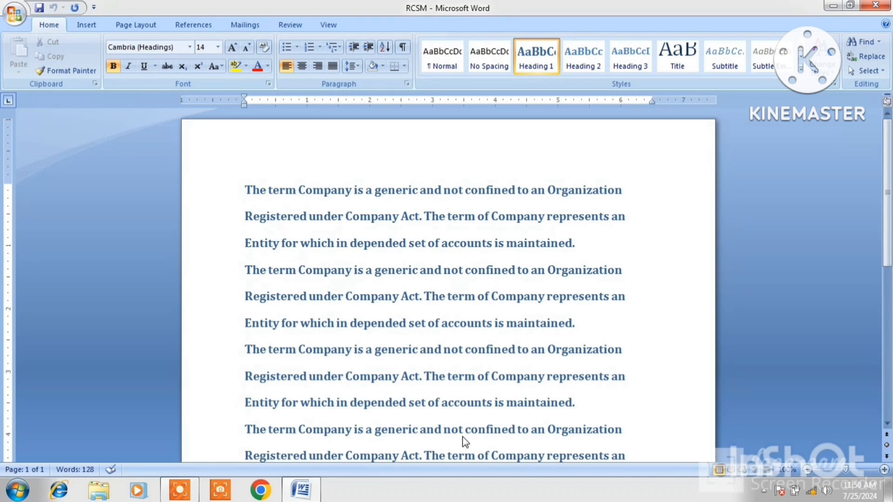
Step: Apply the built-in Opulent theme to the document
{"action": "left_click", "coordinate": [137, 26]}
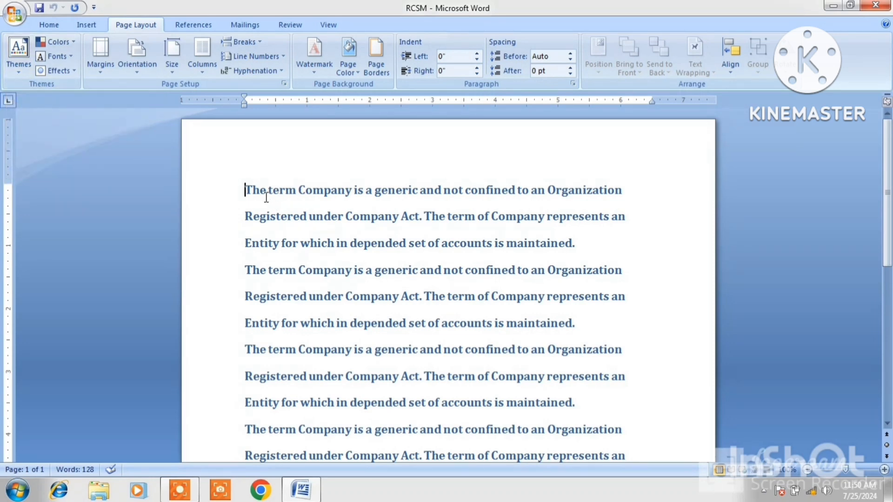
{"action": "left_click", "coordinate": [18, 74]}
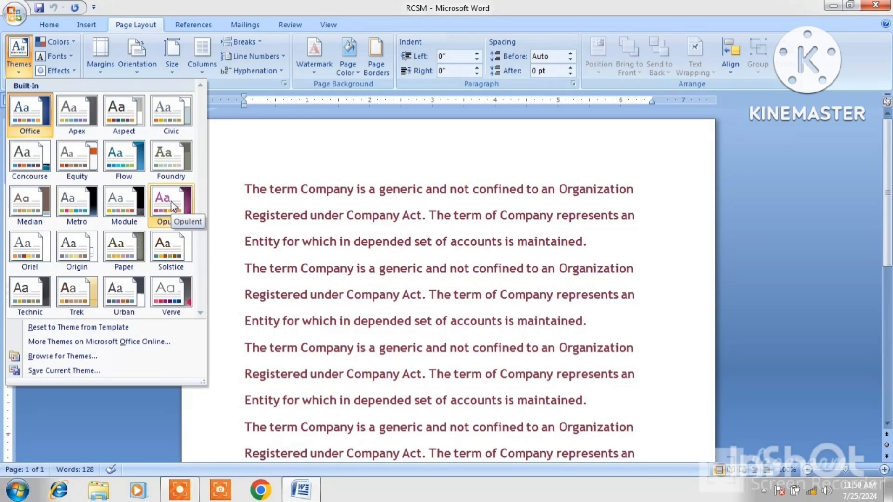
{"action": "left_click", "coordinate": [172, 202]}
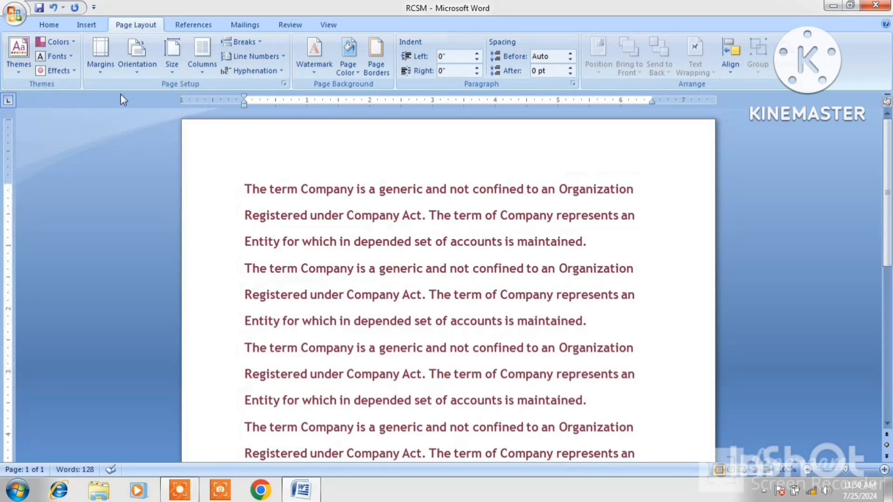
Step: Set the theme fonts to Office Classic, and browse the theme colors and theme effects without applying any
{"action": "left_click", "coordinate": [73, 43]}
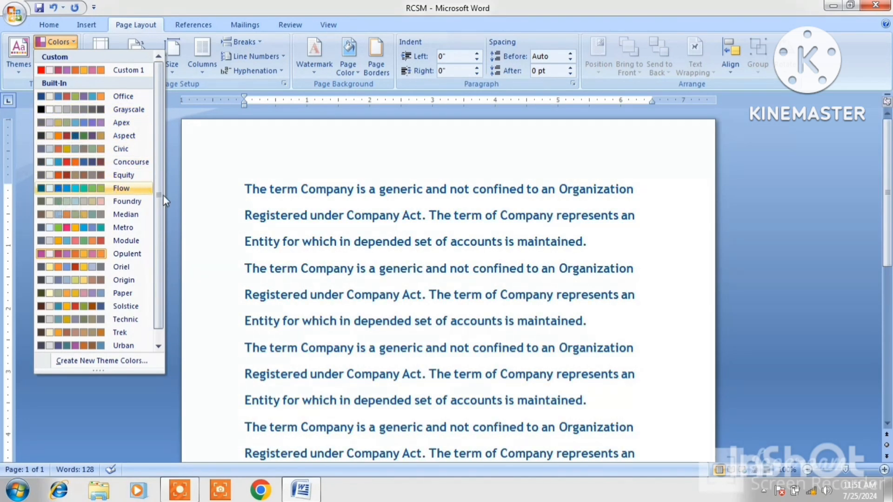
{"action": "left_click", "coordinate": [218, 218]}
{"action": "left_click", "coordinate": [68, 56]}
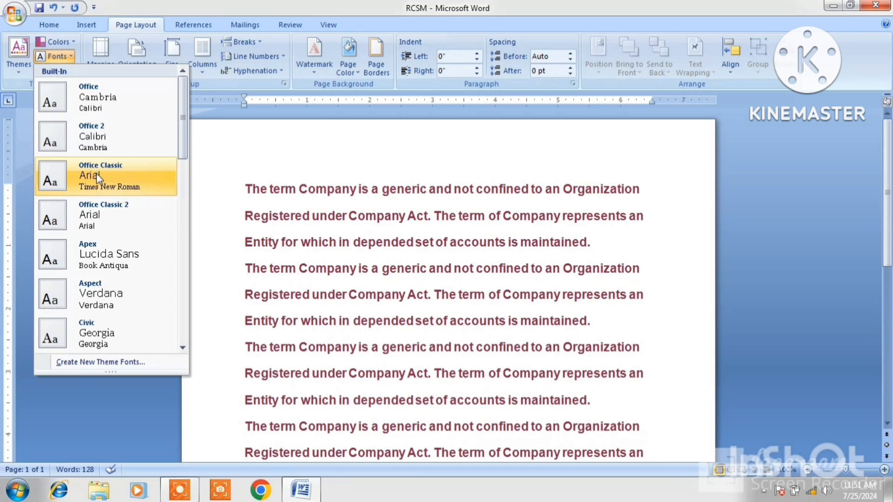
{"action": "left_click", "coordinate": [96, 173]}
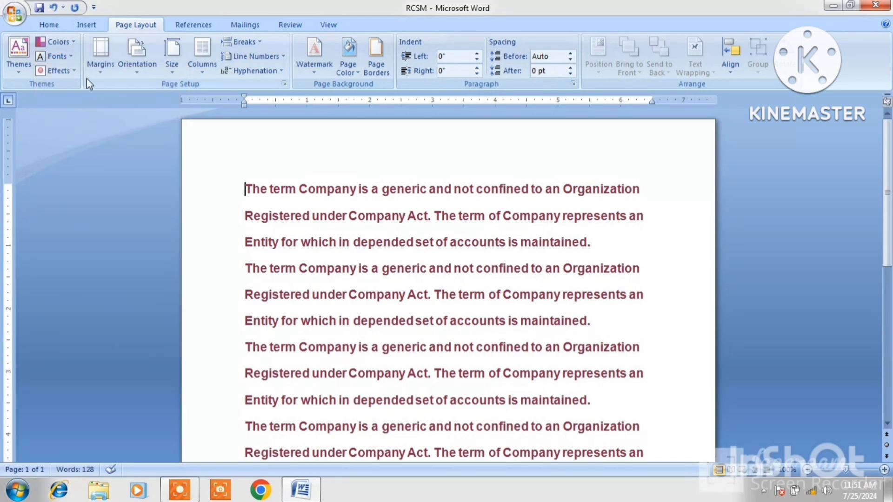
{"action": "left_click", "coordinate": [74, 71]}
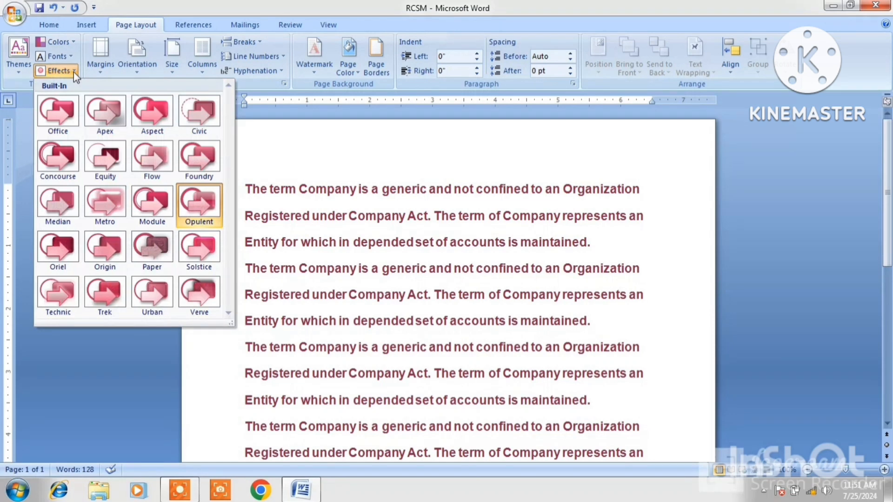
{"action": "left_click", "coordinate": [304, 260]}
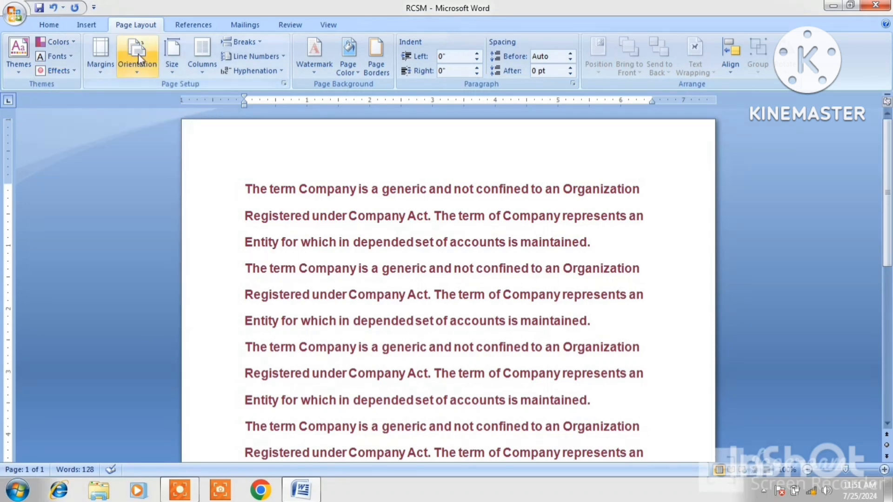
Step: Try inserting the Austere cover page and undo the insertion
{"action": "left_click", "coordinate": [93, 26]}
{"action": "left_click", "coordinate": [21, 65]}
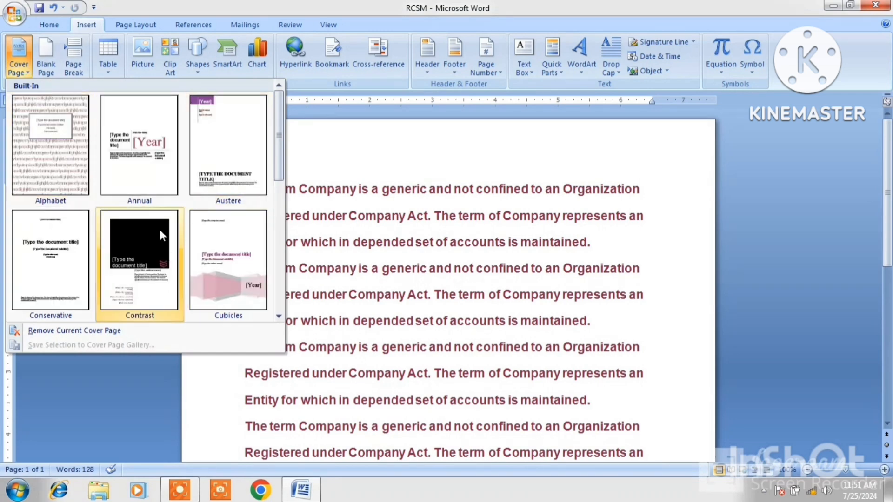
{"action": "left_click", "coordinate": [200, 144]}
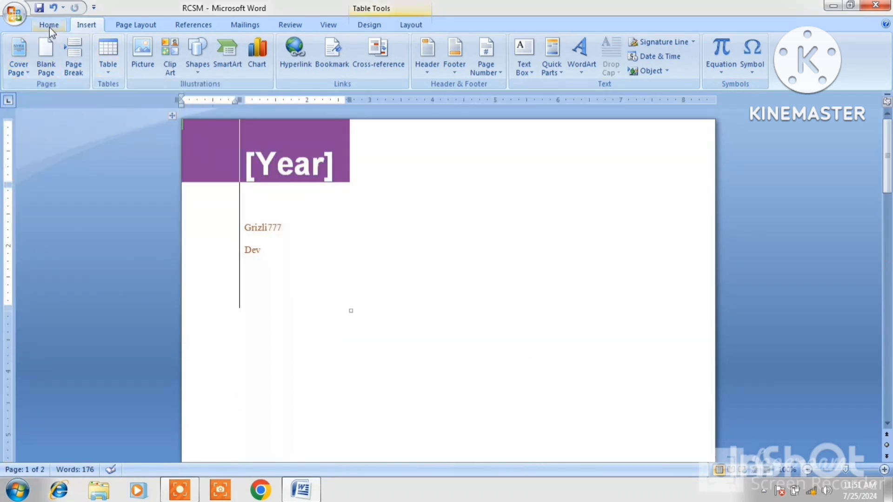
{"action": "left_click", "coordinate": [142, 28]}
{"action": "key", "text": "ctrl+z"}
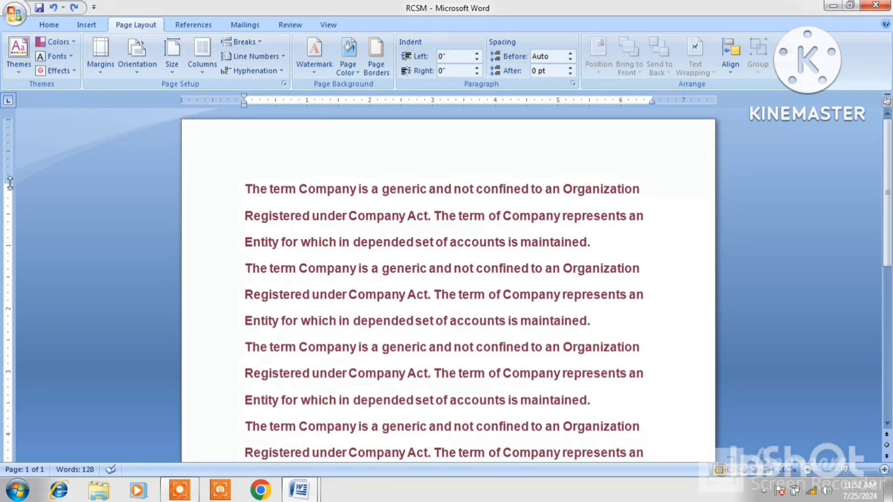
Step: Try the Narrow page margins and set the margins back to Normal
{"action": "left_click", "coordinate": [97, 74]}
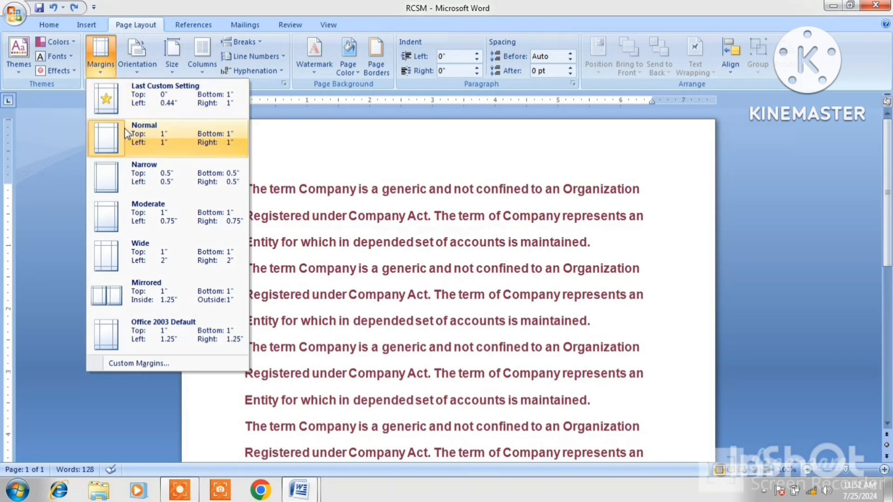
{"action": "left_click", "coordinate": [131, 173]}
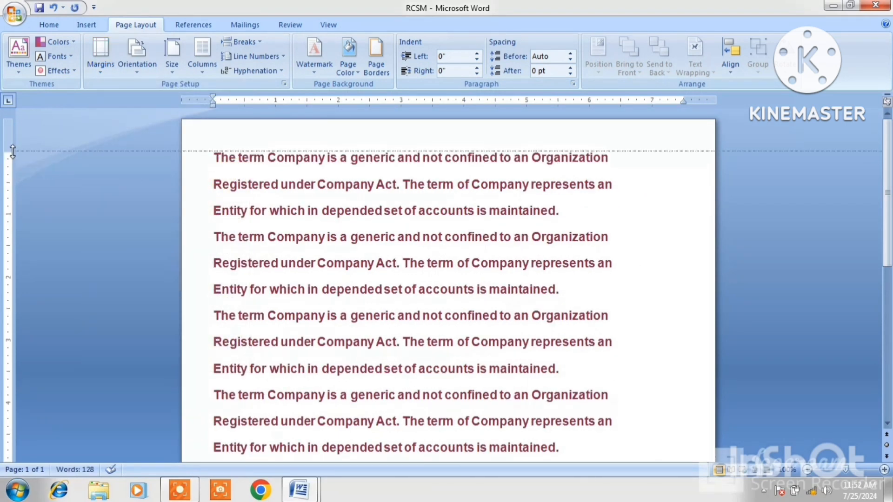
{"action": "left_click", "coordinate": [104, 63]}
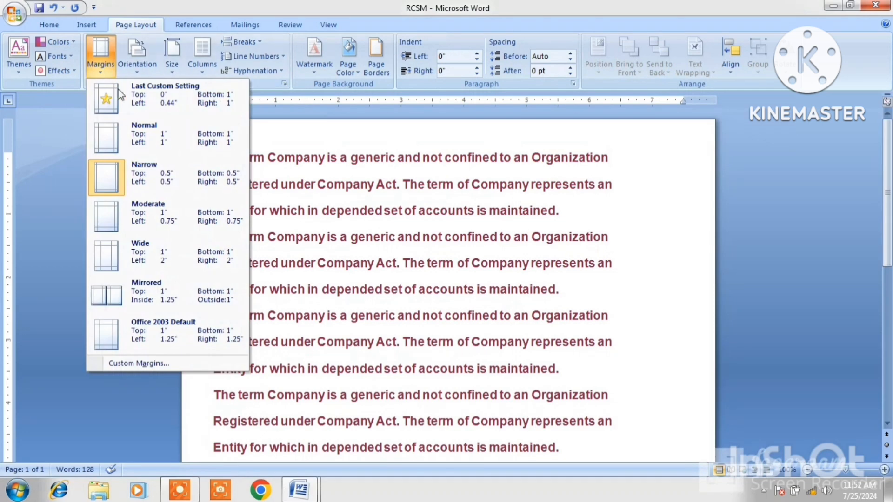
{"action": "left_click", "coordinate": [145, 131]}
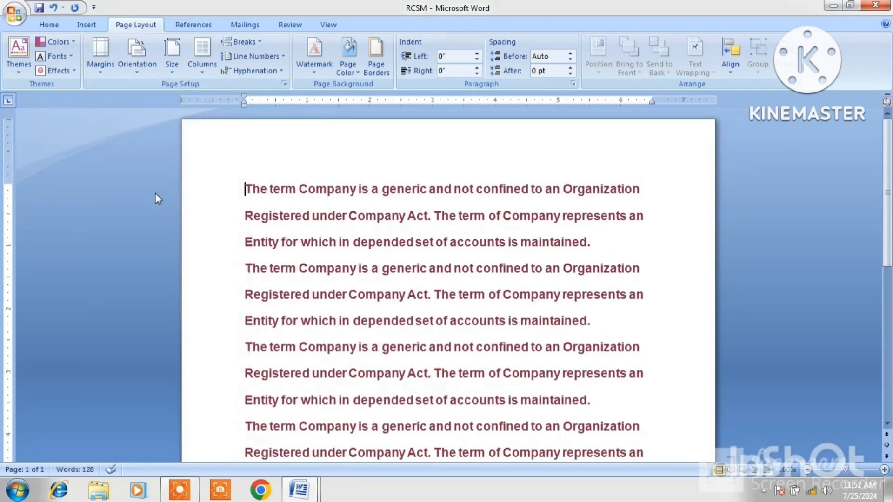
Step: Try the Landscape page orientation and switch the page back to Portrait
{"action": "left_click", "coordinate": [137, 77]}
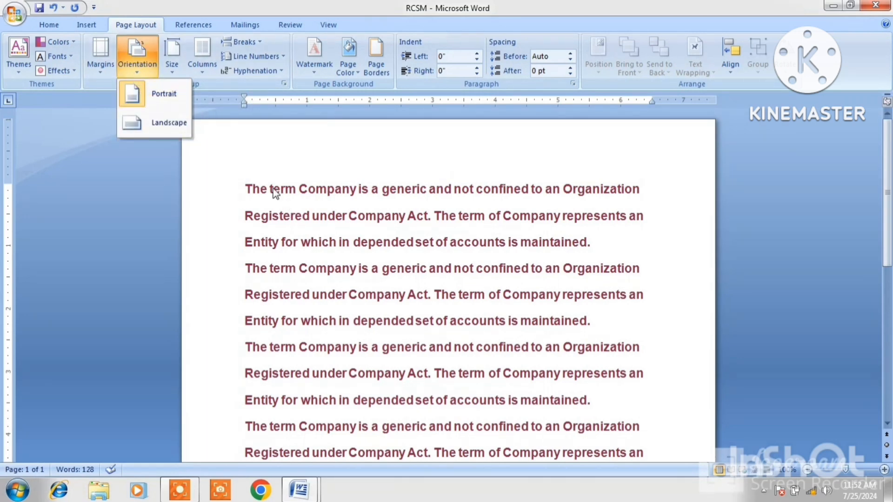
{"action": "left_click", "coordinate": [165, 124]}
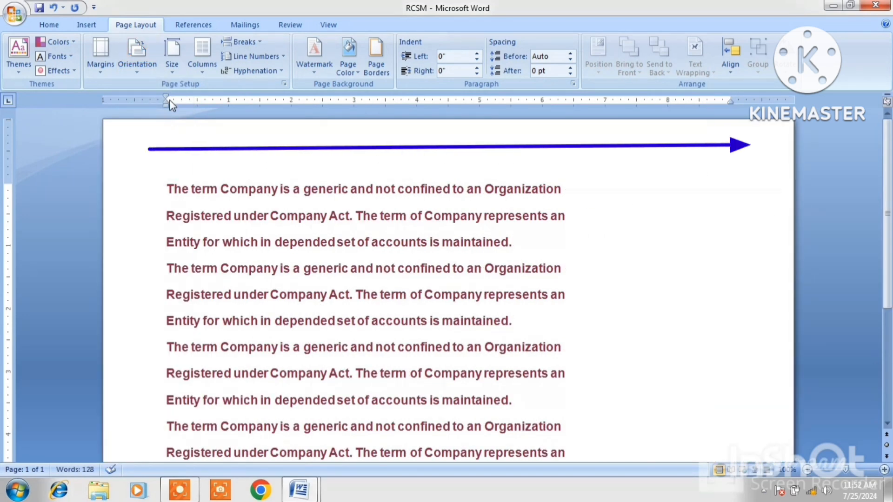
{"action": "left_click", "coordinate": [104, 72]}
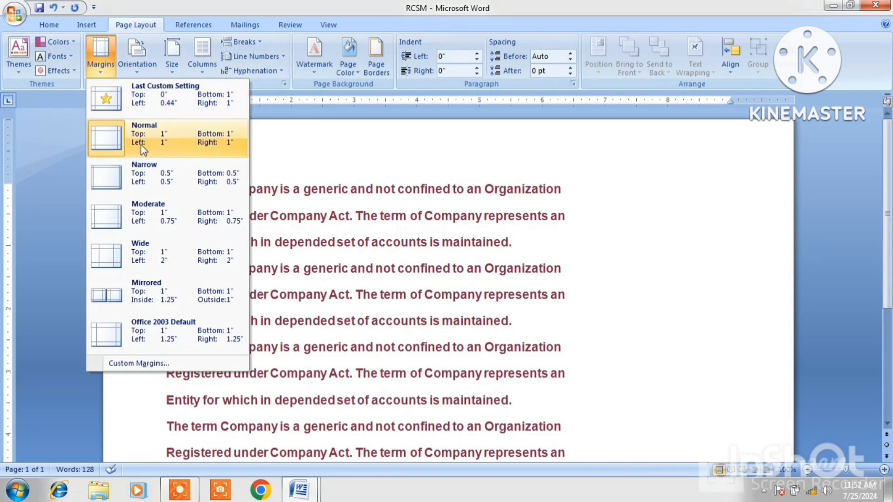
{"action": "left_click", "coordinate": [141, 71]}
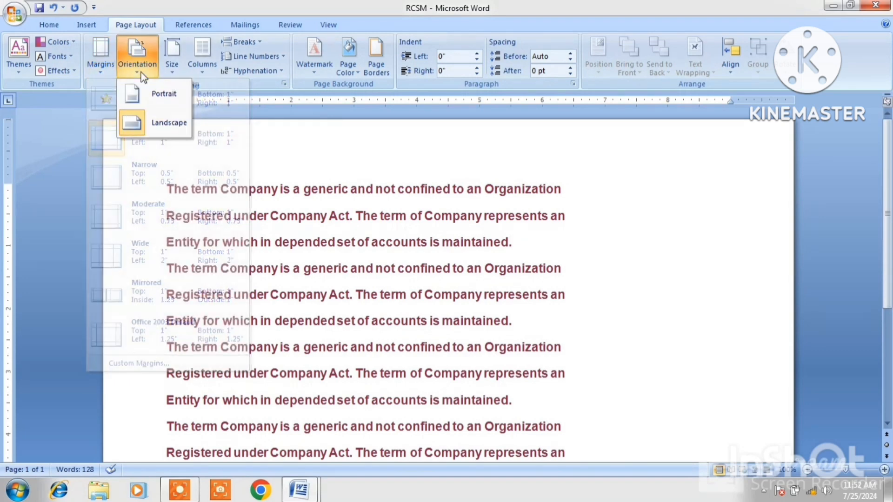
{"action": "left_click", "coordinate": [151, 96]}
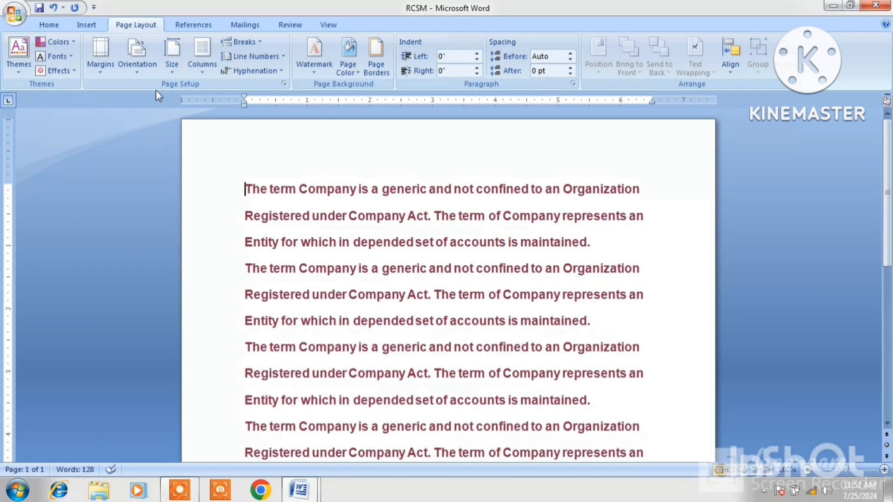
Step: Set the paper size to A4 and lay out the document text in two columns
{"action": "left_click", "coordinate": [170, 71]}
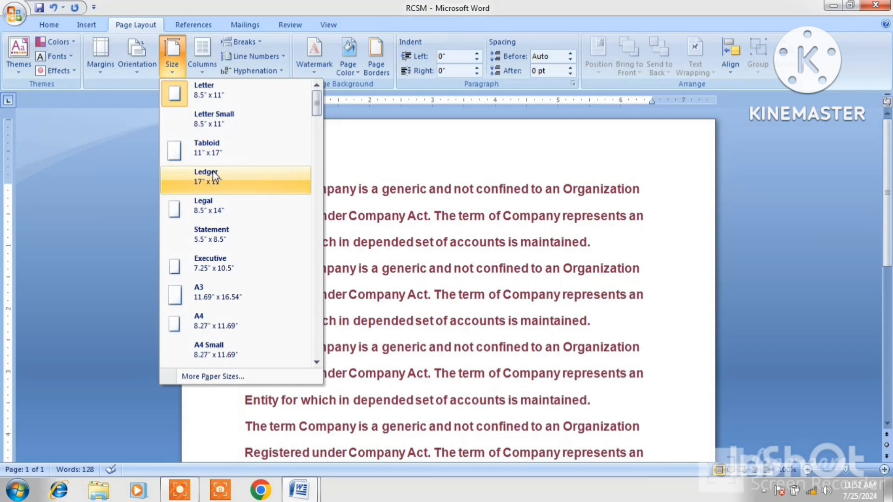
{"action": "left_click", "coordinate": [209, 326]}
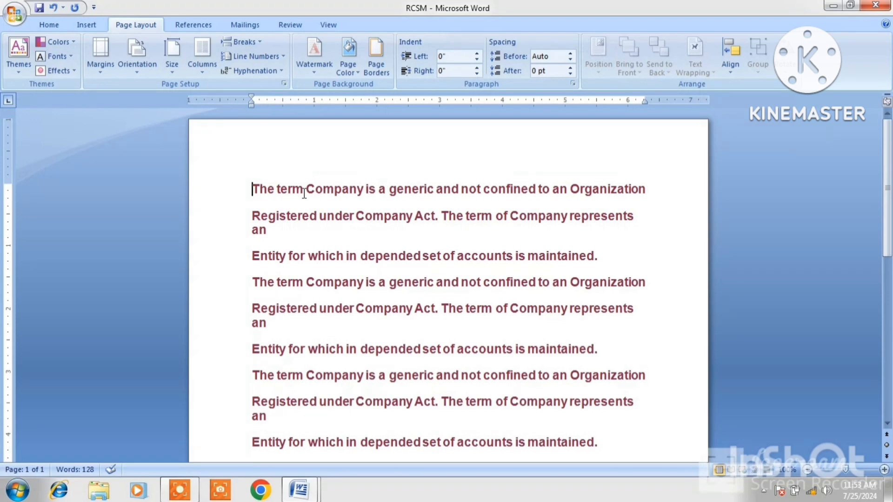
{"action": "left_click", "coordinate": [201, 75]}
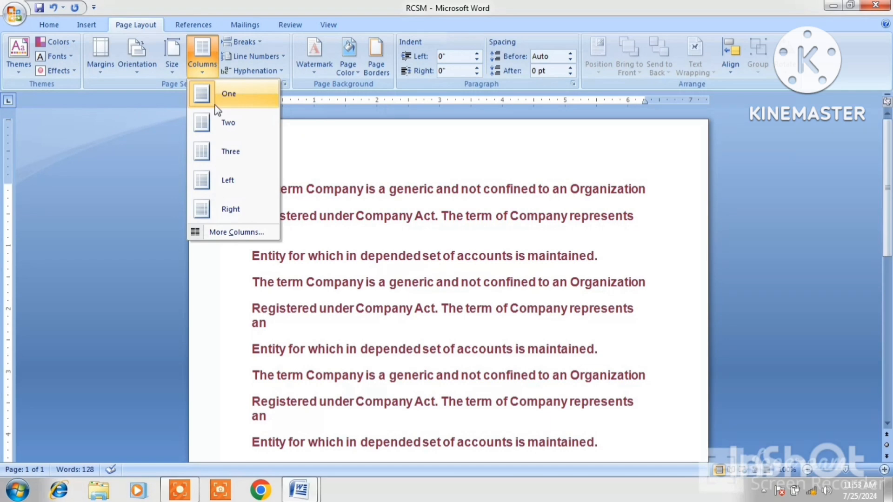
{"action": "left_click", "coordinate": [193, 128]}
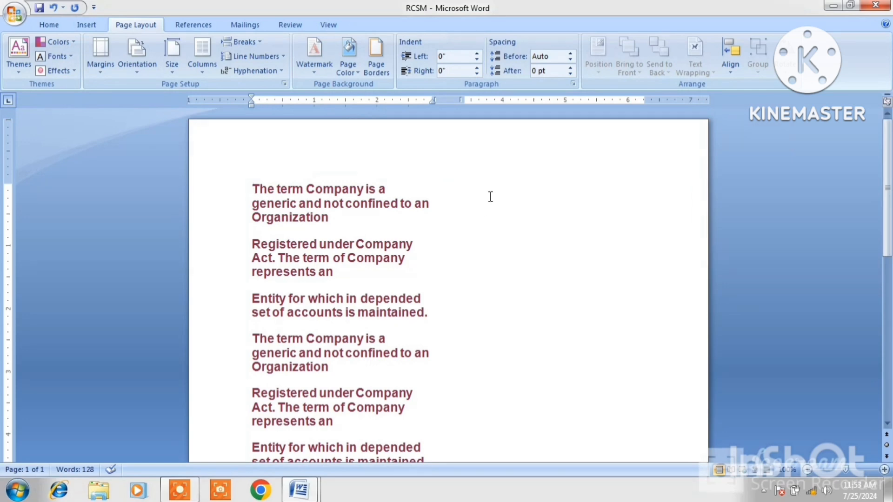
Step: Enter a long run of filler letters beginning with "vghvghvh" at the start of the empty second column
{"action": "left_click", "coordinate": [541, 181]}
{"action": "type", "text": "vghvghvhvhvhvhhv"}
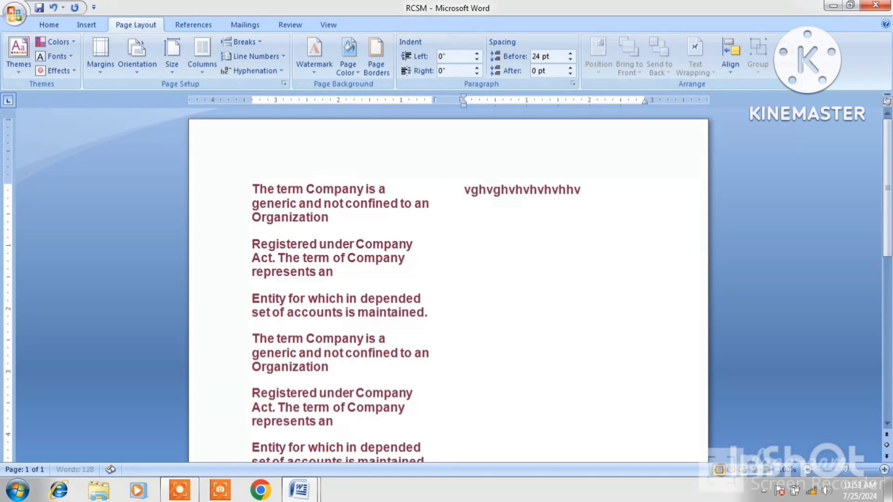
{"action": "type", "text": "hvhxvahvahxvhvxhvxhzxvhzxvxvhhxvxhvzxhvzxhvzxhz"}
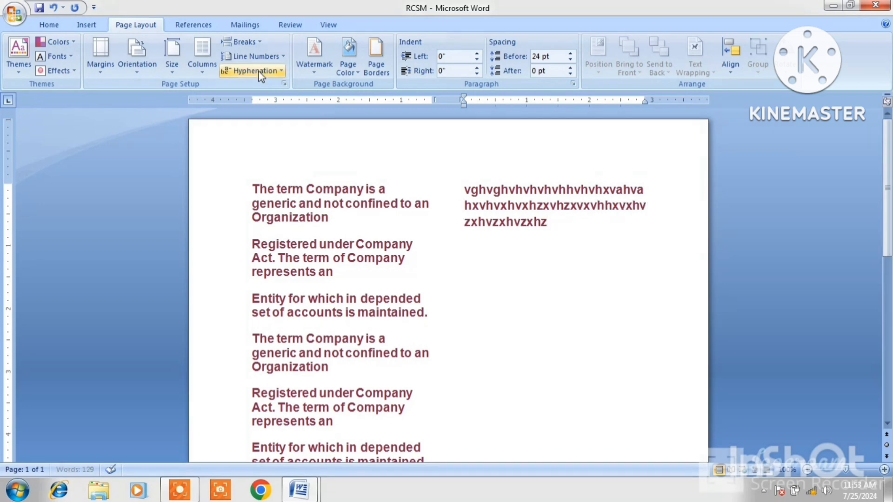
Step: Change the layout to three columns and append "vgvgvgvgvgvgvg" to the filler text
{"action": "left_click", "coordinate": [205, 71]}
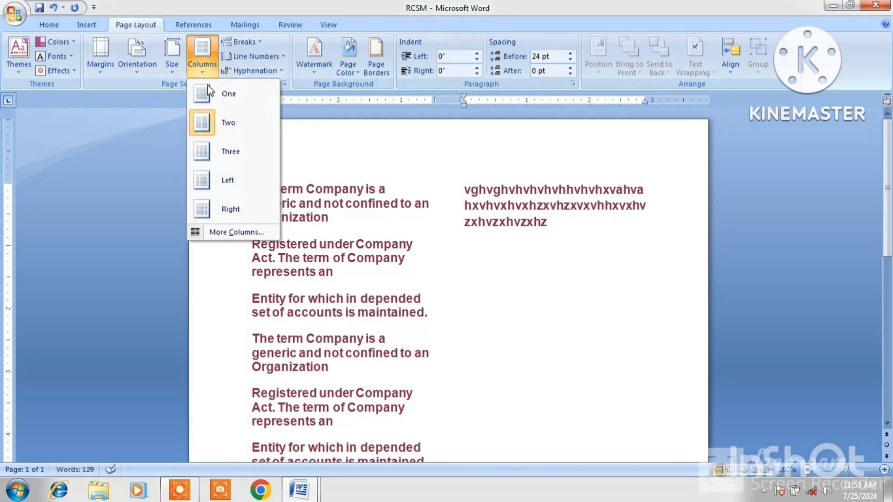
{"action": "left_click", "coordinate": [217, 151]}
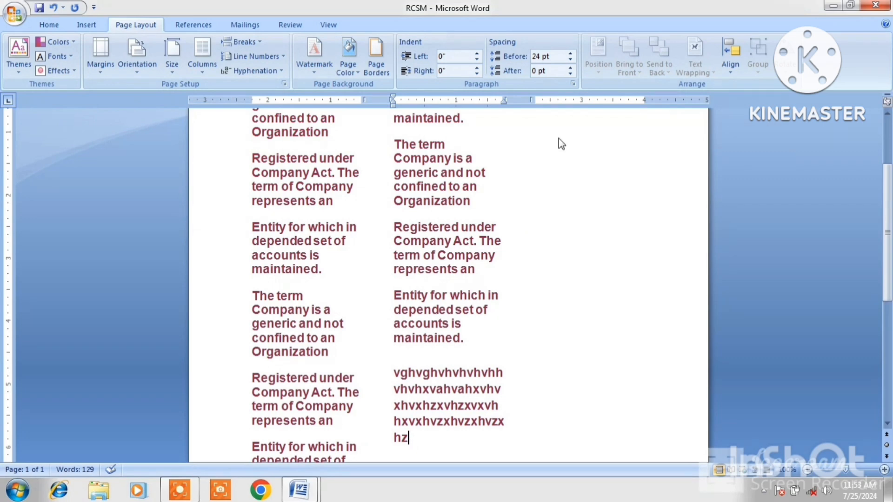
{"action": "type", "text": "vgvgvgvgvgvgvg"}
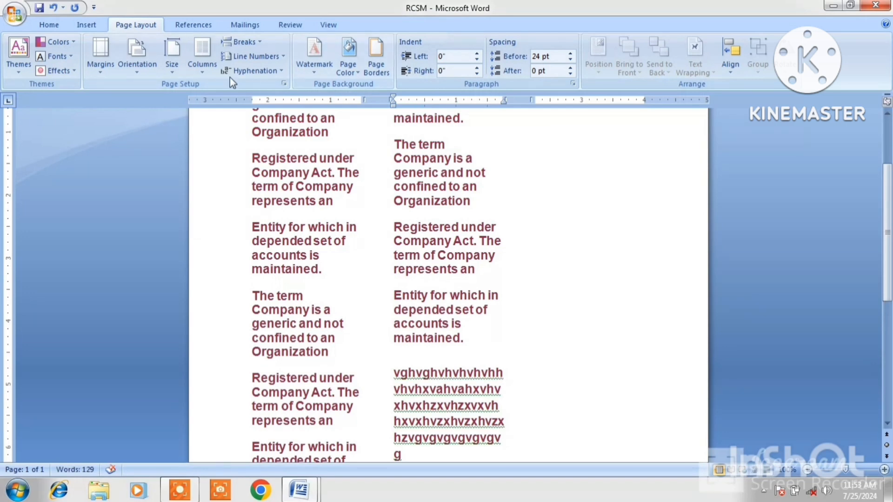
Step: Apply three equal columns from this point forward, starting a new column, and enter filler letters beginning with "bhbhabsahba" in the third column
{"action": "left_click", "coordinate": [205, 72]}
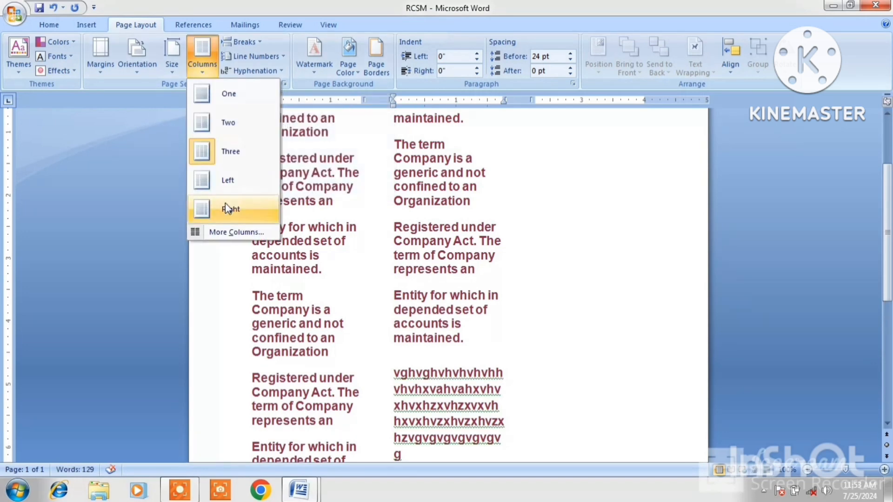
{"action": "left_click", "coordinate": [230, 231]}
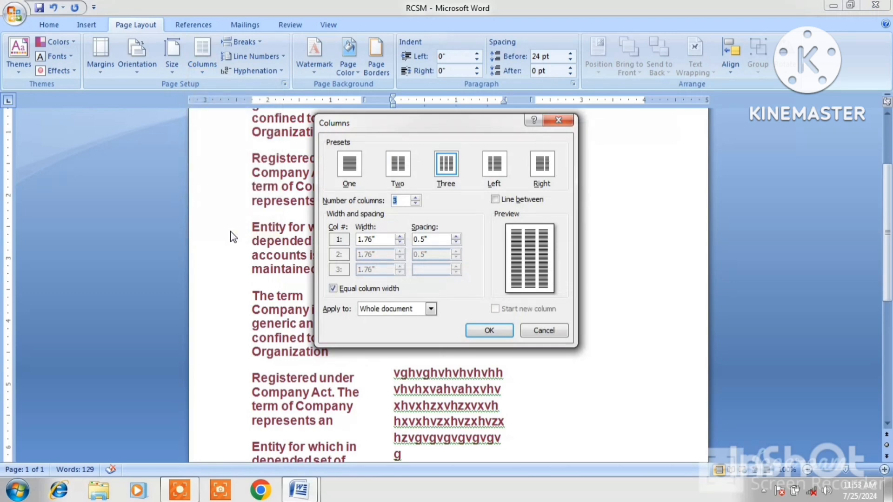
{"action": "left_click", "coordinate": [429, 310]}
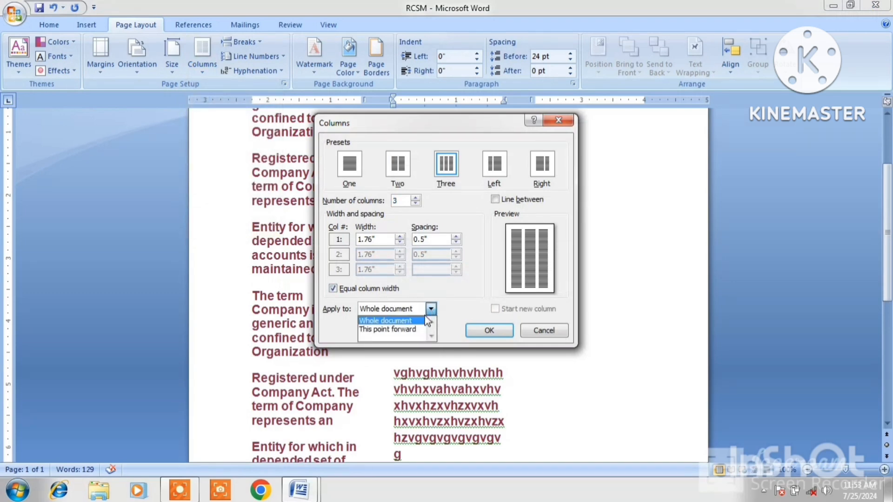
{"action": "left_click", "coordinate": [408, 330]}
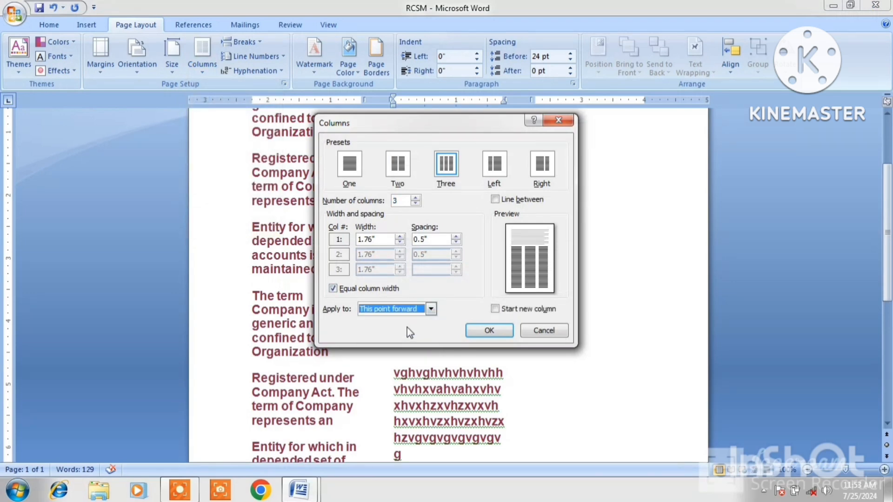
{"action": "left_click", "coordinate": [496, 310]}
{"action": "left_click", "coordinate": [490, 331]}
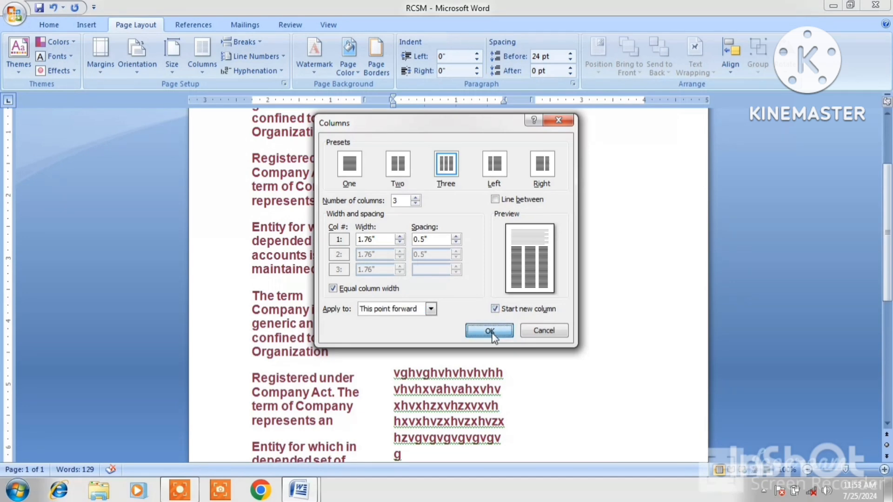
{"action": "type", "text": "bhbhabsahbahsbahsbahba"}
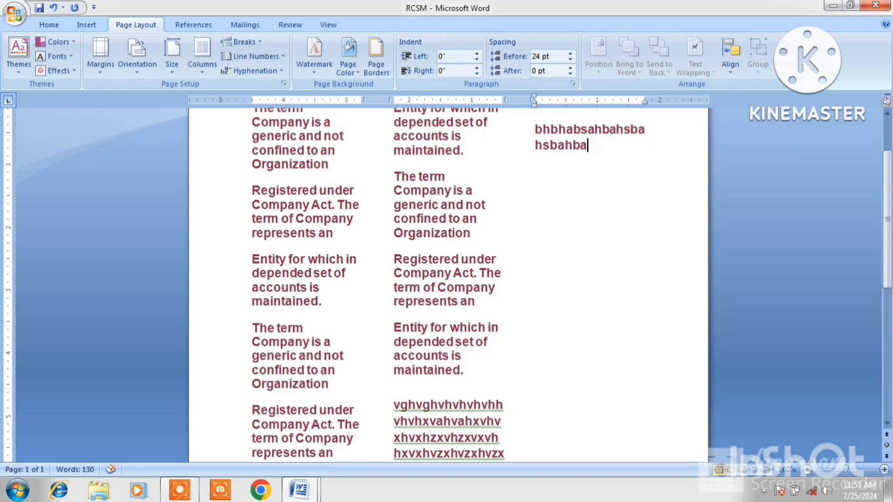
Step: Insert a long run of filler letters beginning with "dsdsbdbs" within the first line of the third column's text
{"action": "key", "text": "Up"}
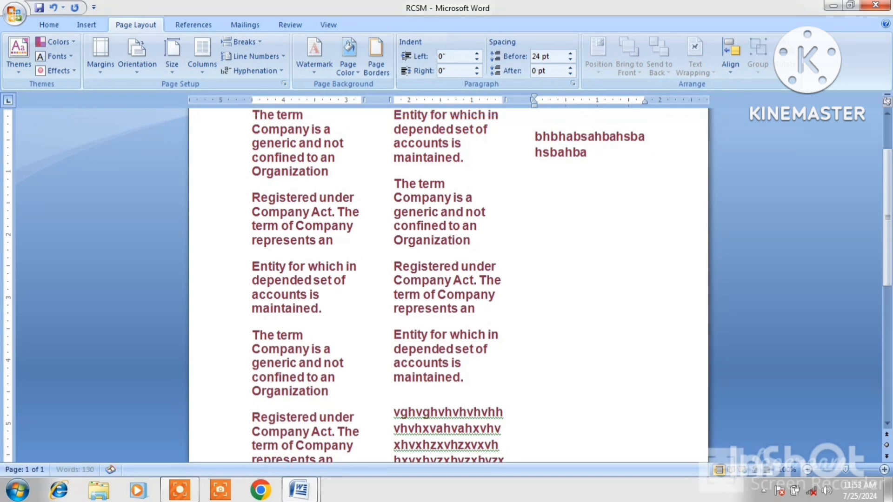
{"action": "type", "text": "dsdsbdbsdbsbdsbdashdbashdbdhbdhabdashd"}
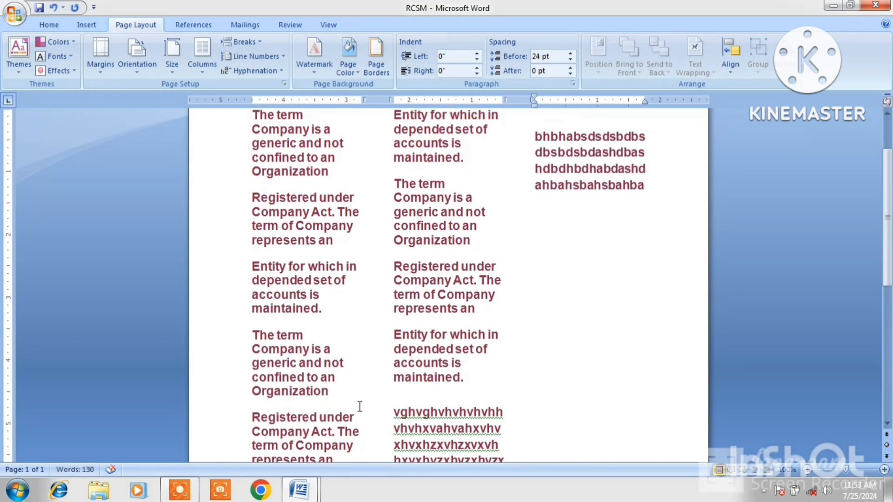
Step: Turn on the line between the three columns for the section containing the second column's filler text
{"action": "left_click", "coordinate": [393, 411]}
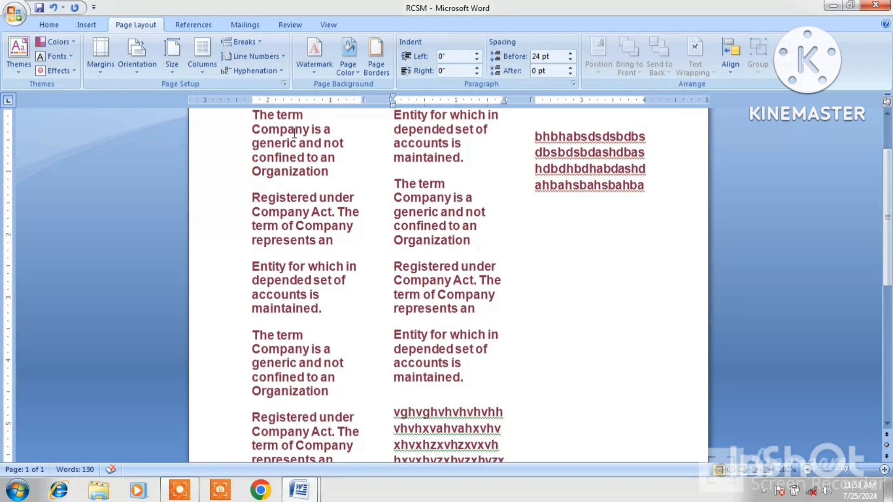
{"action": "left_click", "coordinate": [204, 73]}
{"action": "left_click", "coordinate": [228, 233]}
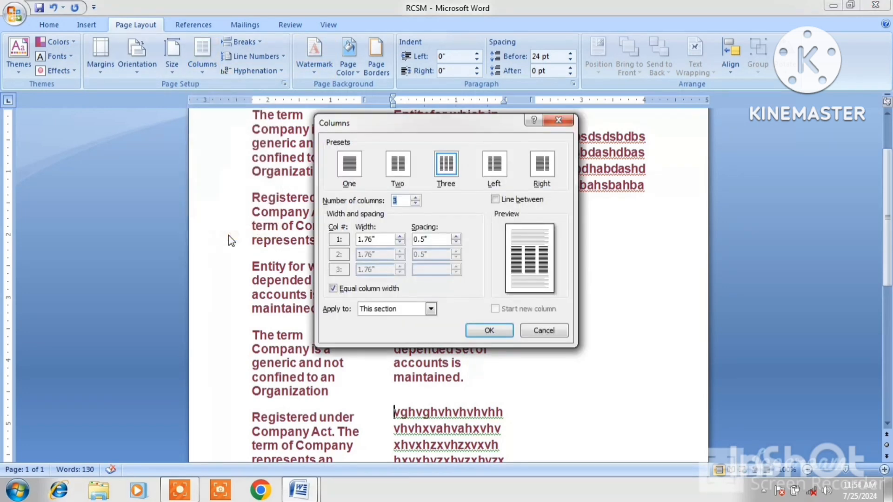
{"action": "left_click", "coordinate": [495, 200]}
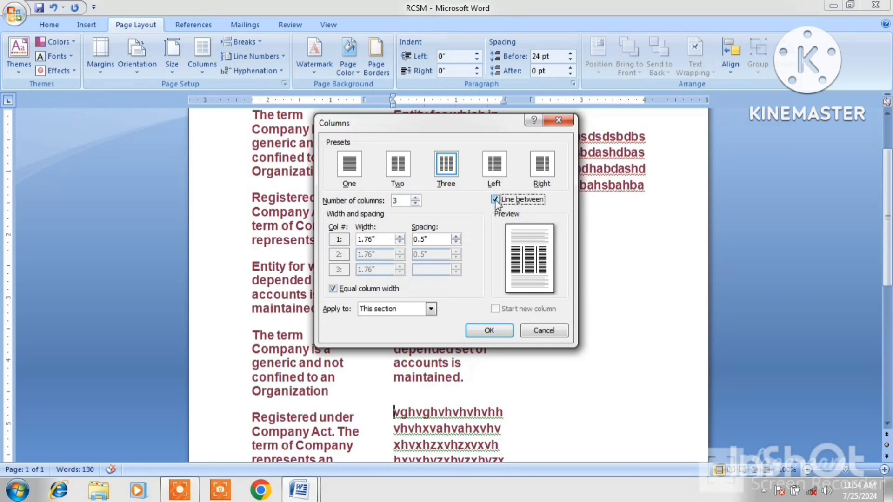
{"action": "left_click", "coordinate": [491, 332]}
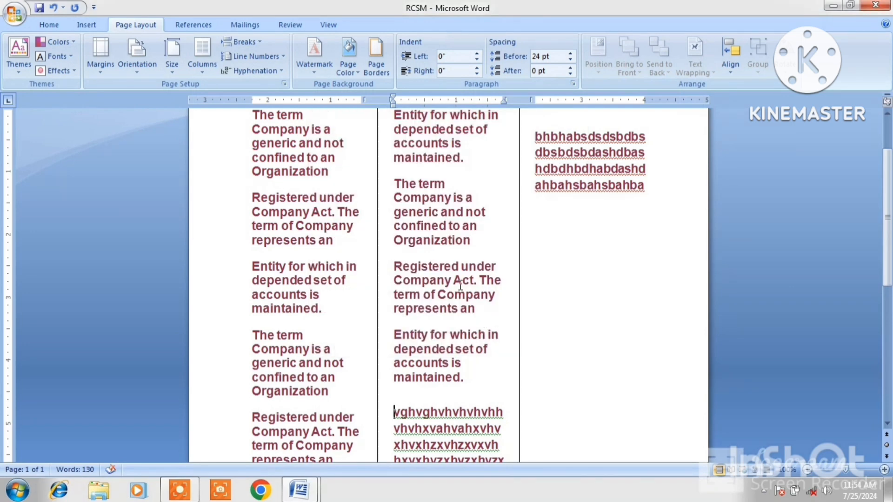
Step: Return the section's text to a single-column layout
{"action": "key", "text": "Up"}
{"action": "key", "text": "Up"}
{"action": "left_click", "coordinate": [196, 74]}
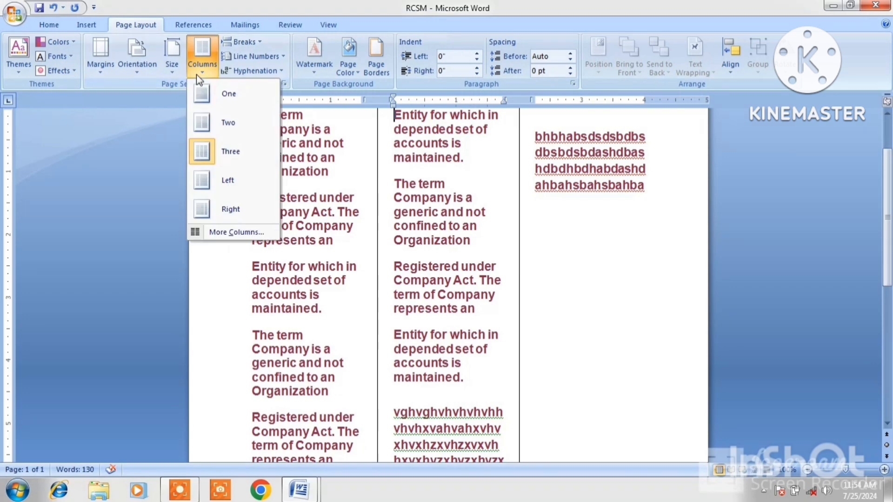
{"action": "left_click", "coordinate": [217, 99]}
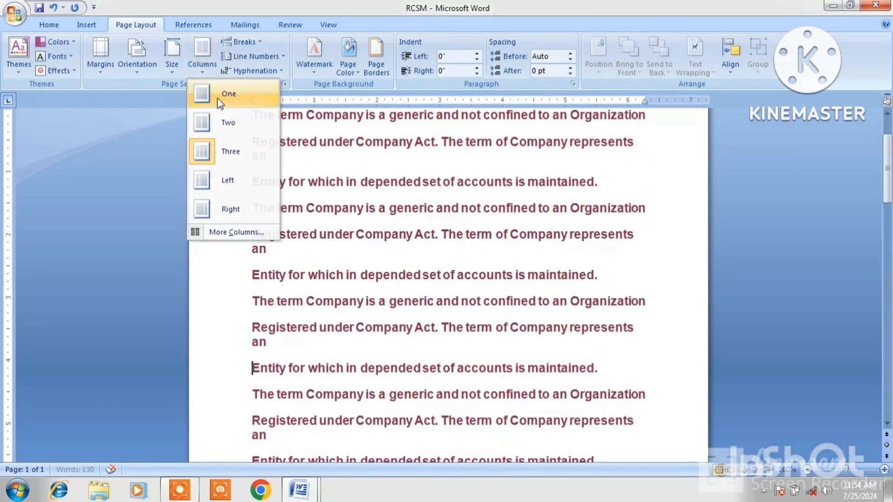
Step: Insert a page break in front of a "The term Company" line in the middle of the text
{"action": "left_click", "coordinate": [495, 222]}
{"action": "key", "text": "Up"}
{"action": "key", "text": "Up"}
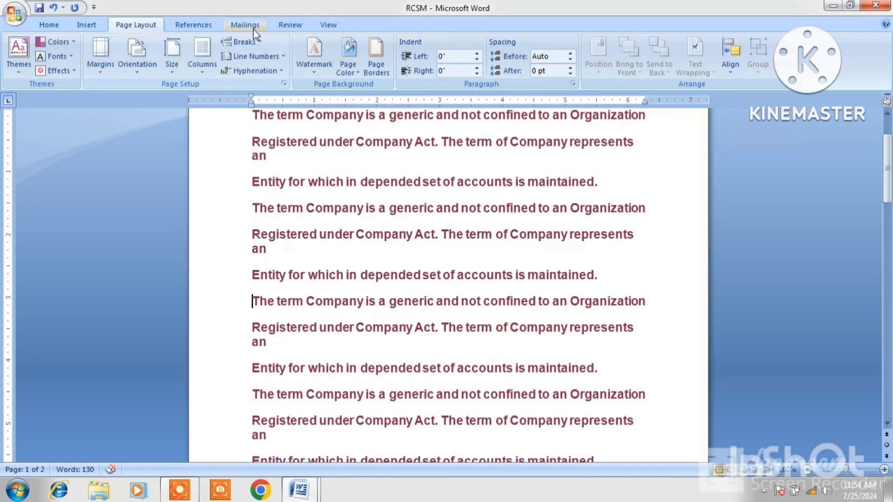
{"action": "left_click", "coordinate": [247, 41]}
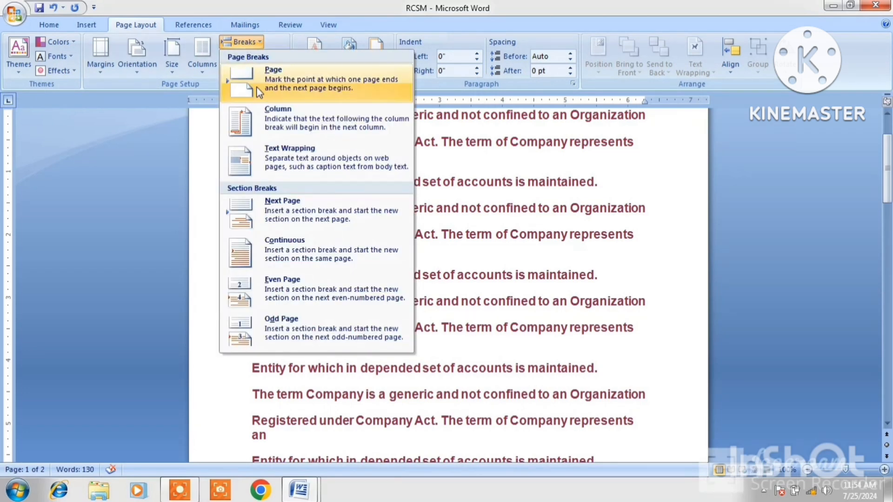
{"action": "left_click", "coordinate": [270, 83]}
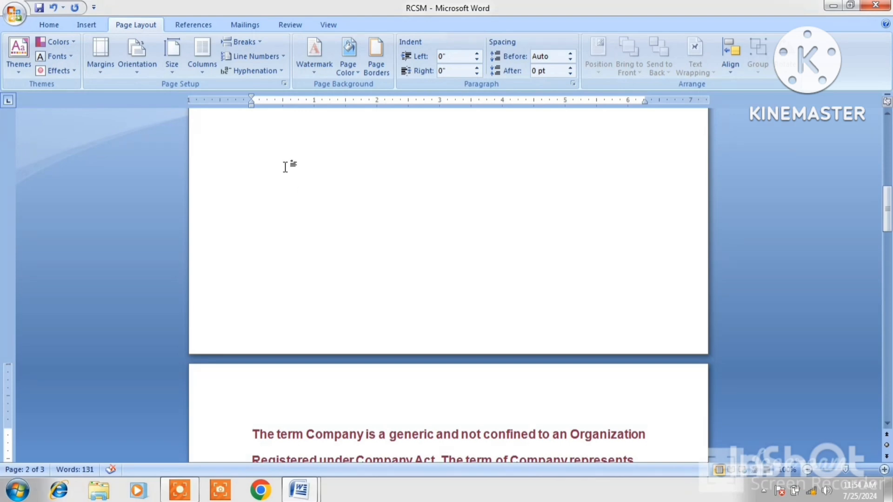
Step: Delete the page break just inserted and move back up through the text
{"action": "key", "text": "BackSpace"}
{"action": "key", "text": "Up"}
{"action": "key", "text": "Up"}
{"action": "key", "text": "Up"}
{"action": "key", "text": "Up"}
{"action": "key", "text": "Up"}
{"action": "key", "text": "Up"}
{"action": "key", "text": "Up"}
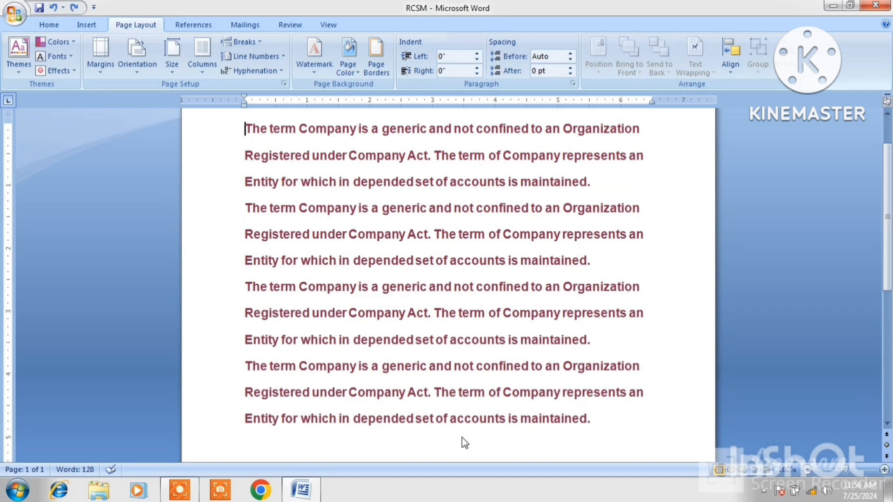
Step: Show continuous line numbers beside the text and switch line numbering back to none
{"action": "left_click", "coordinate": [282, 57]}
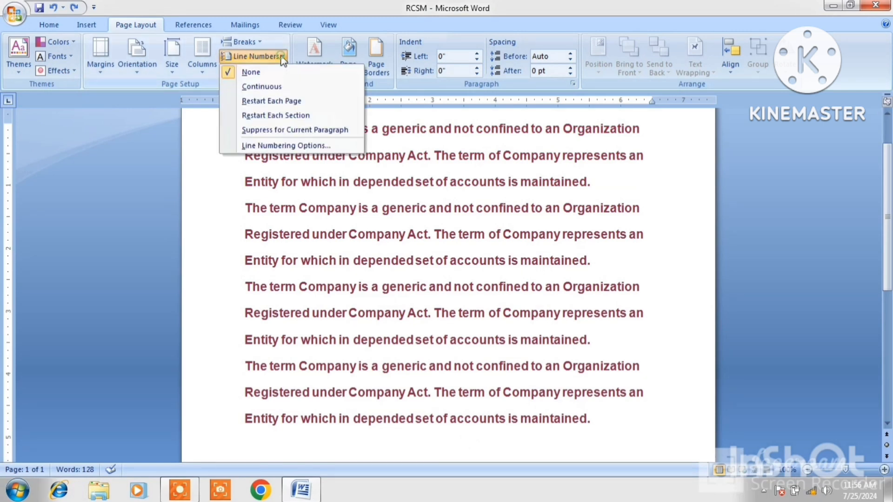
{"action": "left_click", "coordinate": [263, 88]}
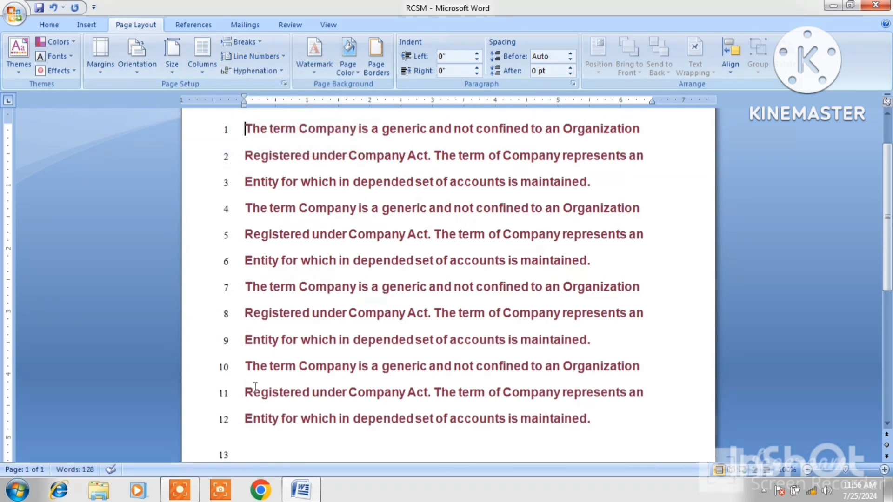
{"action": "left_click", "coordinate": [269, 60]}
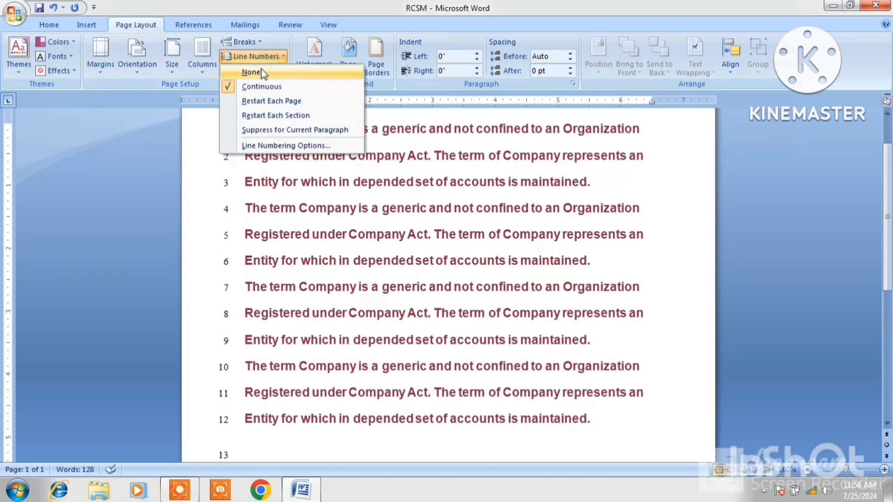
{"action": "left_click", "coordinate": [260, 72]}
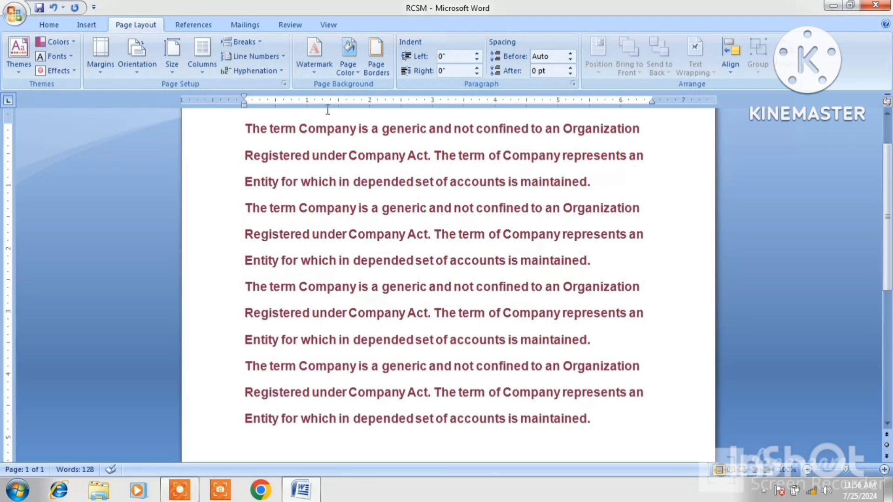
Step: Increase the font size of all the document text by one increment and clear the selection
{"action": "left_click_drag", "start_coordinate": [244, 128], "coordinate": [522, 439]}
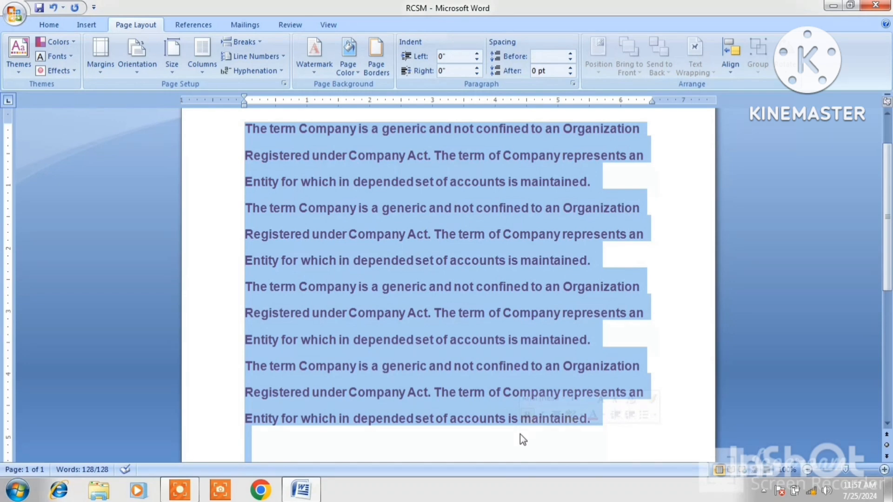
{"action": "key", "text": "ctrl+shift+period"}
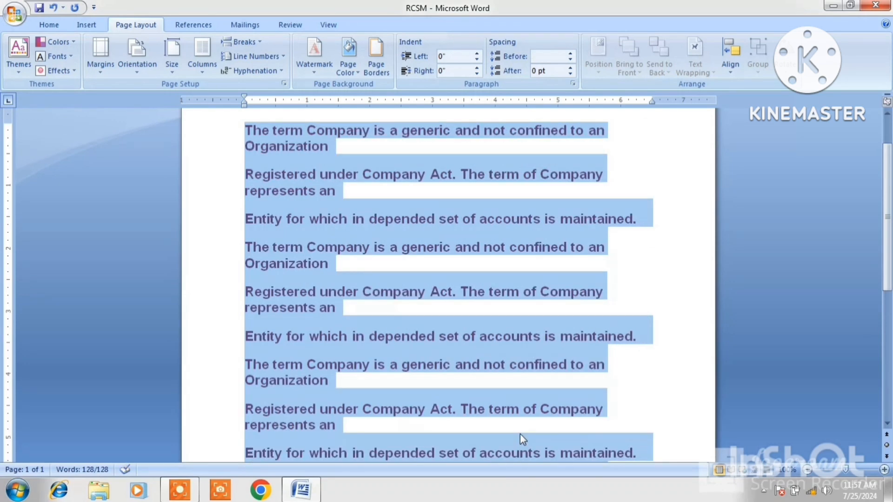
{"action": "left_click", "coordinate": [275, 132]}
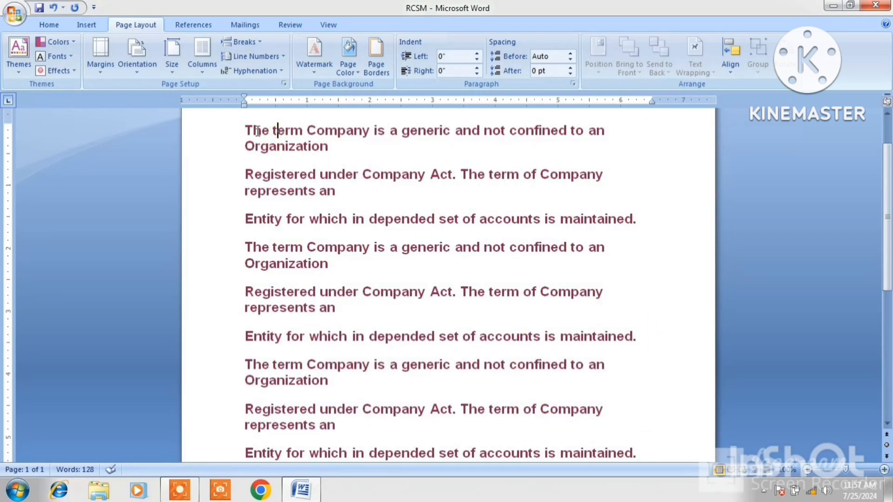
Step: Apply automatic hyphenation to the text and set hyphenation back to none
{"action": "left_click", "coordinate": [279, 70]}
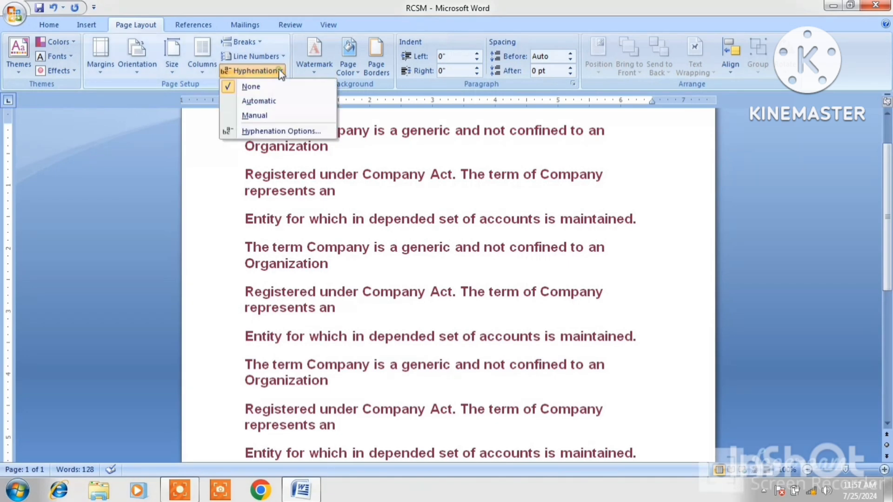
{"action": "left_click", "coordinate": [259, 105]}
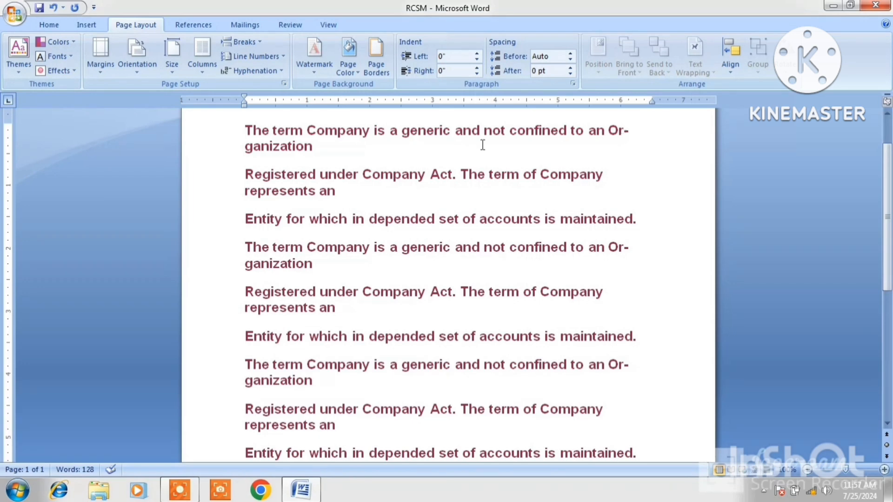
{"action": "left_click", "coordinate": [257, 73]}
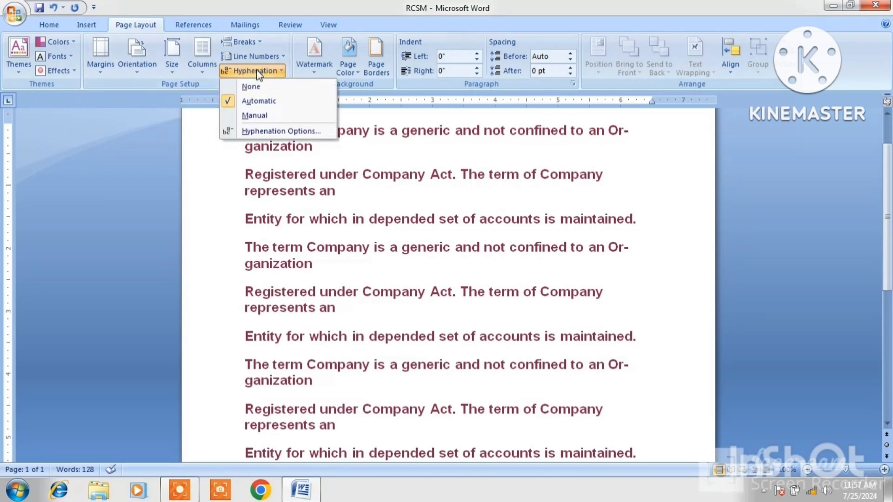
{"action": "left_click", "coordinate": [250, 86]}
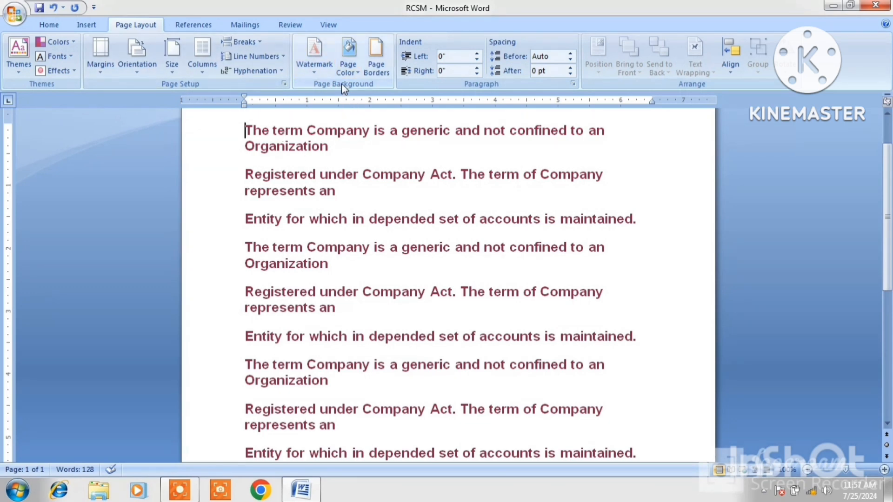
Step: Open the custom watermark settings, try the text option, and settle on a picture watermark
{"action": "left_click", "coordinate": [314, 76]}
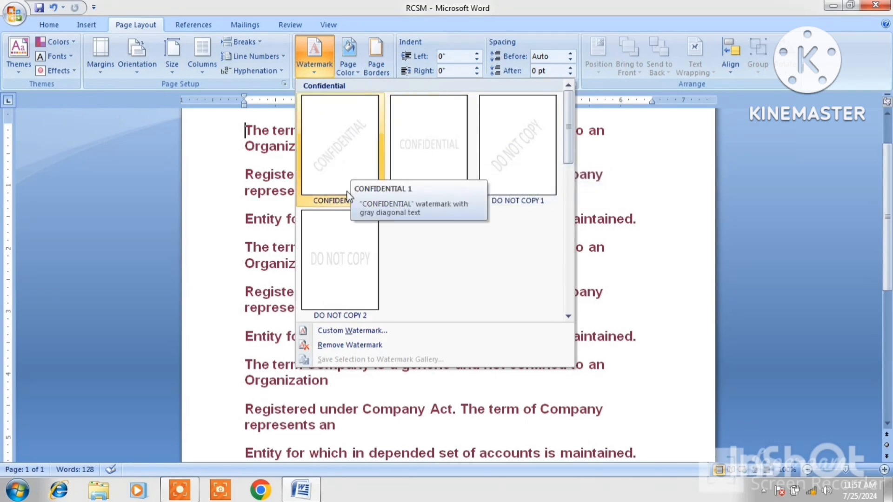
{"action": "left_click", "coordinate": [356, 334]}
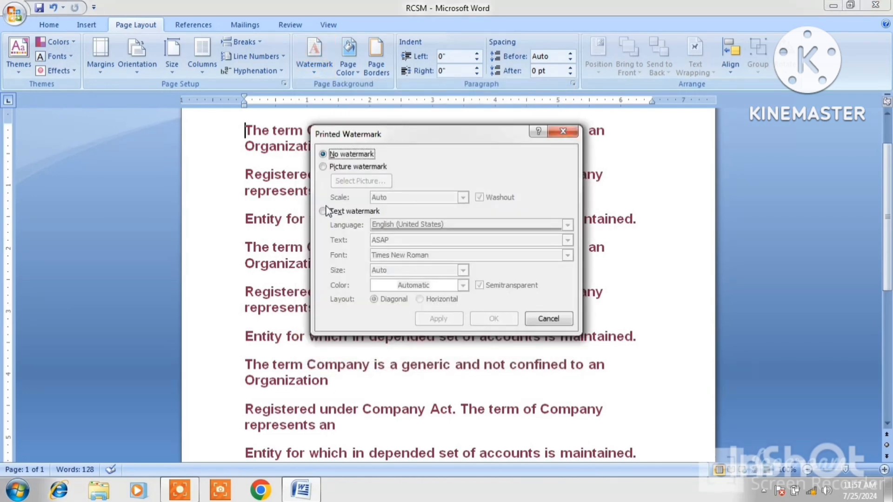
{"action": "left_click", "coordinate": [323, 167]}
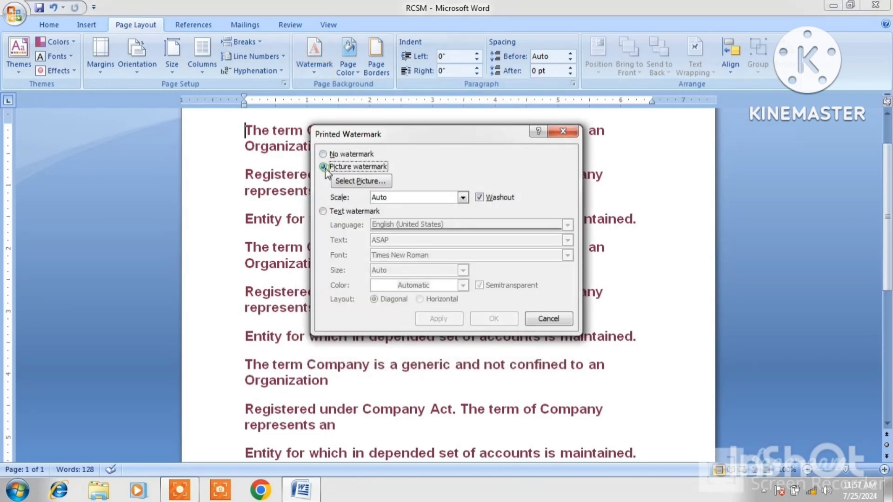
{"action": "left_click", "coordinate": [323, 211]}
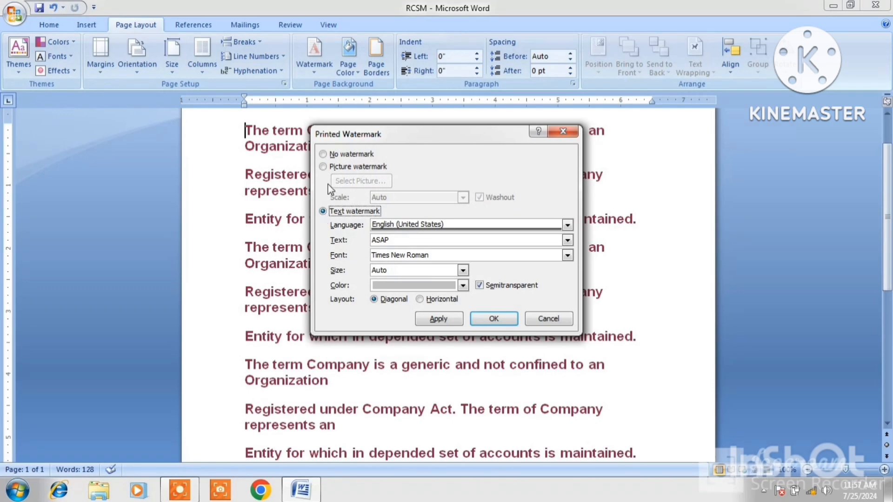
{"action": "left_click", "coordinate": [323, 167]}
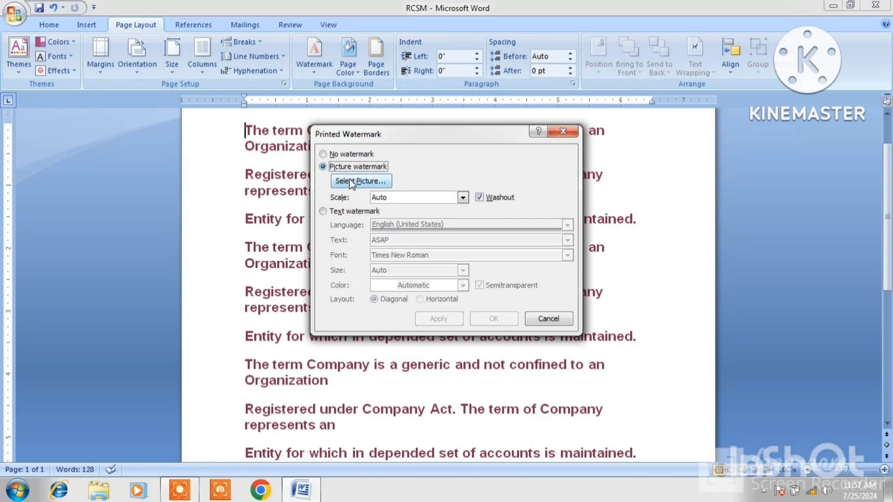
Step: Apply the picture 664059 from the IMAGE folder on Local Disk (D:) as the page watermark and close the watermark settings
{"action": "left_click", "coordinate": [356, 183]}
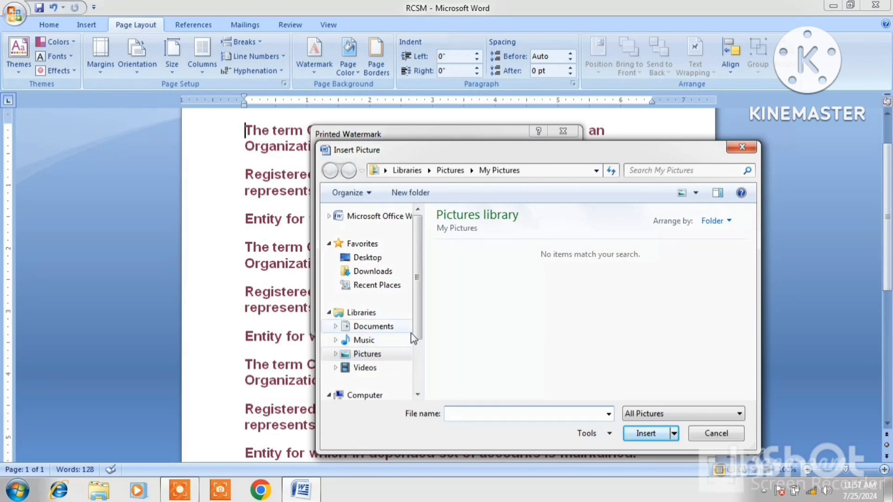
{"action": "scroll", "coordinate": [420, 370], "scroll_direction": "down", "scroll_amount": 3}
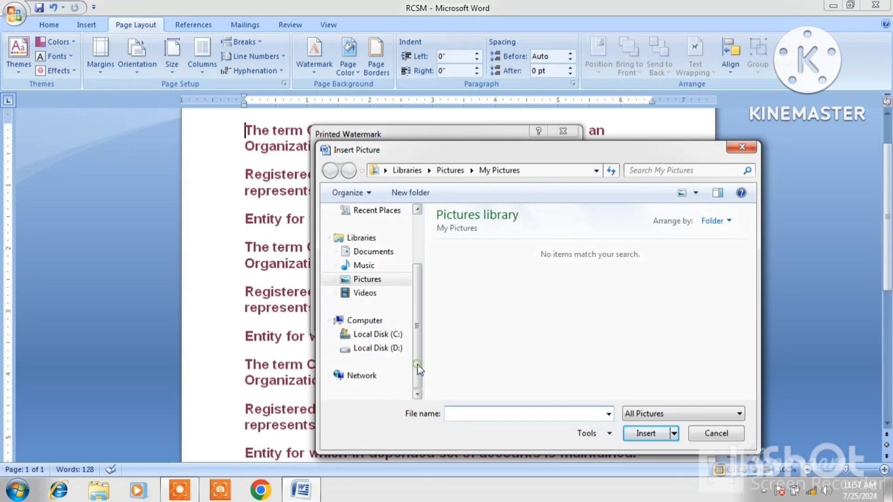
{"action": "left_click", "coordinate": [390, 350]}
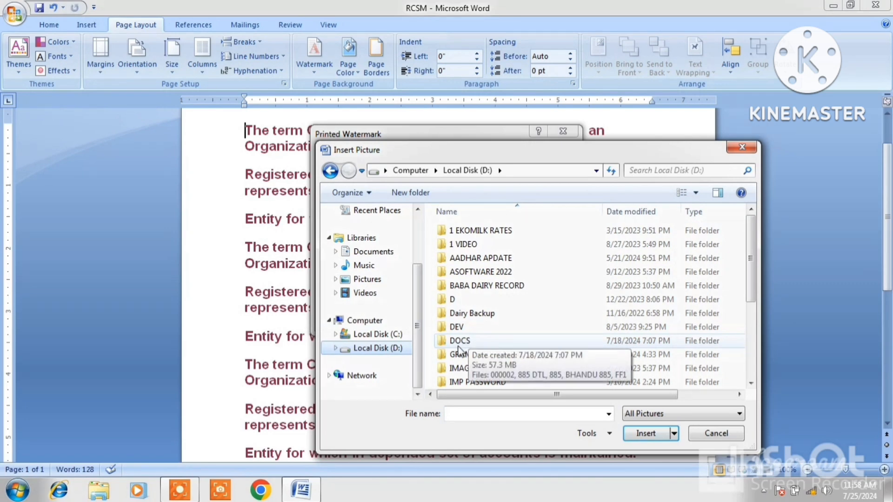
{"action": "double_click", "coordinate": [460, 368]}
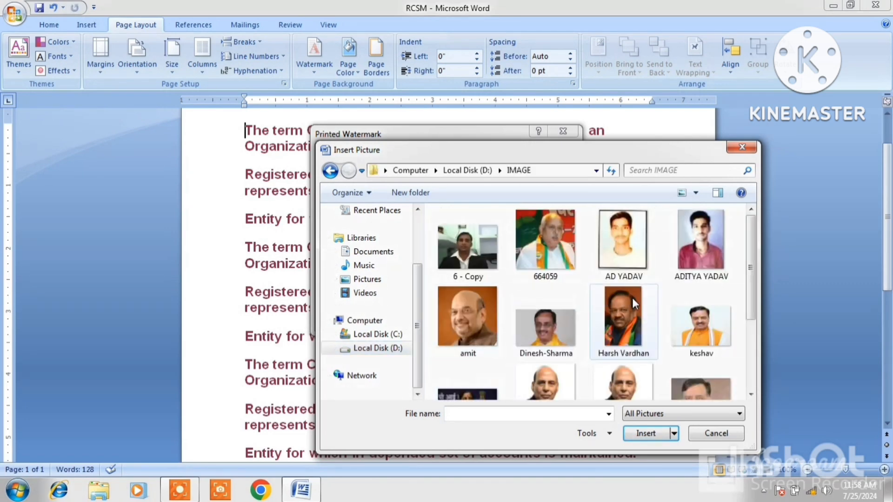
{"action": "left_click", "coordinate": [557, 243]}
{"action": "left_click", "coordinate": [636, 436]}
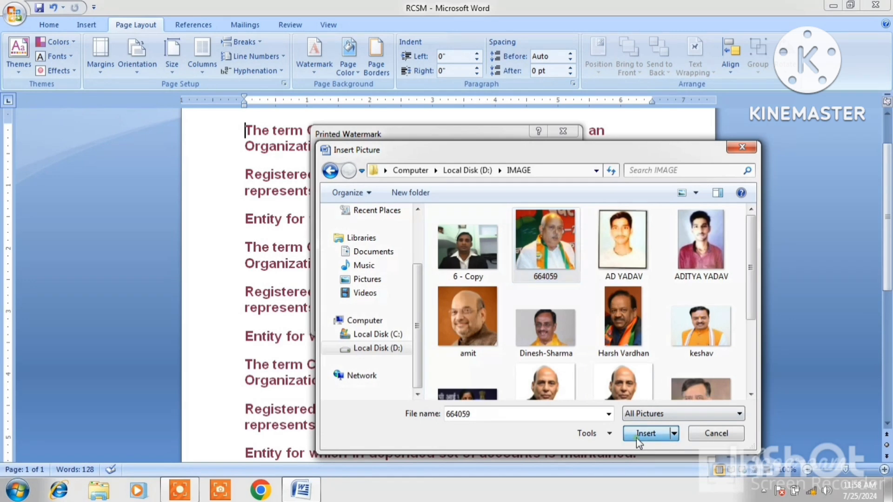
{"action": "left_click", "coordinate": [448, 318]}
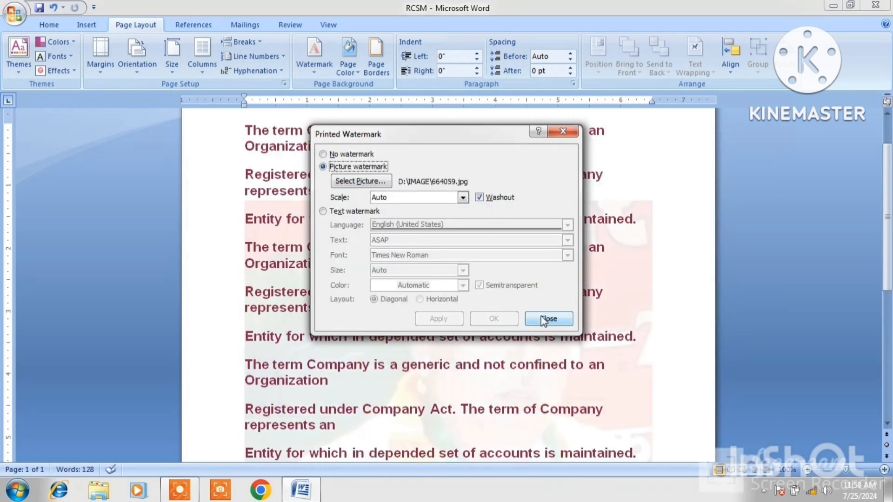
{"action": "left_click", "coordinate": [541, 318]}
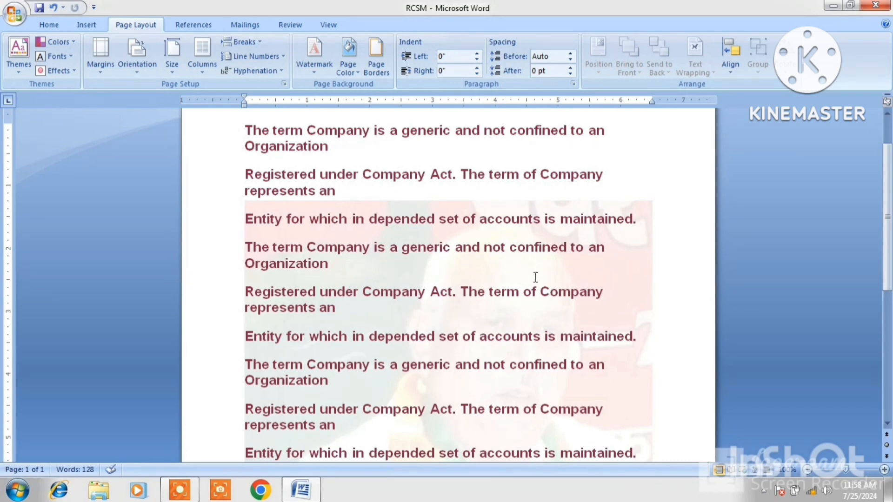
Step: Turn off the washout effect of the picture watermark in the custom watermark settings
{"action": "left_click", "coordinate": [311, 71]}
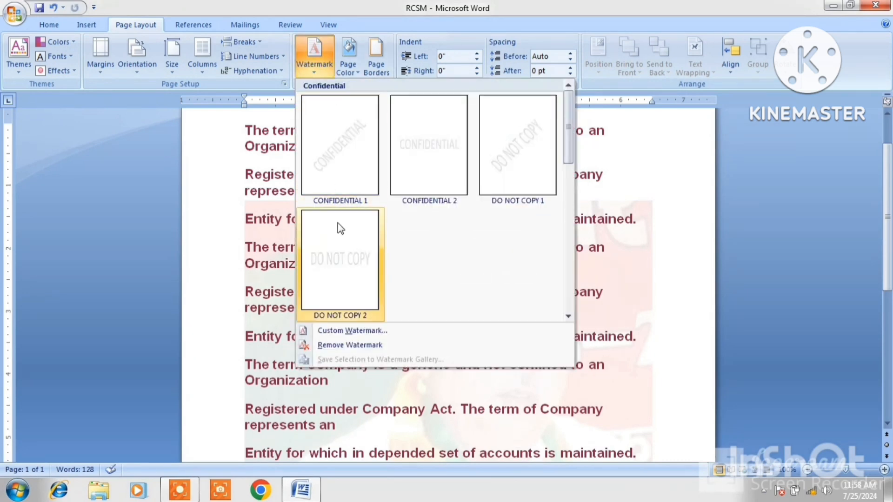
{"action": "left_click", "coordinate": [350, 330]}
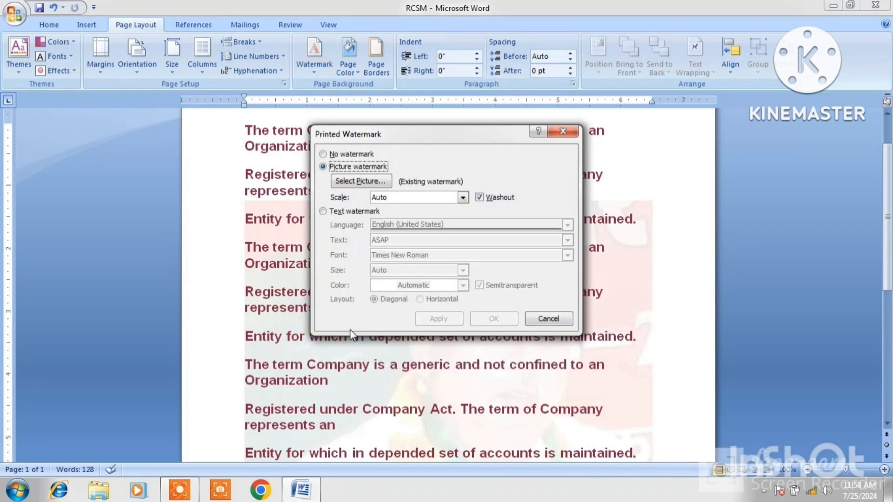
{"action": "left_click", "coordinate": [479, 198]}
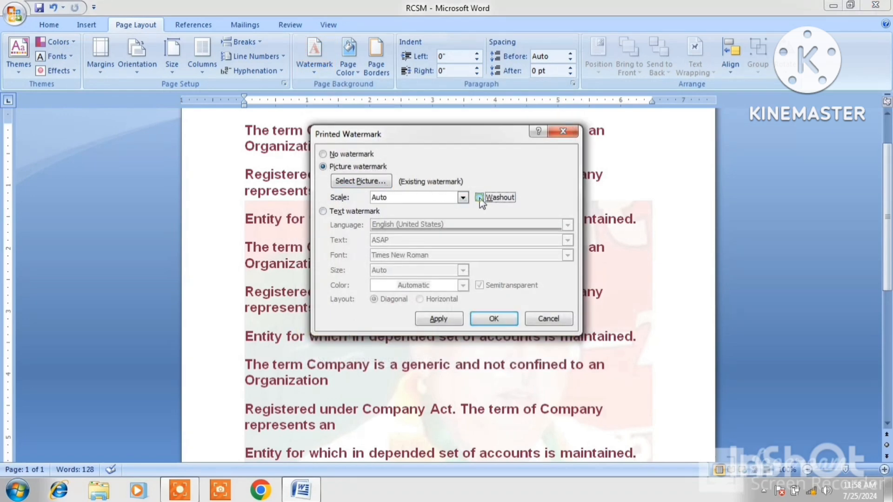
{"action": "left_click", "coordinate": [494, 319]}
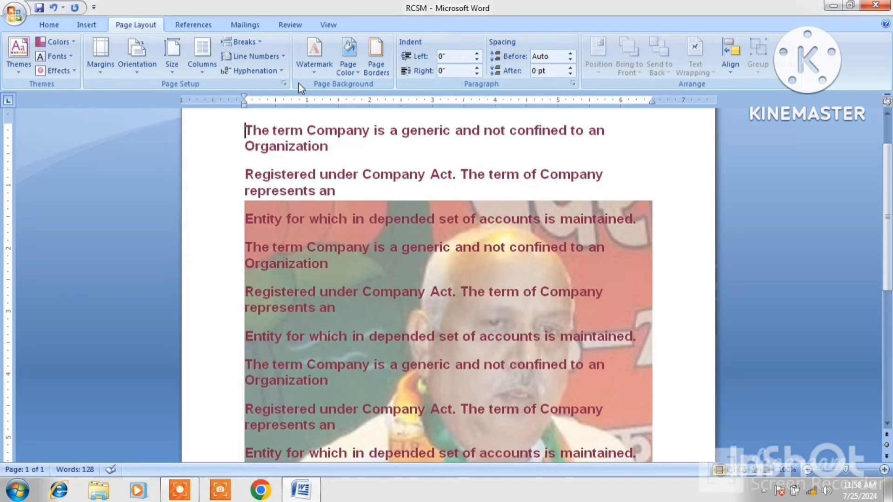
Step: Set the custom watermark settings to no watermark to take the picture off the page
{"action": "left_click", "coordinate": [315, 66]}
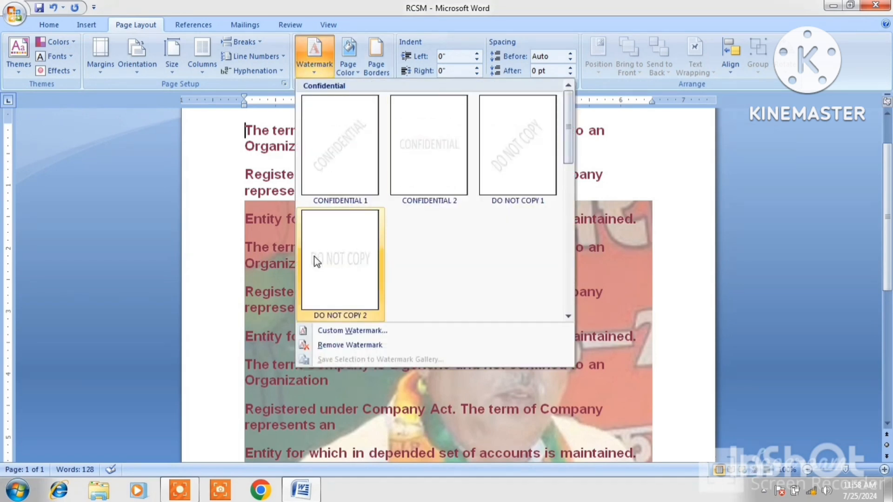
{"action": "left_click", "coordinate": [340, 331]}
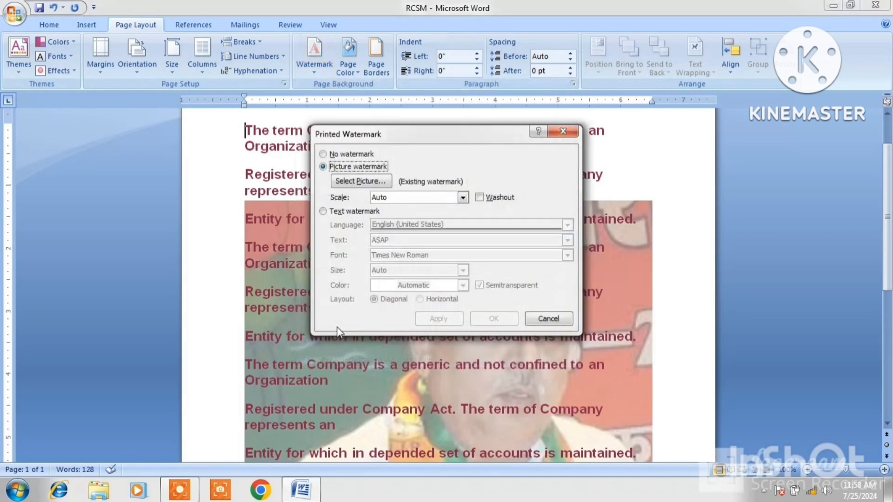
{"action": "left_click", "coordinate": [323, 154]}
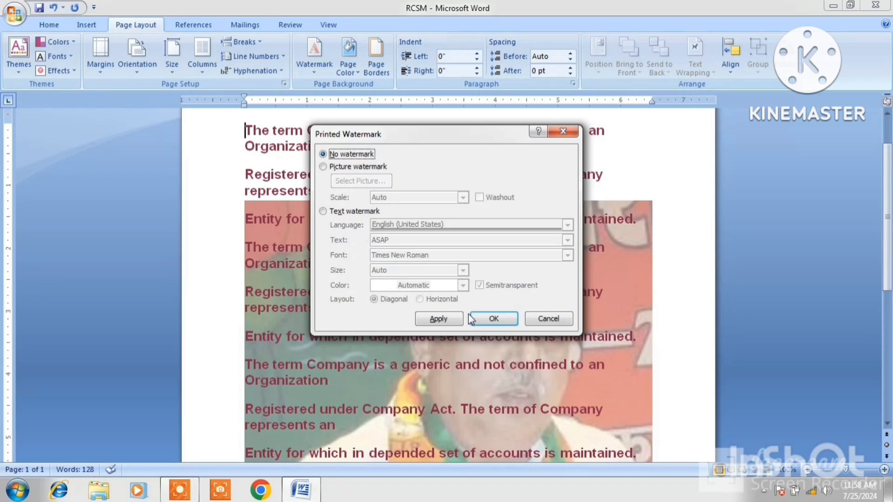
{"action": "left_click", "coordinate": [488, 319]}
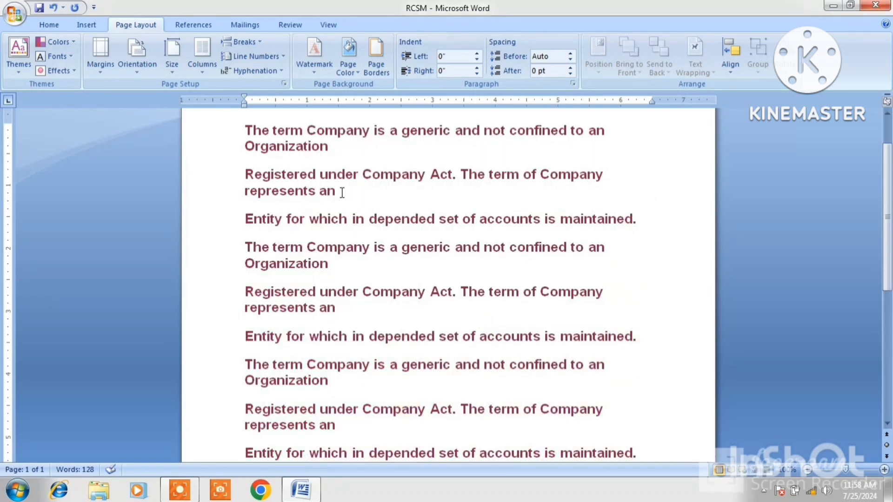
Step: Choose a text watermark in the custom watermark settings and replace its text ASAP with the channel's name
{"action": "left_click", "coordinate": [310, 71]}
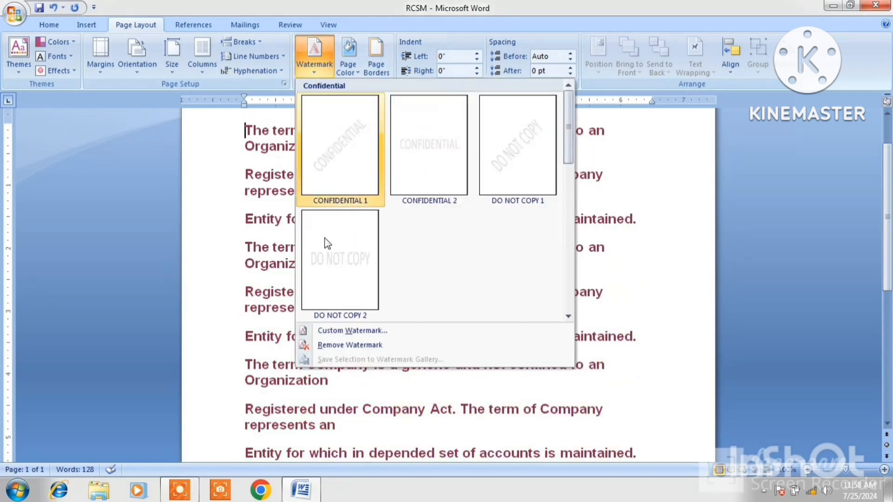
{"action": "left_click", "coordinate": [326, 331]}
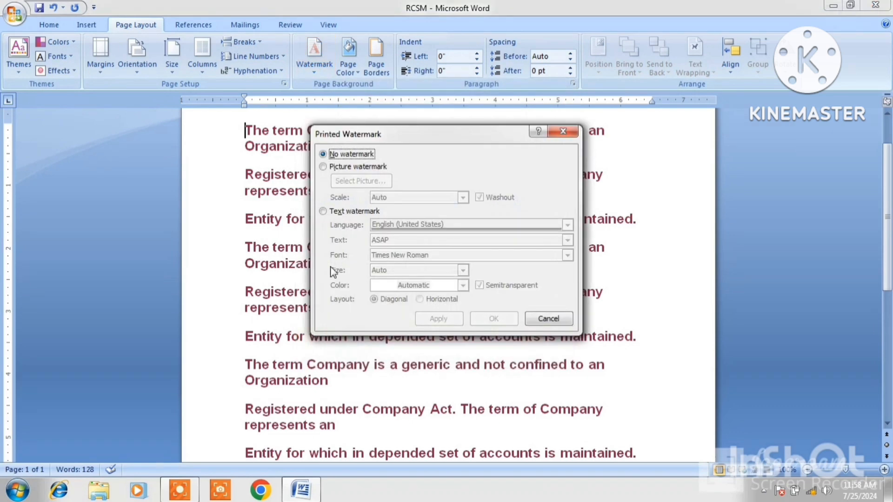
{"action": "left_click", "coordinate": [323, 211]}
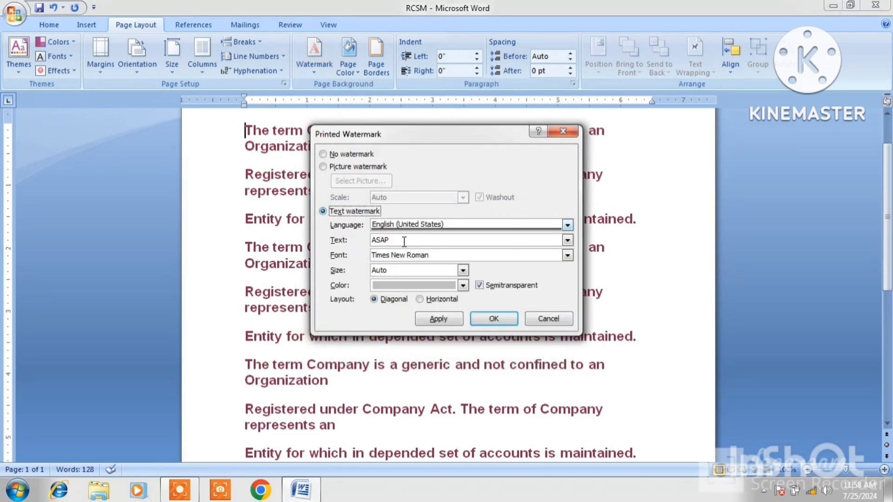
{"action": "left_click", "coordinate": [404, 241]}
{"action": "key", "text": "BackSpace"}
{"action": "key", "text": "BackSpace"}
{"action": "key", "text": "BackSpace"}
{"action": "key", "text": "BackSpace"}
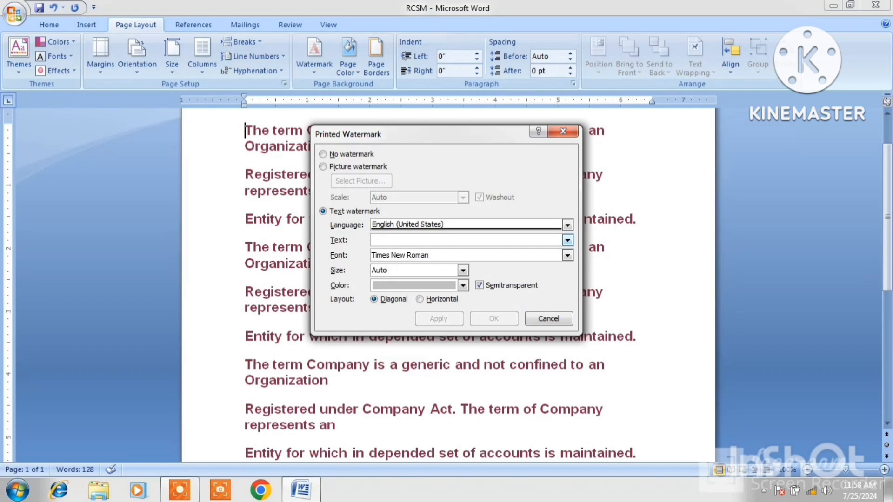
{"action": "type", "text": "Technical Tej Sir"}
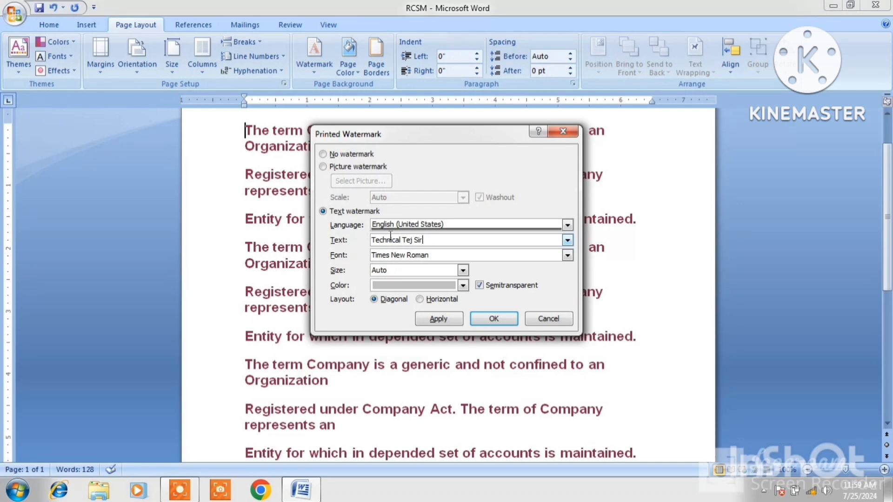
Step: Set the watermark font to Times New Roman and its color to dark blue, then apply the watermark and close the settings
{"action": "left_click", "coordinate": [568, 256]}
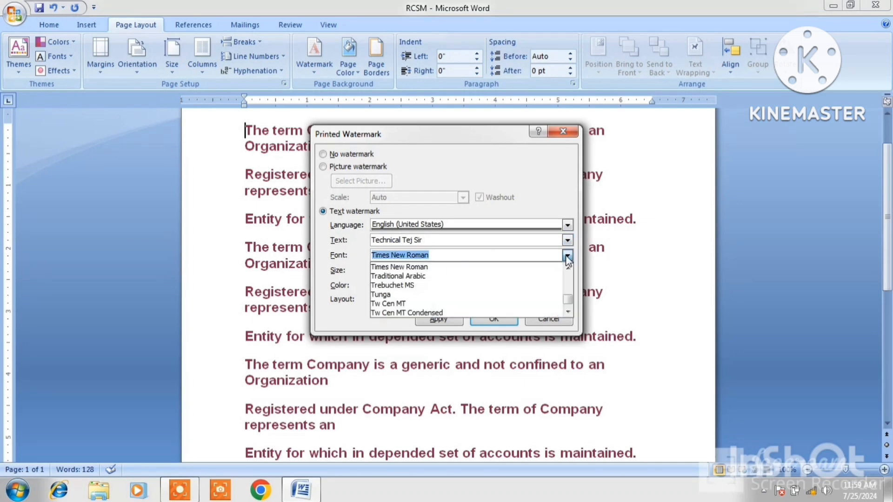
{"action": "left_click", "coordinate": [423, 268]}
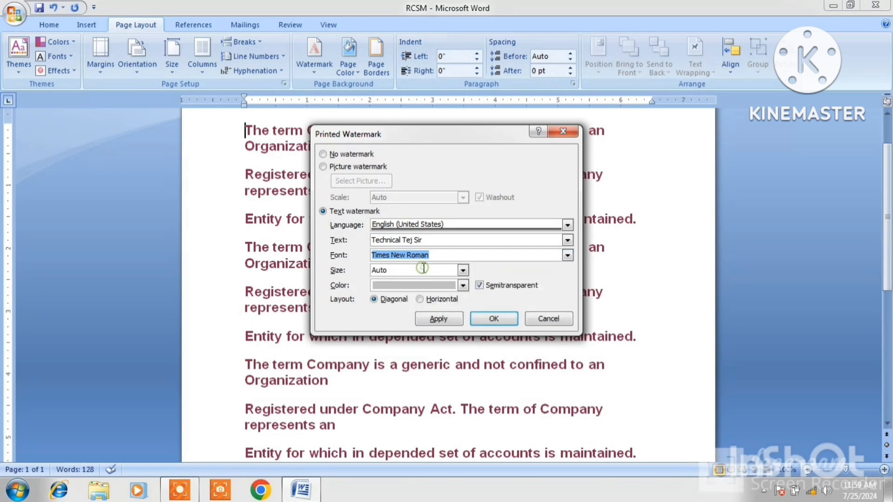
{"action": "left_click", "coordinate": [464, 286]}
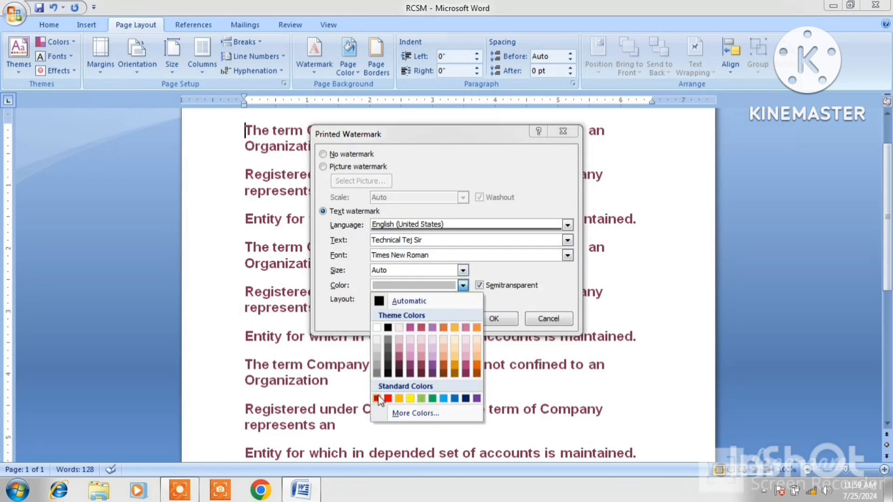
{"action": "left_click", "coordinate": [466, 399]}
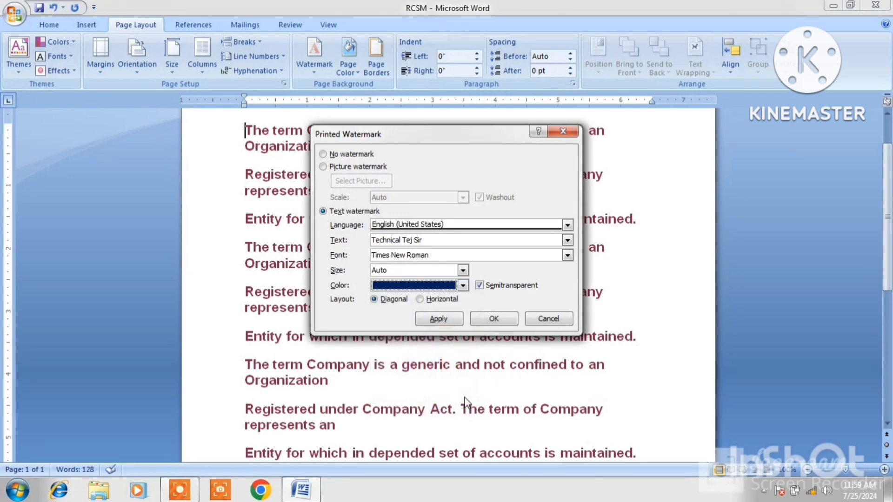
{"action": "left_click", "coordinate": [453, 321]}
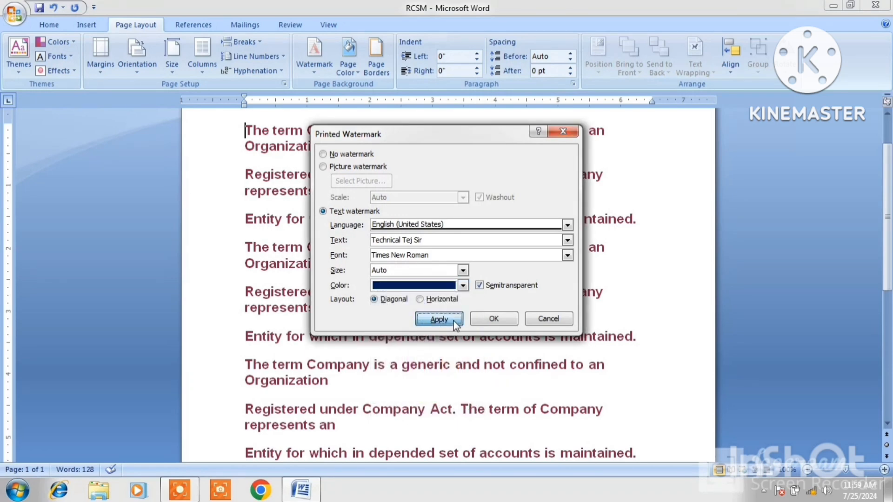
{"action": "left_click", "coordinate": [530, 319]}
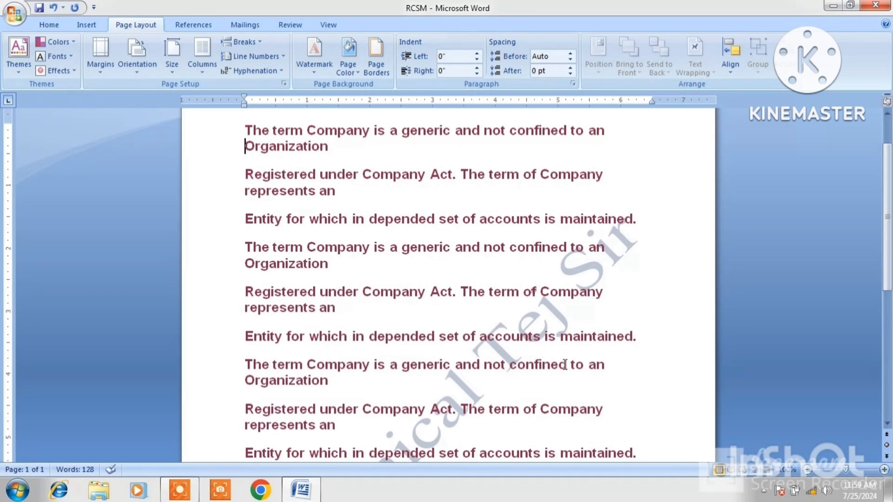
Step: Examine the diagonal text watermark along the page down to the end of the document
{"action": "key", "text": "Down"}
{"action": "key", "text": "Down"}
{"action": "key", "text": "Down"}
{"action": "key", "text": "Down"}
{"action": "key", "text": "Down"}
{"action": "key", "text": "Down"}
{"action": "key", "text": "Down"}
{"action": "key", "text": "Down"}
{"action": "key", "text": "Down"}
{"action": "key", "text": "Down"}
{"action": "key", "text": "Down"}
{"action": "key", "text": "Down"}
{"action": "key", "text": "Down"}
{"action": "key", "text": "Down"}
{"action": "key", "text": "Down"}
{"action": "key", "text": "Down"}
{"action": "key", "text": "Down"}
{"action": "key", "text": "Down"}
{"action": "key", "text": "Down"}
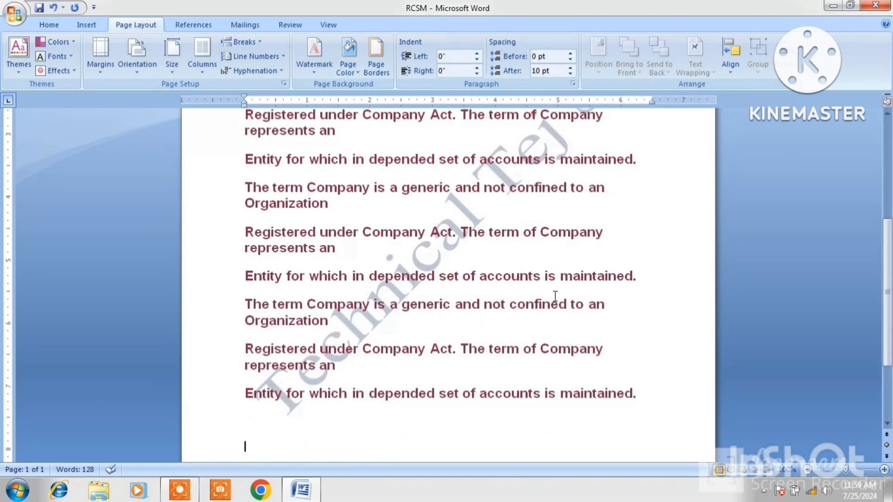
Step: Change the text watermark's color to red and its layout to horizontal, and apply the changes
{"action": "left_click", "coordinate": [314, 70]}
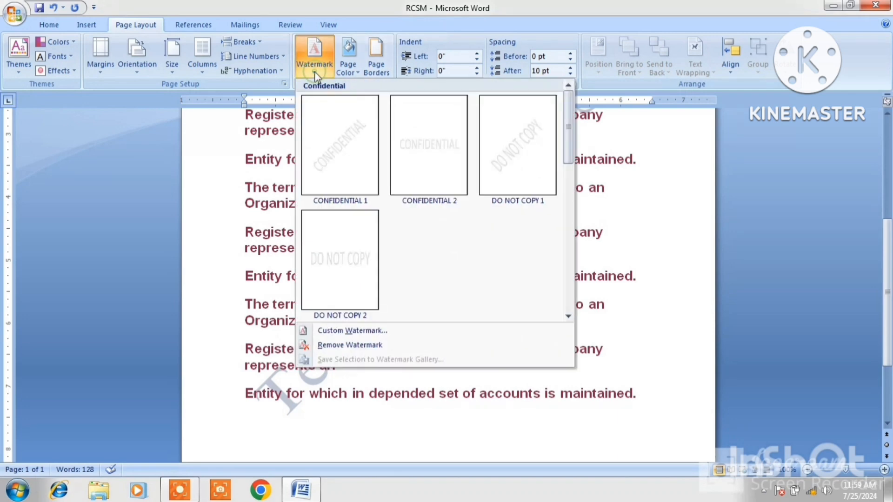
{"action": "left_click", "coordinate": [341, 329]}
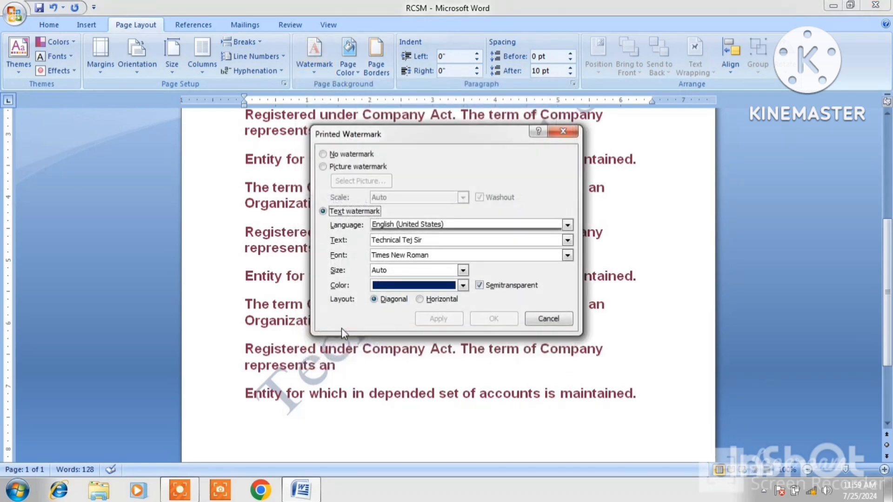
{"action": "left_click", "coordinate": [462, 286]}
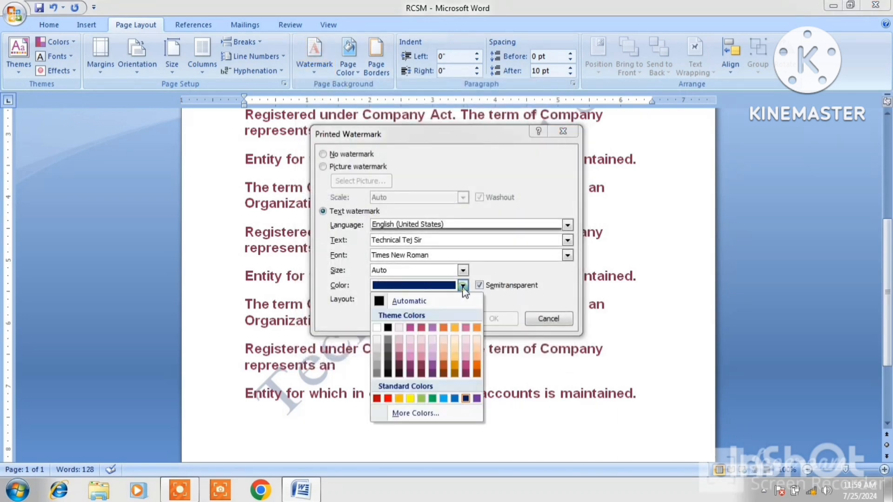
{"action": "left_click", "coordinate": [388, 399]}
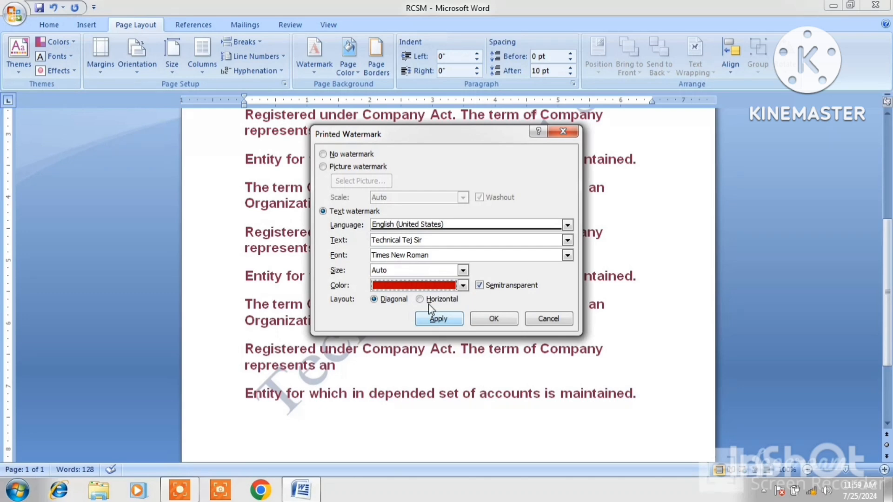
{"action": "left_click", "coordinate": [420, 300]}
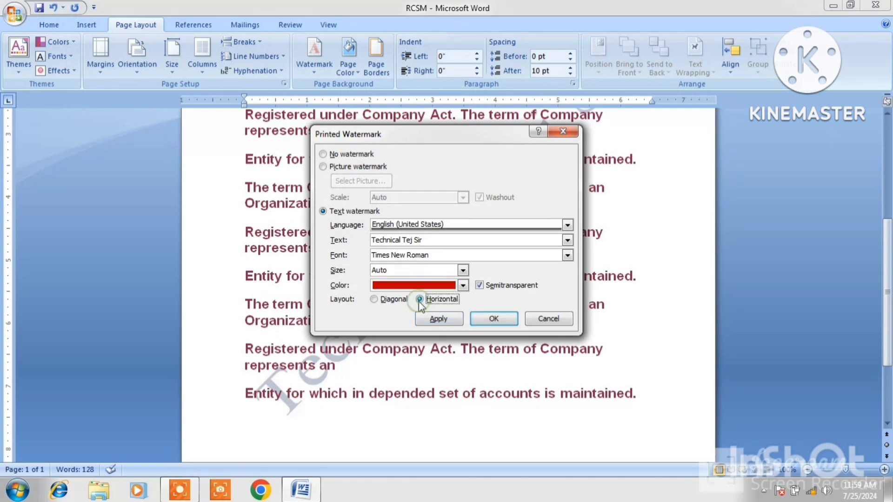
{"action": "left_click", "coordinate": [439, 321]}
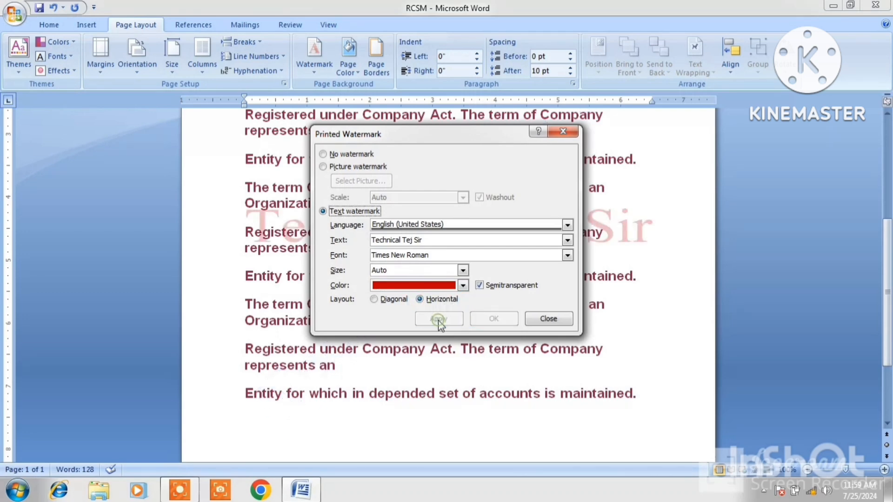
{"action": "left_click", "coordinate": [549, 319]}
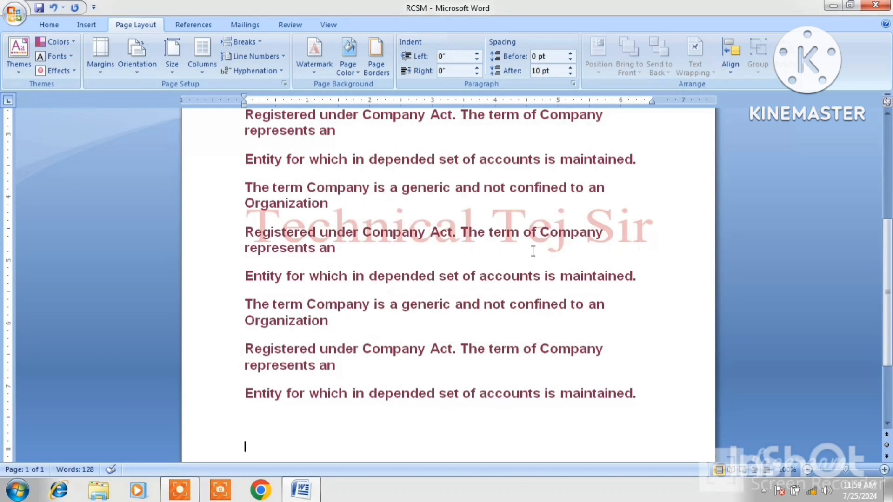
Step: Turn off semitransparency for the text watermark, set its layout to diagonal, and apply the changes
{"action": "left_click", "coordinate": [311, 69]}
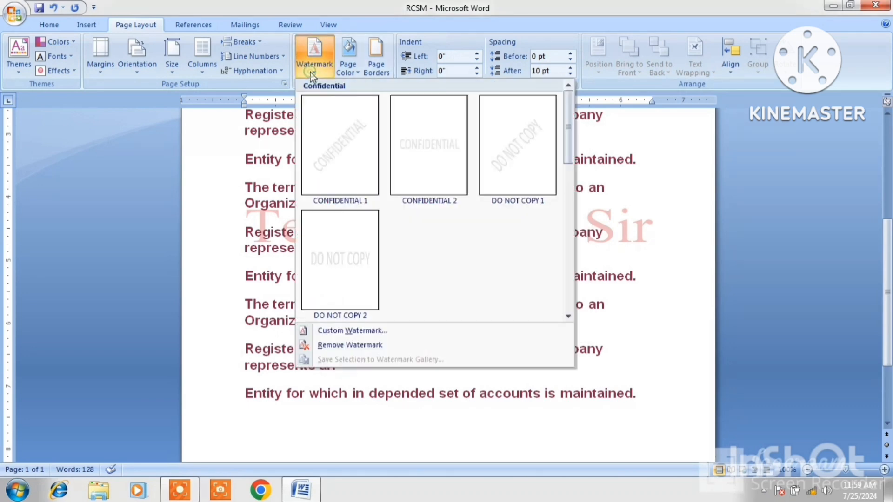
{"action": "left_click", "coordinate": [330, 332]}
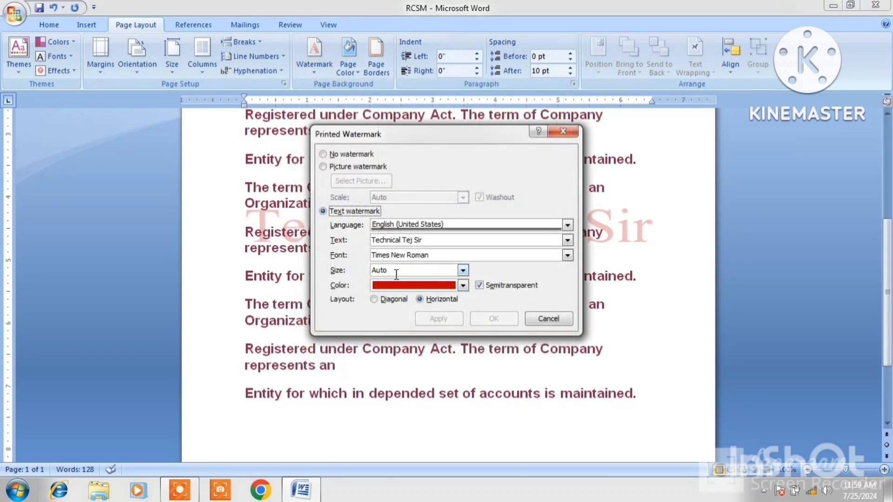
{"action": "left_click", "coordinate": [479, 286]}
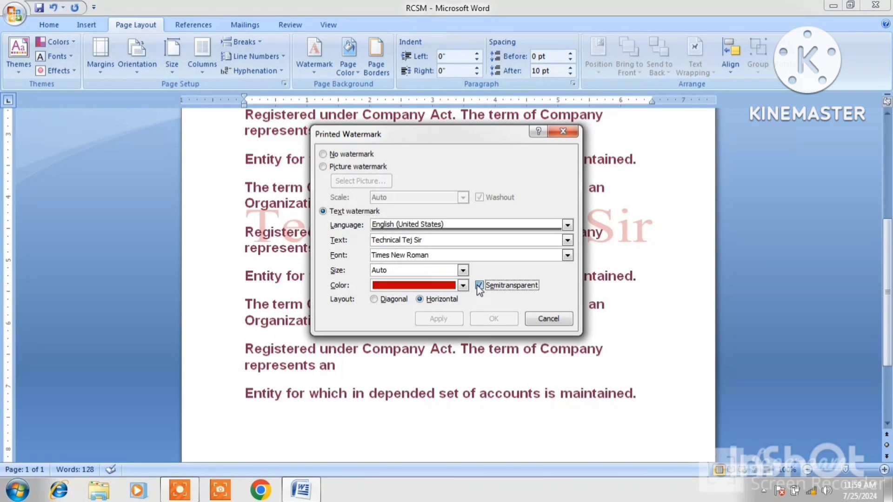
{"action": "left_click", "coordinate": [374, 300]}
{"action": "left_click", "coordinate": [448, 322]}
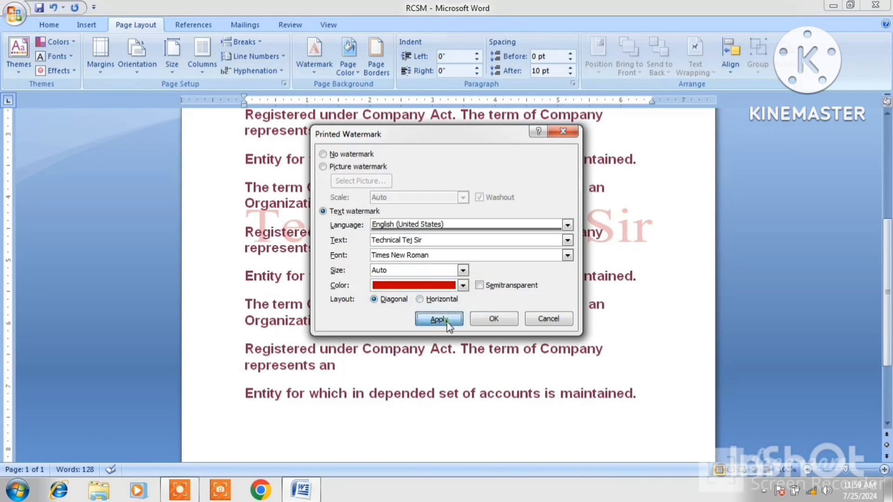
{"action": "left_click", "coordinate": [547, 320]}
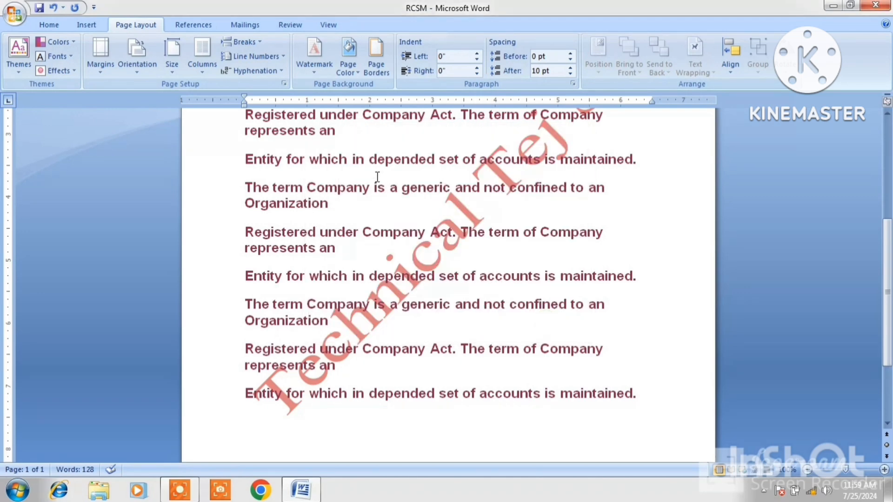
Step: Remove the text watermark from the document and return to the upper part of the page
{"action": "left_click", "coordinate": [312, 73]}
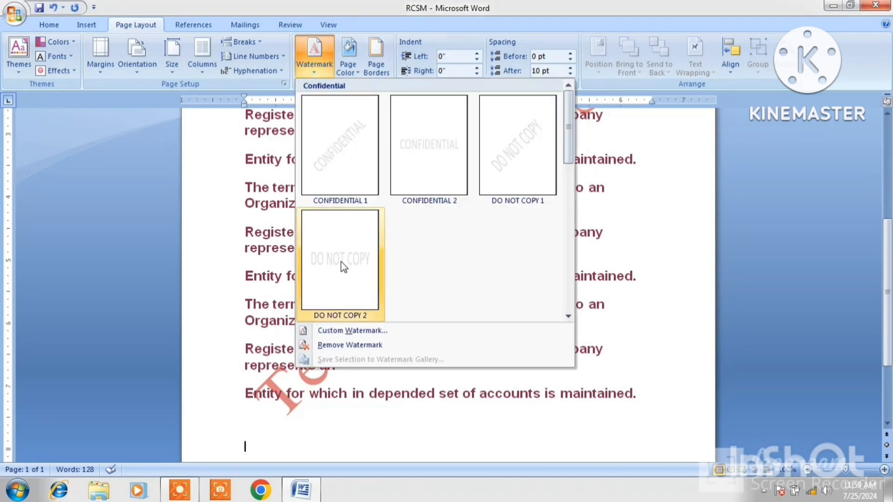
{"action": "left_click", "coordinate": [350, 345]}
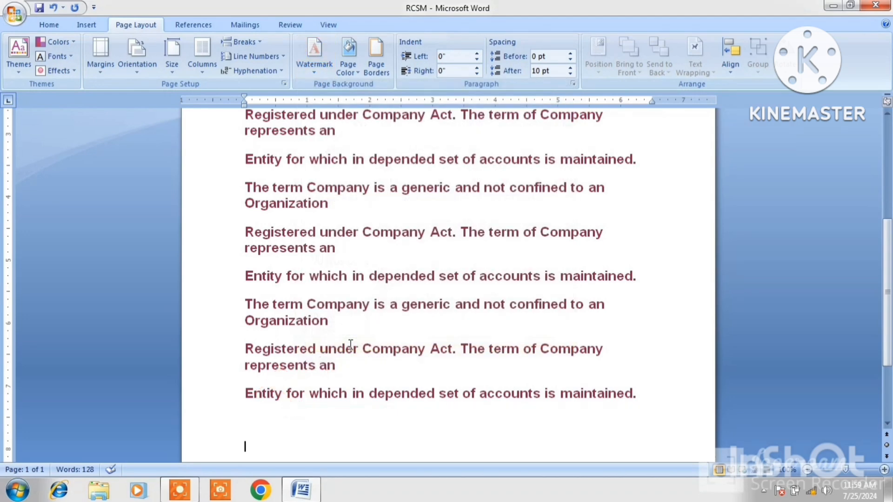
{"action": "left_click", "coordinate": [506, 246]}
{"action": "scroll", "coordinate": [507, 246], "scroll_direction": "up", "scroll_amount": 6}
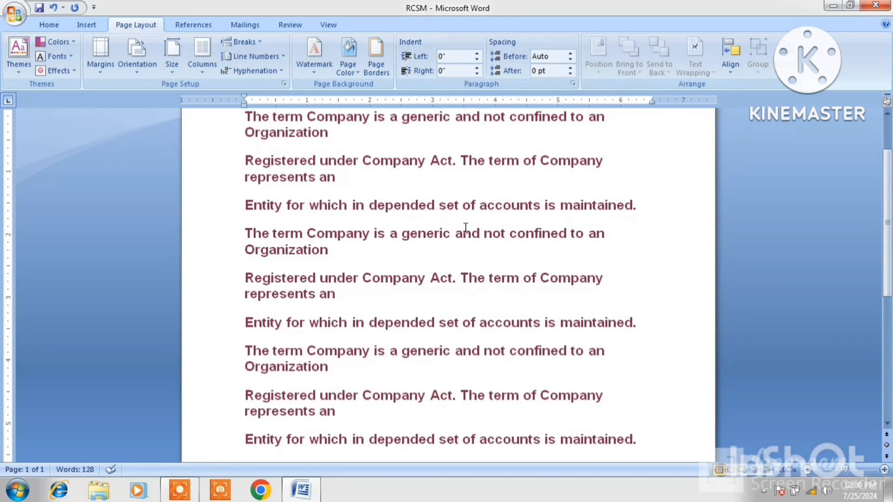
Step: Apply the standard dark blue page color to the document, and remove the page color again
{"action": "left_click", "coordinate": [356, 71]}
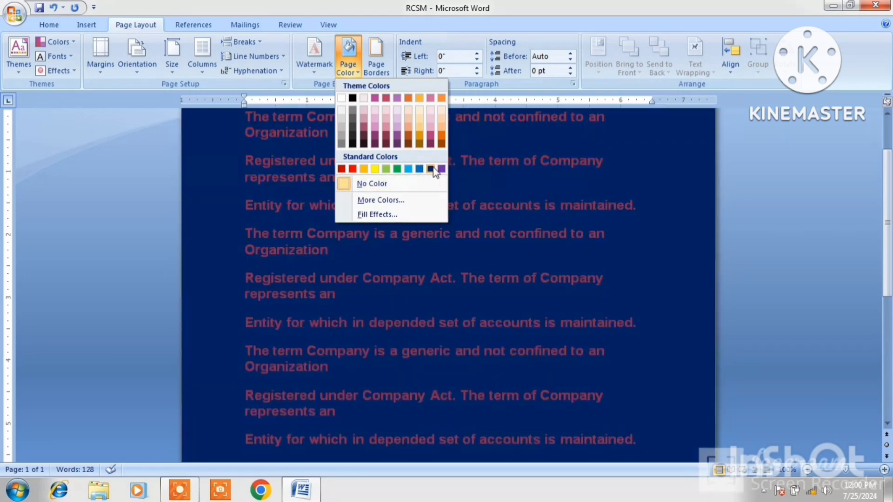
{"action": "left_click", "coordinate": [430, 168]}
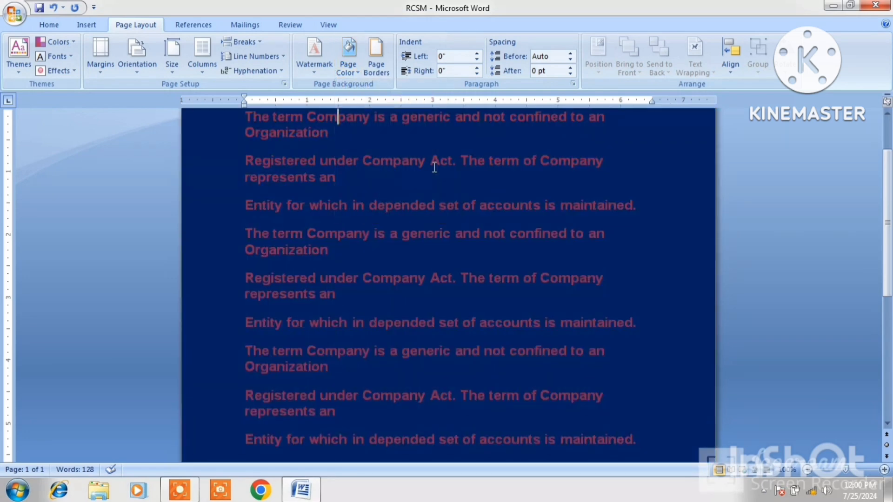
{"action": "left_click", "coordinate": [348, 73]}
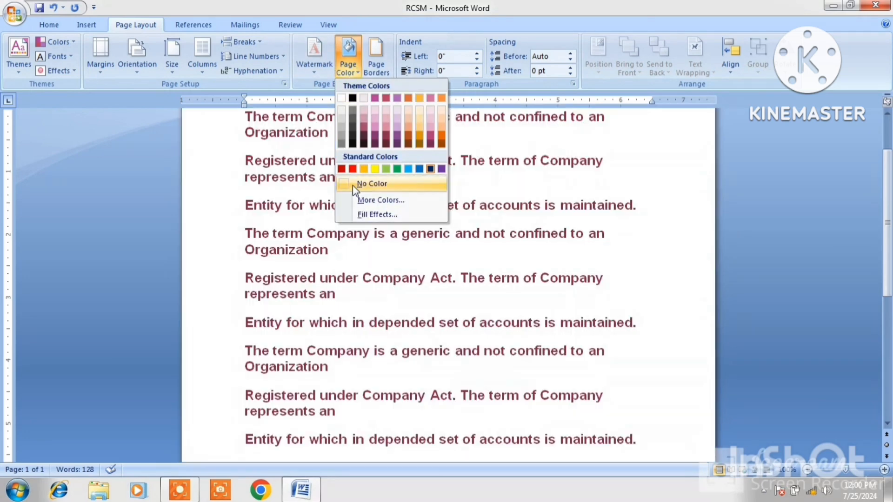
{"action": "left_click", "coordinate": [348, 185]}
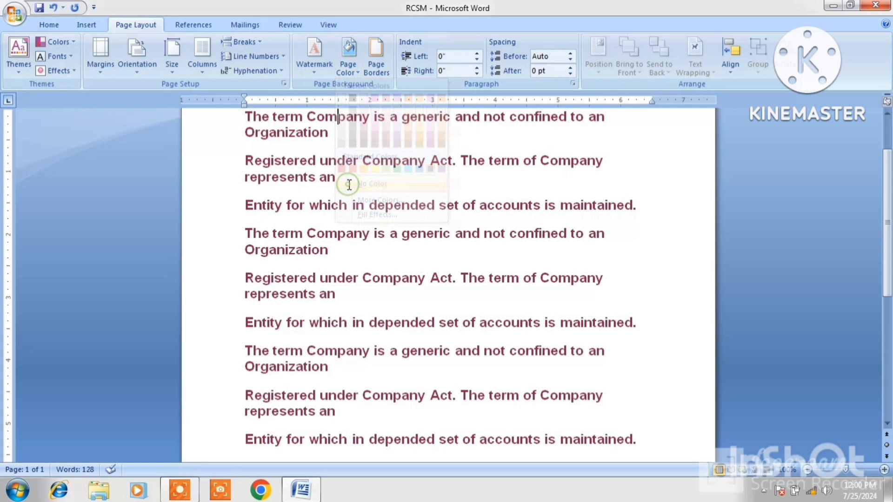
Step: Set the page color to a bright pink chosen from the standard color palette of the additional colors
{"action": "left_click", "coordinate": [345, 74]}
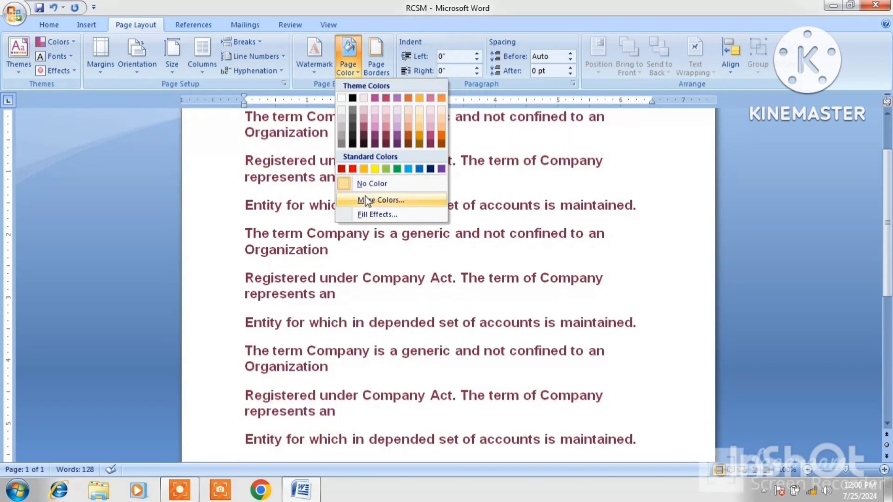
{"action": "left_click", "coordinate": [368, 201]}
{"action": "left_click", "coordinate": [424, 228]}
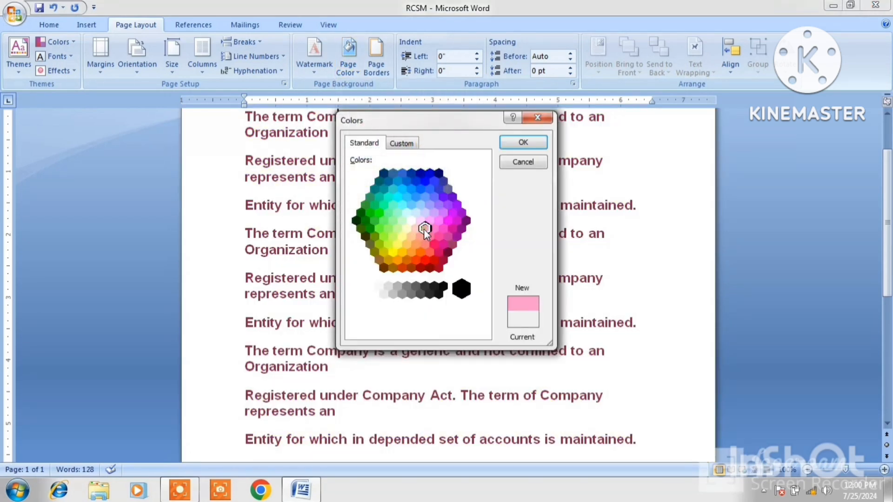
{"action": "left_click", "coordinate": [438, 237]}
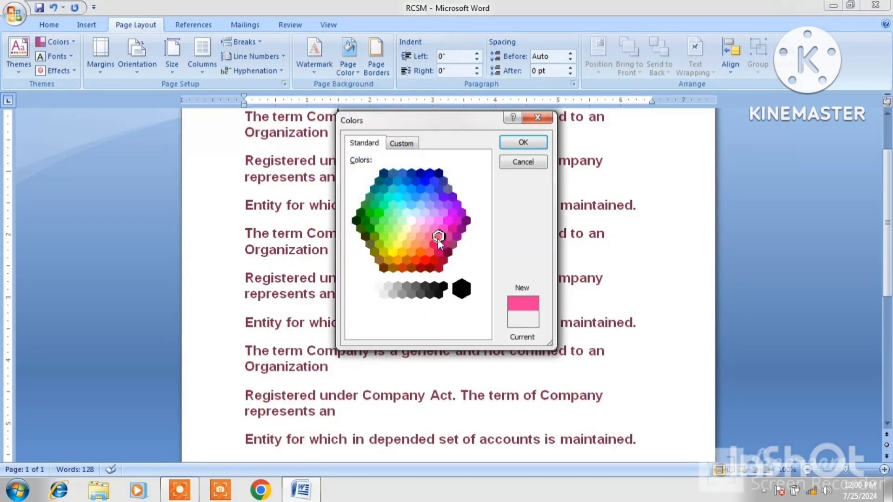
{"action": "left_click", "coordinate": [522, 144]}
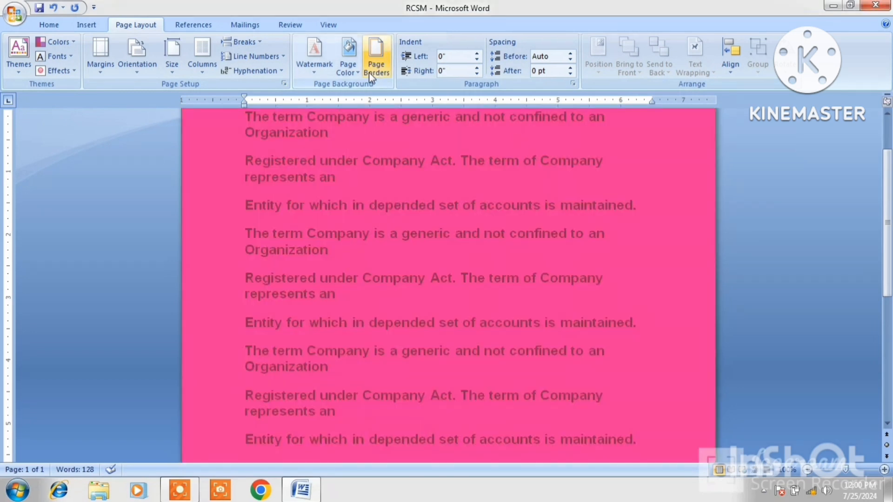
Step: Lighten the pink page color to a custom shade of RGB 255, 185, 220 and apply it
{"action": "left_click", "coordinate": [361, 72]}
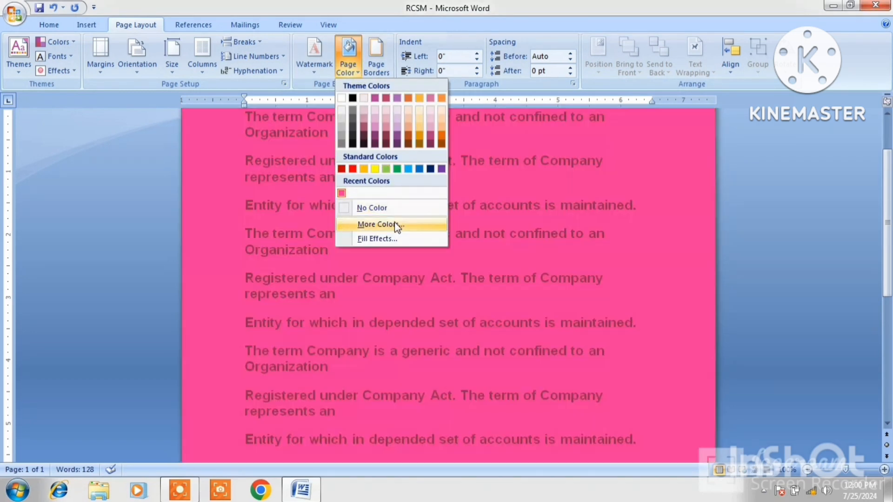
{"action": "left_click", "coordinate": [395, 223]}
{"action": "left_click", "coordinate": [403, 144]}
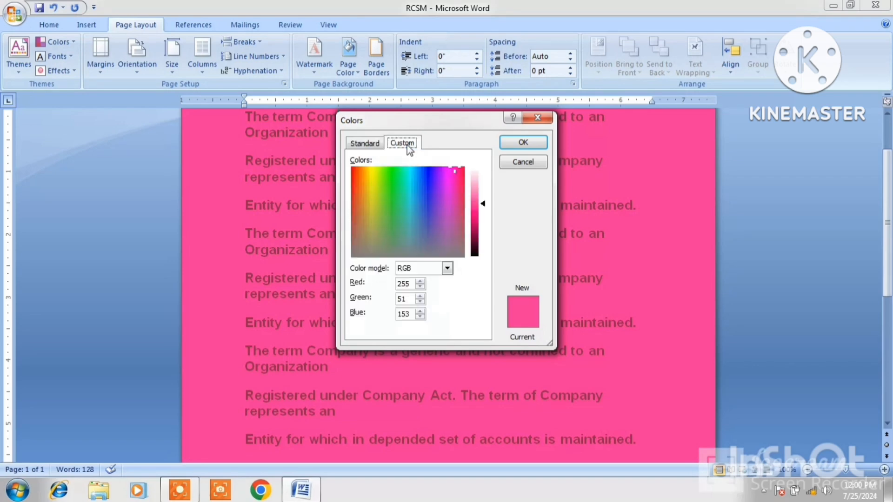
{"action": "left_click_drag", "start_coordinate": [483, 203], "coordinate": [481, 184]}
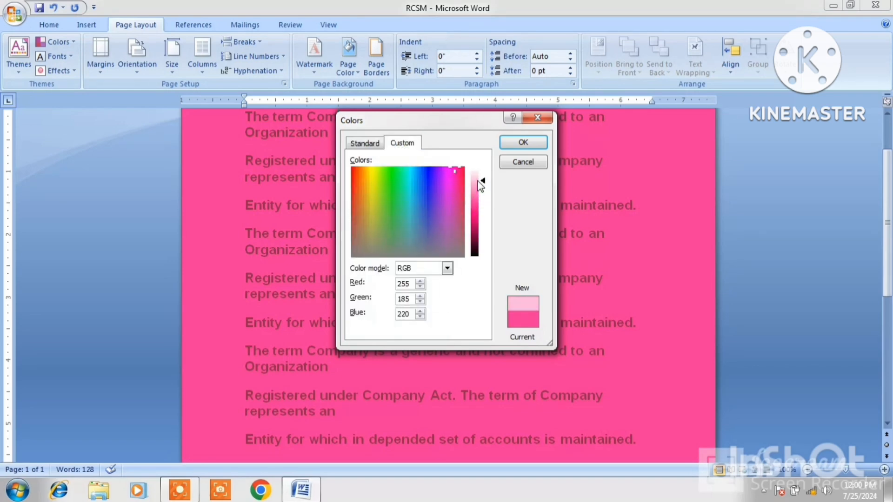
{"action": "left_click", "coordinate": [523, 142]}
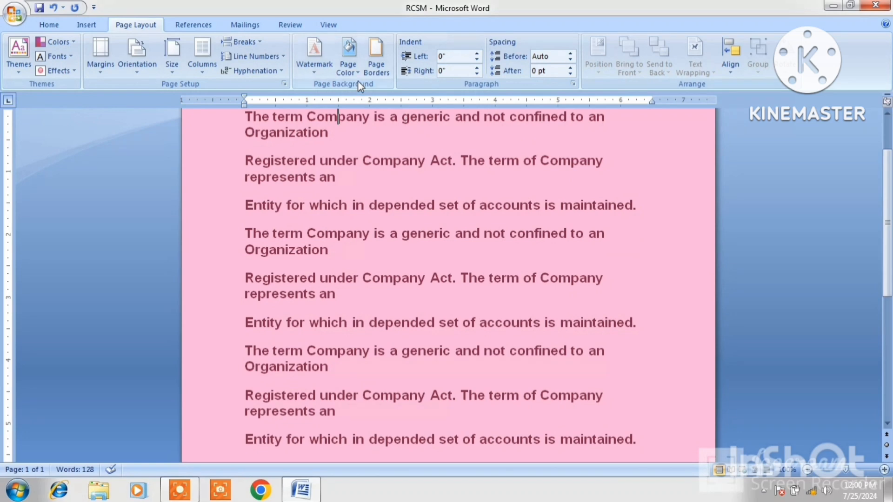
Step: Set up a two-color gradient fill effect for the page background with dark blue as Color 1 and red as Color 2
{"action": "left_click", "coordinate": [349, 61]}
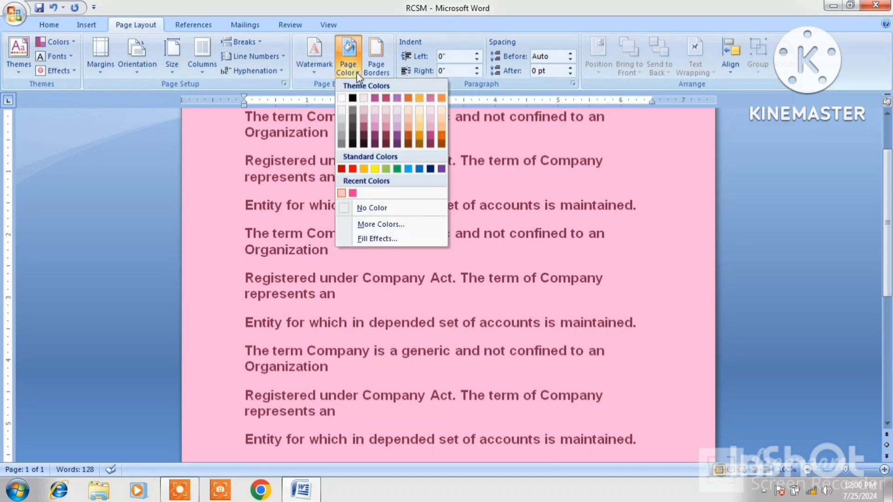
{"action": "left_click", "coordinate": [381, 239]}
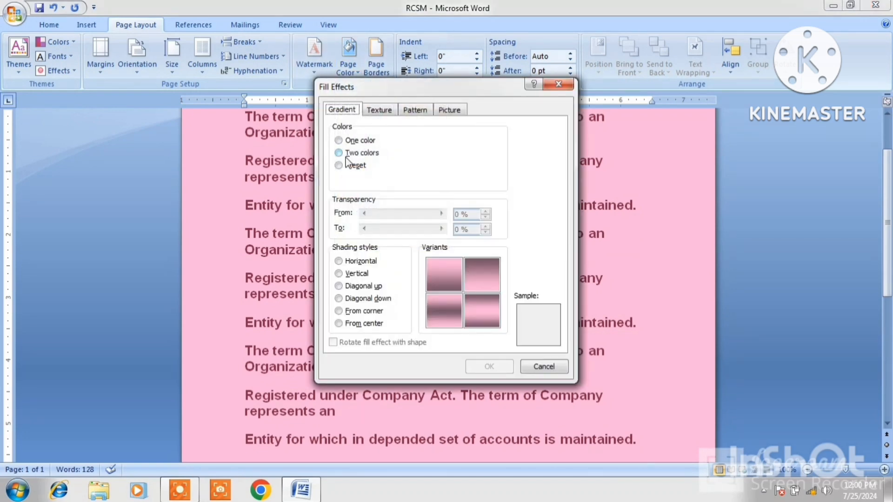
{"action": "left_click", "coordinate": [344, 153]}
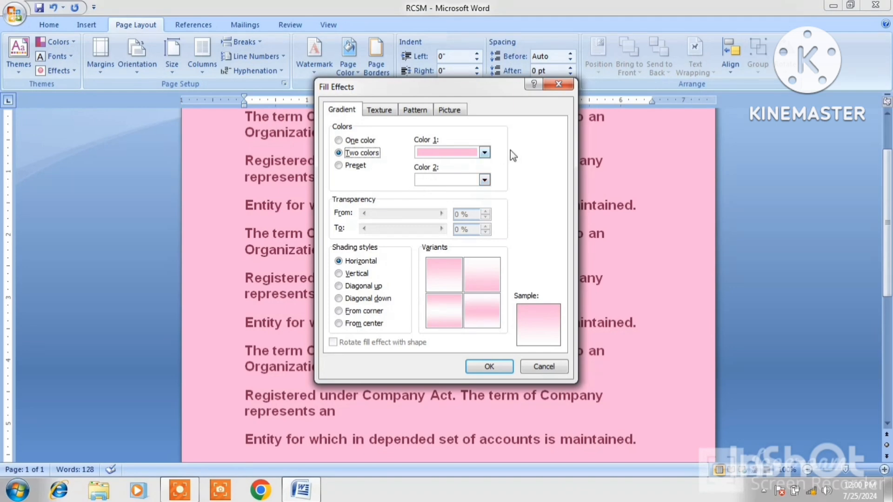
{"action": "left_click", "coordinate": [485, 153]}
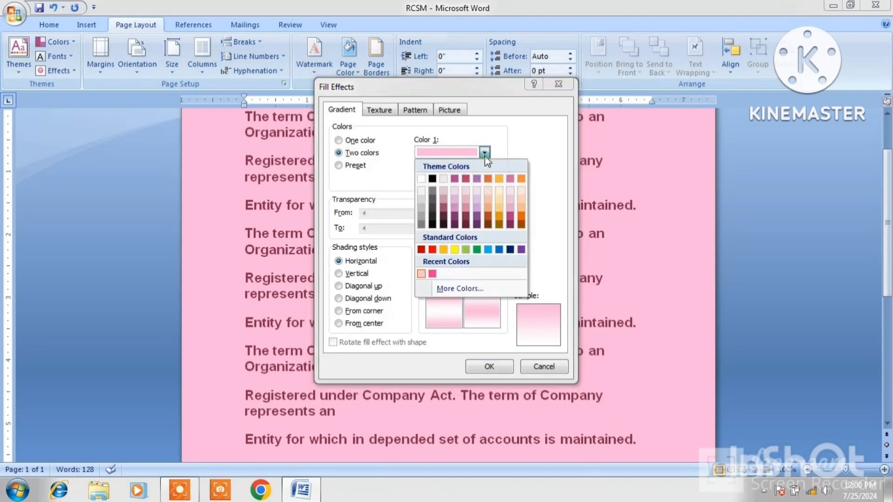
{"action": "left_click", "coordinate": [509, 250]}
{"action": "left_click", "coordinate": [485, 180]}
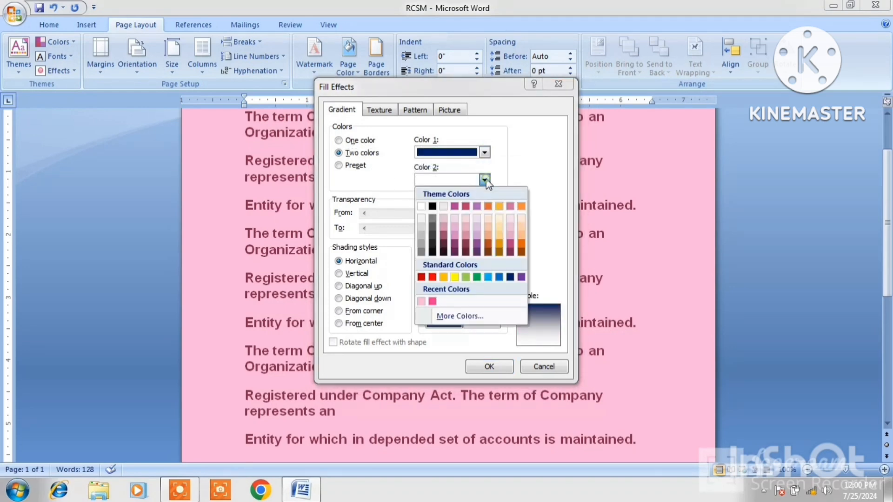
{"action": "left_click", "coordinate": [432, 278]}
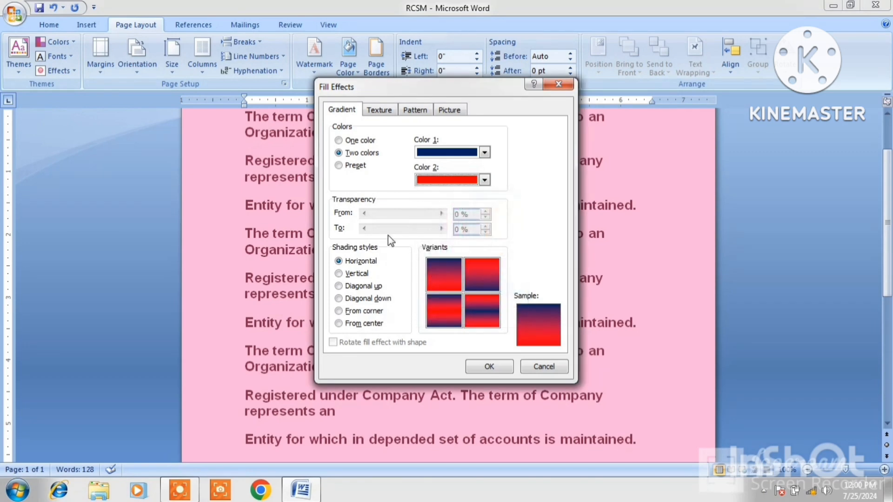
Step: Try the diagonal up and vertical shading styles, choose From corner for the gradient, and apply it to the page
{"action": "left_click", "coordinate": [346, 286]}
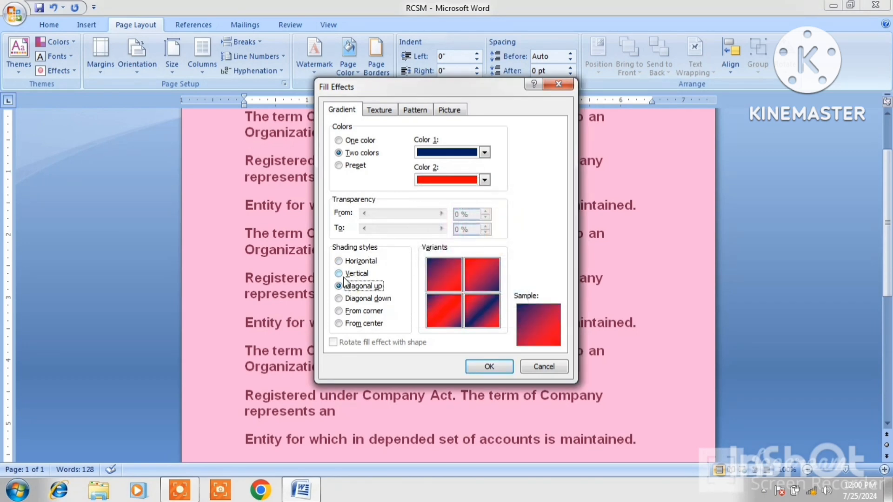
{"action": "left_click", "coordinate": [340, 274]}
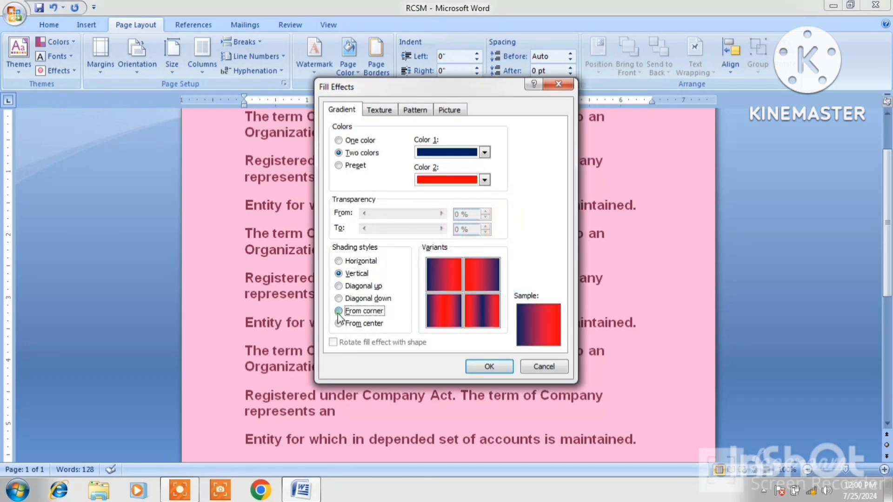
{"action": "left_click", "coordinate": [338, 313]}
{"action": "left_click", "coordinate": [489, 367]}
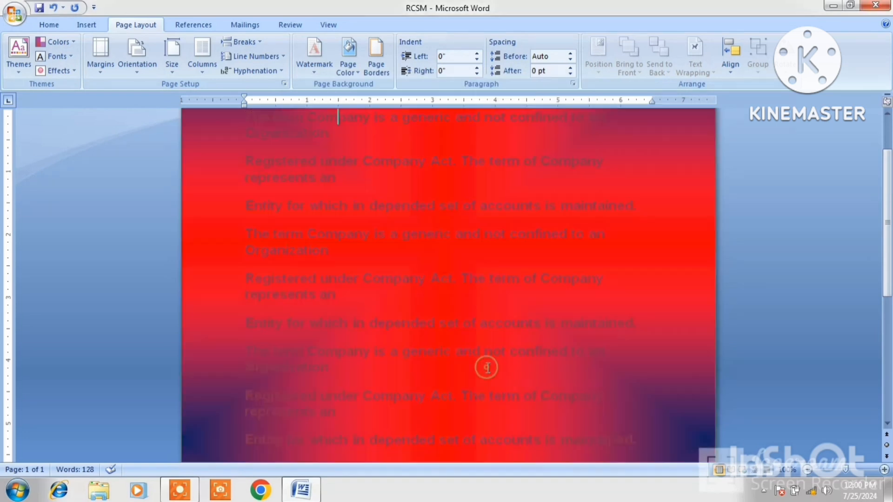
Step: Replace the gradient page background with the Fish fossil texture
{"action": "left_click", "coordinate": [354, 67]}
{"action": "left_click", "coordinate": [365, 240]}
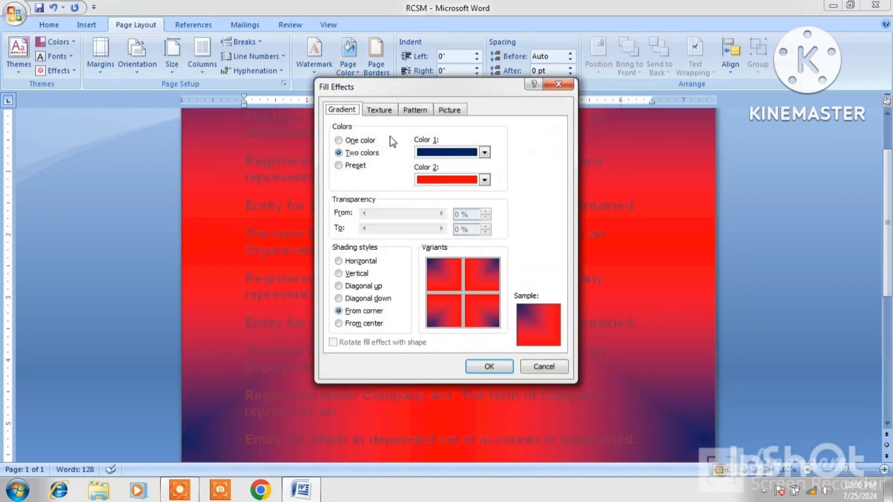
{"action": "left_click", "coordinate": [388, 111]}
{"action": "double_click", "coordinate": [430, 208]}
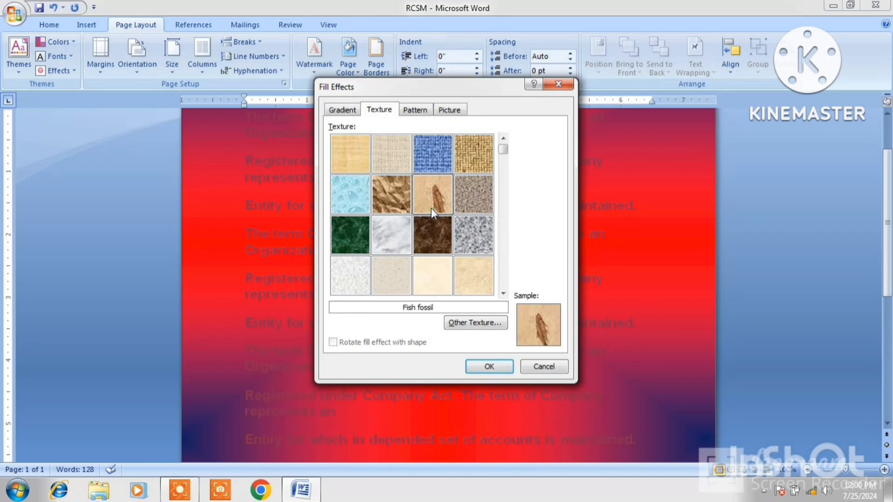
Step: Fill the page background with the Sphere pattern, using a blue foreground and a yellow background
{"action": "left_click", "coordinate": [352, 77]}
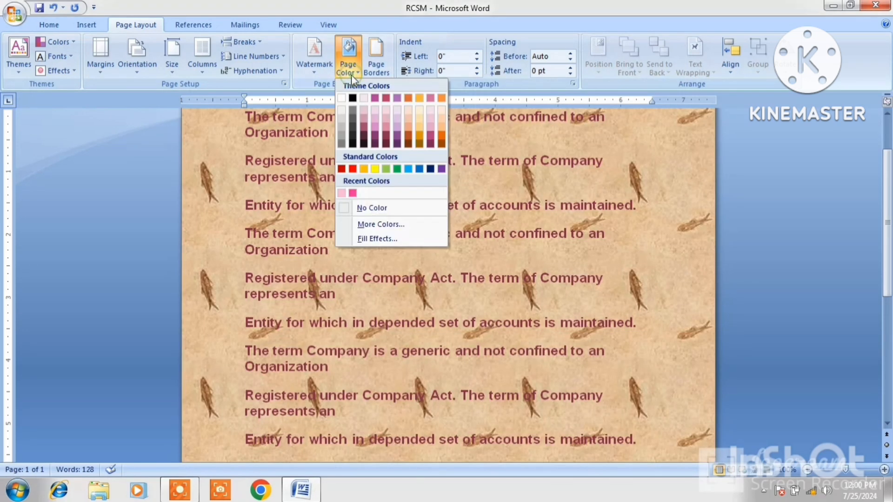
{"action": "left_click", "coordinate": [388, 239]}
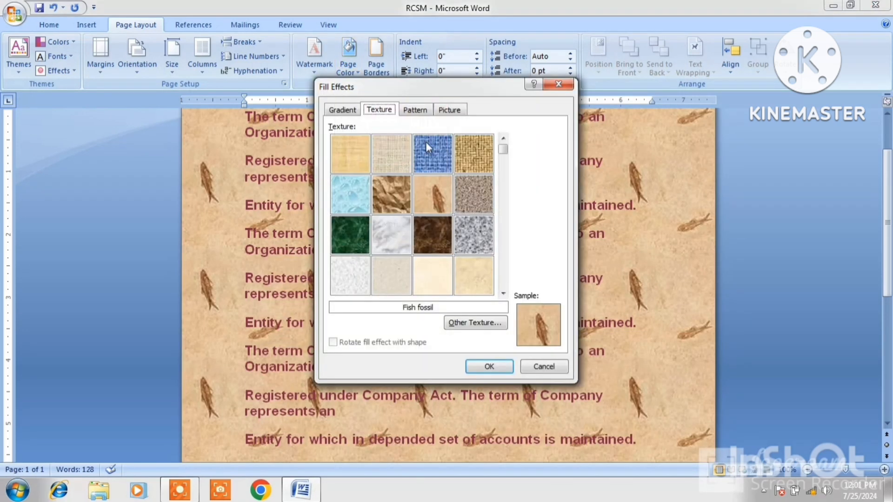
{"action": "left_click", "coordinate": [426, 112]}
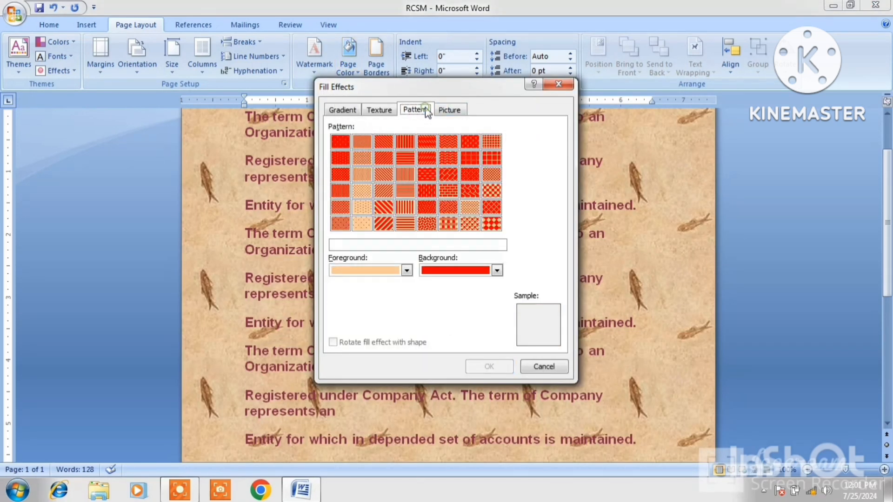
{"action": "left_click", "coordinate": [407, 269]}
{"action": "left_click", "coordinate": [414, 368]}
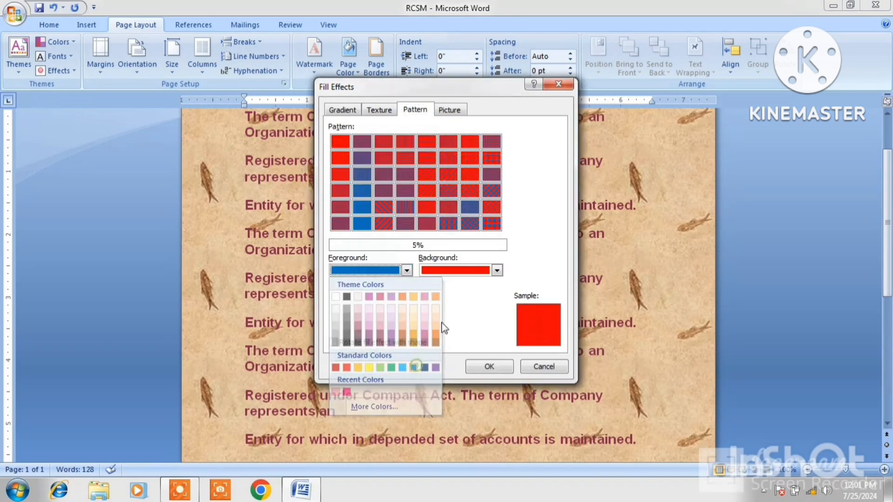
{"action": "left_click", "coordinate": [497, 270]}
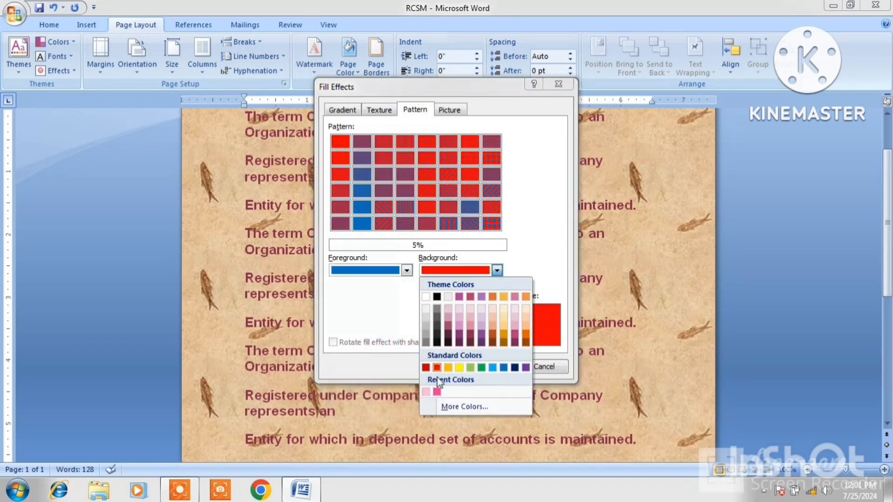
{"action": "left_click", "coordinate": [458, 367]}
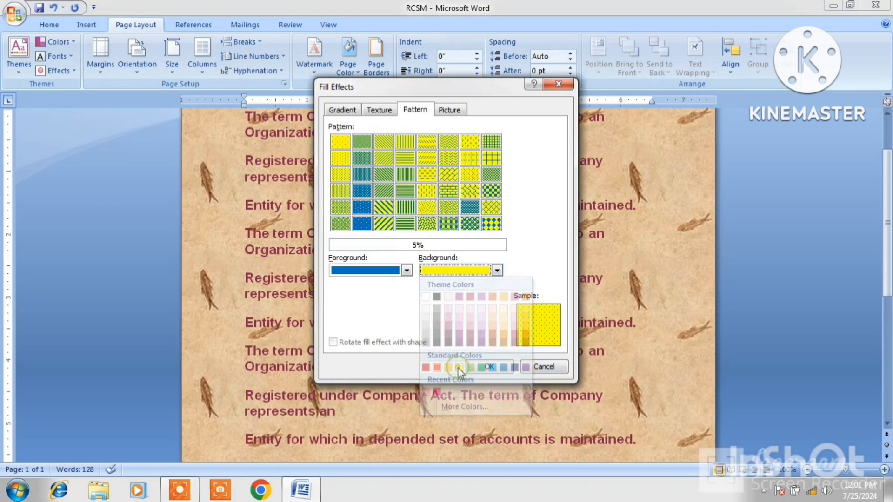
{"action": "left_click", "coordinate": [480, 225]}
{"action": "key", "text": "Return"}
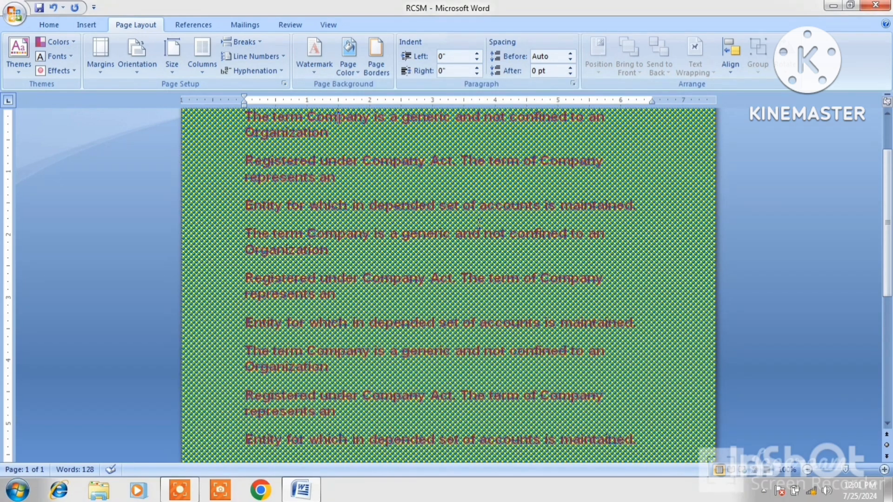
Step: Fill the page background with the picture of the woman at a microphone from the IMAGE folder on drive D
{"action": "left_click", "coordinate": [349, 68]}
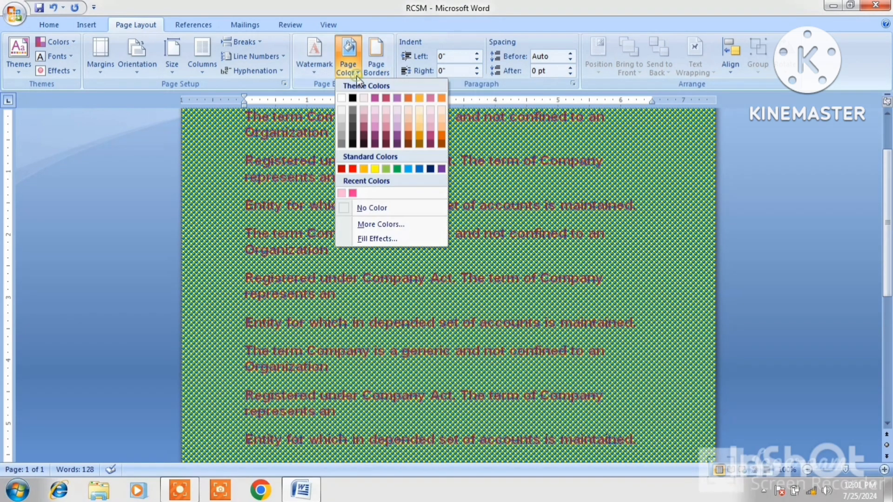
{"action": "left_click", "coordinate": [386, 237]}
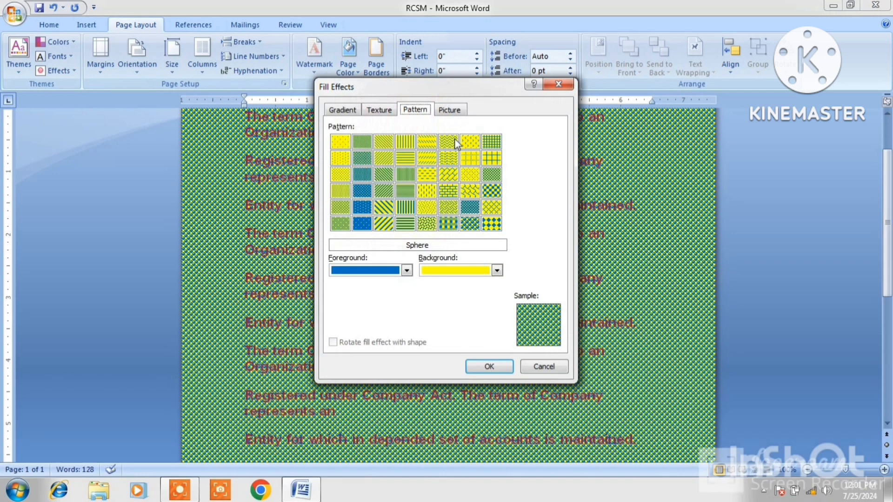
{"action": "left_click", "coordinate": [461, 110]}
{"action": "left_click", "coordinate": [471, 266]}
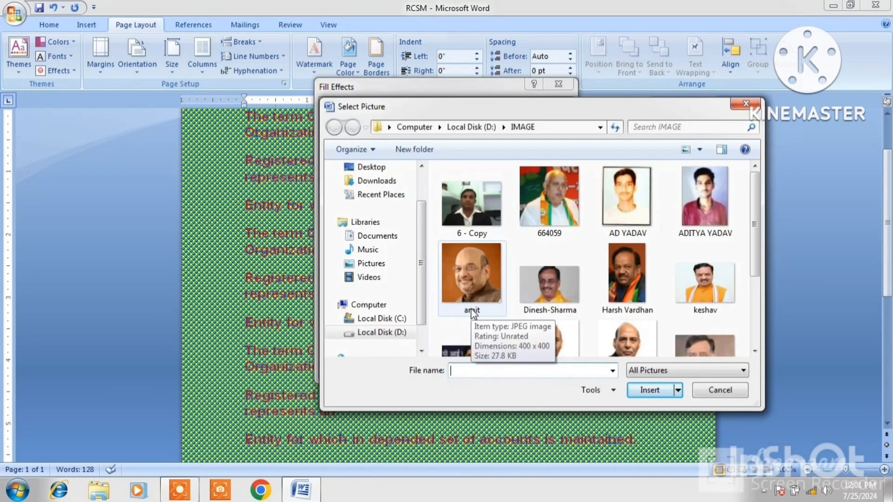
{"action": "double_click", "coordinate": [481, 349]}
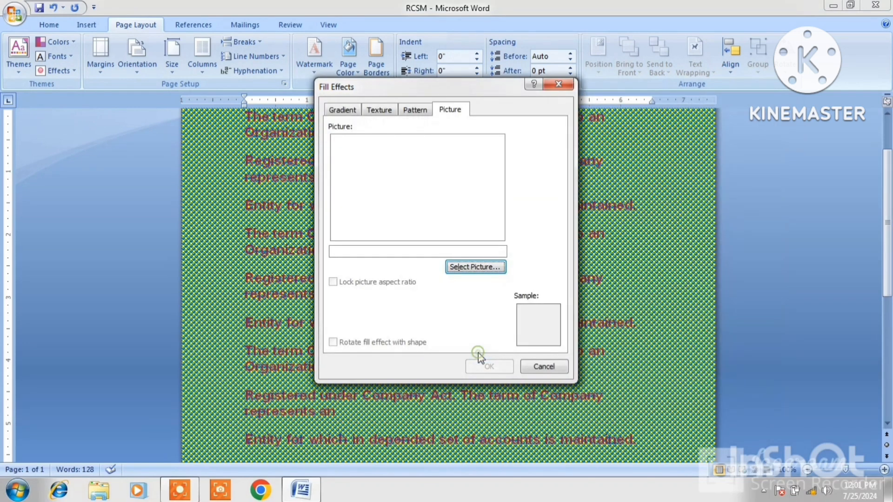
{"action": "left_click", "coordinate": [486, 368]}
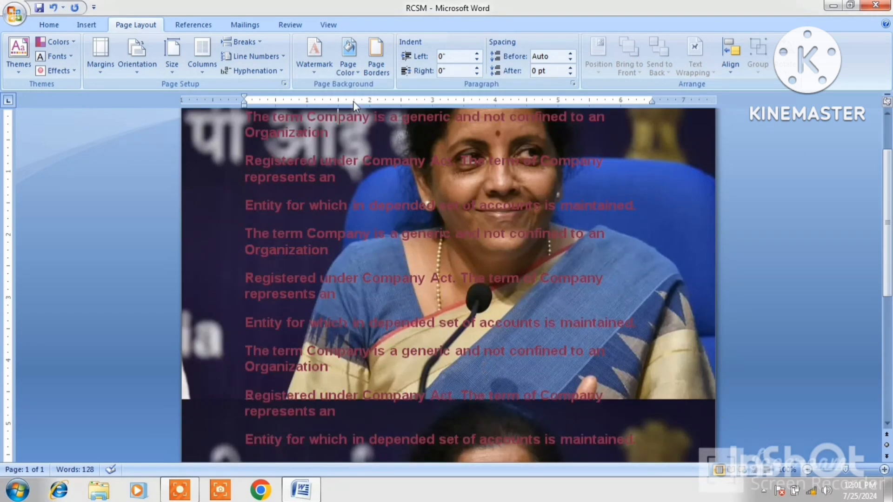
Step: Remove the picture background from the page by setting the page color to No Color
{"action": "left_click", "coordinate": [348, 60]}
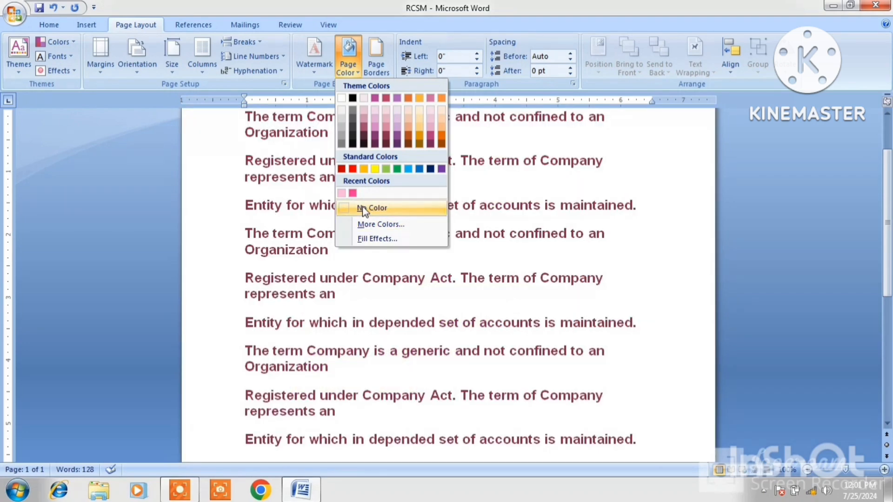
{"action": "left_click", "coordinate": [365, 208]}
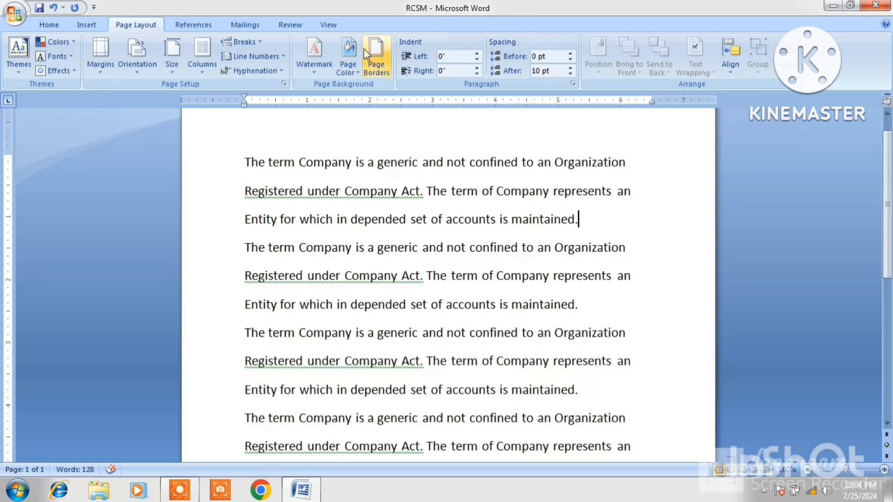
Step: Set up a Box page border using the thick-and-thin double line style
{"action": "left_click", "coordinate": [376, 70]}
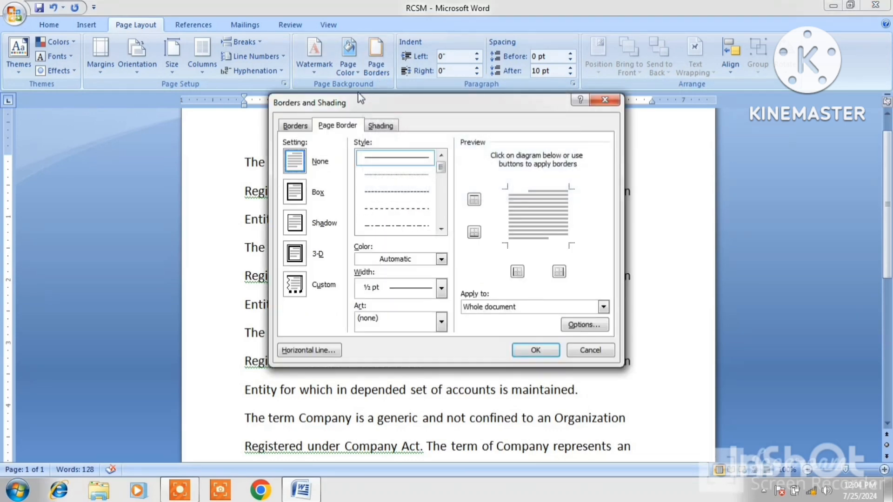
{"action": "mouse_move", "coordinate": [359, 106]}
{"action": "left_mouse_down"}
{"action": "mouse_move", "coordinate": [261, 159]}
{"action": "mouse_move", "coordinate": [299, 160]}
{"action": "left_mouse_up"}
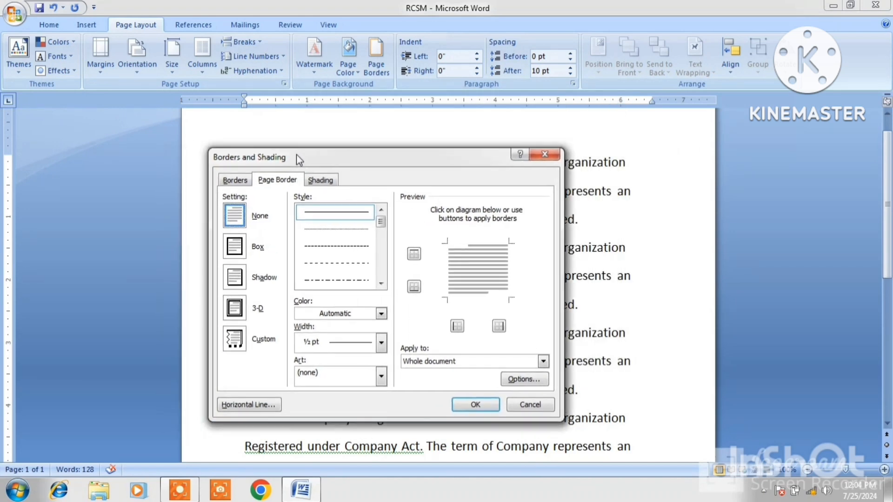
{"action": "left_click", "coordinate": [234, 251]}
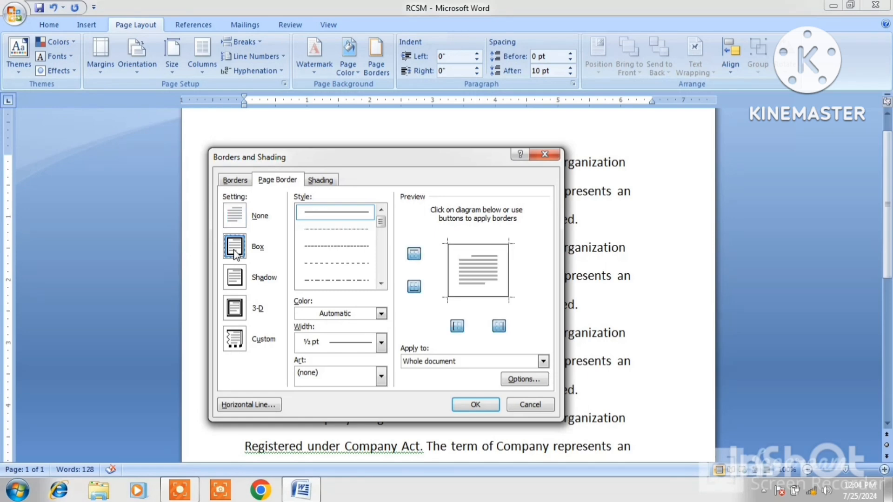
{"action": "left_click", "coordinate": [381, 284]}
{"action": "left_click", "coordinate": [381, 284]}
{"action": "left_click", "coordinate": [381, 284]}
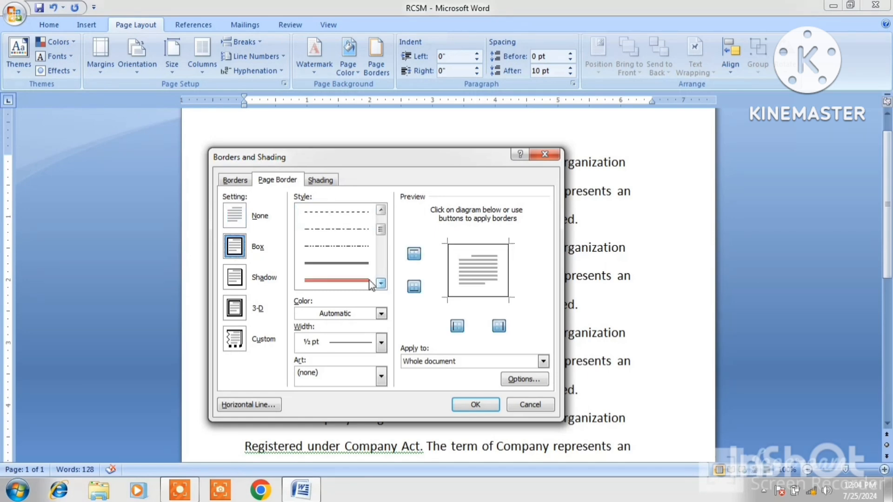
{"action": "left_click", "coordinate": [381, 284]}
{"action": "left_click", "coordinate": [361, 281]}
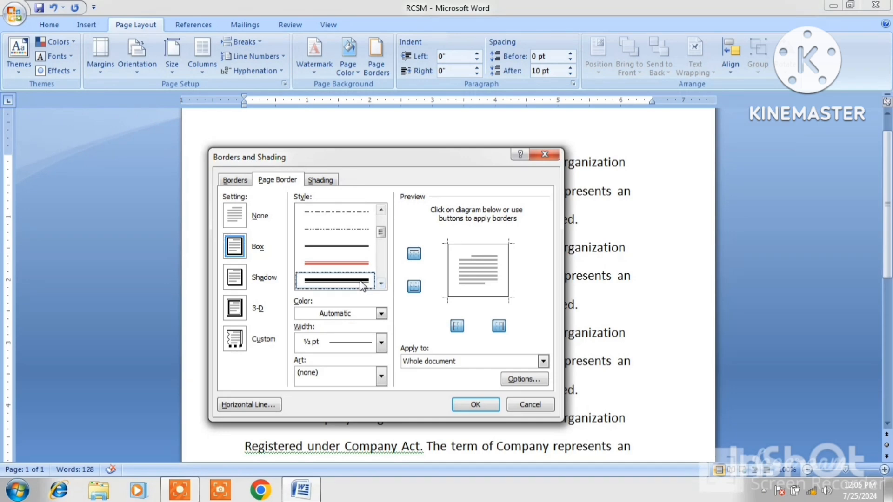
Step: Color the page border dark red and set its width to 3 pt
{"action": "left_click", "coordinate": [381, 314]}
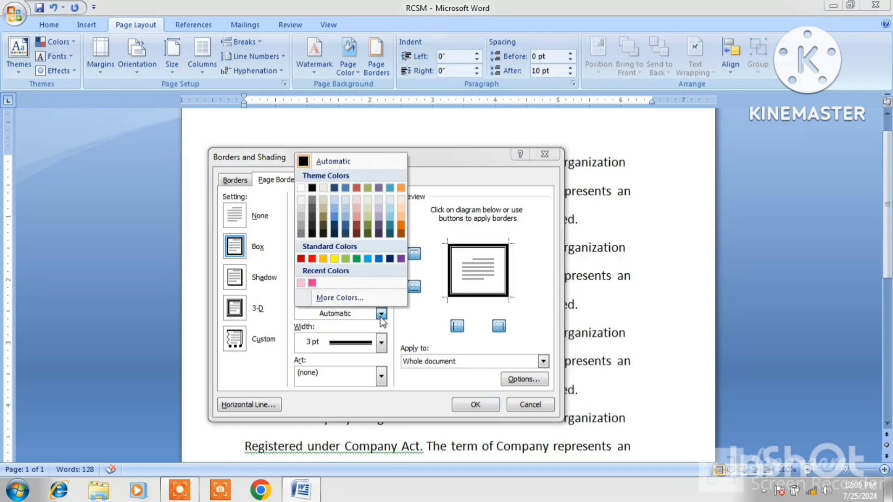
{"action": "left_click", "coordinate": [301, 259]}
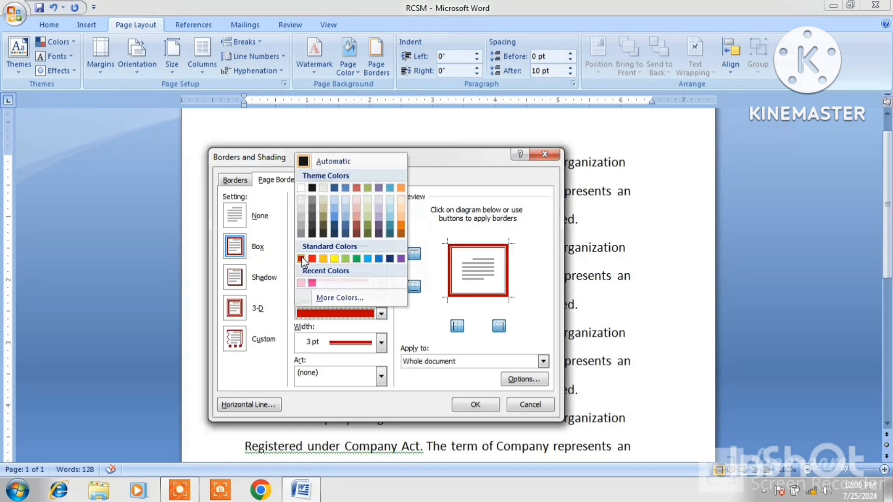
{"action": "left_click", "coordinate": [381, 344]}
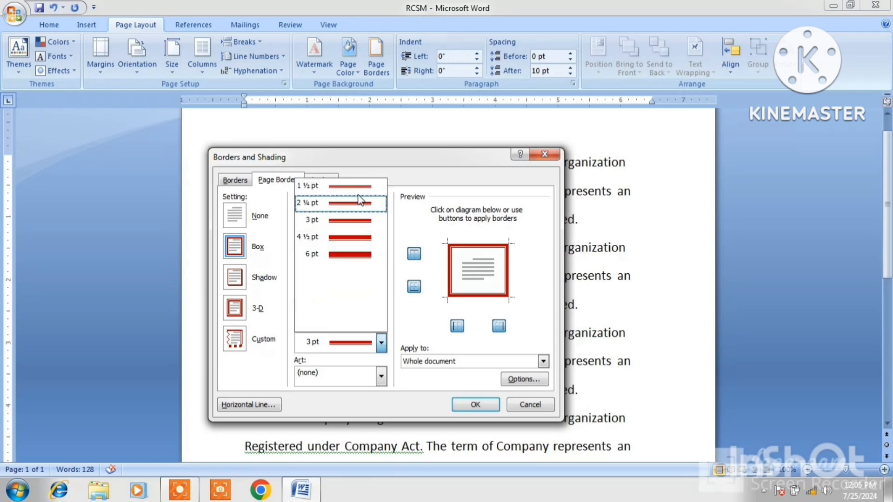
{"action": "left_click", "coordinate": [361, 219]}
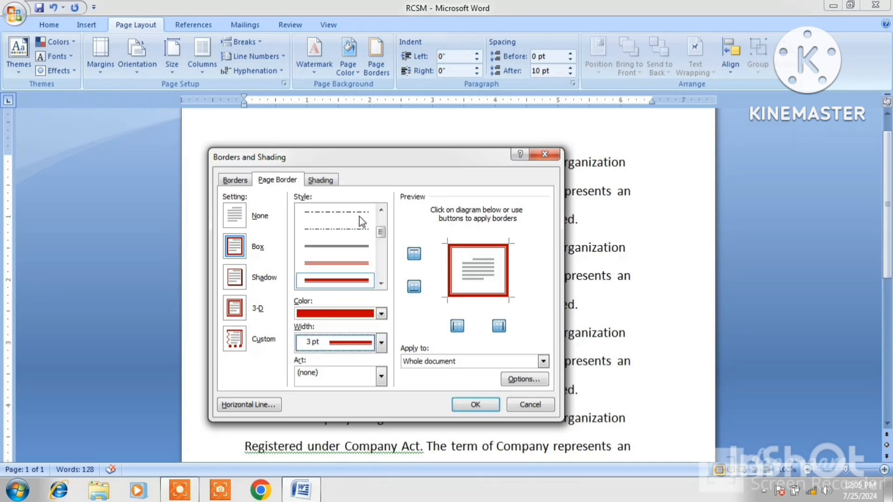
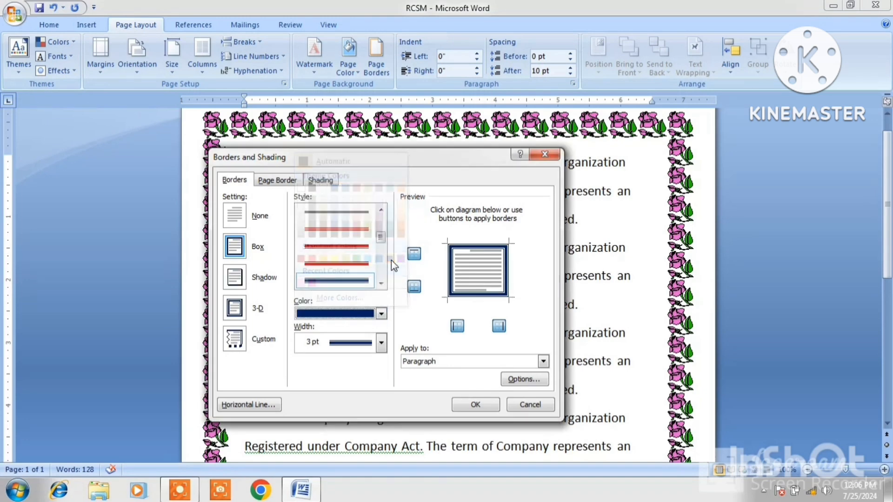
Step: Apply the dark blue 3 pt box border to the paragraph and delete the two lines of text above it
{"action": "left_click", "coordinate": [492, 406]}
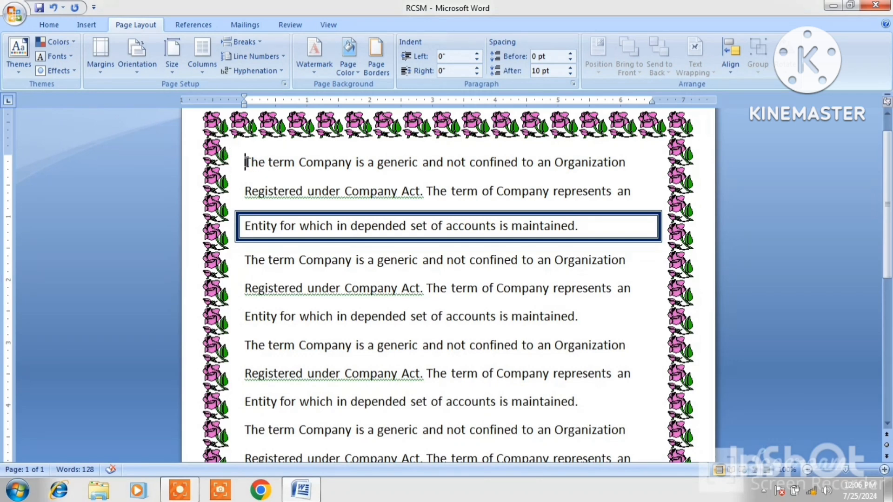
{"action": "left_click_drag", "start_coordinate": [245, 162], "coordinate": [633, 193]}
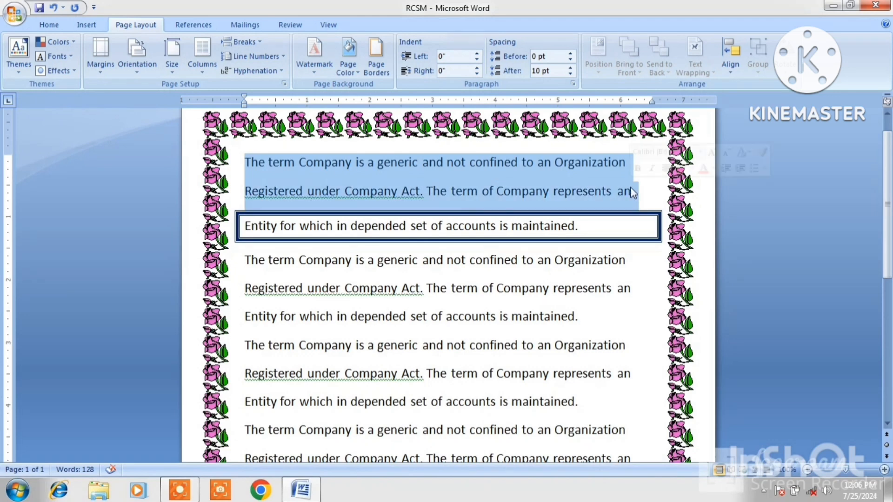
{"action": "key", "text": "Delete"}
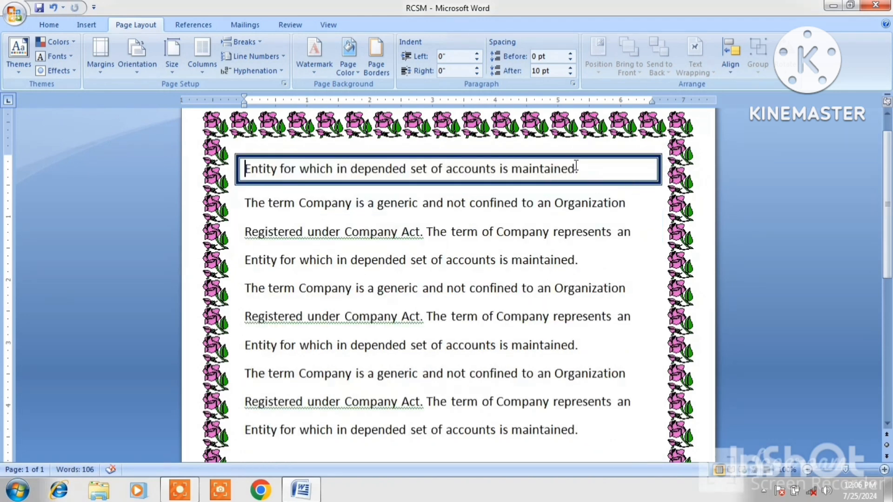
Step: Try extending the bordered paragraph with two empty lines and remove them again
{"action": "left_click", "coordinate": [594, 163]}
{"action": "key", "text": "Return"}
{"action": "key", "text": "Return"}
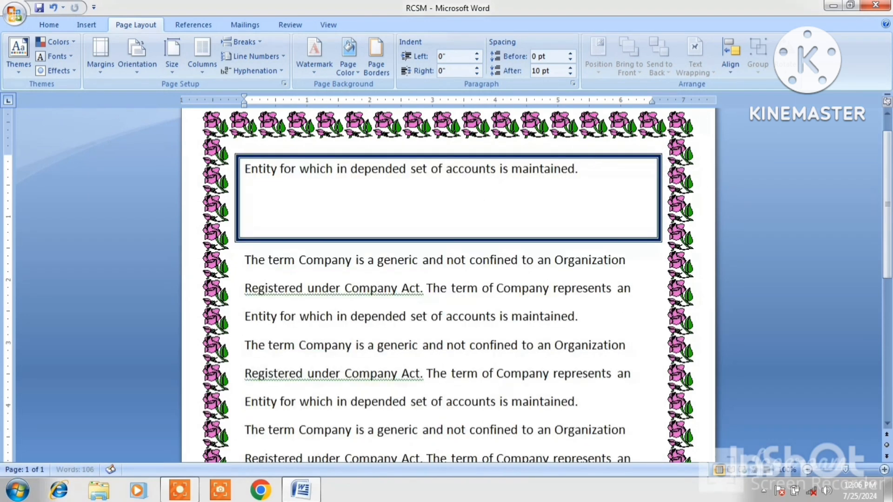
{"action": "key", "text": "BackSpace"}
{"action": "key", "text": "BackSpace"}
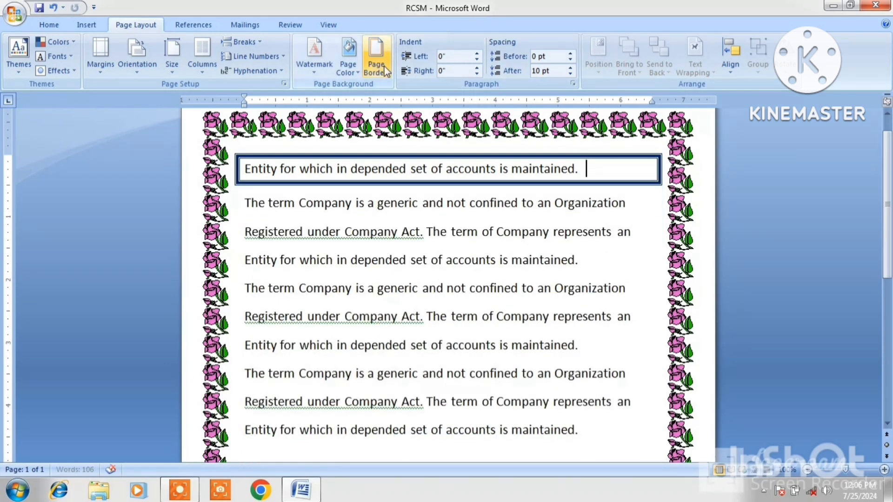
Step: Change the bordered paragraph's border setting from Box to Shadow
{"action": "left_click", "coordinate": [376, 56]}
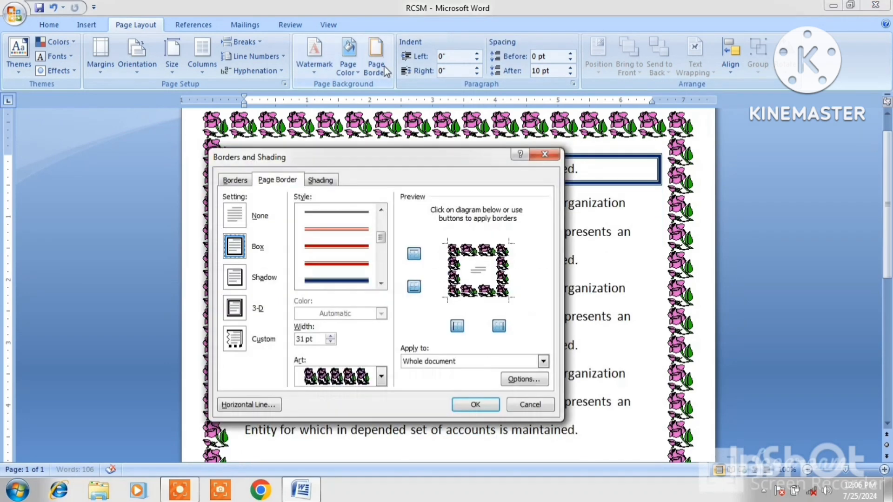
{"action": "left_click", "coordinate": [234, 180]}
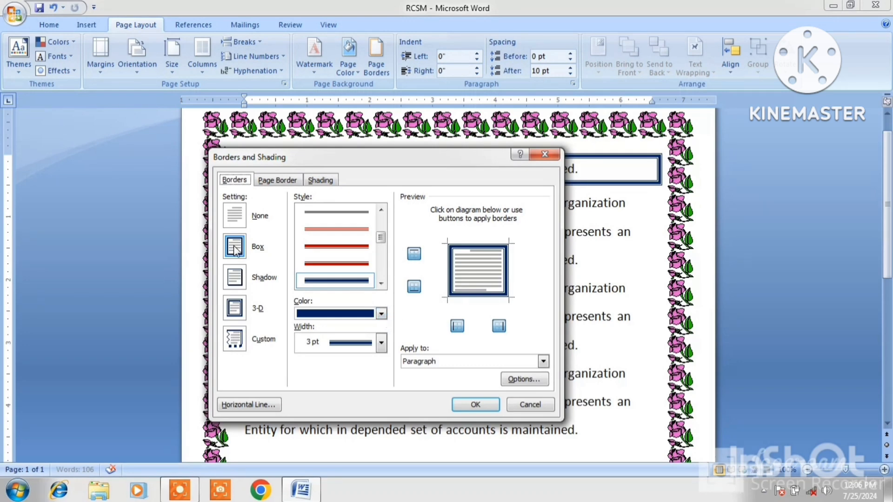
{"action": "left_click", "coordinate": [245, 279]}
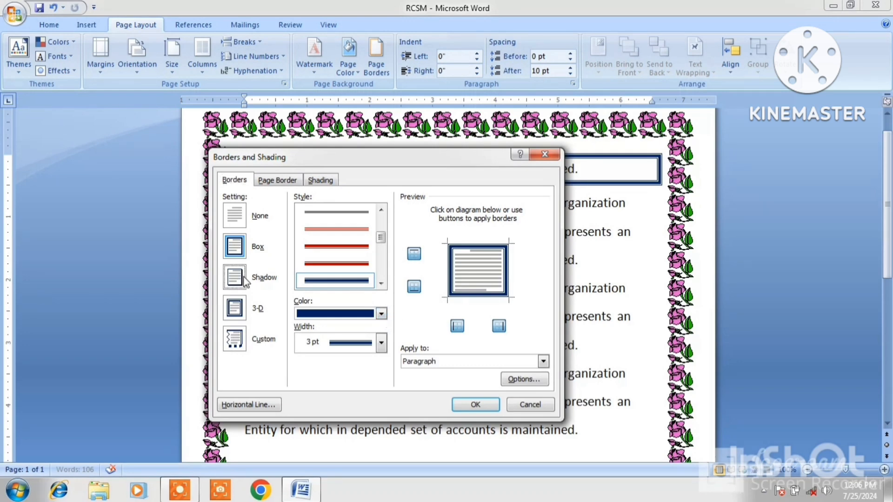
{"action": "left_click", "coordinate": [476, 405]}
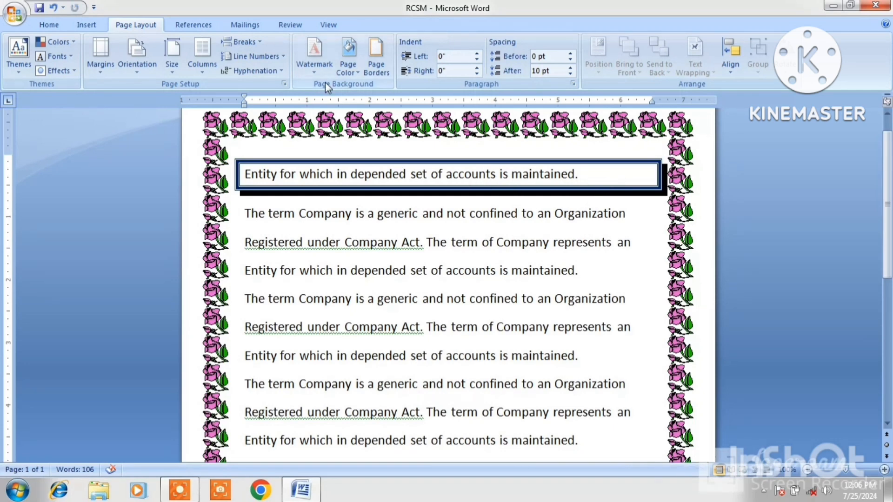
Step: Shade the bordered paragraph with the bright pink recent color
{"action": "left_click", "coordinate": [383, 69]}
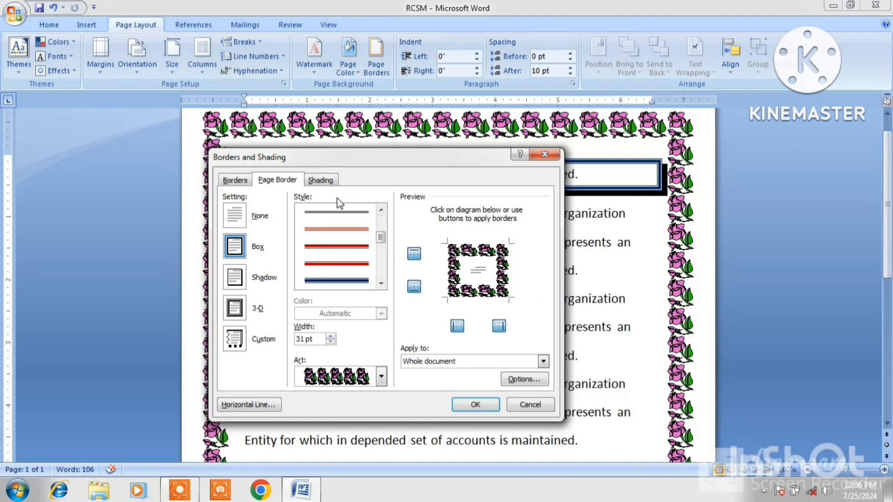
{"action": "left_click", "coordinate": [324, 186]}
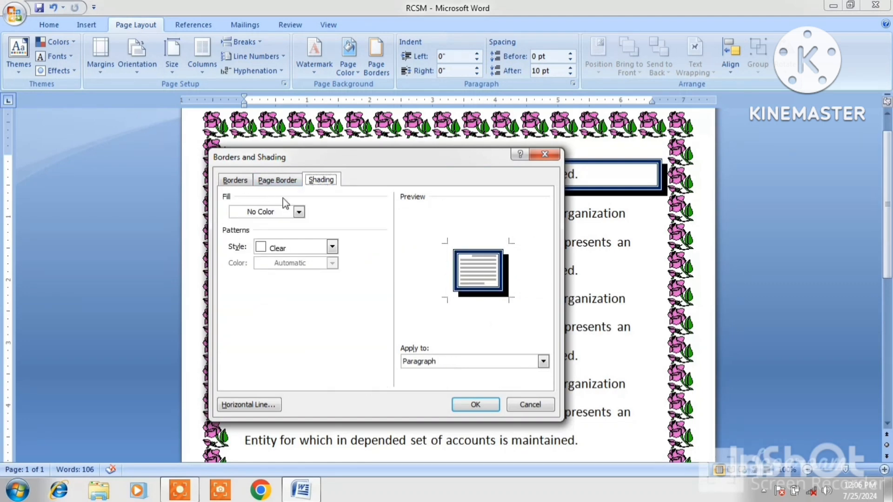
{"action": "left_click", "coordinate": [298, 213]}
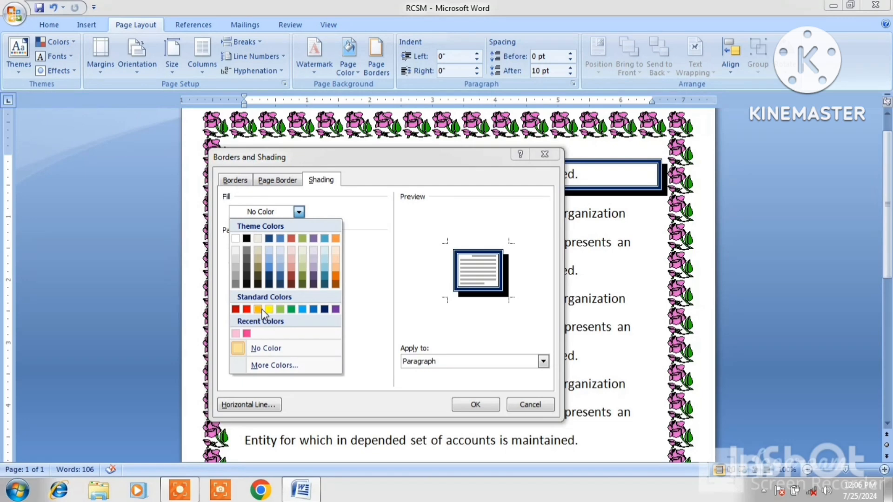
{"action": "left_click", "coordinate": [247, 334]}
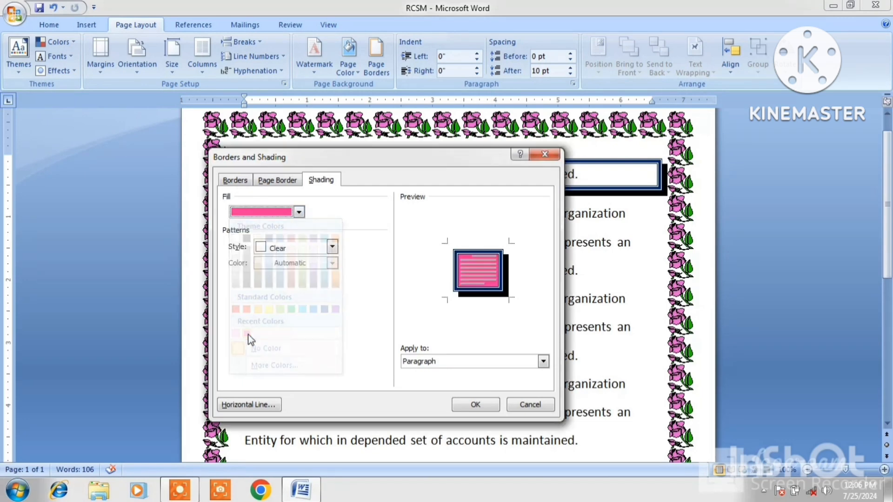
{"action": "left_click", "coordinate": [486, 407]}
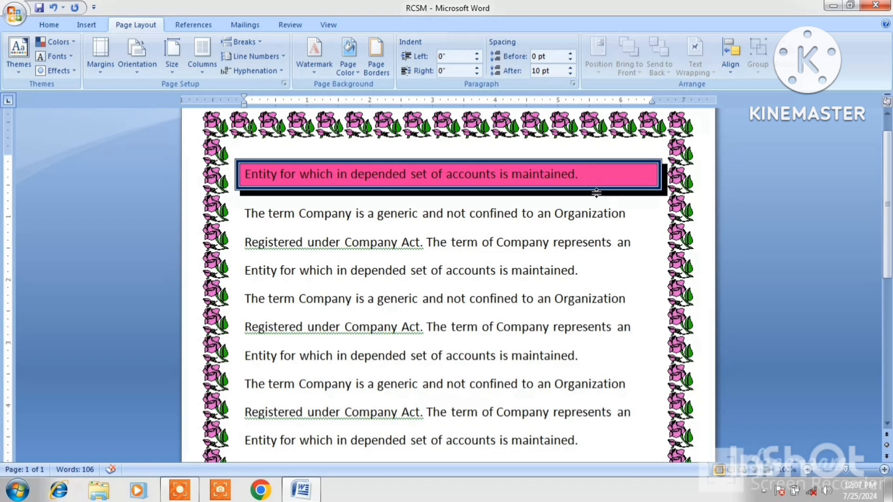
Step: Add the sample lines "nksnksns", "smmsmds" and "mkm" inside the pink bordered box
{"action": "key", "text": "Return"}
{"action": "type", "text": "nksnksns"}
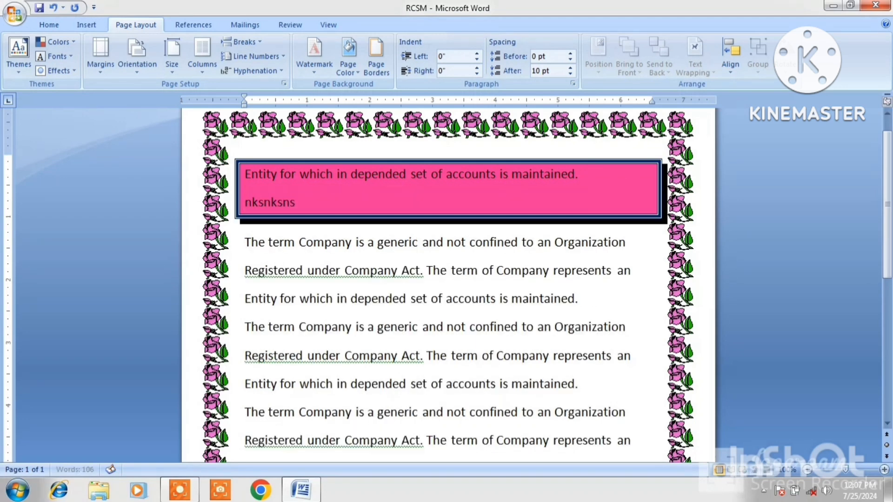
{"action": "key", "text": "Return"}
{"action": "type", "text": "smmsmds"}
{"action": "key", "text": "Return"}
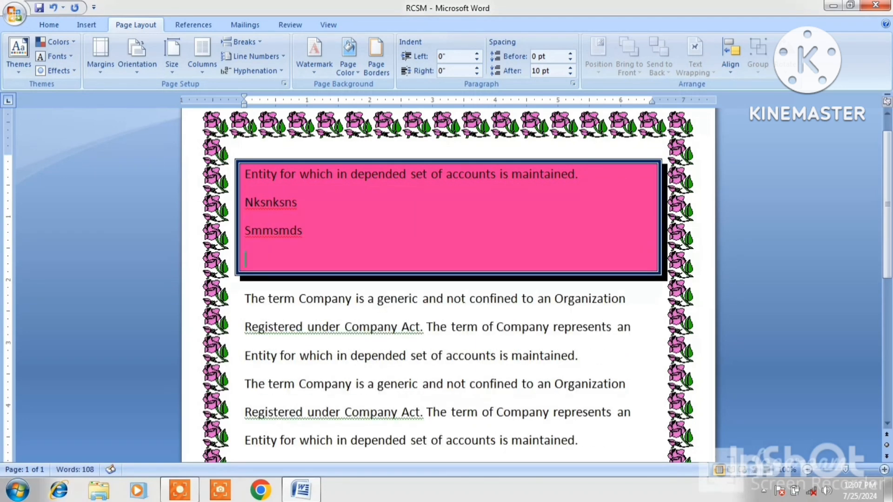
{"action": "type", "text": "mkm"}
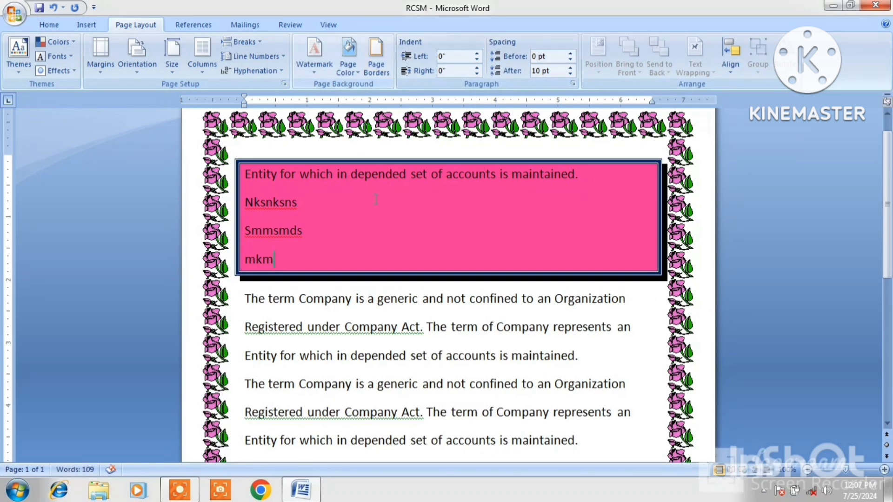
Step: Set the page color to the standard yellow
{"action": "left_click", "coordinate": [359, 71]}
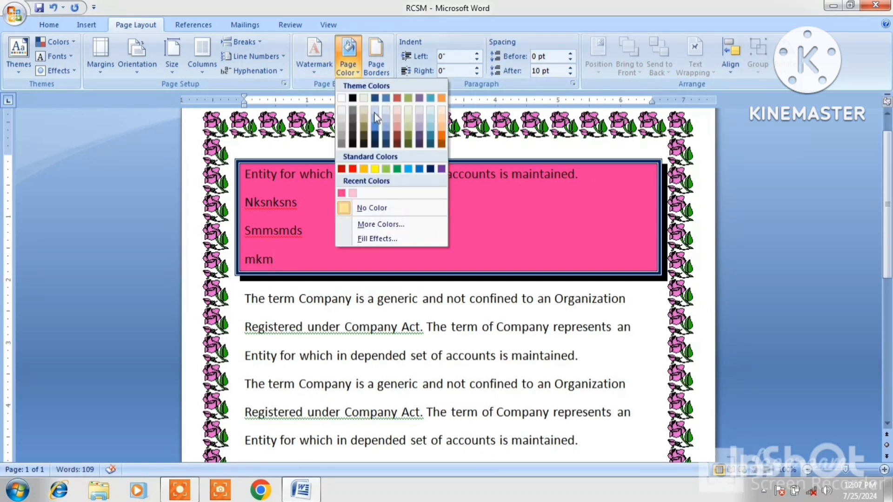
{"action": "left_click", "coordinate": [374, 169]}
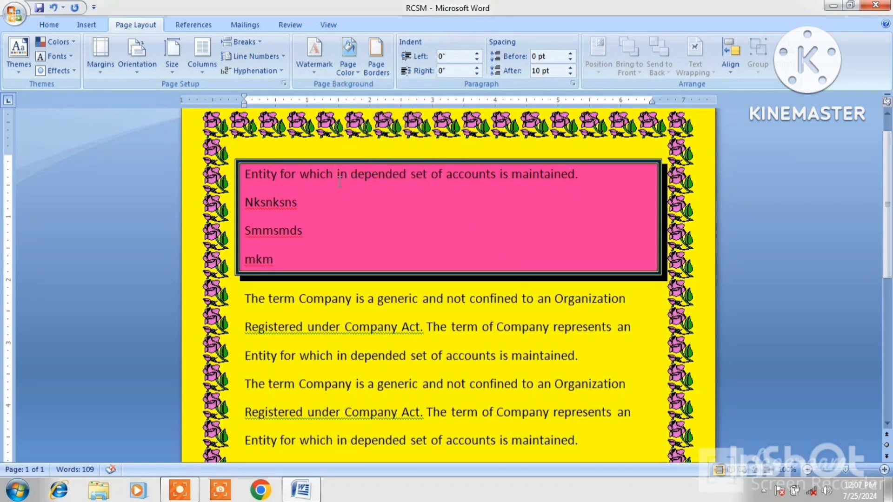
Step: Set the current paragraph's shading fill to No Color in the Borders and Shading settings
{"action": "left_click", "coordinate": [383, 78]}
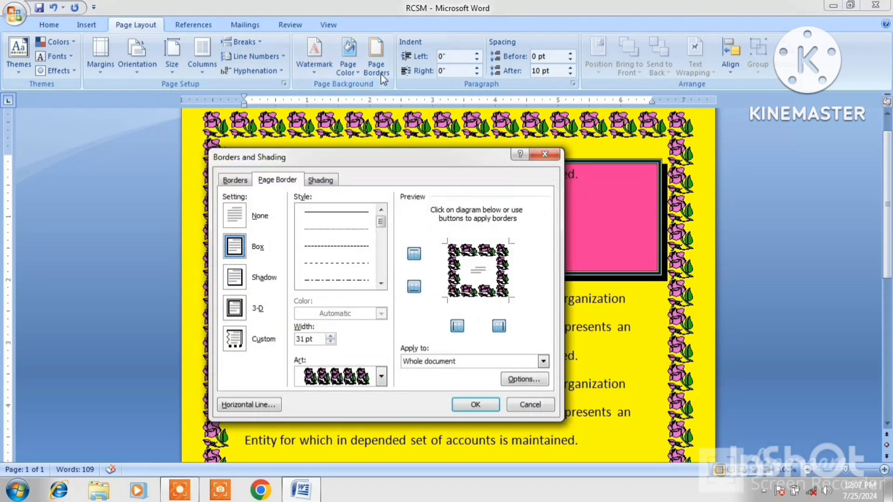
{"action": "left_click", "coordinate": [322, 181]}
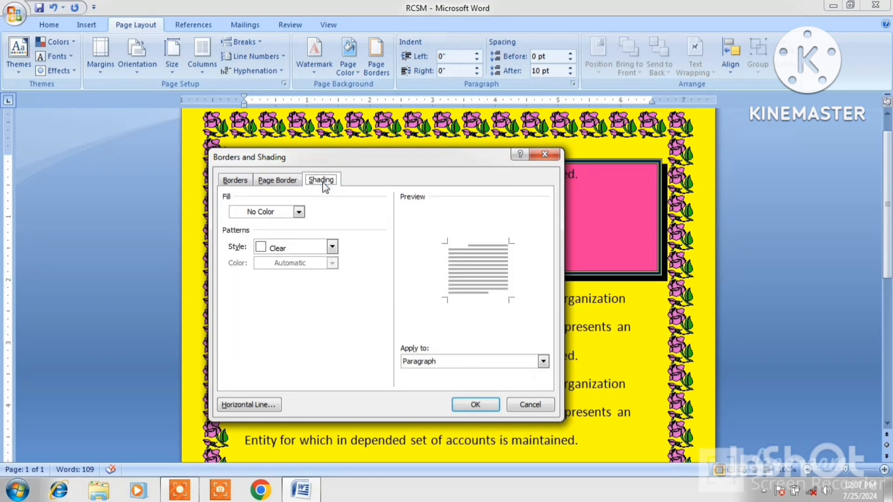
{"action": "left_click", "coordinate": [241, 214]}
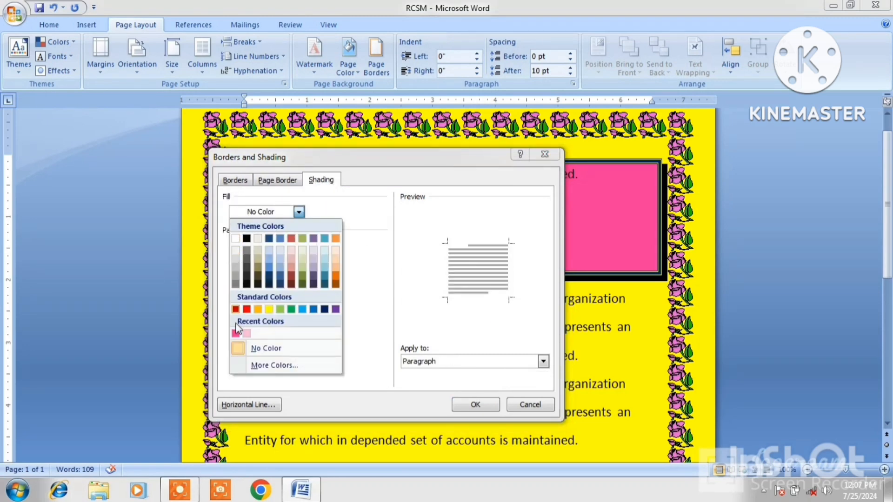
{"action": "left_click", "coordinate": [241, 350]}
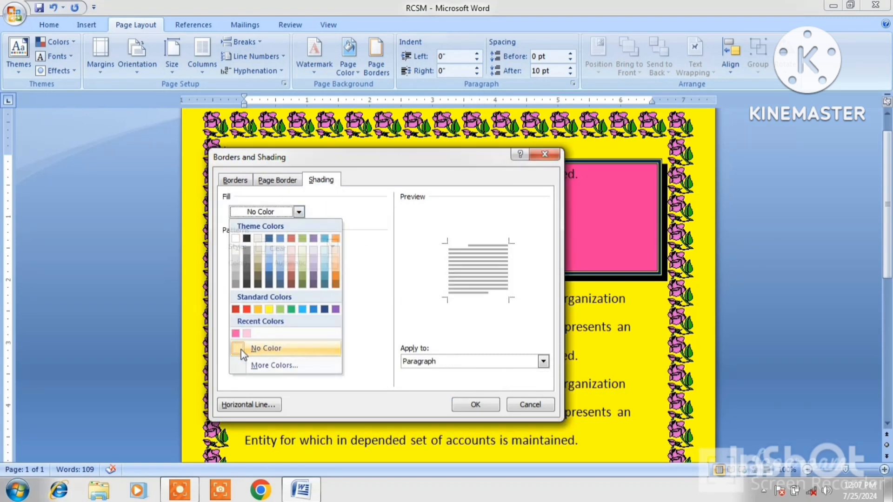
Step: Set both the whole document's page border and the current paragraph's border to None, and apply the changes
{"action": "left_click", "coordinate": [278, 181]}
{"action": "left_click", "coordinate": [245, 218]}
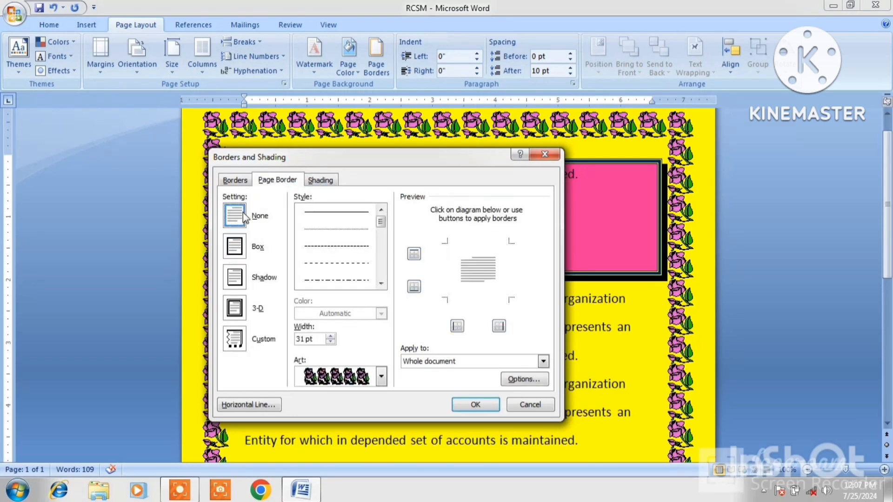
{"action": "left_click", "coordinate": [235, 180]}
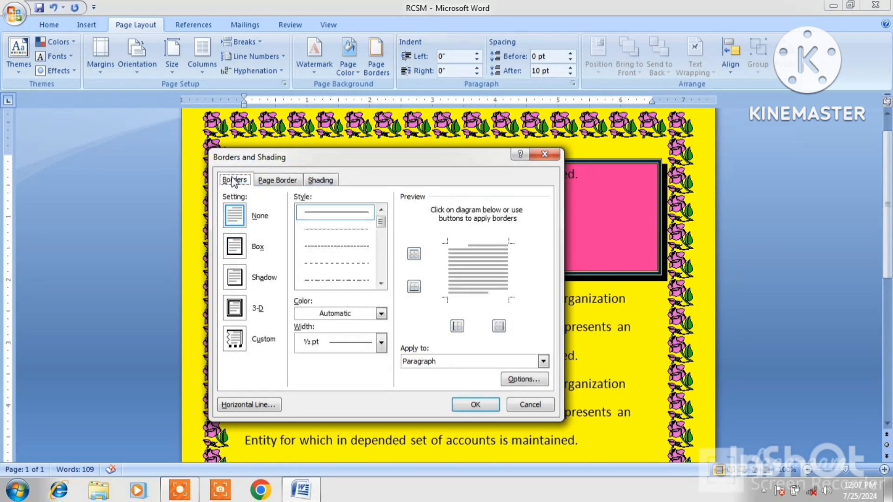
{"action": "left_click", "coordinate": [234, 213]}
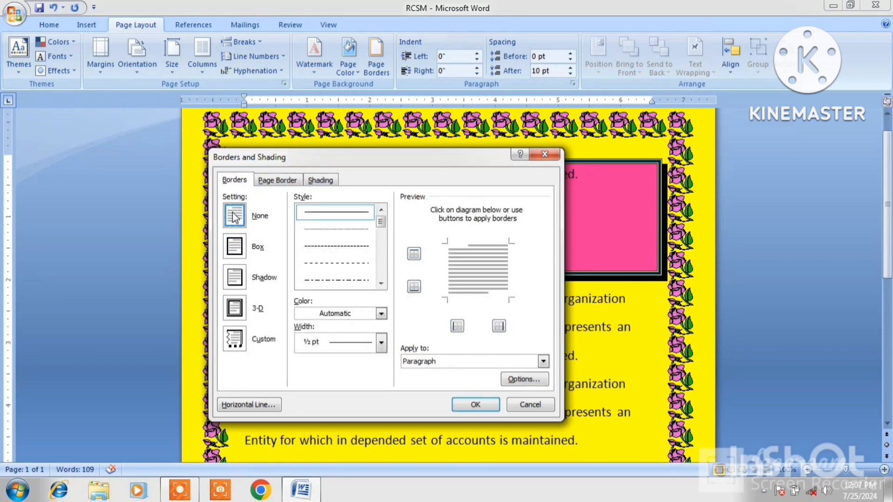
{"action": "left_click", "coordinate": [464, 404]}
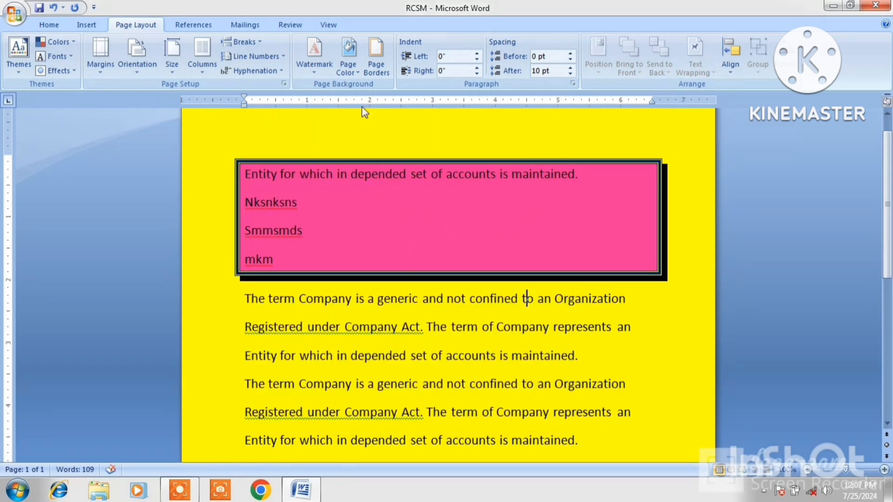
Step: Apply a No Color shading fill to the paragraph directly below the pink box
{"action": "left_click", "coordinate": [376, 58]}
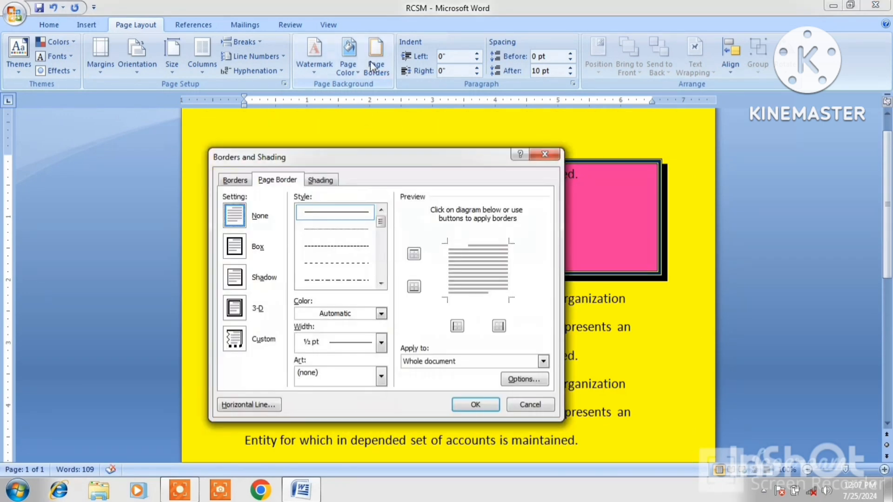
{"action": "left_click", "coordinate": [322, 181]}
{"action": "left_click", "coordinate": [260, 213]}
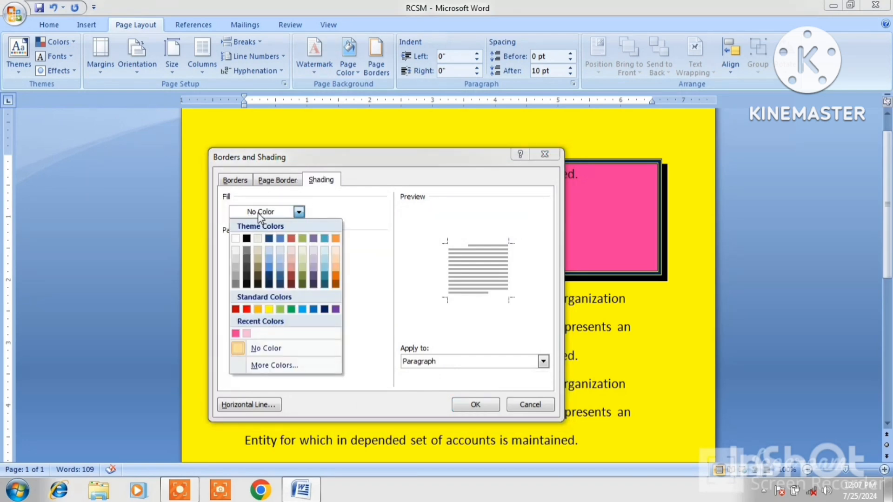
{"action": "left_click", "coordinate": [270, 351]}
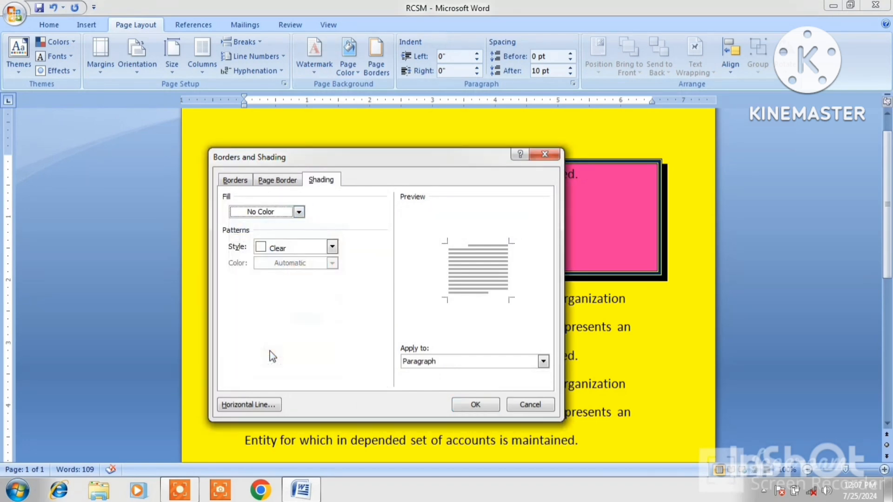
{"action": "left_click", "coordinate": [471, 404]}
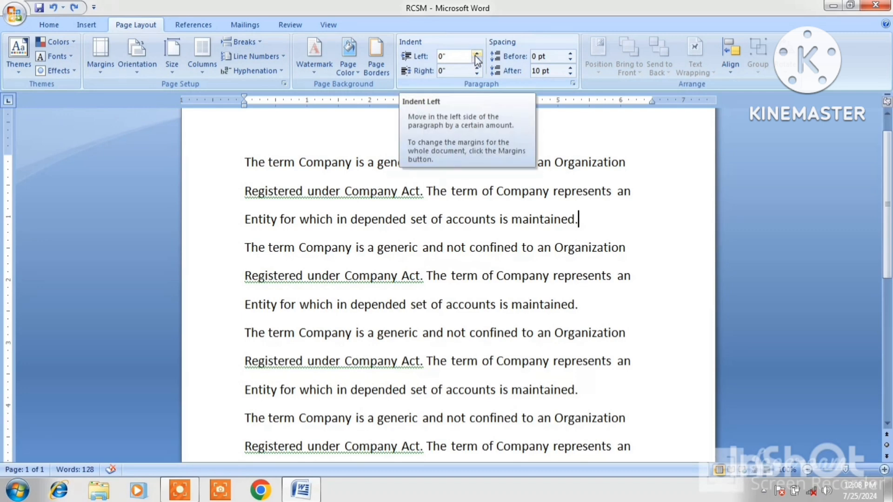
Step: Increase the left indent of the first line, "The term Company is a generic...", to 0.4 inch
{"action": "left_click", "coordinate": [246, 162]}
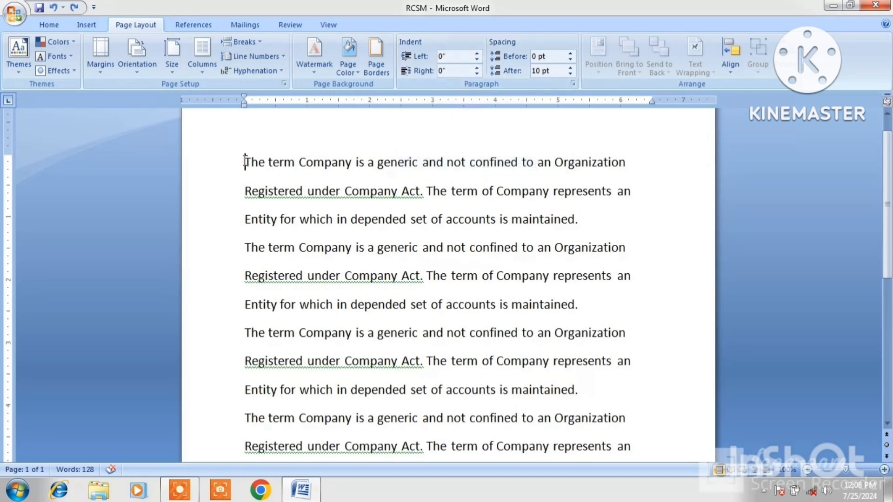
{"action": "left_click", "coordinate": [477, 55]}
{"action": "left_click", "coordinate": [477, 55]}
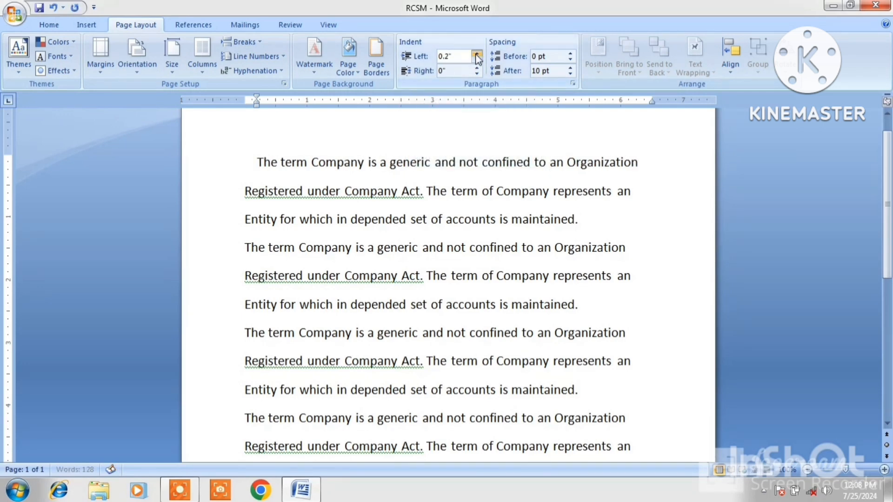
{"action": "left_click", "coordinate": [478, 55]}
{"action": "left_click", "coordinate": [478, 55]}
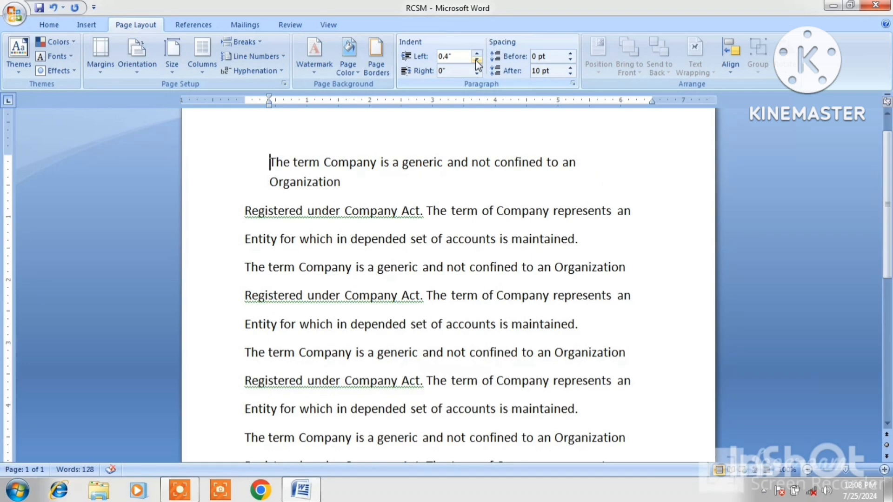
Step: Bring the first line's left indent back down to 0 inches
{"action": "left_click", "coordinate": [477, 60]}
{"action": "left_click", "coordinate": [476, 60]}
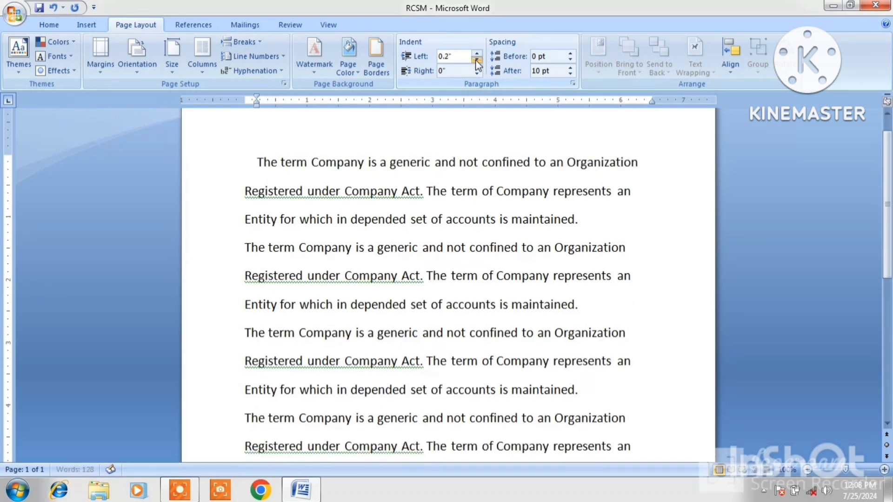
{"action": "left_click", "coordinate": [477, 61]}
{"action": "left_click", "coordinate": [477, 60]}
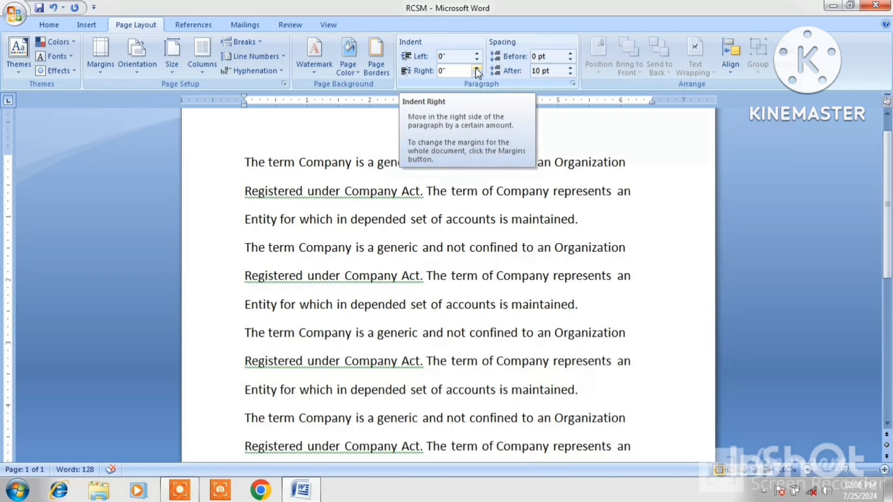
Step: Give the first line a 0.1 inch right indent and align it to the right
{"action": "left_click", "coordinate": [477, 68]}
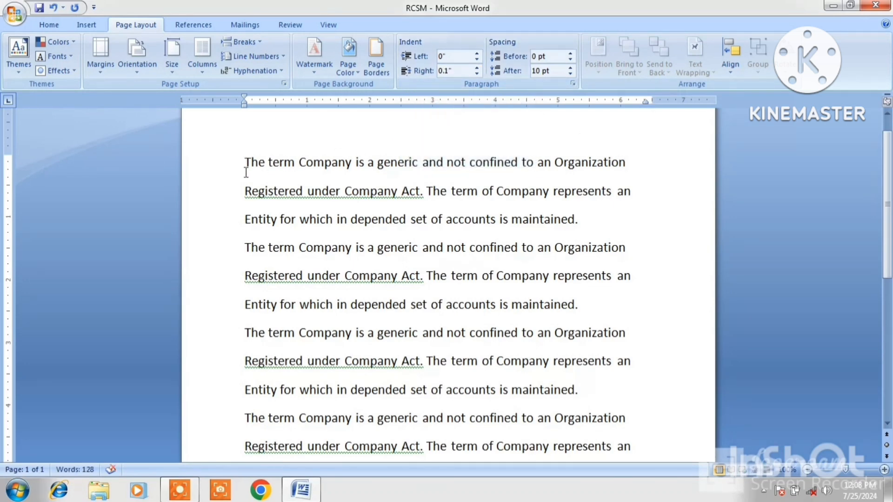
{"action": "left_click_drag", "start_coordinate": [245, 162], "coordinate": [633, 163]}
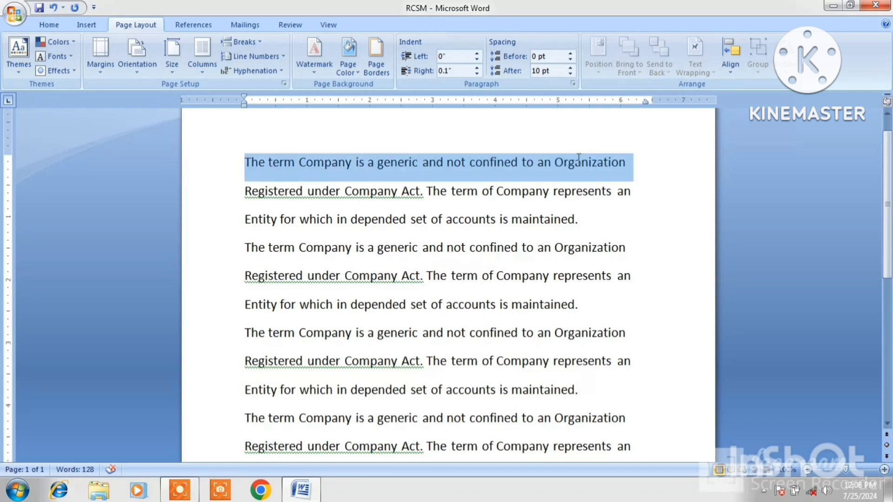
{"action": "left_click", "coordinate": [57, 27]}
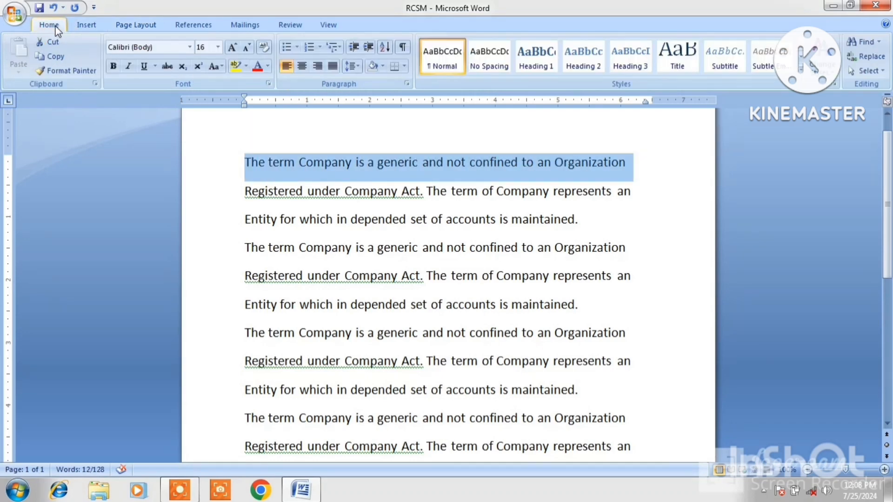
{"action": "left_click", "coordinate": [318, 66]}
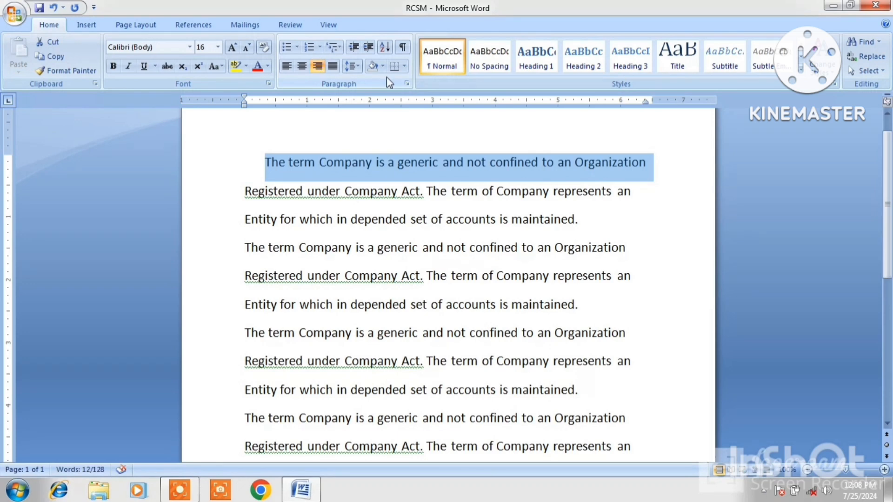
{"action": "left_click", "coordinate": [389, 151]}
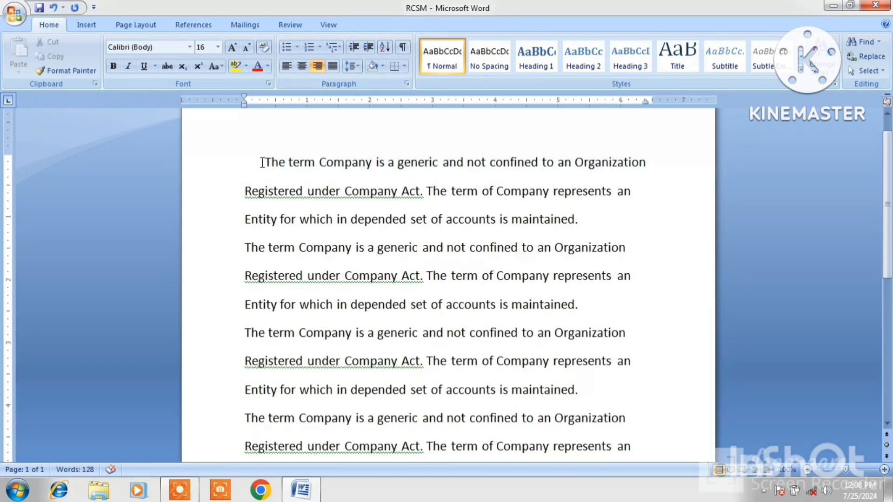
Step: Raise the right-aligned first line's right indent to 0.3 inch and lower it back to 0.1 inch
{"action": "left_click", "coordinate": [142, 26]}
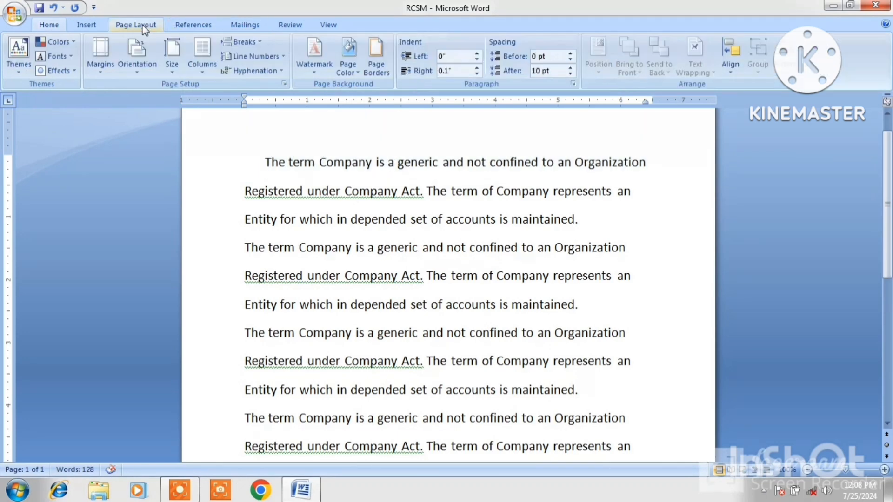
{"action": "left_click", "coordinate": [477, 68]}
{"action": "left_click", "coordinate": [476, 68]}
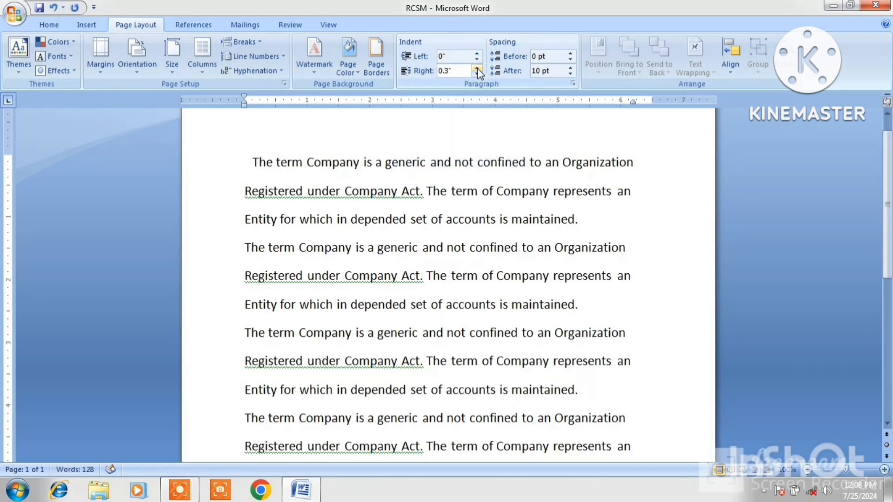
{"action": "left_click", "coordinate": [477, 75]}
{"action": "left_click", "coordinate": [476, 73]}
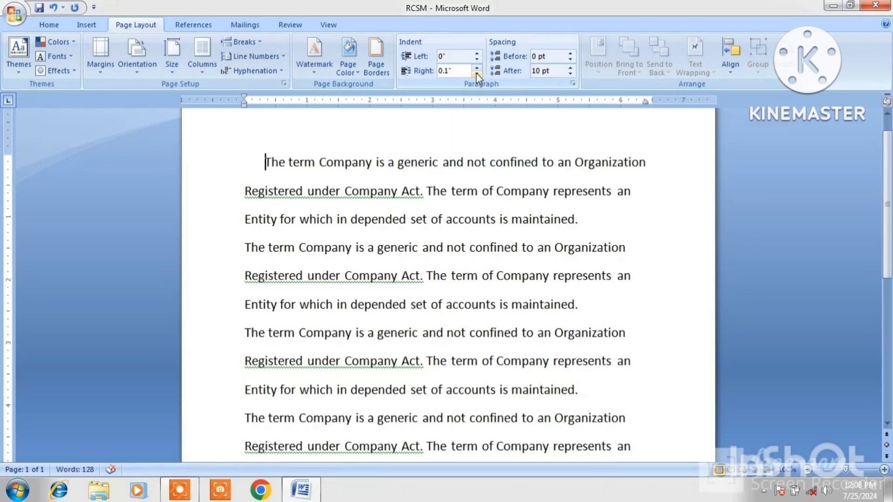
Step: Increase the right-aligned first line's right indent to 0.4 inch
{"action": "left_click", "coordinate": [477, 68]}
{"action": "left_click", "coordinate": [477, 68]}
{"action": "left_click", "coordinate": [477, 68]}
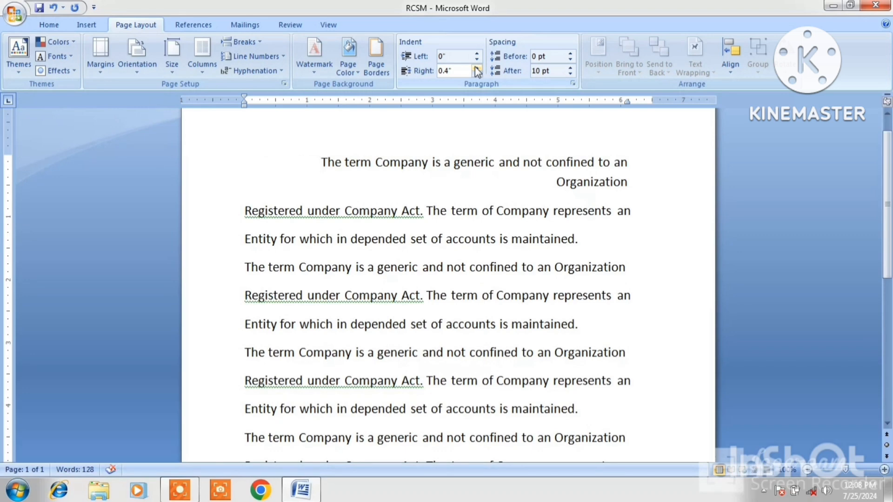
Step: Reduce the first line's right indent to 0 inches
{"action": "left_click", "coordinate": [477, 72]}
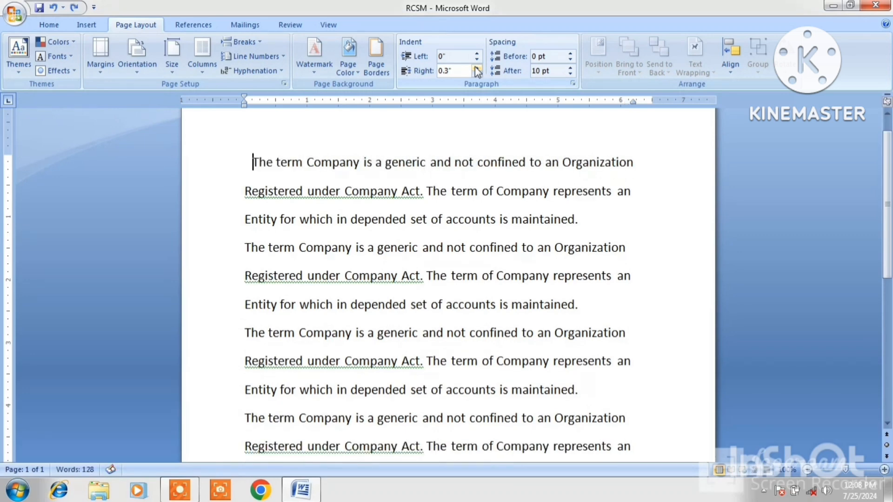
{"action": "left_click", "coordinate": [477, 72]}
{"action": "left_click", "coordinate": [477, 72]}
{"action": "left_click", "coordinate": [477, 72]}
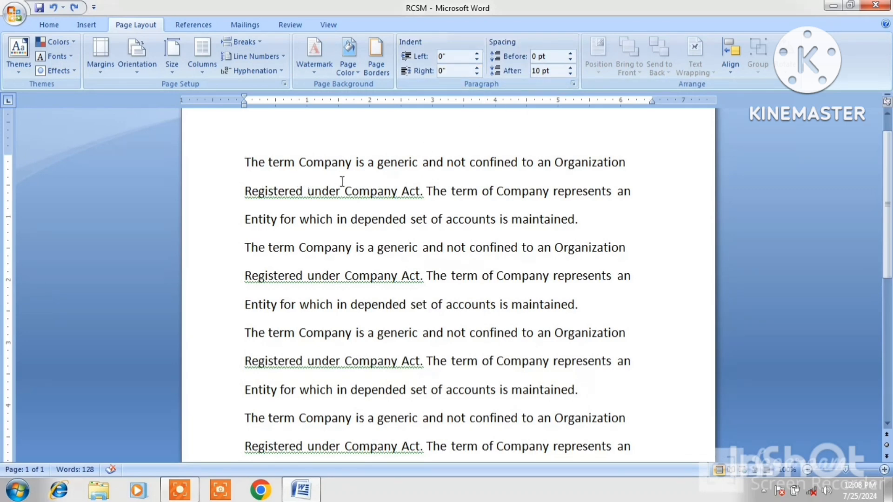
Step: Raise the first line's spacing before to 12 pt, and lower it down to Auto
{"action": "left_click", "coordinate": [571, 53]}
{"action": "left_click", "coordinate": [570, 53]}
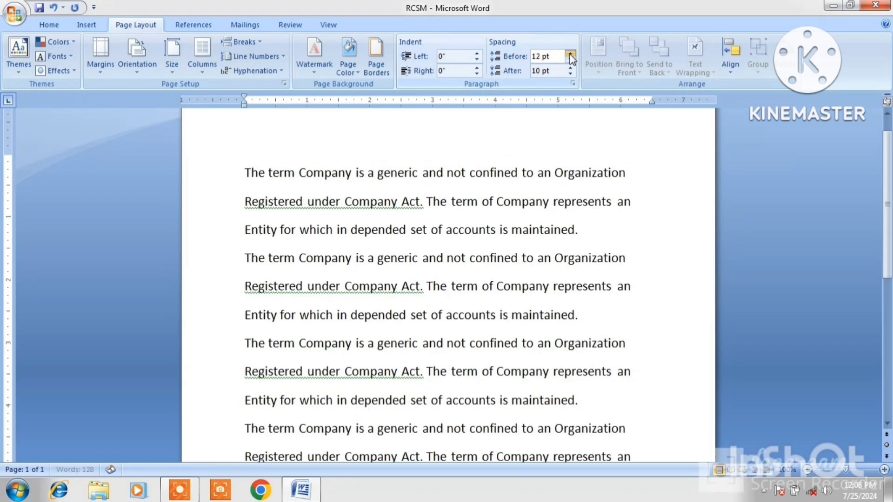
{"action": "left_click", "coordinate": [570, 60]}
{"action": "left_click", "coordinate": [570, 60]}
{"action": "left_click", "coordinate": [570, 60]}
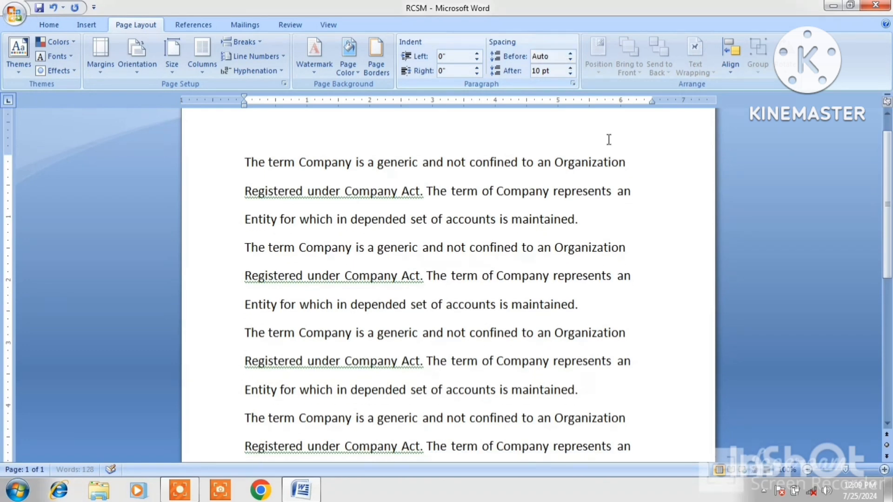
Step: Set the spacing before the second line, "Registered under Company Act...", to 18 pt
{"action": "left_click", "coordinate": [635, 191]}
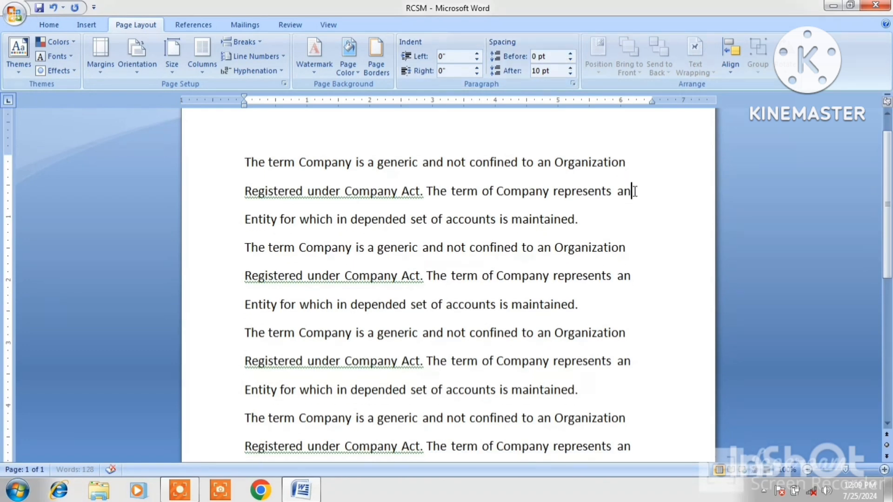
{"action": "left_click", "coordinate": [571, 62]}
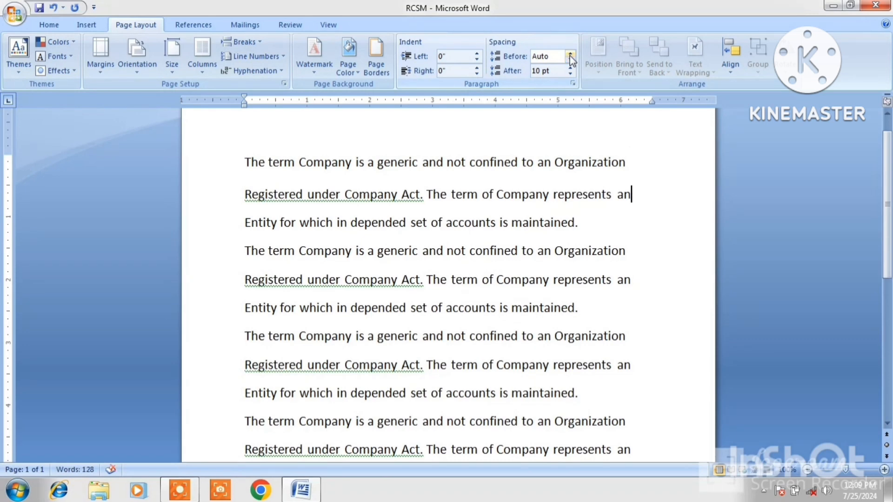
{"action": "left_click", "coordinate": [570, 55]}
{"action": "left_click", "coordinate": [571, 55]}
{"action": "left_click", "coordinate": [570, 55]}
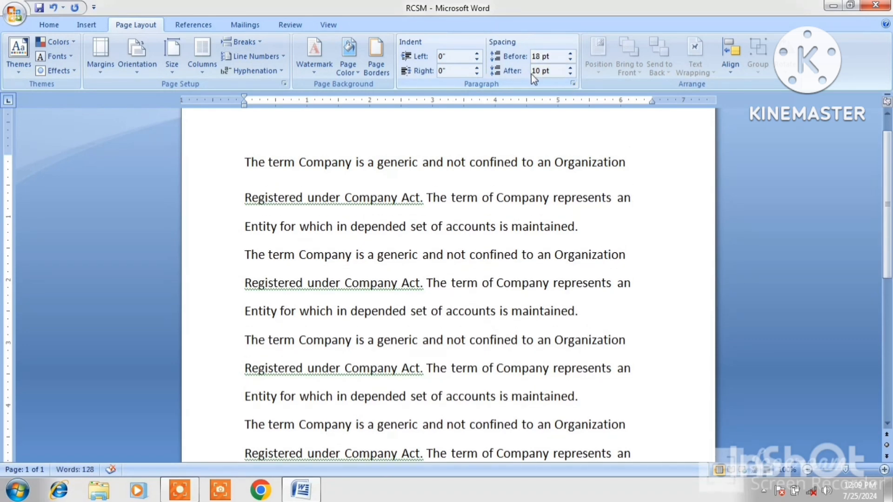
Step: Increase the spacing after the second line to 48 pt
{"action": "left_click", "coordinate": [570, 68]}
{"action": "left_click", "coordinate": [570, 68]}
{"action": "left_click", "coordinate": [569, 68]}
{"action": "left_click", "coordinate": [570, 68]}
{"action": "left_click", "coordinate": [570, 67]}
{"action": "left_click", "coordinate": [569, 68]}
{"action": "left_click", "coordinate": [570, 68]}
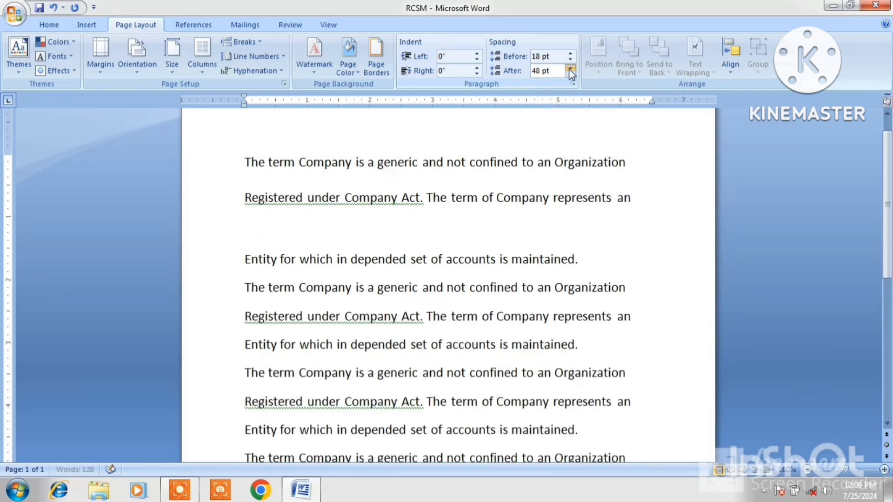
Step: Reduce the spacing after the second line to 6 pt
{"action": "left_click", "coordinate": [570, 73]}
{"action": "left_click", "coordinate": [571, 73]}
{"action": "left_click", "coordinate": [571, 73]}
{"action": "left_click", "coordinate": [570, 73]}
{"action": "left_click", "coordinate": [570, 73]}
{"action": "left_click", "coordinate": [571, 73]}
{"action": "left_click", "coordinate": [571, 73]}
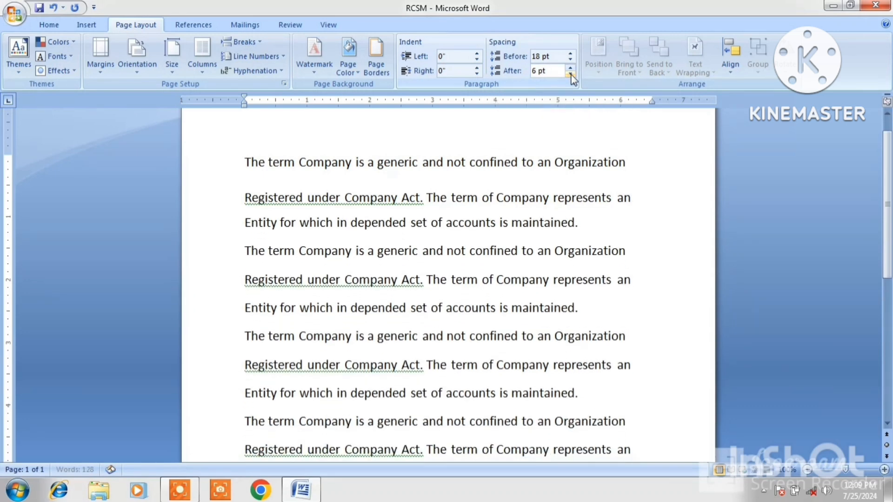
Step: Adjust the spacing after the second line, "Registered under Company Act..."
{"action": "left_click", "coordinate": [571, 73]}
{"action": "left_click", "coordinate": [571, 73]}
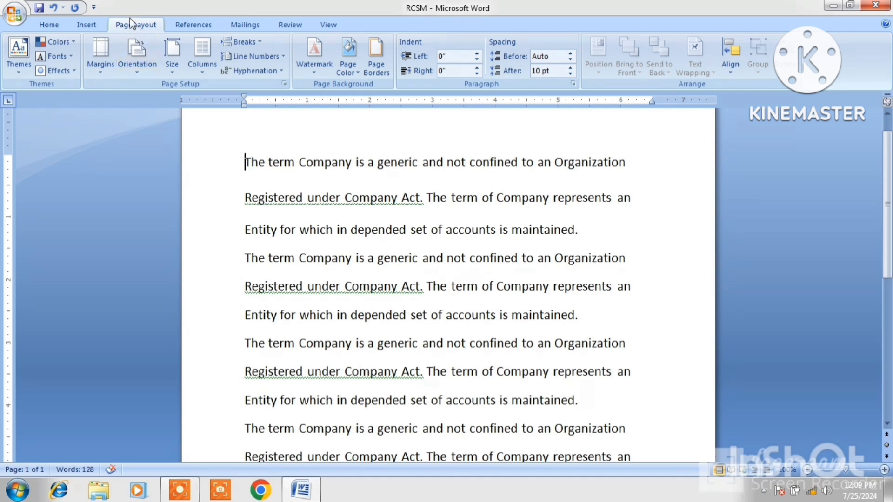
Step: Insert the portrait photo with the white shirt from the IMAGE folder on Local Disk (D:) at the start of the first line
{"action": "left_click", "coordinate": [86, 25]}
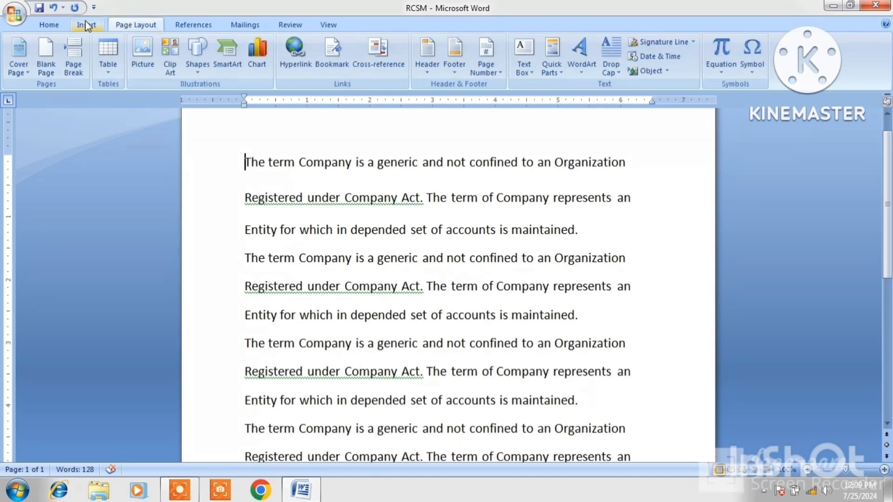
{"action": "left_click", "coordinate": [139, 55]}
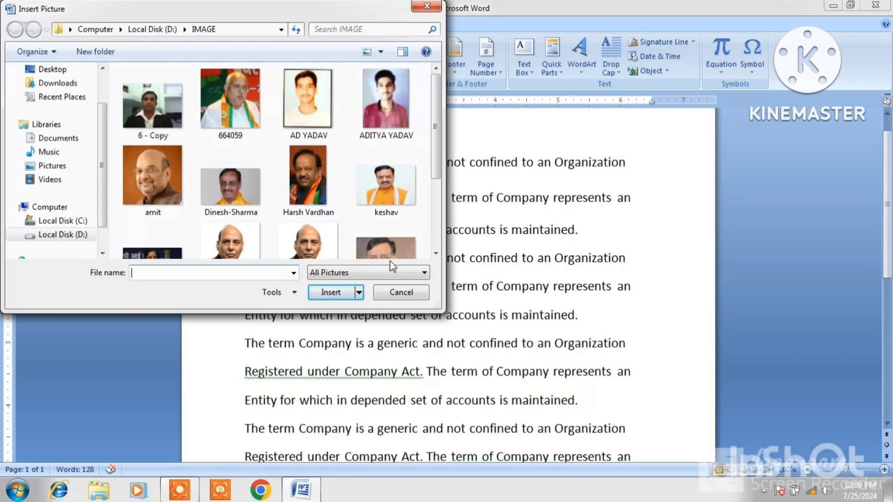
{"action": "left_click", "coordinate": [316, 116]}
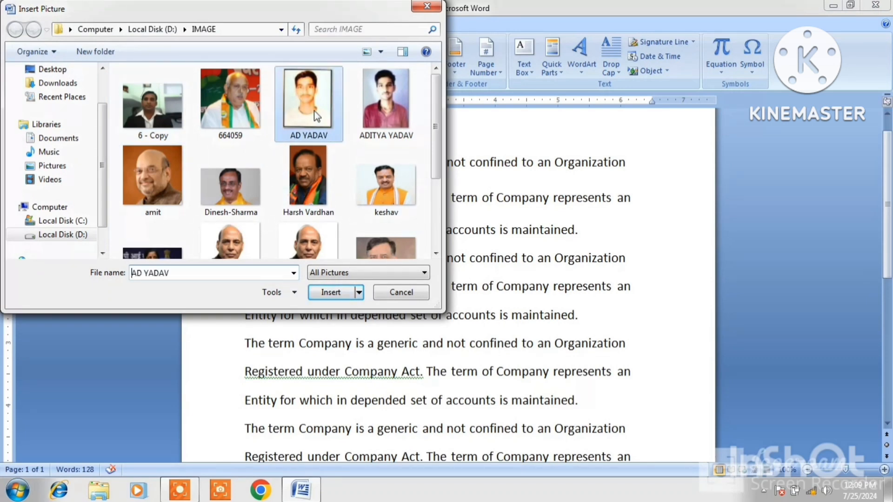
{"action": "left_click", "coordinate": [342, 291]}
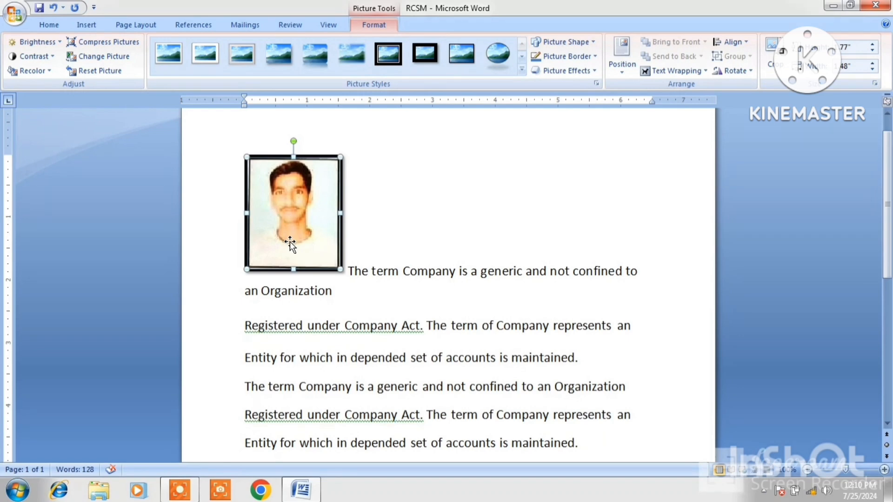
Step: Position the photo at the page's top right with square text wrapping
{"action": "left_click", "coordinate": [146, 25]}
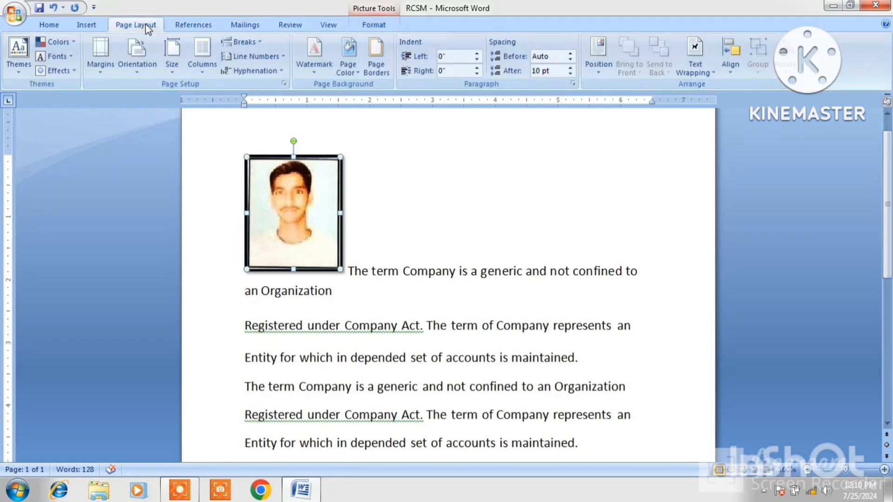
{"action": "left_click", "coordinate": [599, 69]}
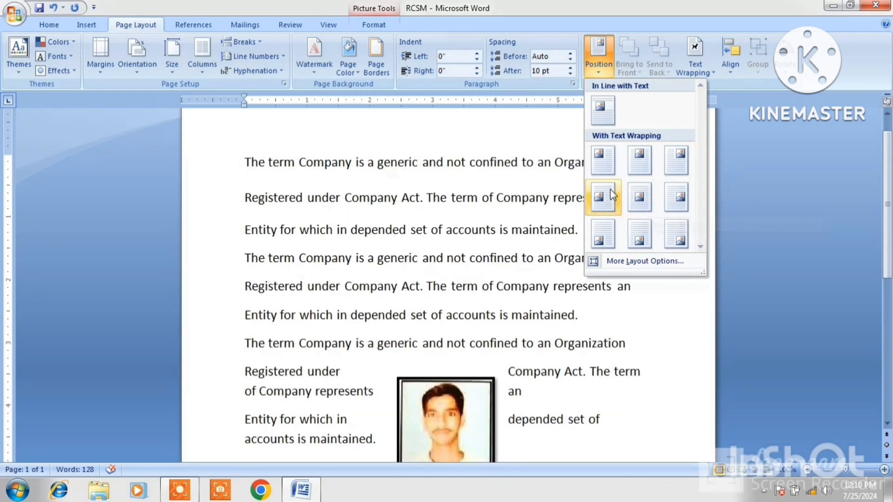
{"action": "left_click", "coordinate": [675, 160]}
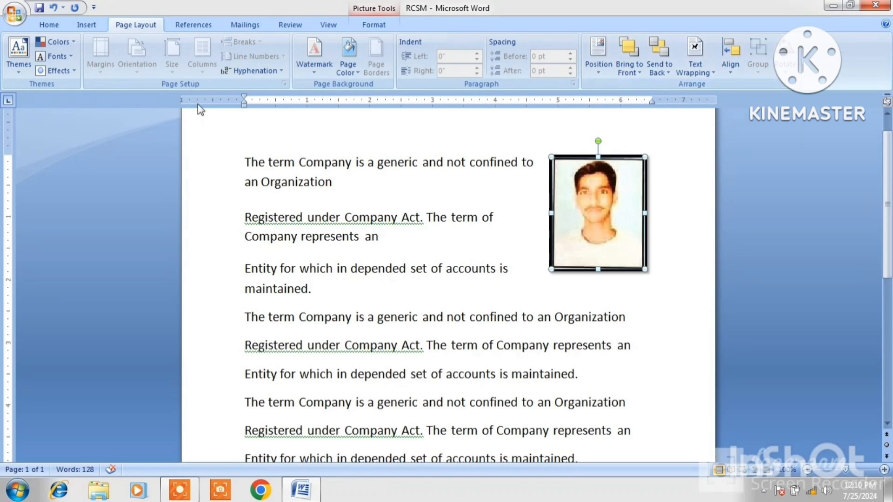
Step: Draw a large oval covering the photo and give it the solid red shape style
{"action": "left_click", "coordinate": [87, 25]}
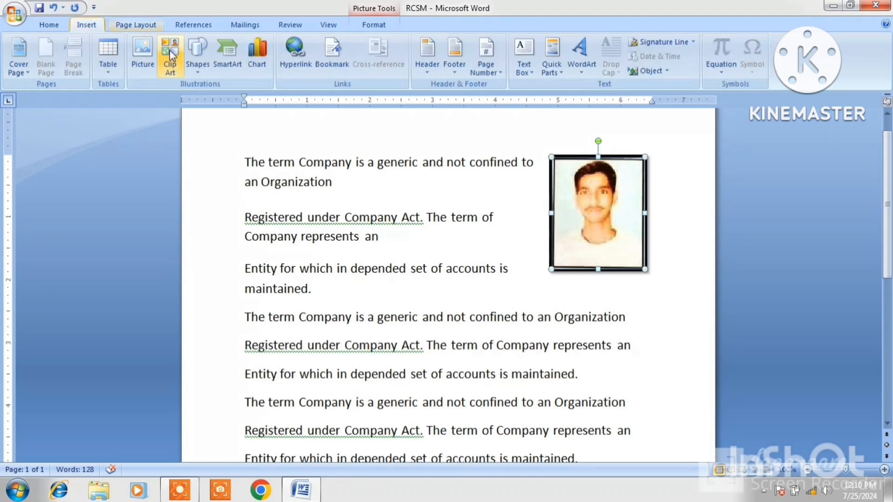
{"action": "left_click", "coordinate": [197, 70]}
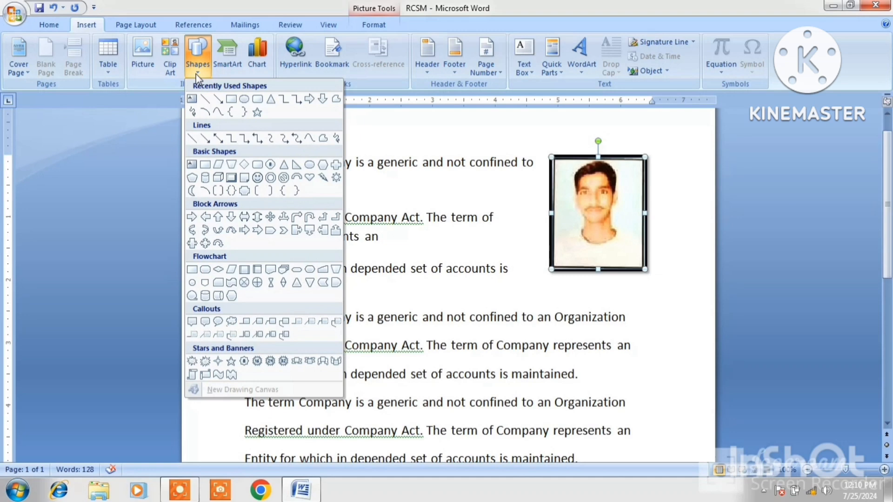
{"action": "left_click", "coordinate": [244, 101]}
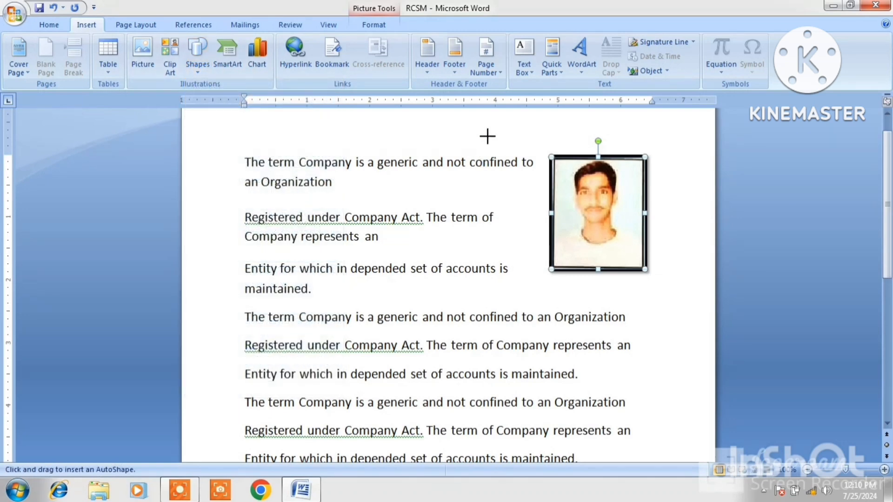
{"action": "mouse_move", "coordinate": [488, 137]}
{"action": "left_mouse_down"}
{"action": "mouse_move", "coordinate": [598, 192]}
{"action": "mouse_move", "coordinate": [682, 297]}
{"action": "mouse_move", "coordinate": [687, 320]}
{"action": "left_mouse_up"}
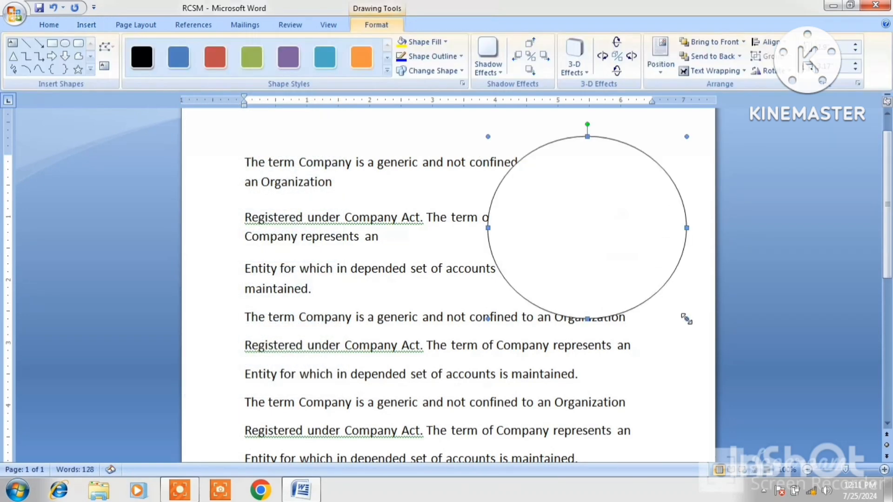
{"action": "left_click", "coordinate": [212, 64]}
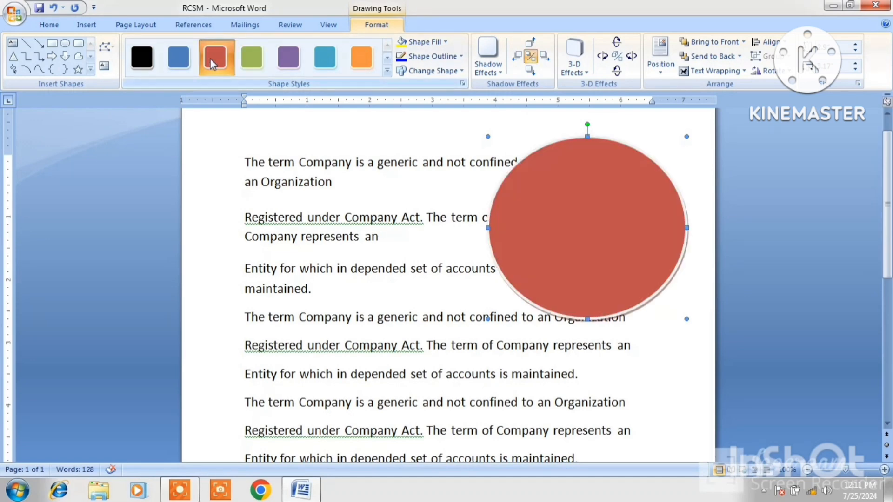
Step: Send the red oval behind the photo, and bring it back to the front
{"action": "left_click", "coordinate": [714, 58]}
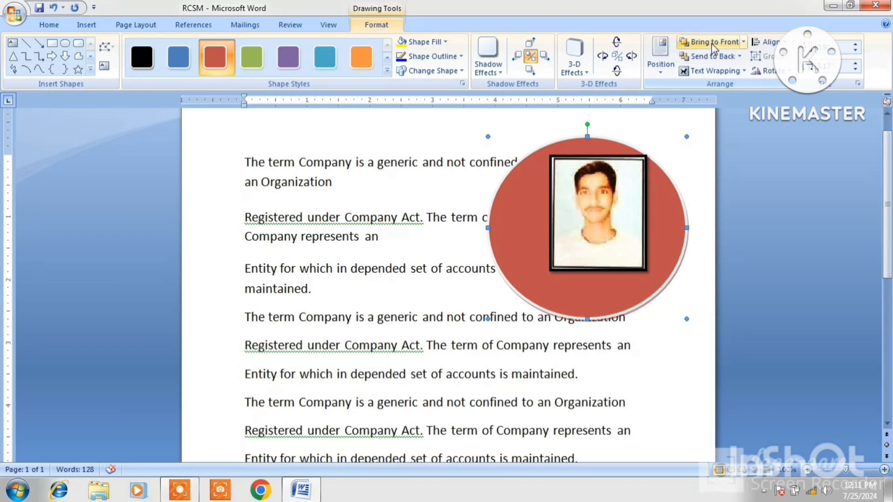
{"action": "left_click", "coordinate": [711, 44]}
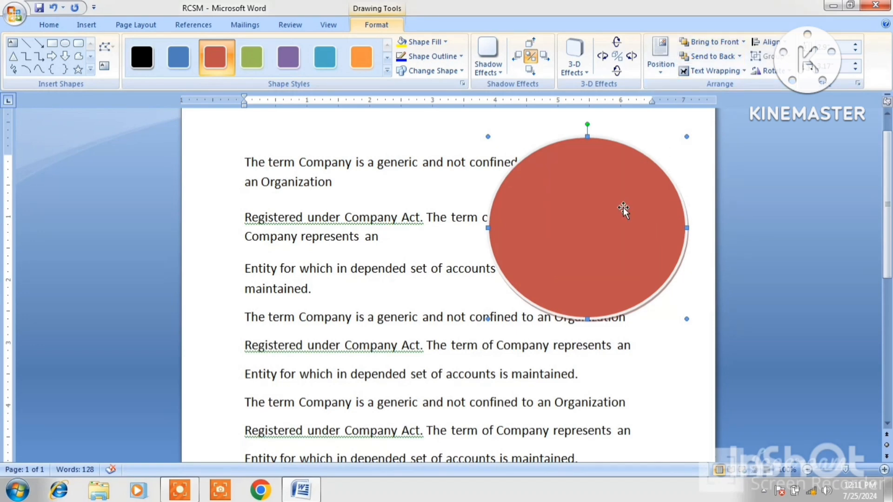
Step: Undo the oval's reordering, its red style and the drawn shape itself
{"action": "key", "text": "ctrl+z"}
{"action": "key", "text": "ctrl+z"}
{"action": "key", "text": "ctrl+z"}
{"action": "key", "text": "ctrl+z"}
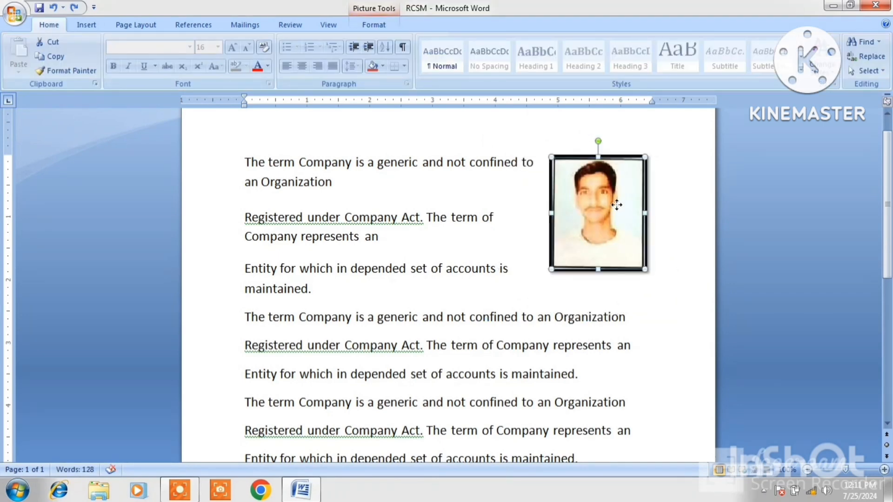
Step: Set the photo's text wrapping to Square and move the photo slightly right, into the page's right margin
{"action": "left_click", "coordinate": [122, 26]}
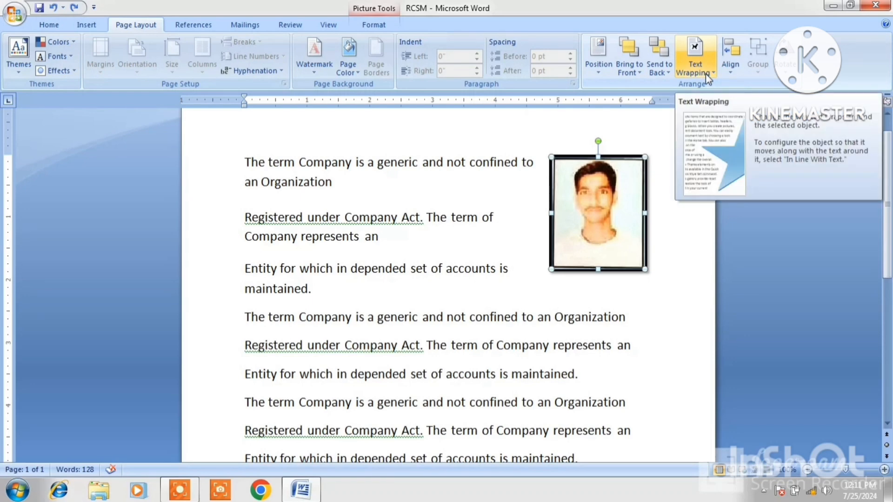
{"action": "mouse_move", "coordinate": [610, 183]}
{"action": "left_mouse_down"}
{"action": "mouse_move", "coordinate": [484, 222]}
{"action": "mouse_move", "coordinate": [406, 228]}
{"action": "mouse_move", "coordinate": [360, 223]}
{"action": "mouse_move", "coordinate": [352, 198]}
{"action": "mouse_move", "coordinate": [547, 175]}
{"action": "mouse_move", "coordinate": [606, 187]}
{"action": "left_mouse_up"}
{"action": "left_click", "coordinate": [696, 65]}
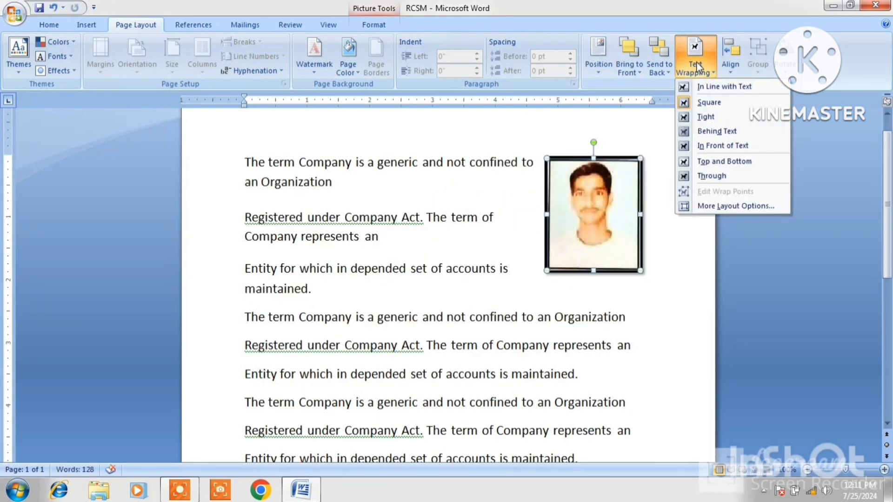
{"action": "left_click", "coordinate": [702, 103]}
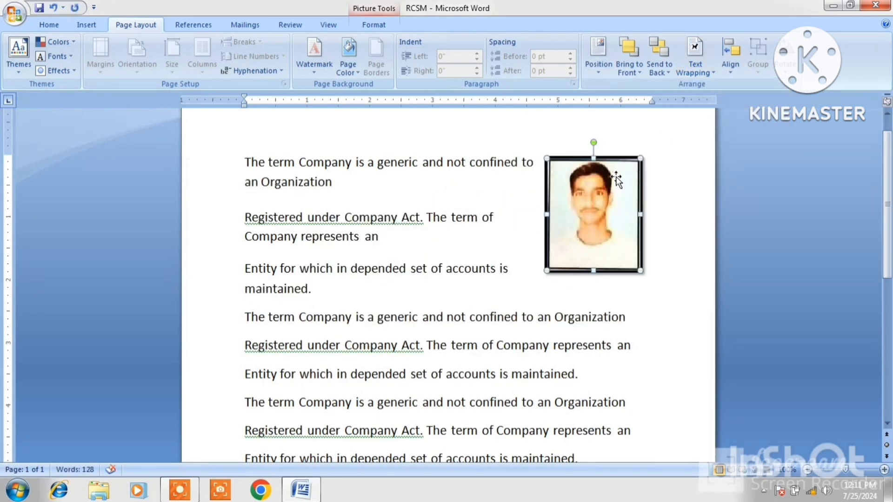
{"action": "left_click_drag", "start_coordinate": [609, 183], "coordinate": [642, 184]}
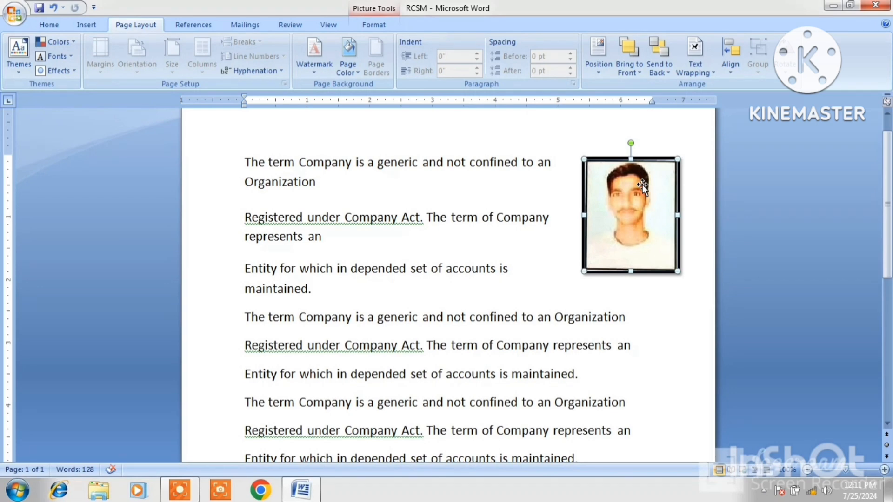
Step: Align the photo to the top margin
{"action": "left_click", "coordinate": [730, 71]}
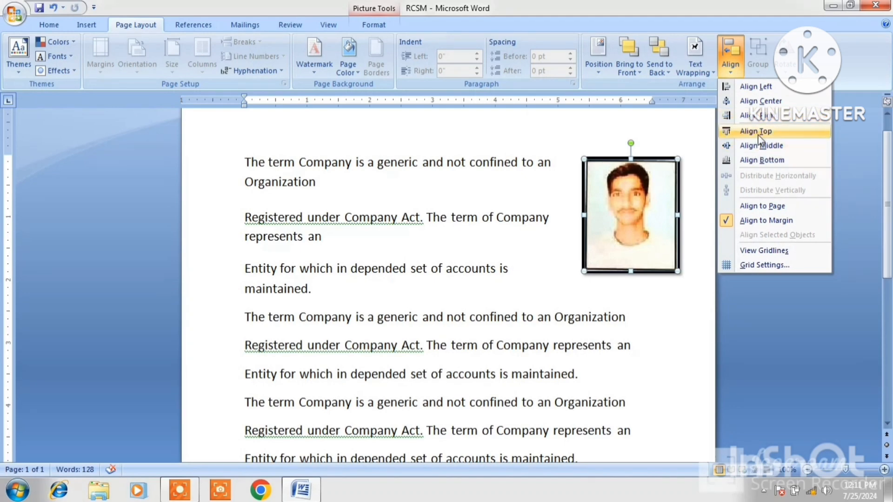
{"action": "left_click", "coordinate": [757, 134]}
Step: Try aligning the photo to the bottom margin, and undo that alignment
{"action": "left_click", "coordinate": [738, 67]}
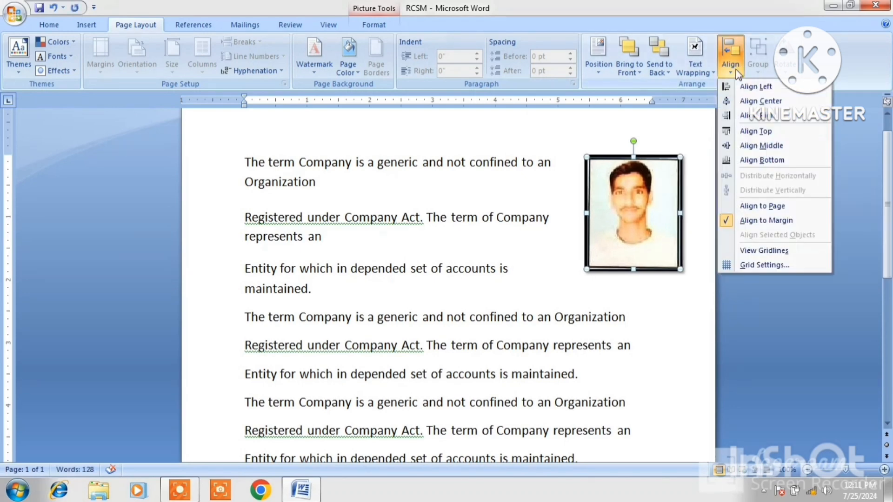
{"action": "left_click", "coordinate": [763, 161]}
{"action": "scroll", "coordinate": [888, 232], "scroll_direction": "down", "scroll_amount": 5}
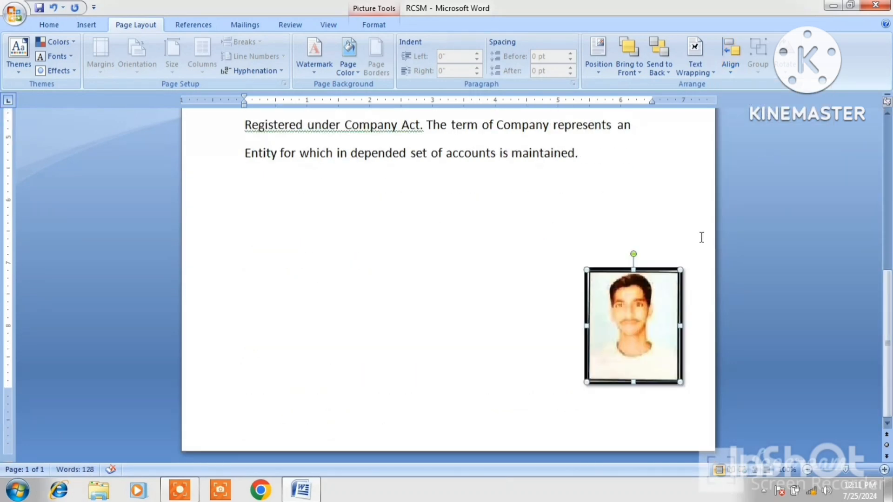
{"action": "key", "text": "ctrl+z"}
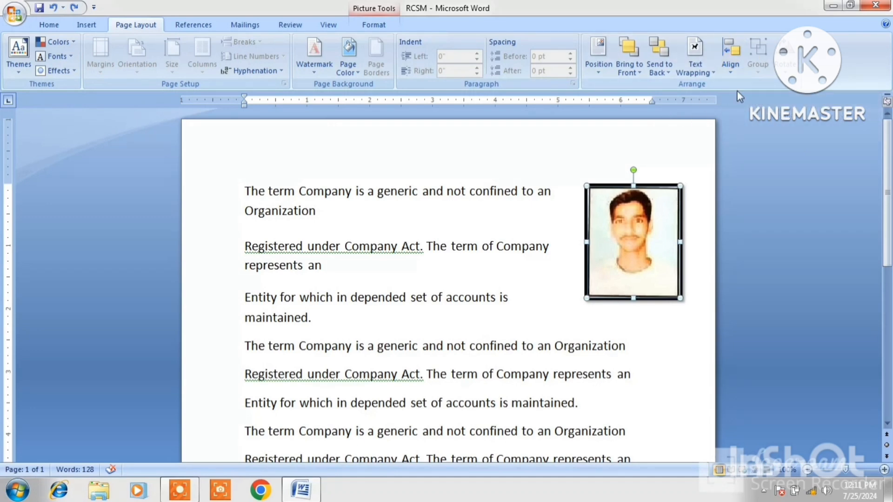
Step: Rotate the photo left 90° and flip it both vertically and horizontally
{"action": "left_click", "coordinate": [791, 76]}
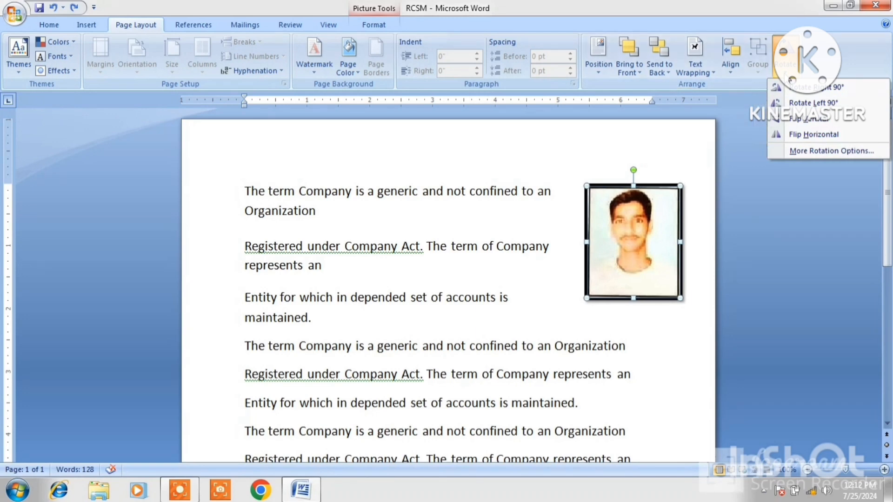
{"action": "left_click", "coordinate": [813, 101]}
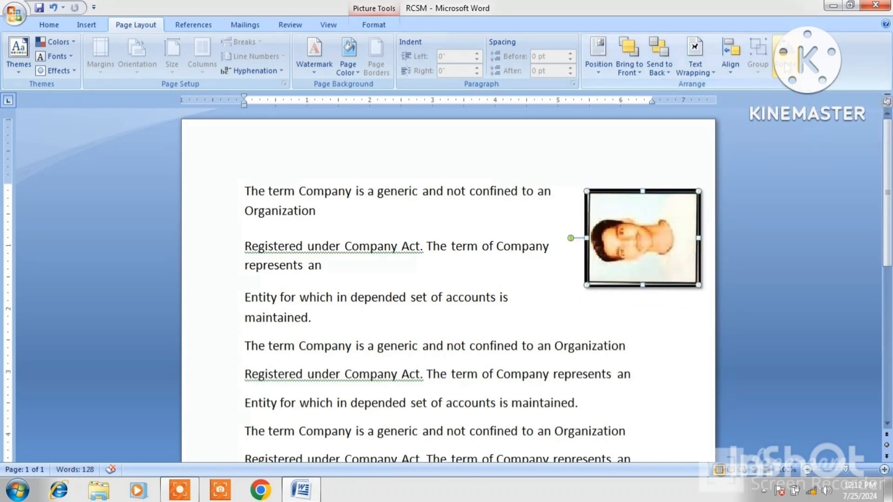
{"action": "left_click", "coordinate": [791, 75]}
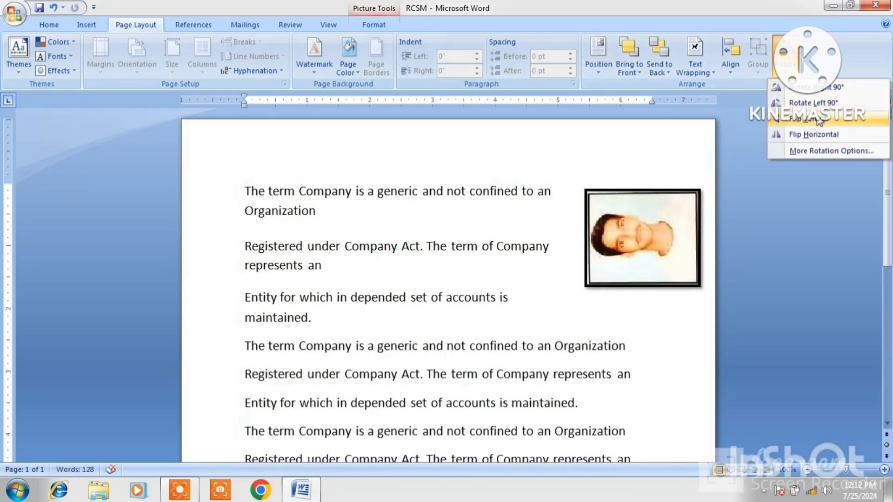
{"action": "left_click", "coordinate": [820, 120]}
{"action": "left_click", "coordinate": [790, 74]}
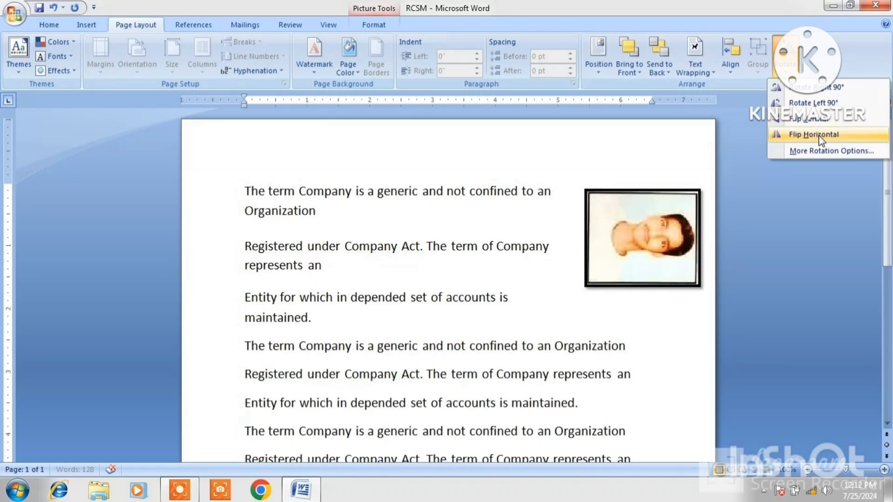
{"action": "left_click", "coordinate": [819, 134]}
Step: Rotate the photo right 90°, and turn it freehand until it stands upright
{"action": "left_click", "coordinate": [790, 74]}
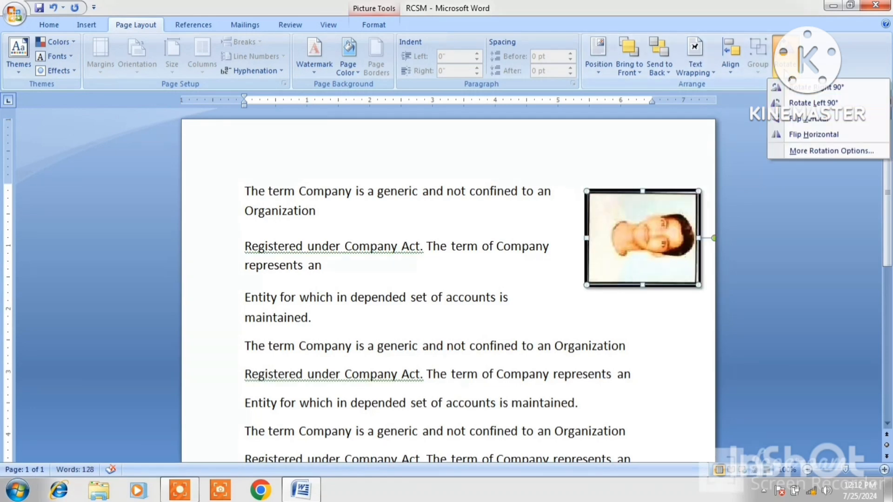
{"action": "left_click", "coordinate": [819, 91]}
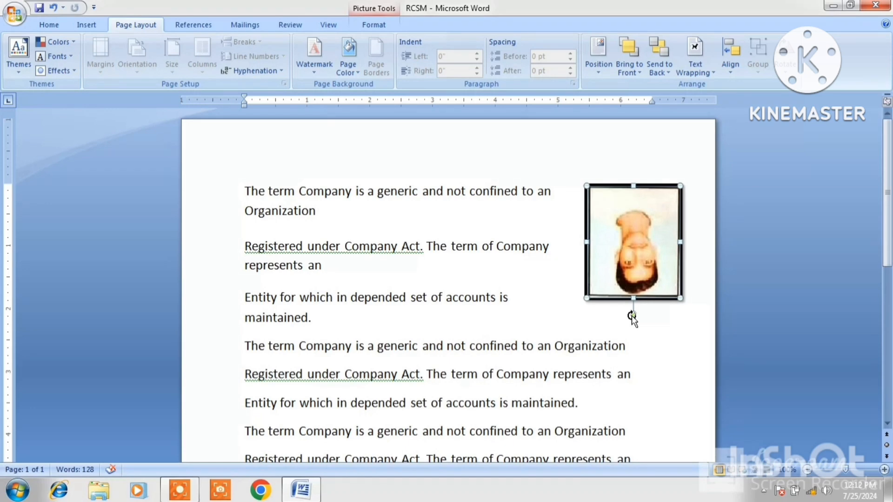
{"action": "left_click_drag", "start_coordinate": [630, 315], "coordinate": [640, 172]}
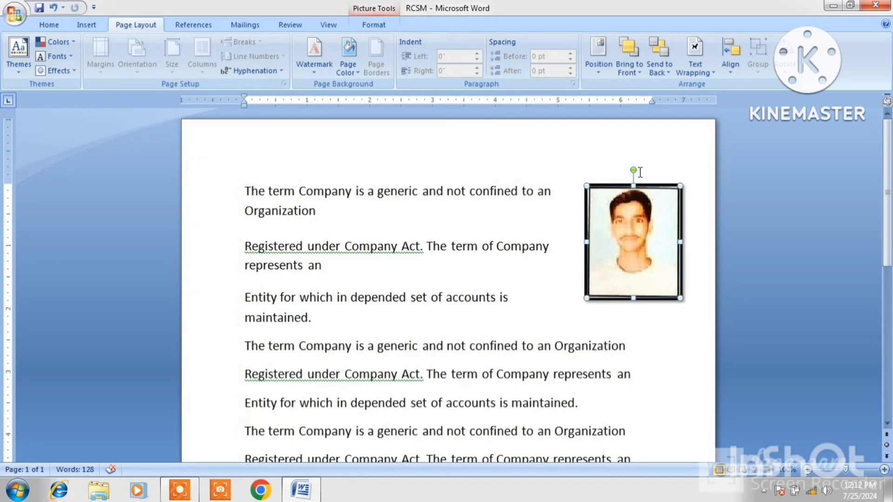
Step: Undo the photo's rotations, both flips and the top alignment
{"action": "key", "text": "ctrl+z"}
{"action": "key", "text": "ctrl+z"}
{"action": "key", "text": "ctrl+z"}
{"action": "key", "text": "ctrl+z"}
{"action": "key", "text": "ctrl+z"}
{"action": "key", "text": "ctrl+z"}
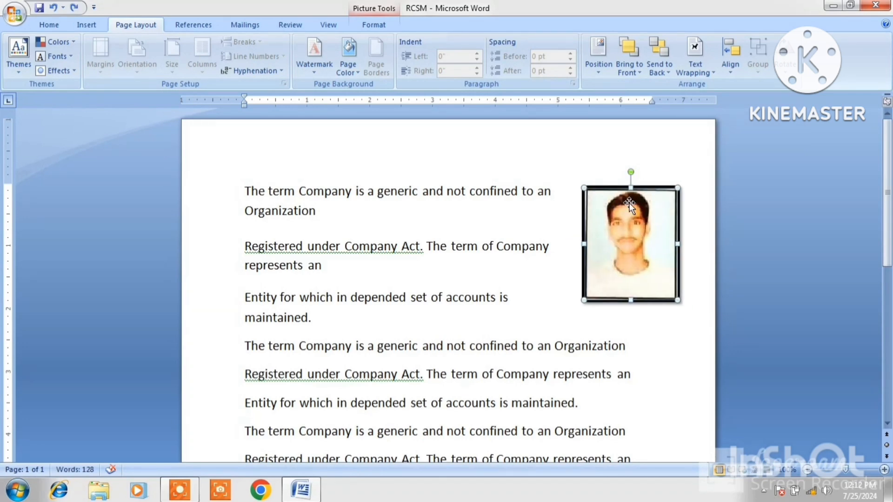
Step: Place a copy of the photo to the left of the original and flip the copy horizontally
{"action": "left_click_drag", "start_coordinate": [630, 202], "coordinate": [517, 205]}
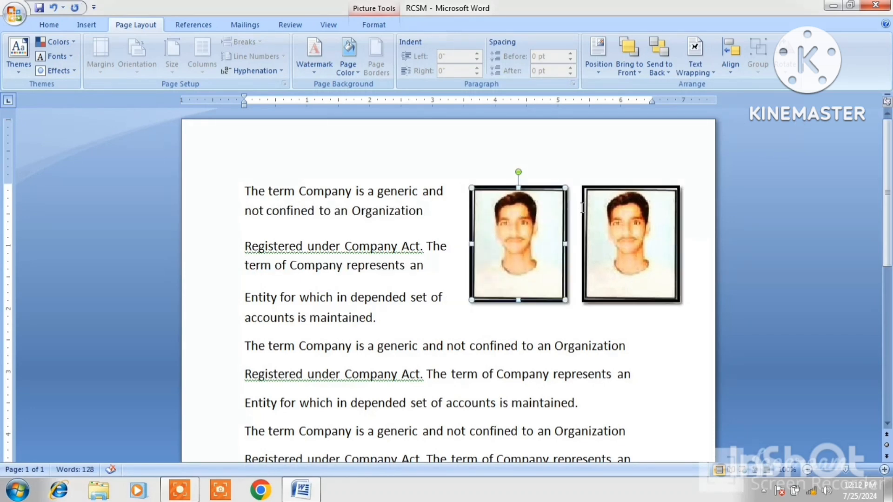
{"action": "left_click", "coordinate": [786, 61]}
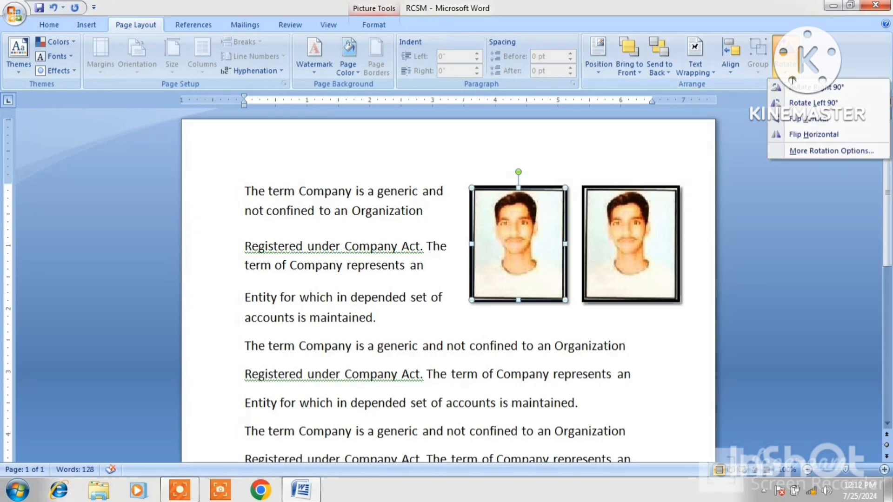
{"action": "left_click", "coordinate": [809, 137]}
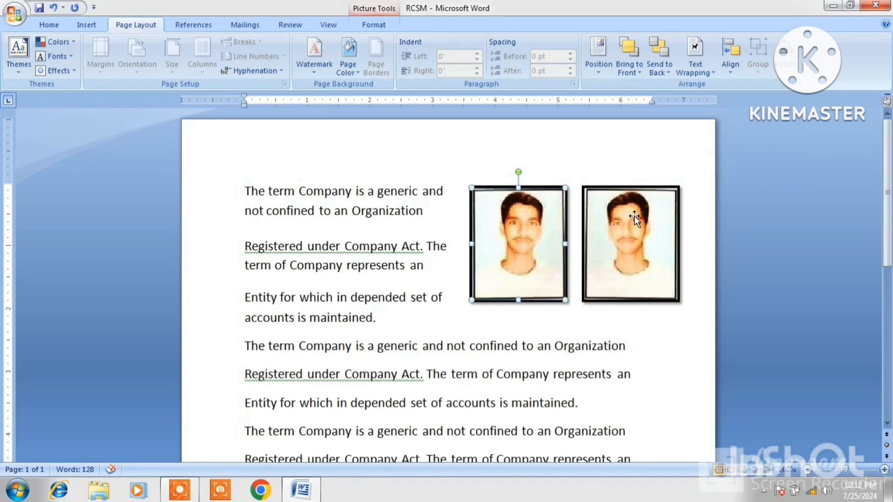
Step: Move the second portrait photo until it sits directly against the first one, and deselect it
{"action": "left_click_drag", "start_coordinate": [635, 216], "coordinate": [616, 219]}
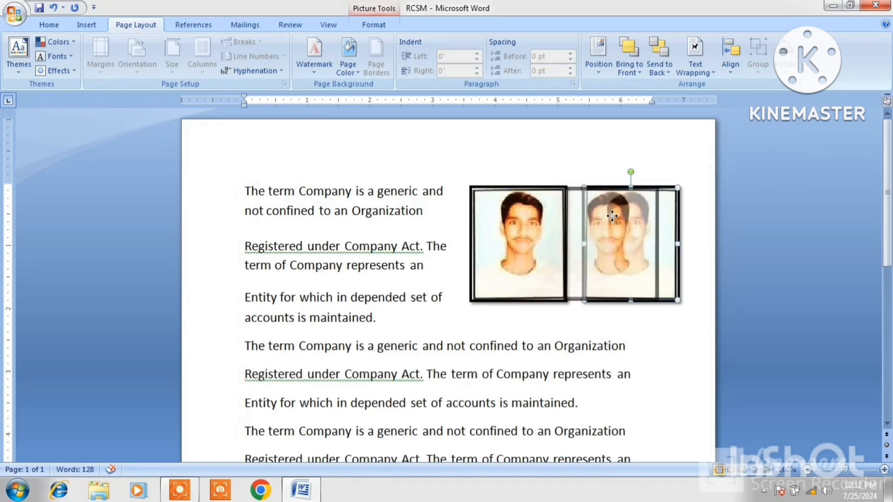
{"action": "left_click_drag", "start_coordinate": [612, 214], "coordinate": [612, 214]}
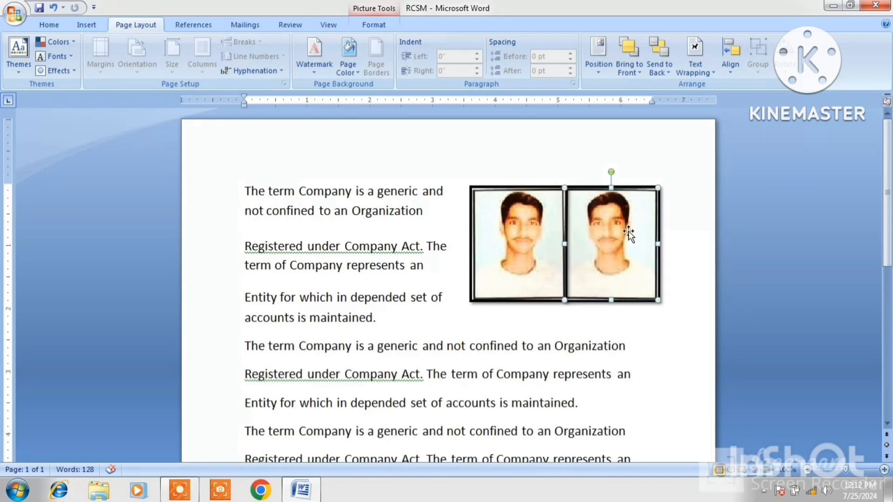
{"action": "left_click", "coordinate": [673, 275]}
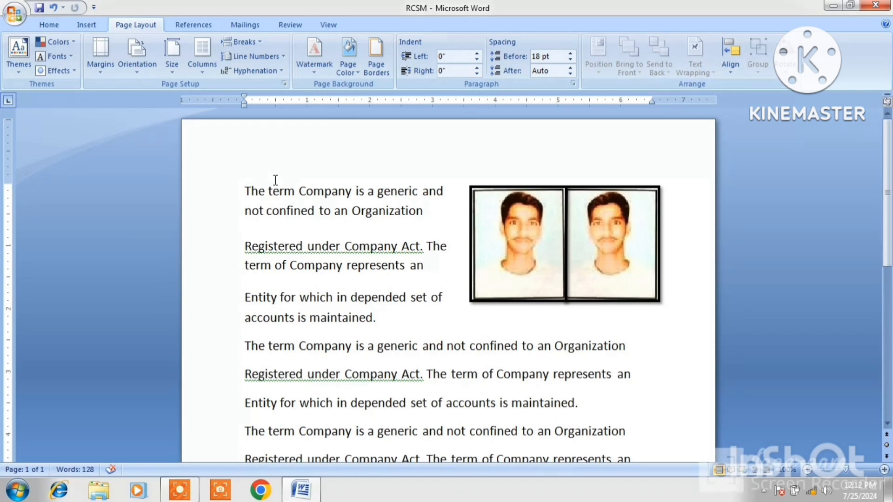
Step: Delete the entire content of the document, including all the text and both portrait photos
{"action": "key", "text": "ctrl+a"}
{"action": "key", "text": "Delete"}
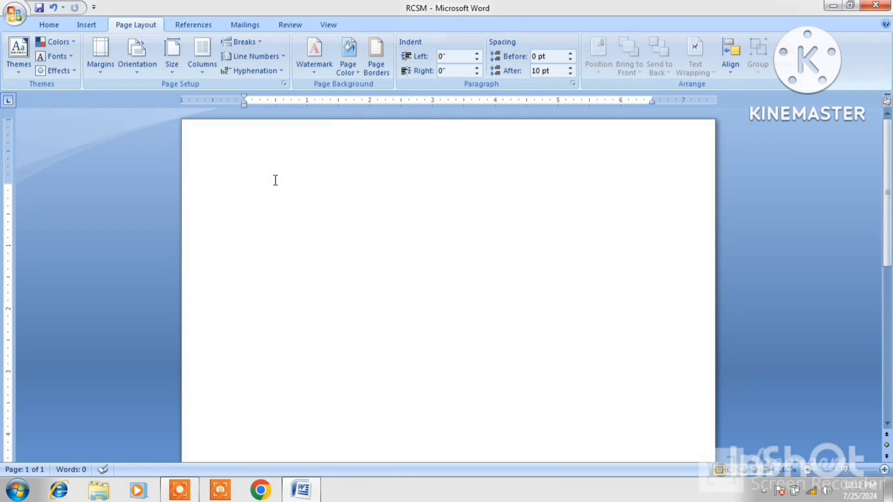
Step: Draw a five-pointed star on the blank page and apply the red shape style with a white outline
{"action": "left_click", "coordinate": [87, 28]}
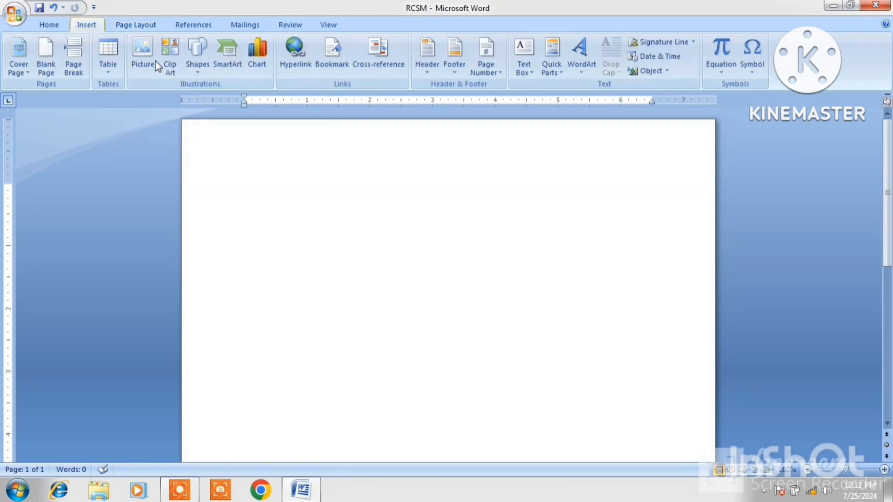
{"action": "left_click", "coordinate": [203, 70]}
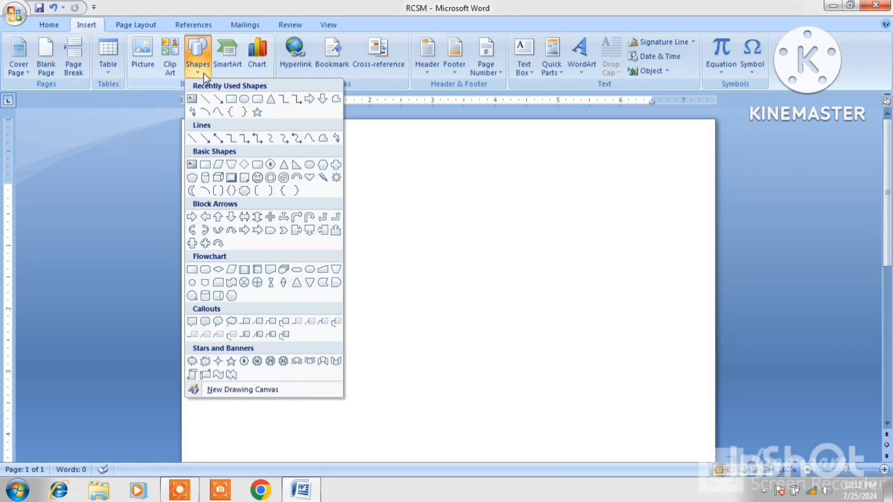
{"action": "left_click", "coordinate": [257, 113]}
{"action": "mouse_move", "coordinate": [322, 209]}
{"action": "left_mouse_down"}
{"action": "mouse_move", "coordinate": [393, 285]}
{"action": "mouse_move", "coordinate": [456, 384]}
{"action": "left_mouse_up"}
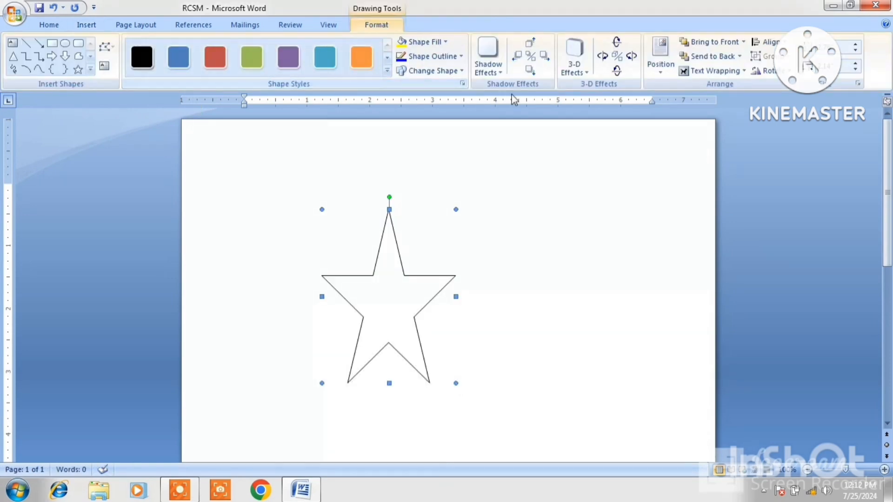
{"action": "left_click", "coordinate": [213, 53]}
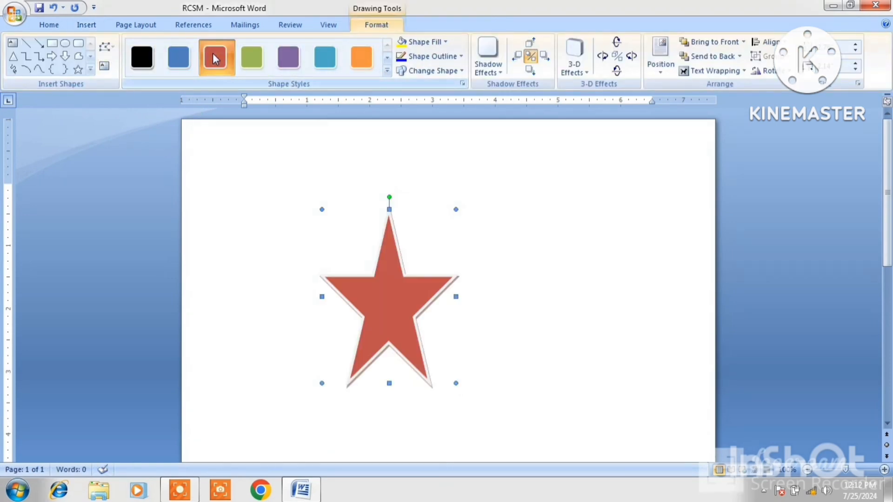
Step: Draw an upright rectangle beside the star, roughly as tall as the star
{"action": "left_click", "coordinate": [74, 27]}
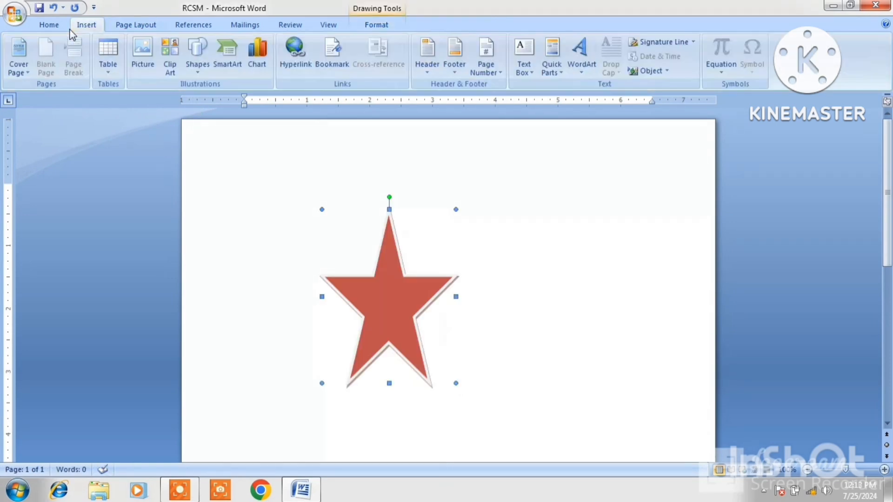
{"action": "left_click", "coordinate": [199, 70]}
{"action": "left_click", "coordinate": [245, 100]}
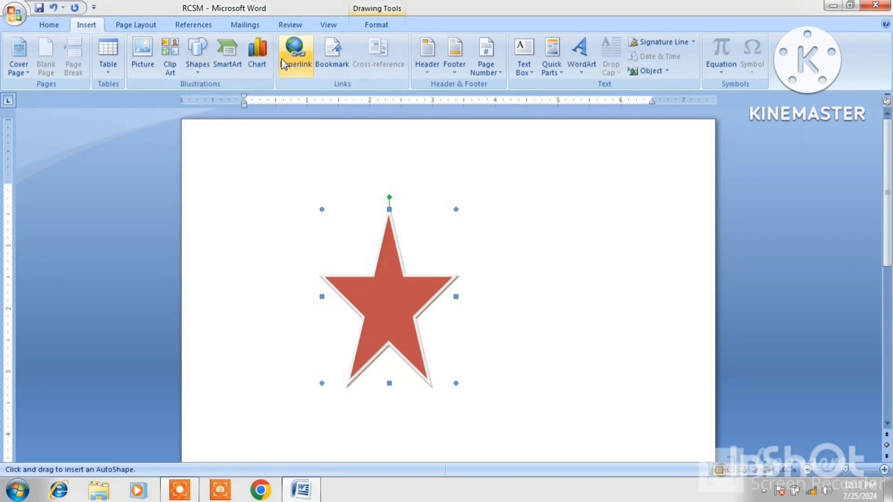
{"action": "left_click", "coordinate": [199, 65]}
{"action": "left_click", "coordinate": [231, 100]}
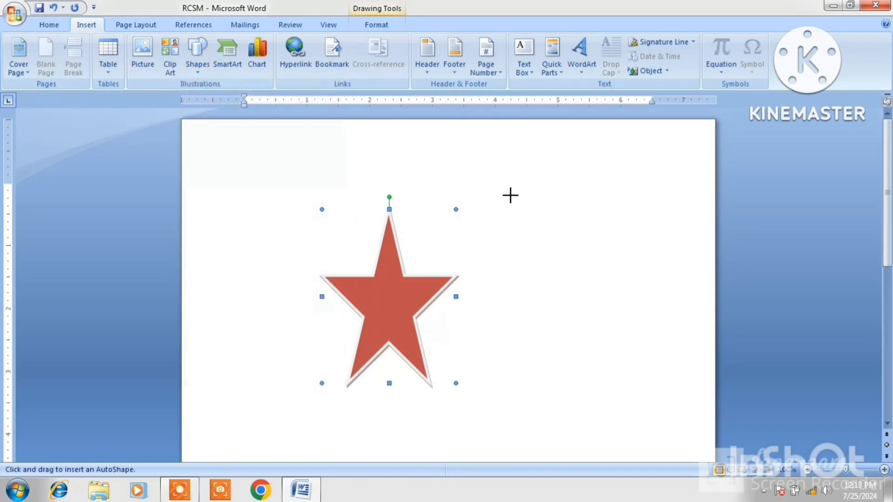
{"action": "left_click_drag", "start_coordinate": [514, 213], "coordinate": [657, 395]}
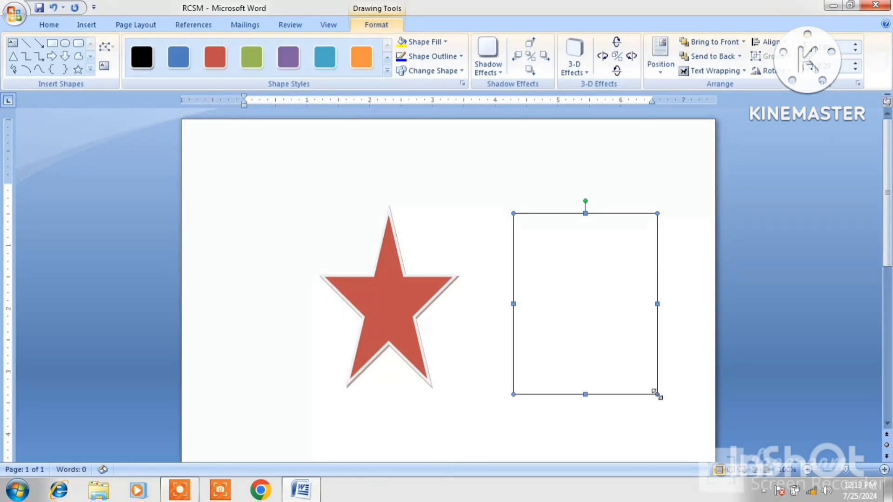
Step: Fill the rectangle with the picture 664059 from the IMAGE folder on drive D
{"action": "left_click", "coordinate": [446, 41]}
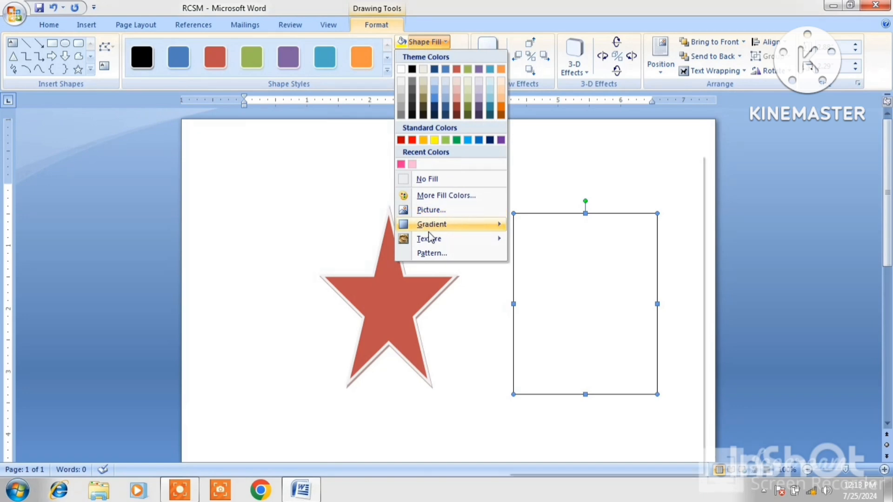
{"action": "left_click", "coordinate": [433, 212]}
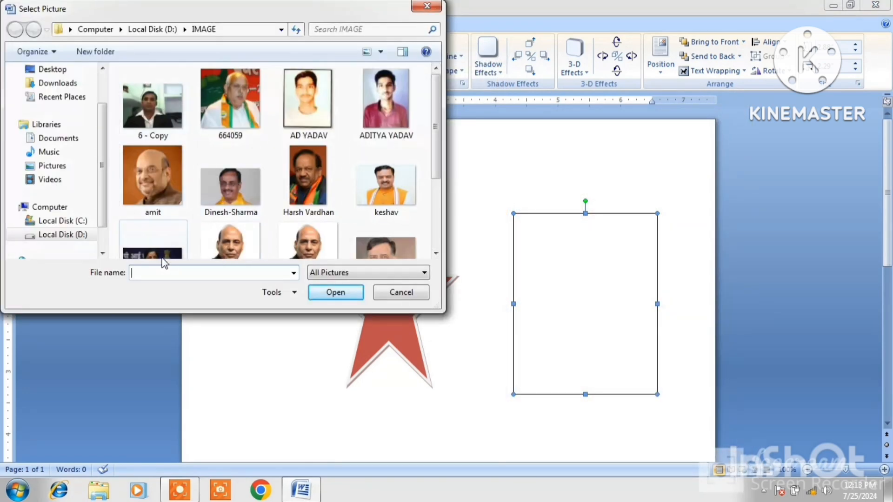
{"action": "left_click", "coordinate": [238, 96]}
{"action": "double_click", "coordinate": [239, 96]}
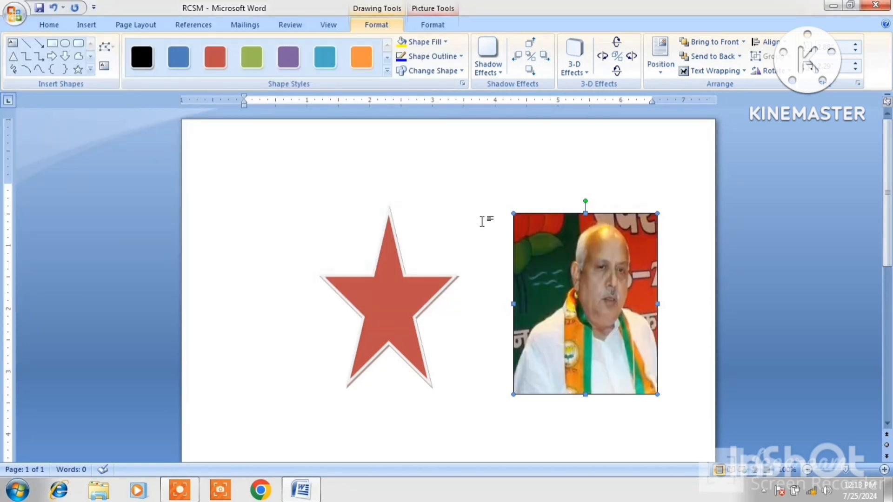
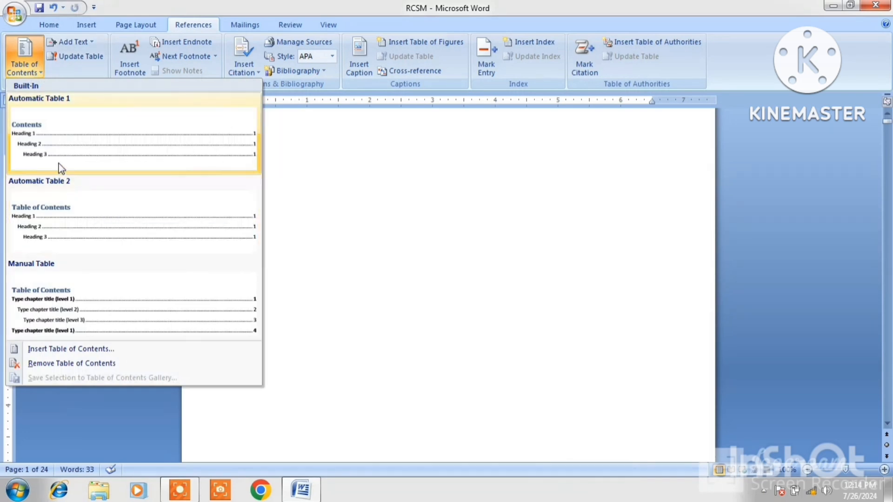
Step: Insert the Automatic Table 1 table of contents on the first page and deselect it
{"action": "left_click", "coordinate": [55, 151]}
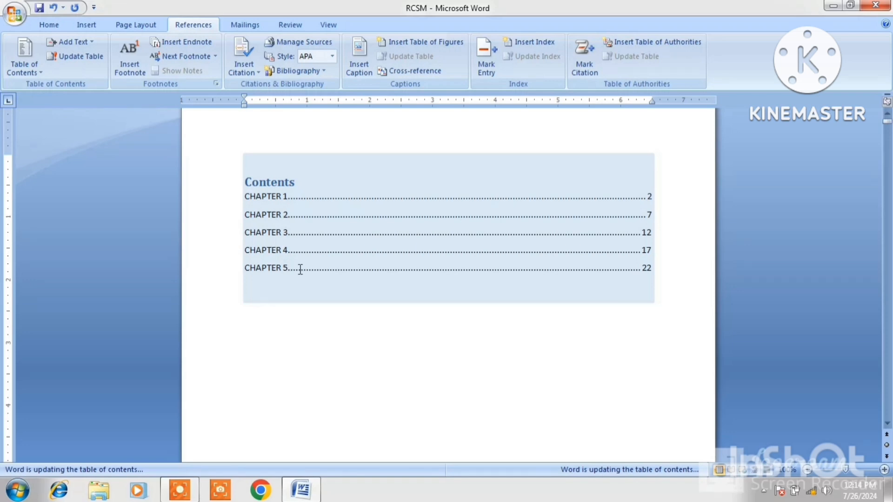
{"action": "left_click", "coordinate": [368, 320]}
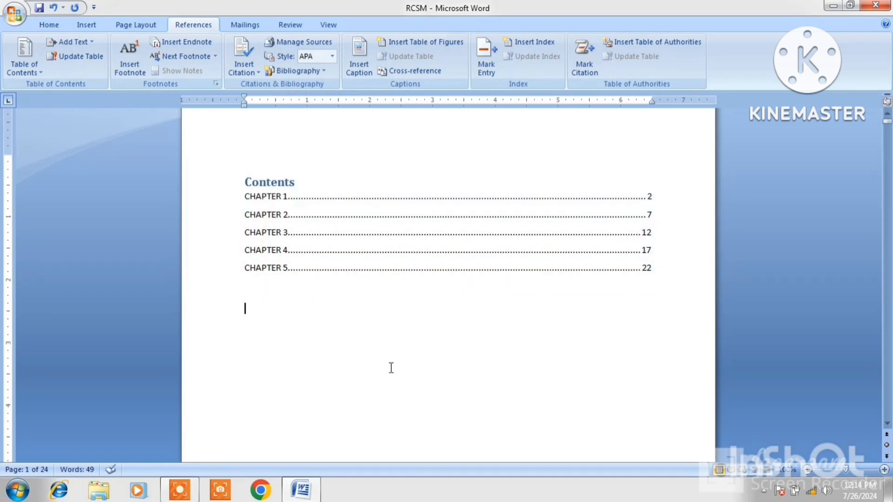
{"action": "left_click", "coordinate": [391, 368]}
Step: Look at the page with the CHAPTER 1 heading, and return to the table of contents
{"action": "left_click", "coordinate": [891, 256]}
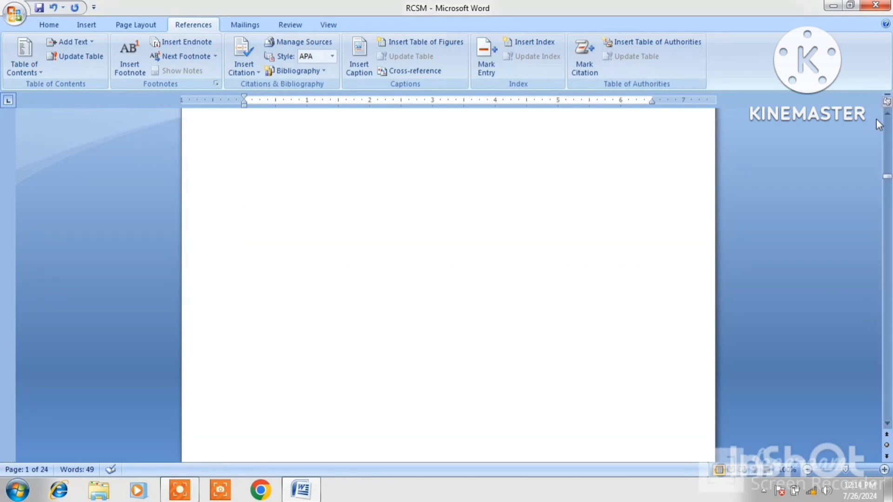
{"action": "left_click", "coordinate": [887, 137]}
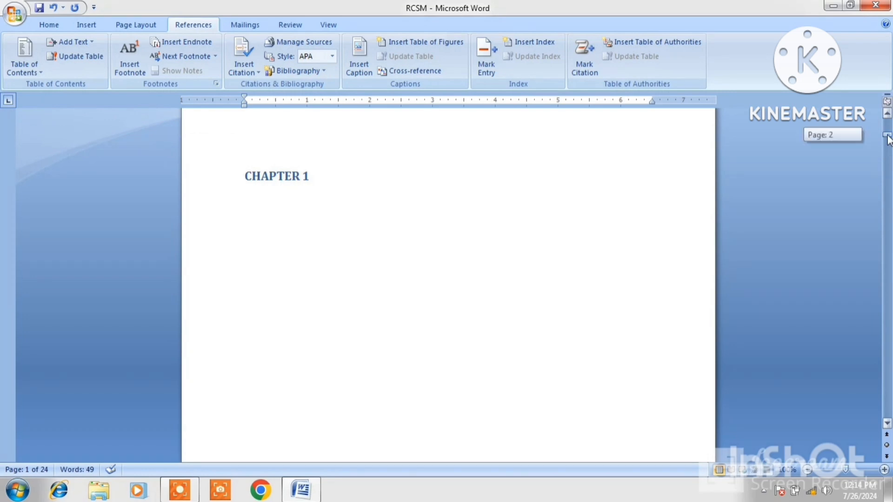
{"action": "left_click", "coordinate": [888, 135]}
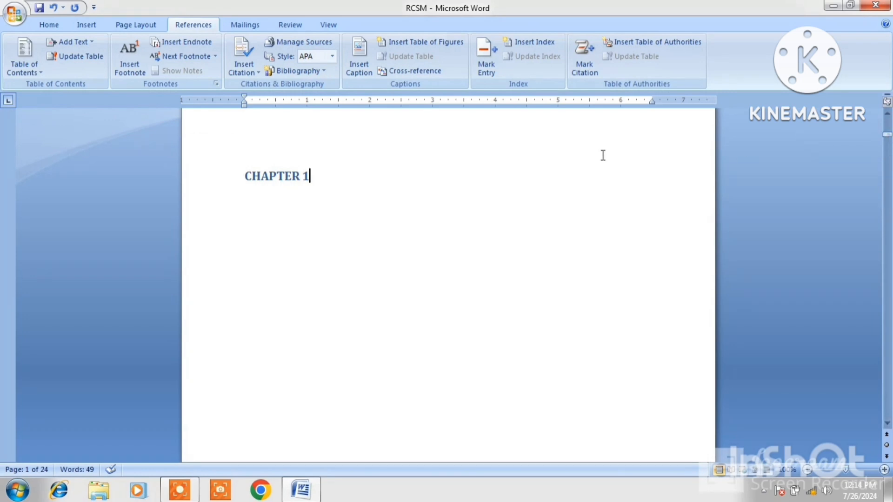
{"action": "key", "text": "Up"}
{"action": "key", "text": "Up"}
{"action": "key", "text": "Up"}
{"action": "key", "text": "Up"}
{"action": "key", "text": "Up"}
{"action": "key", "text": "Up"}
{"action": "key", "text": "Up"}
{"action": "key", "text": "Up"}
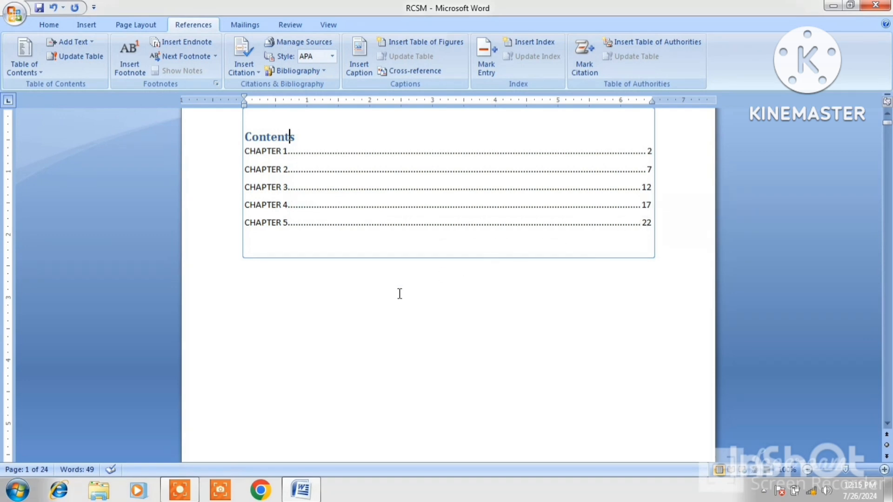
Step: Go to page 22 to check its chapter heading, and close the Go To dialog
{"action": "key", "text": "ctrl+g"}
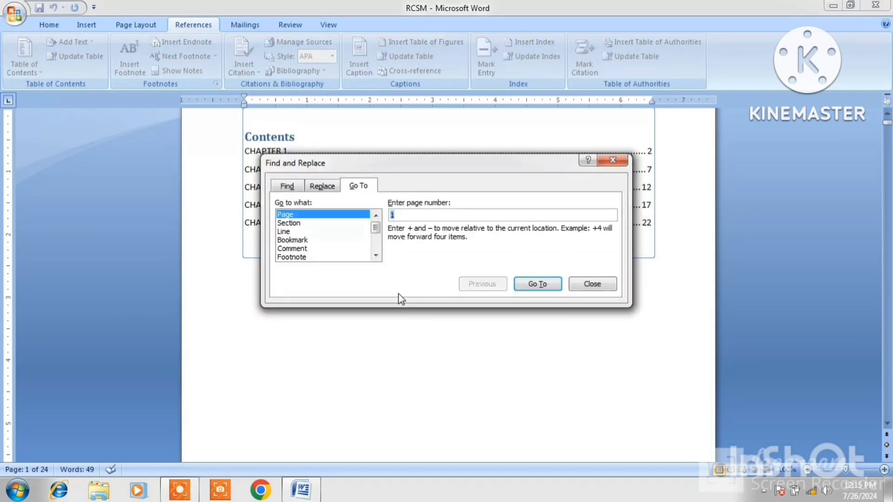
{"action": "type", "text": "22"}
{"action": "key", "text": "Return"}
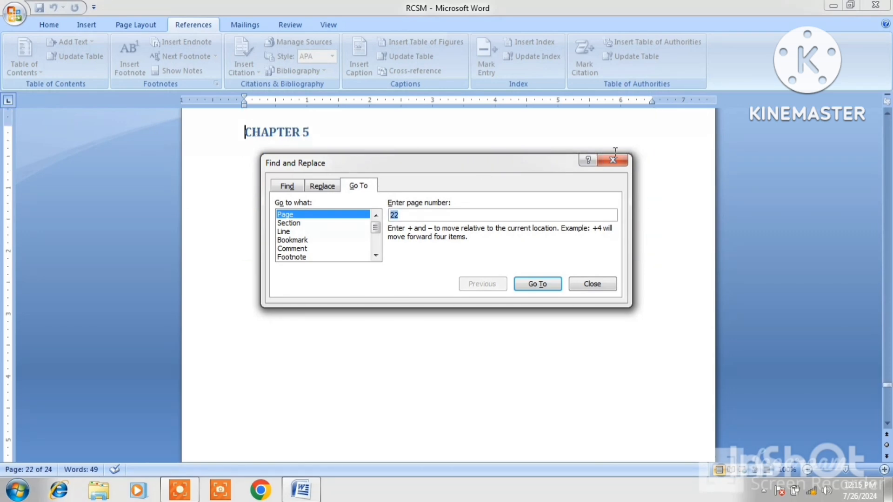
{"action": "left_click", "coordinate": [621, 161]}
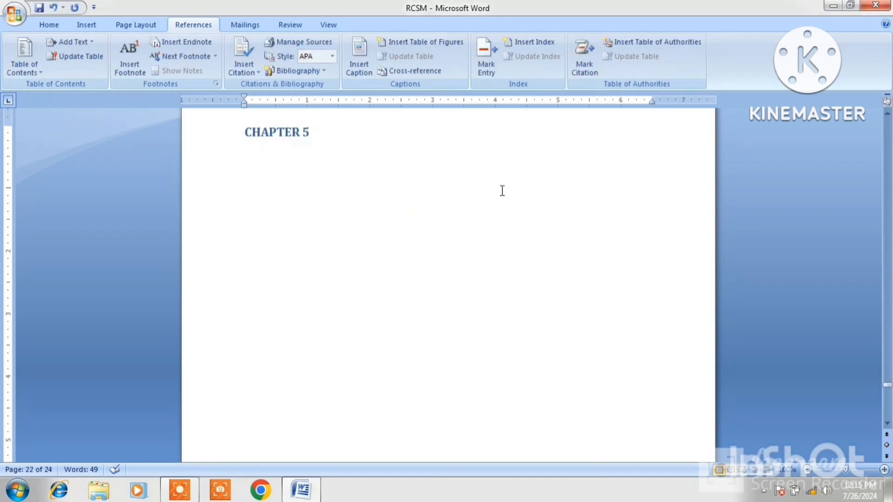
Step: Add the heading CHAPTER 6 at the start of page 24, the document's last page
{"action": "scroll", "coordinate": [502, 191], "scroll_direction": "down", "scroll_amount": 15}
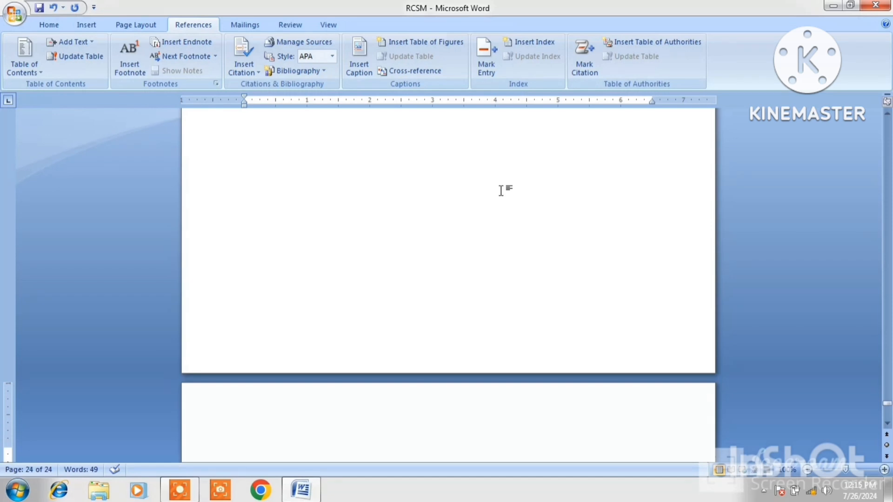
{"action": "type", "text": "CHAPTER"}
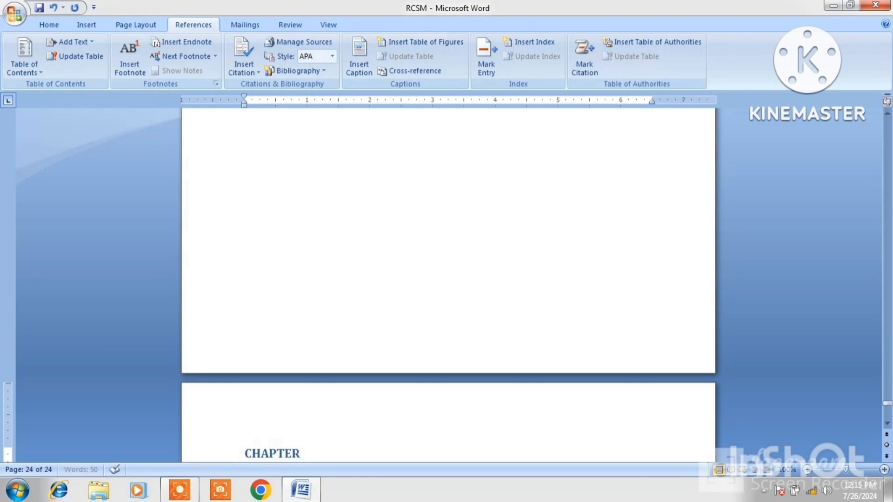
{"action": "type", "text": " 6"}
Step: Insert blank pages after the CHAPTER 6 heading and undo the last one, leaving the document 29 pages long
{"action": "left_click", "coordinate": [94, 30]}
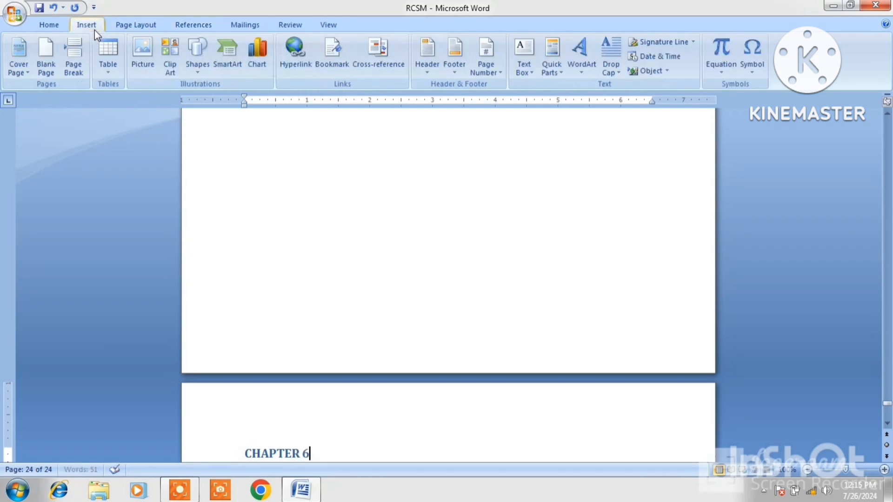
{"action": "left_click", "coordinate": [47, 68]}
{"action": "left_click", "coordinate": [46, 68]}
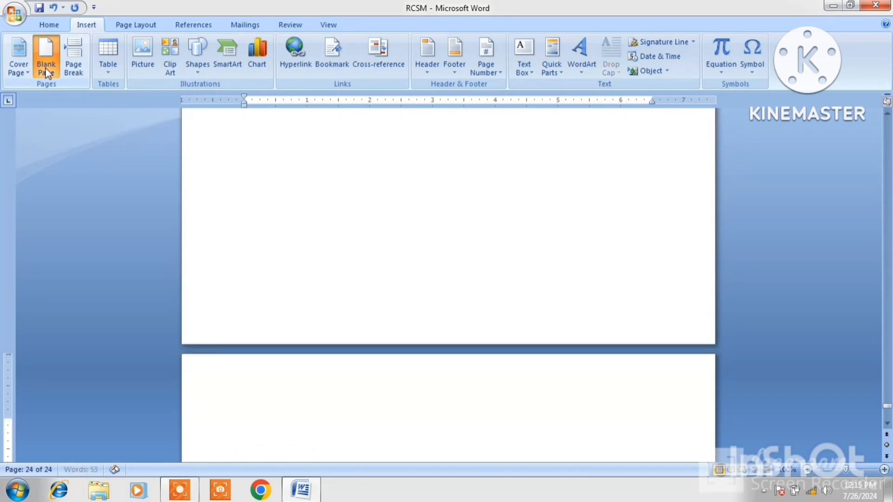
{"action": "left_click", "coordinate": [46, 68]}
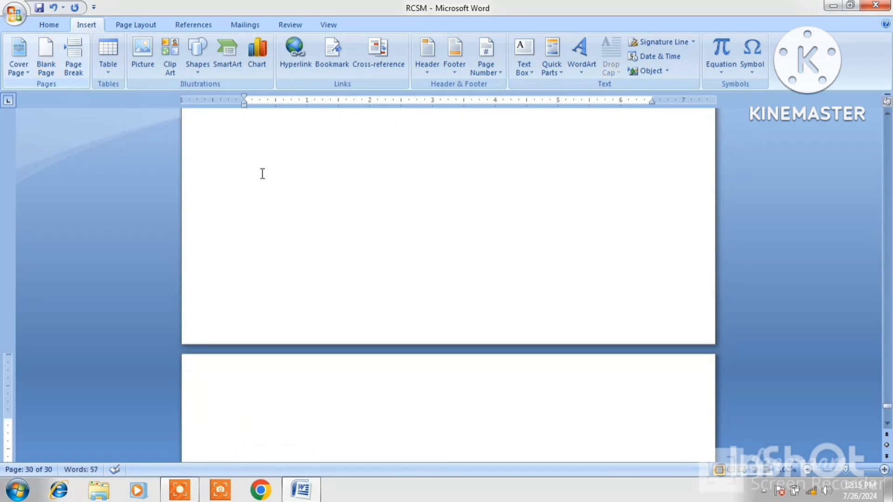
{"action": "key", "text": "ctrl+z"}
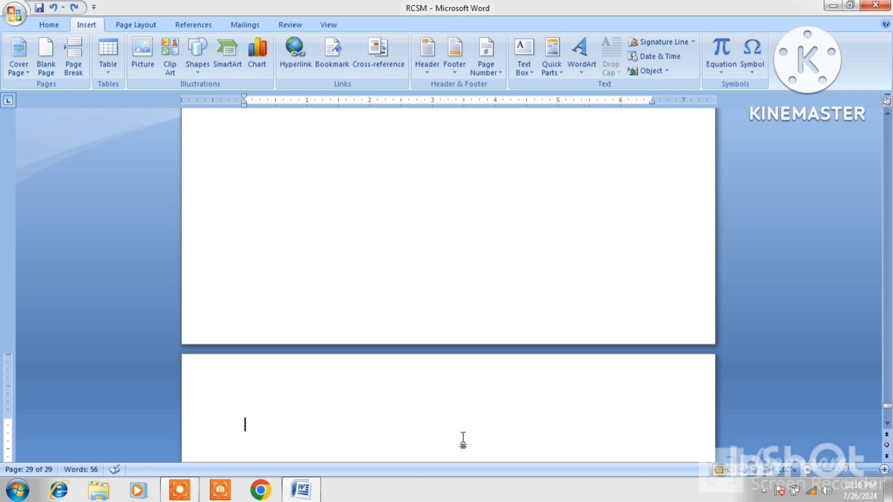
Step: Go to page 1, close the Go To dialog, and place the cursor in the table of contents below the CHAPTER 5 entry
{"action": "key", "text": "ctrl+g"}
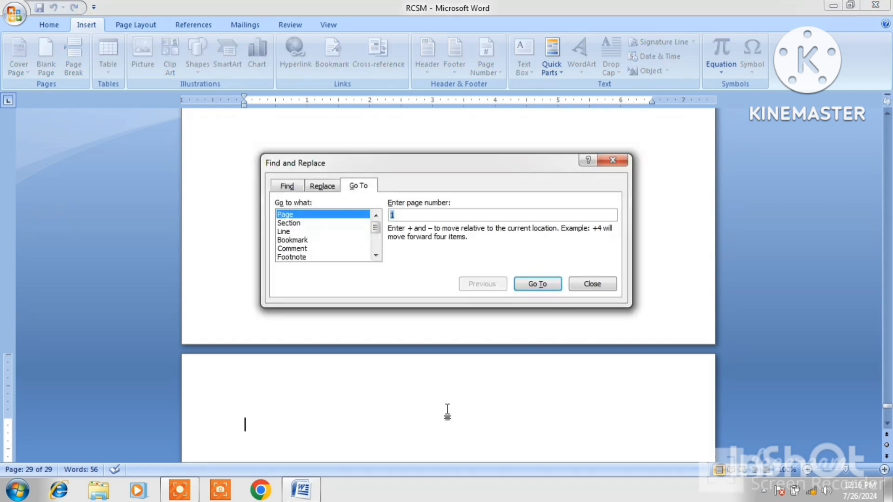
{"action": "left_click", "coordinate": [398, 215]}
{"action": "key", "text": "Return"}
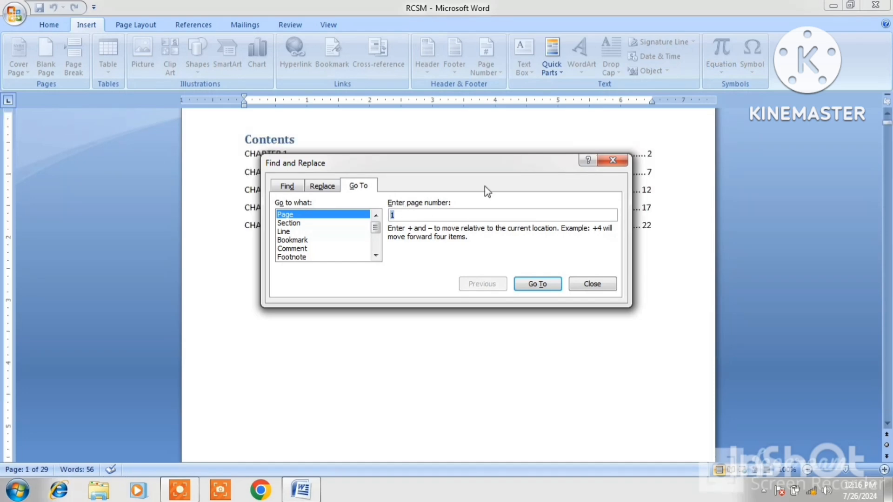
{"action": "left_click", "coordinate": [613, 161]}
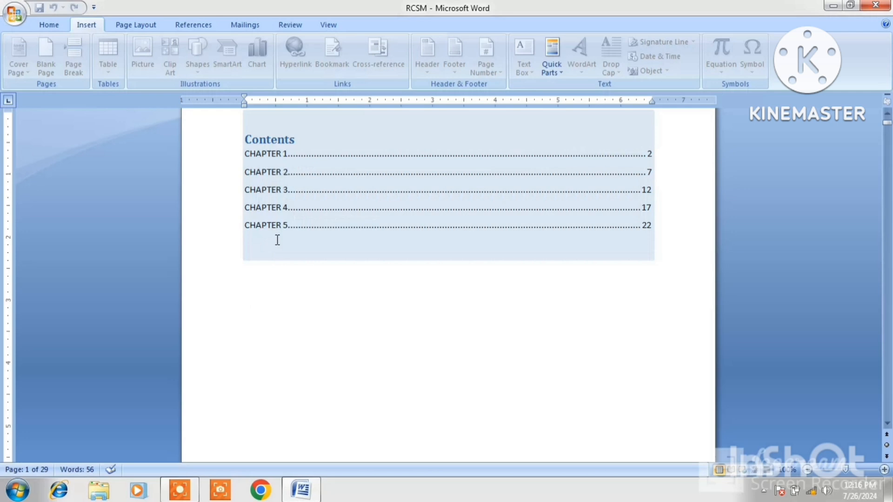
{"action": "left_click", "coordinate": [277, 240]}
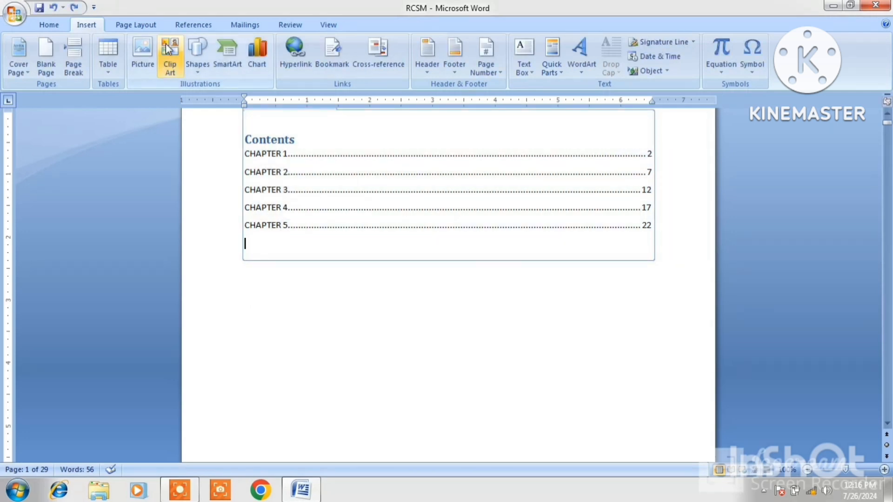
Step: Update the entire table of contents and follow its CHAPTER 3 entry to the chapter's heading
{"action": "left_click", "coordinate": [188, 26]}
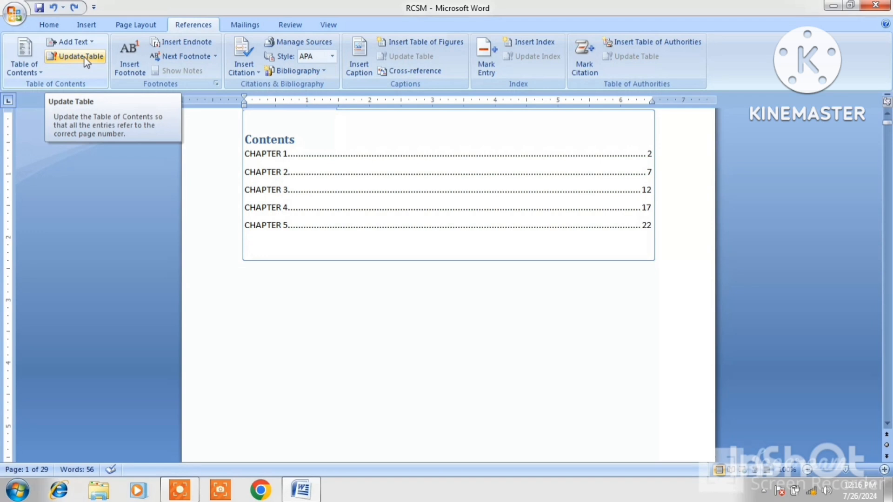
{"action": "left_click", "coordinate": [85, 58]}
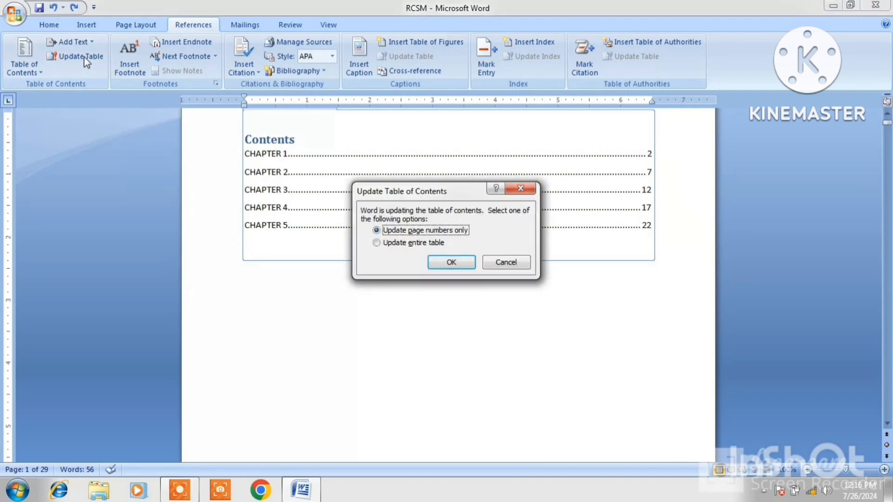
{"action": "left_click", "coordinate": [408, 244]}
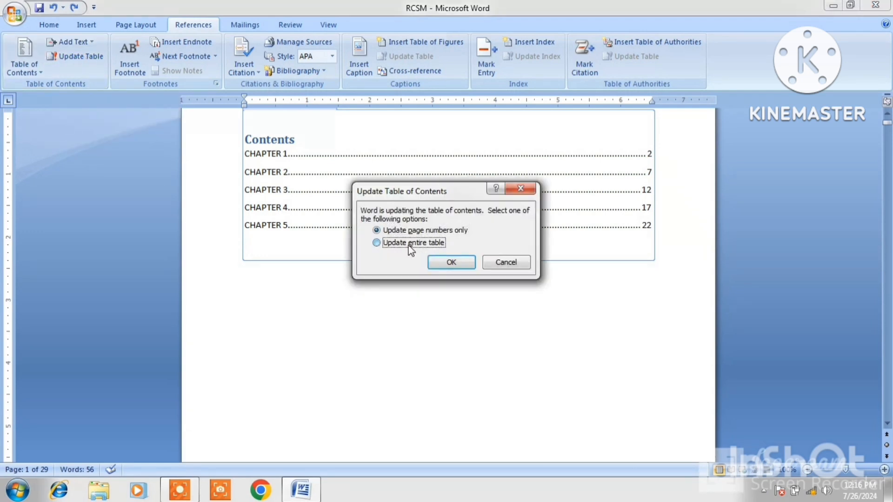
{"action": "left_click", "coordinate": [445, 263]}
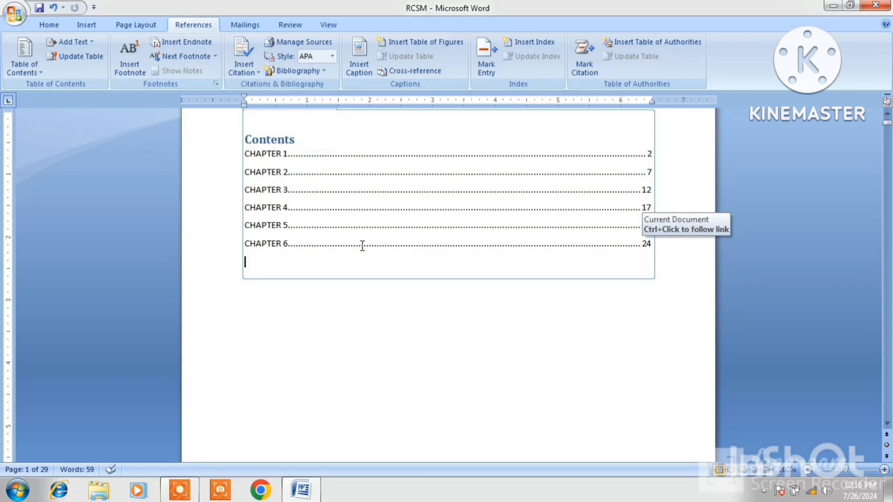
{"action": "left_click", "coordinate": [272, 195], "text": "ctrl"}
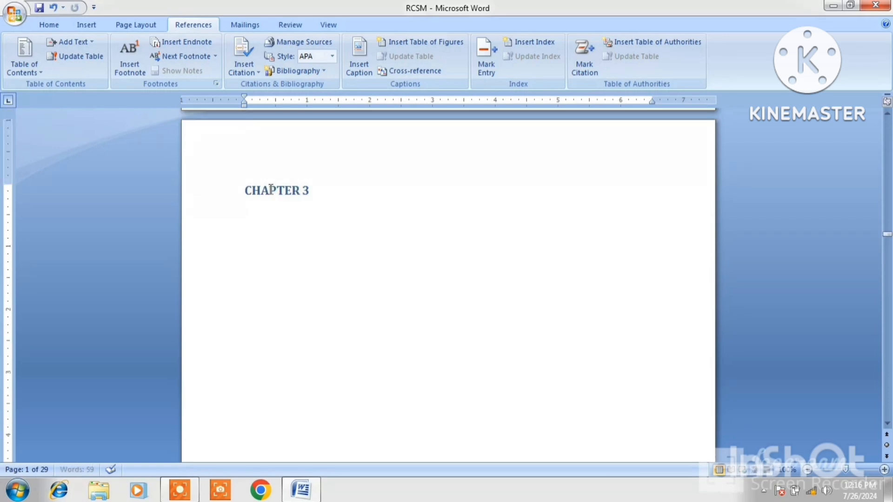
{"action": "left_click", "coordinate": [324, 195]}
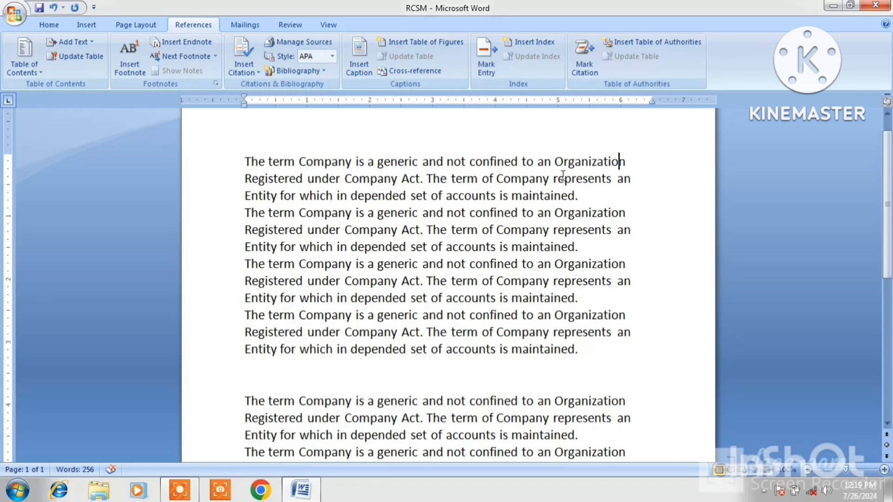
Step: Insert a footnote before the word Organization in the first line, with the note text ORGANIZATION - SANGATHAN
{"action": "left_click_drag", "start_coordinate": [557, 163], "coordinate": [628, 161]}
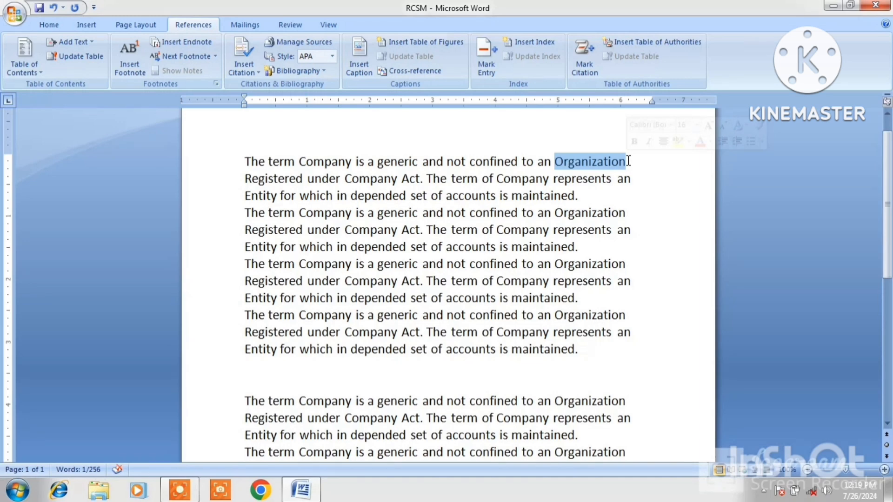
{"action": "left_click", "coordinate": [609, 161]}
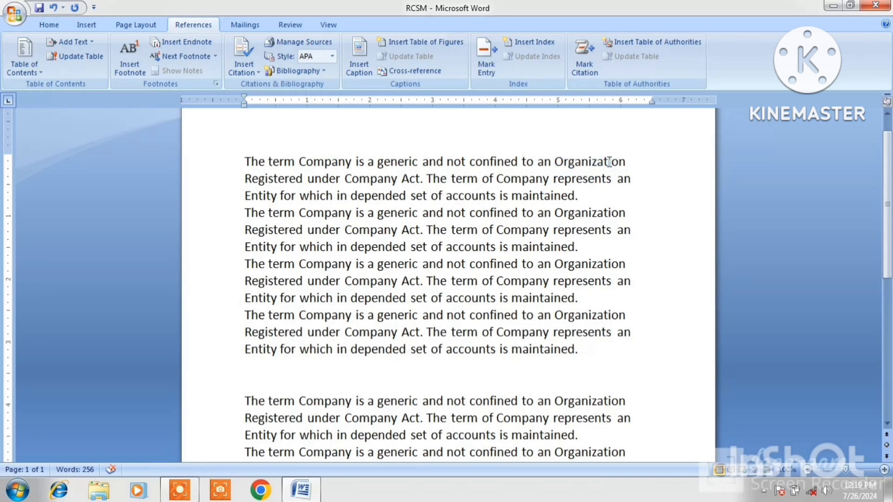
{"action": "left_click", "coordinate": [556, 162]}
{"action": "left_click", "coordinate": [131, 67]}
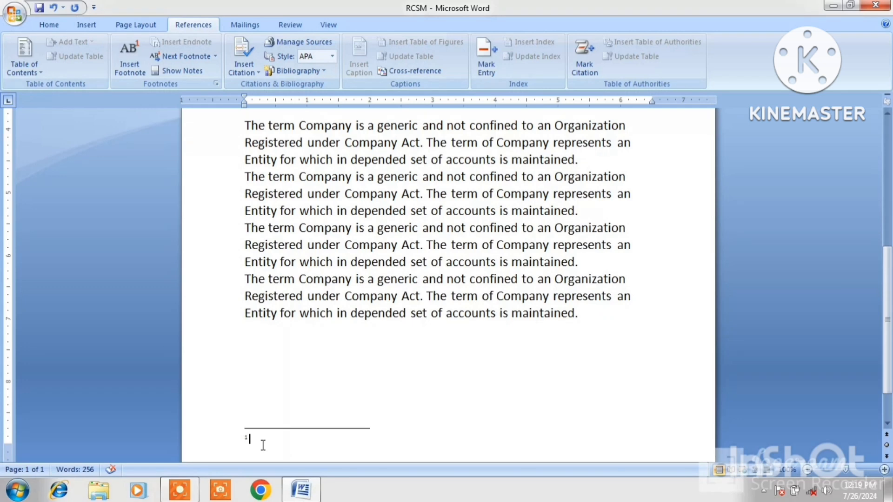
{"action": "type", "text": "SANGATHAN"}
{"action": "left_click", "coordinate": [251, 440]}
{"action": "type", "text": "ORGANIZATION"}
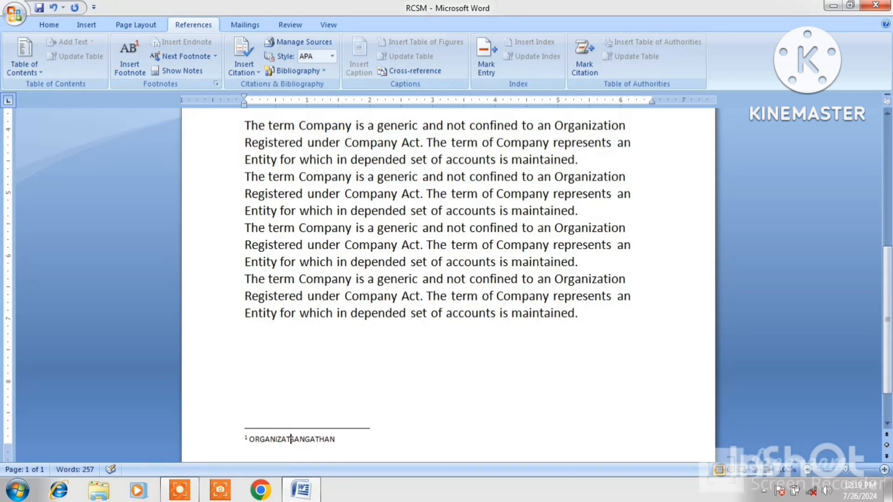
{"action": "type", "text": " -"}
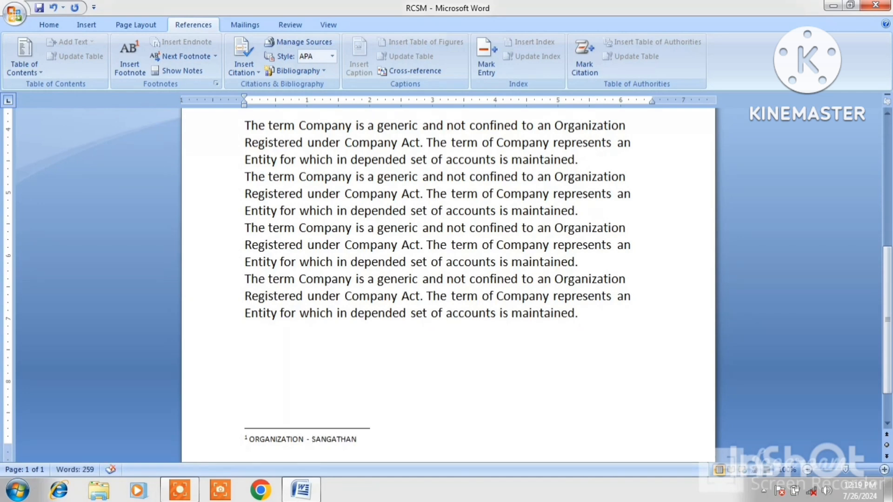
{"action": "left_click", "coordinate": [377, 437]}
{"action": "left_click", "coordinate": [884, 134]}
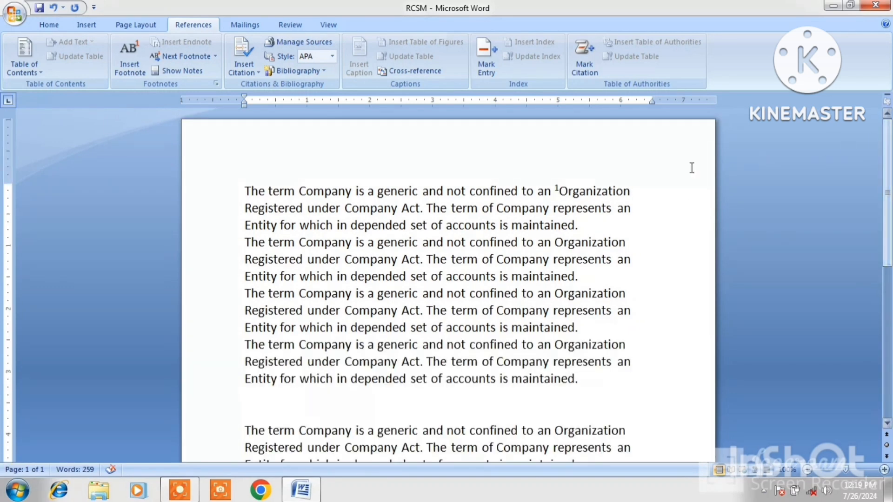
{"action": "mouse_move", "coordinate": [565, 191]}
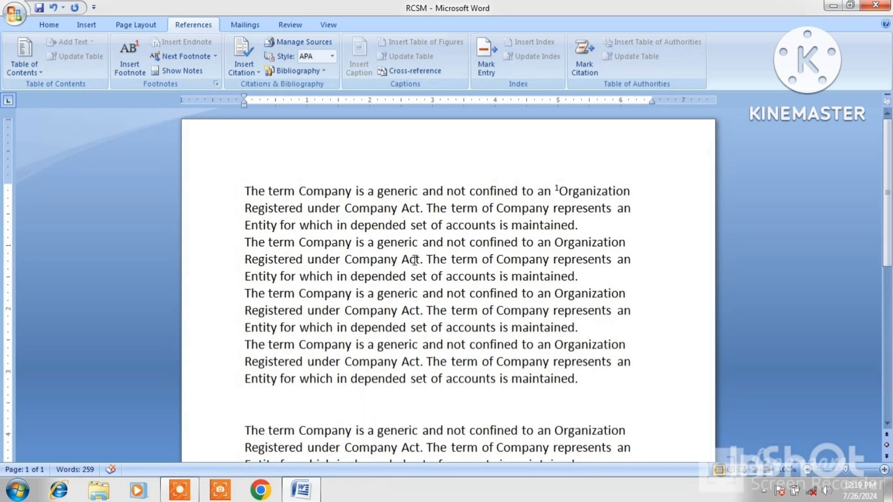
Step: Insert a footnote before the word under in the second repeated passage, with the note text UNDER - ADHIN
{"action": "left_click", "coordinate": [340, 261]}
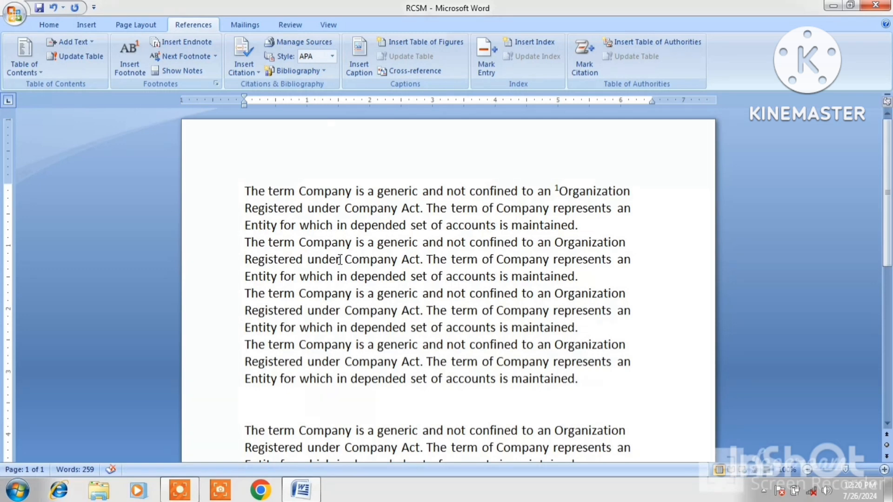
{"action": "left_click", "coordinate": [307, 259]}
{"action": "left_click", "coordinate": [130, 59]}
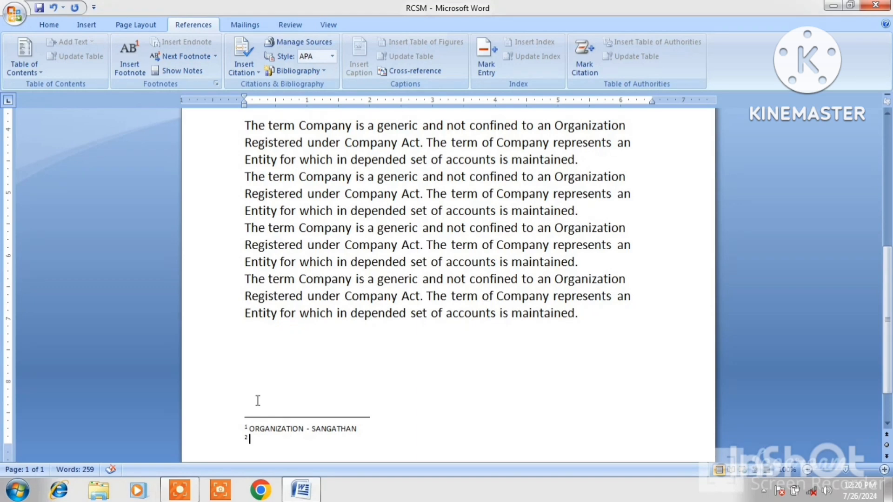
{"action": "type", "text": "UNDER - ADHIN"}
{"action": "left_click", "coordinate": [499, 393]}
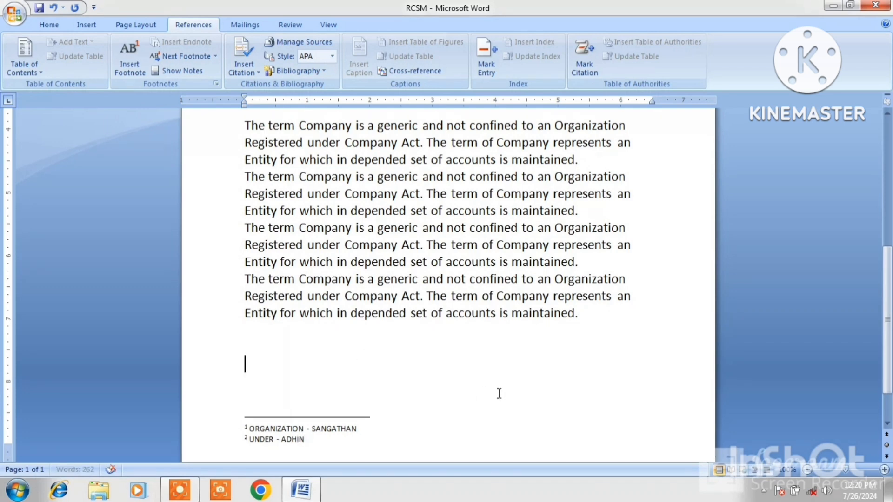
Step: Insert an endnote before the word which in the second repeated passage, with the note text WHICH - KAUN
{"action": "key", "text": "Up"}
{"action": "key", "text": "Up"}
{"action": "key", "text": "Up"}
{"action": "key", "text": "Up"}
{"action": "key", "text": "Up"}
{"action": "key", "text": "Up"}
{"action": "key", "text": "Up"}
{"action": "key", "text": "Up"}
{"action": "key", "text": "Up"}
{"action": "key", "text": "Up"}
{"action": "key", "text": "Up"}
{"action": "key", "text": "Up"}
{"action": "key", "text": "Up"}
{"action": "key", "text": "Up"}
{"action": "key", "text": "Up"}
{"action": "key", "text": "Up"}
{"action": "key", "text": "Up"}
{"action": "key", "text": "Up"}
{"action": "key", "text": "Up"}
{"action": "key", "text": "Up"}
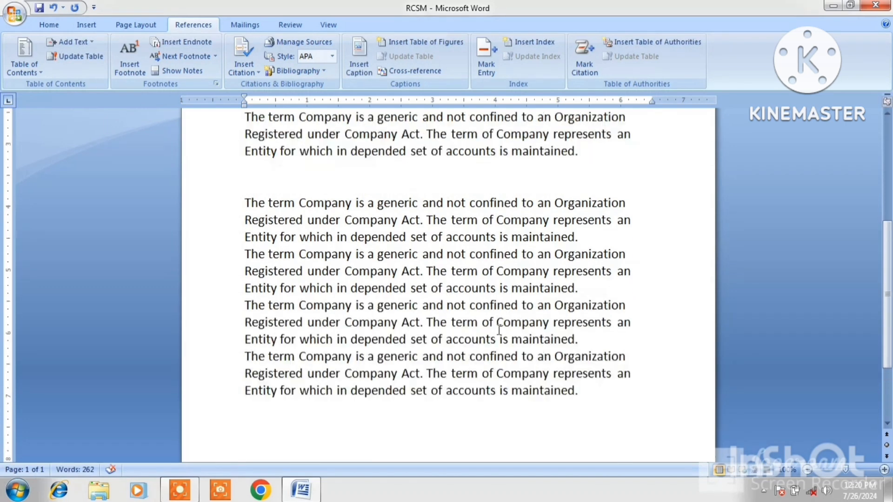
{"action": "key", "text": "Up"}
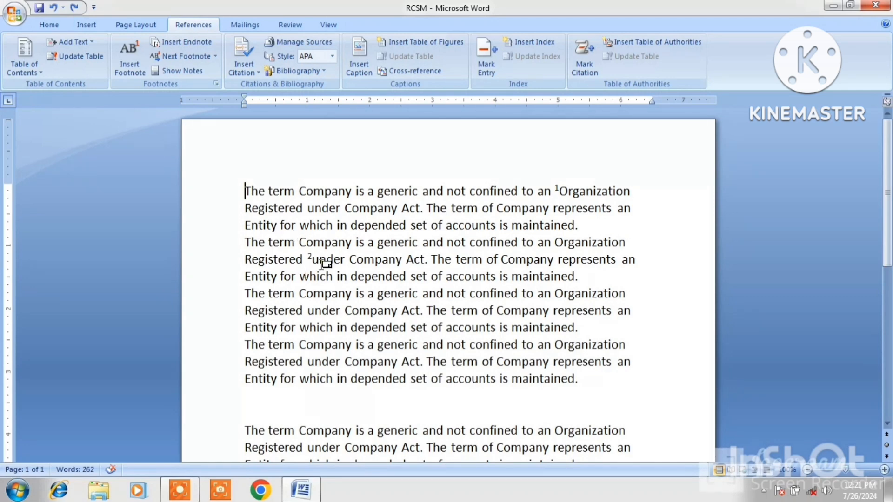
{"action": "left_click", "coordinate": [301, 277]}
{"action": "left_click", "coordinate": [195, 42]}
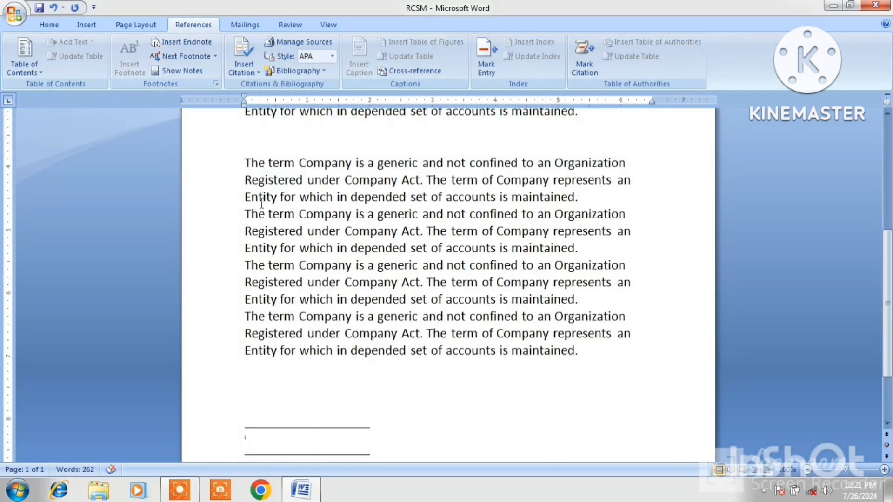
{"action": "type", "text": "WHICH - KAU"}
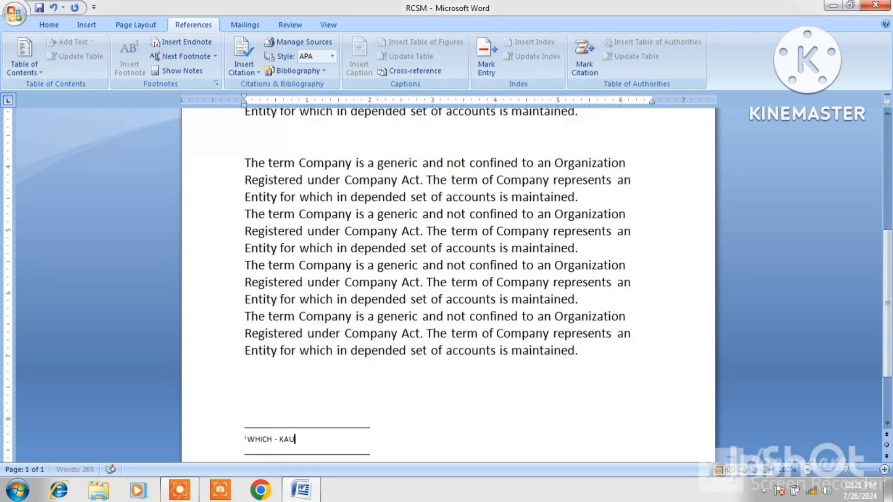
{"action": "type", "text": "N"}
Step: Return to the upper body text and jump between the note references with Next Footnote, Previous Footnote and Next Endnote
{"action": "key", "text": "Up"}
{"action": "key", "text": "Up"}
{"action": "key", "text": "Up"}
{"action": "key", "text": "Up"}
{"action": "key", "text": "Up"}
{"action": "key", "text": "Up"}
{"action": "key", "text": "Up"}
{"action": "key", "text": "Up"}
{"action": "key", "text": "Up"}
{"action": "key", "text": "Up"}
{"action": "key", "text": "Up"}
{"action": "key", "text": "Up"}
{"action": "key", "text": "Up"}
{"action": "key", "text": "Up"}
{"action": "key", "text": "Up"}
{"action": "key", "text": "Up"}
{"action": "key", "text": "Up"}
{"action": "key", "text": "Up"}
{"action": "key", "text": "Up"}
{"action": "key", "text": "Up"}
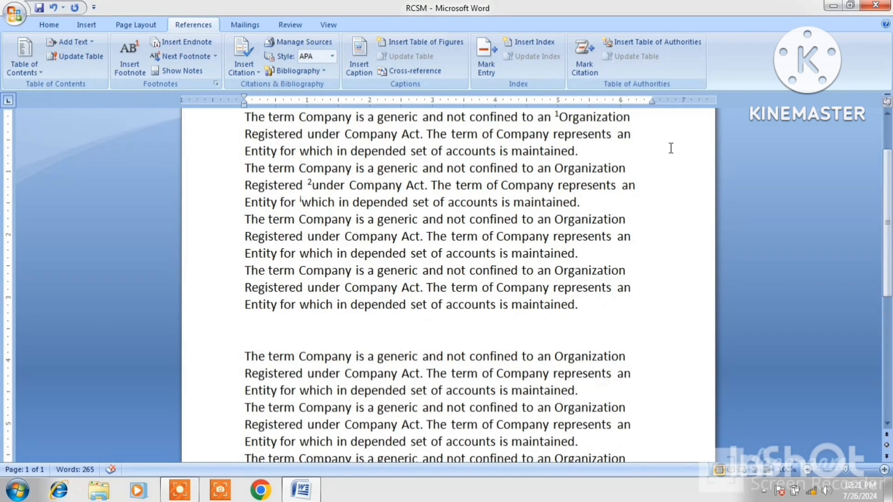
{"action": "left_click", "coordinate": [174, 55]}
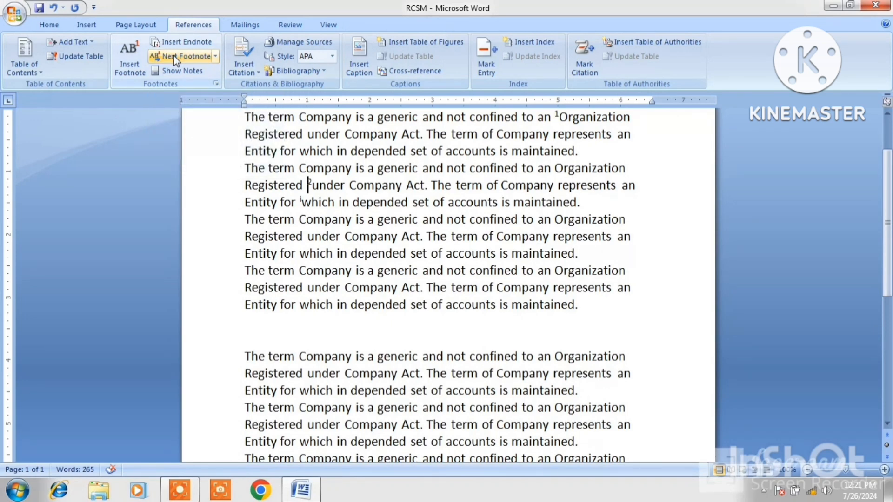
{"action": "left_click", "coordinate": [216, 58]}
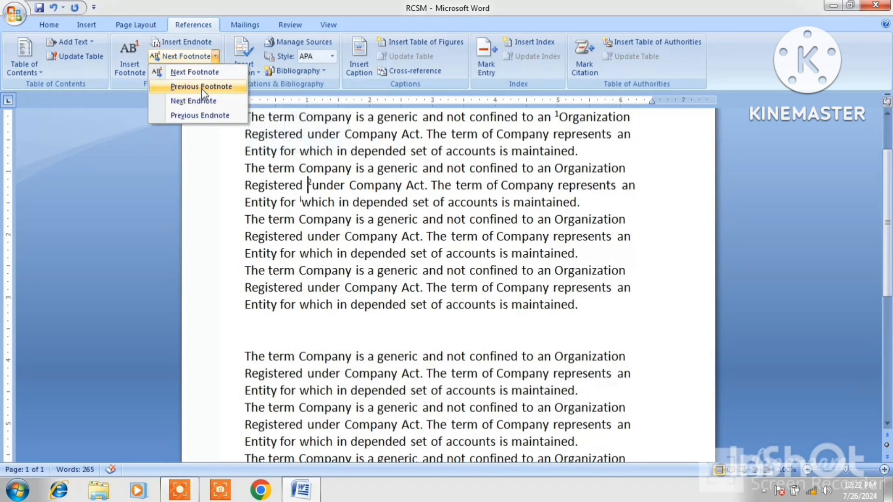
{"action": "left_click", "coordinate": [203, 88]}
{"action": "left_click", "coordinate": [216, 56]}
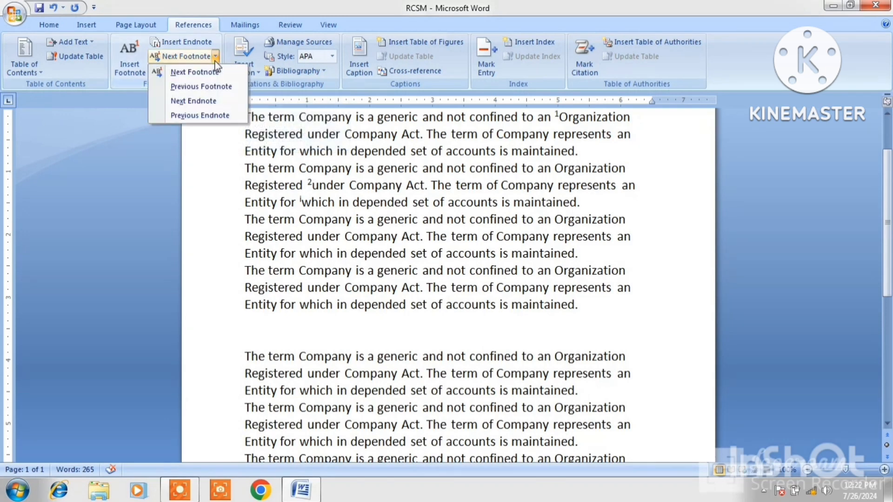
{"action": "left_click", "coordinate": [201, 102]}
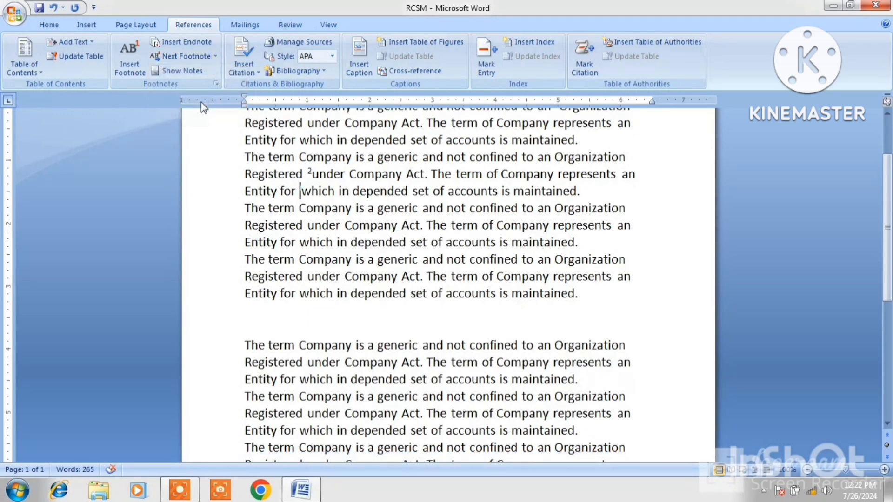
Step: Show the document's notes, choosing to view the endnote area
{"action": "left_click", "coordinate": [175, 72]}
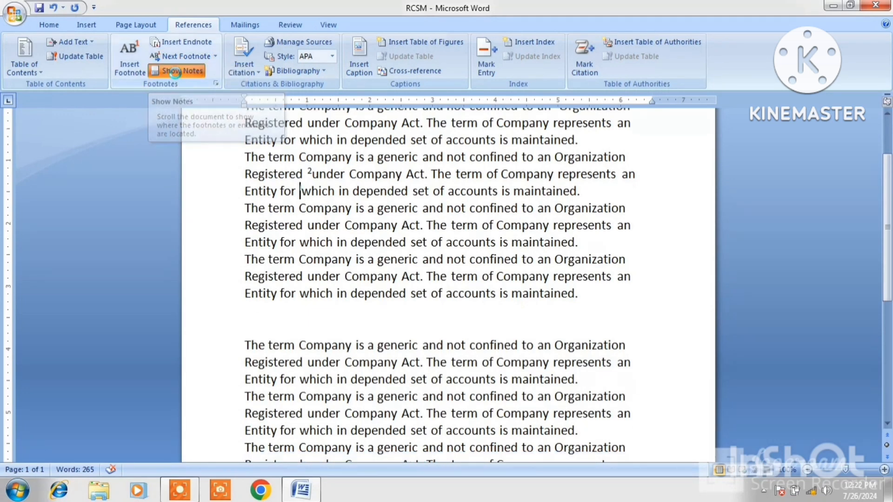
{"action": "left_click", "coordinate": [421, 246]}
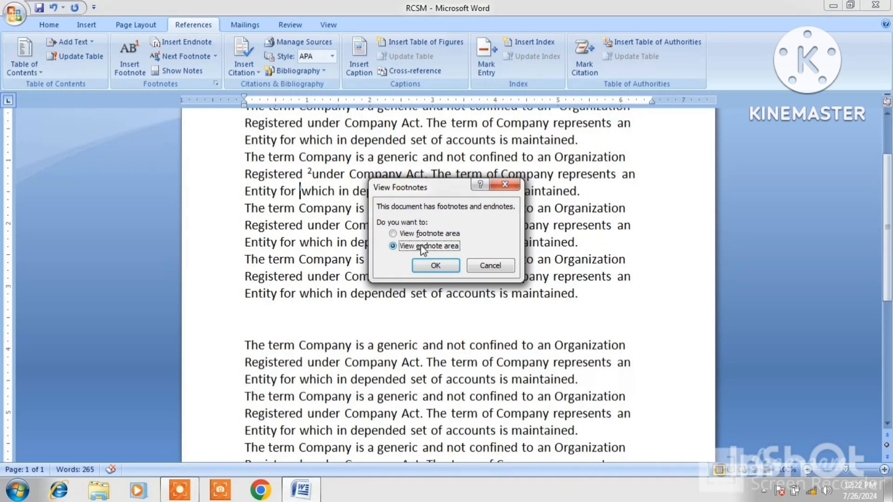
{"action": "left_click", "coordinate": [433, 266]}
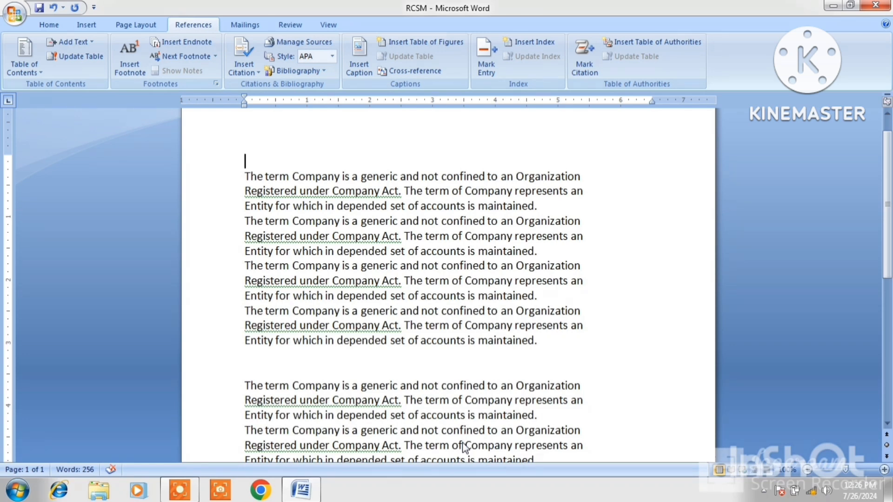
Step: Start adding a new citation source and shift the Create Source dialog aside
{"action": "left_click", "coordinate": [257, 75]}
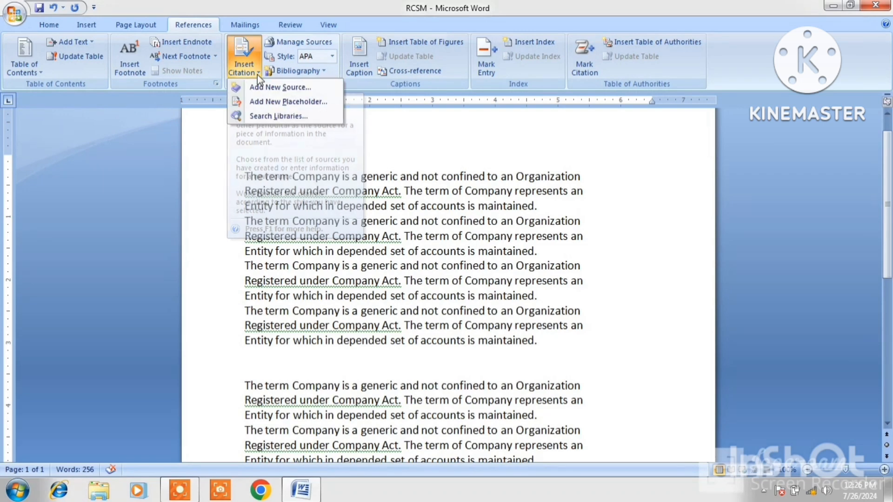
{"action": "left_click", "coordinate": [267, 88]}
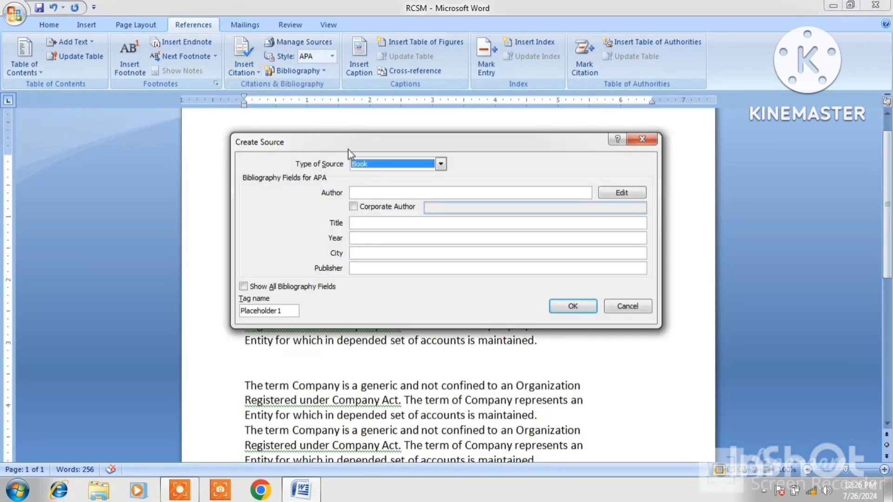
{"action": "left_click_drag", "start_coordinate": [348, 147], "coordinate": [225, 185]}
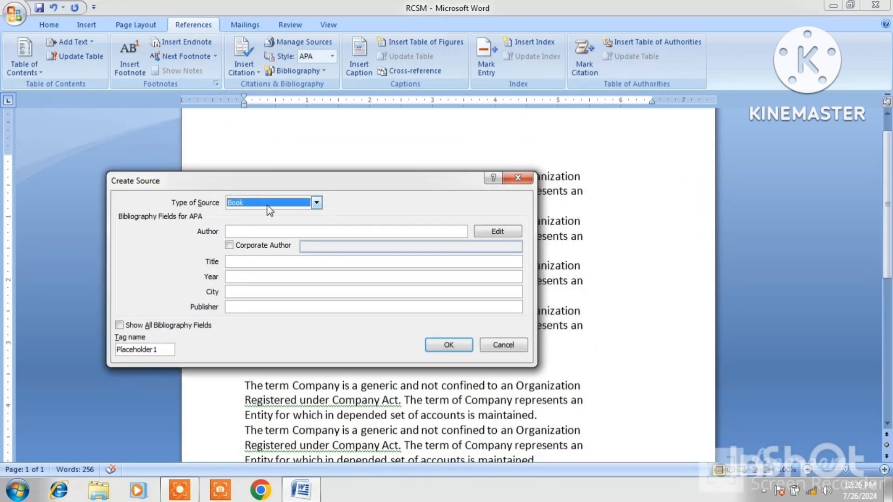
Step: Look through the available source types for the new citation source, keeping Book as the type
{"action": "left_click", "coordinate": [317, 203]}
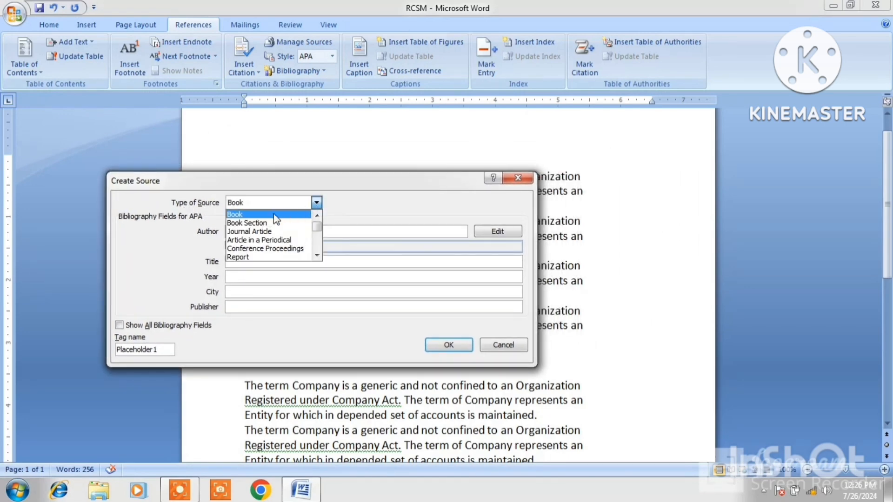
{"action": "left_click", "coordinate": [317, 255]}
{"action": "left_click", "coordinate": [317, 256]}
{"action": "left_click", "coordinate": [316, 255]}
{"action": "left_click", "coordinate": [317, 256]}
{"action": "left_click", "coordinate": [317, 256]}
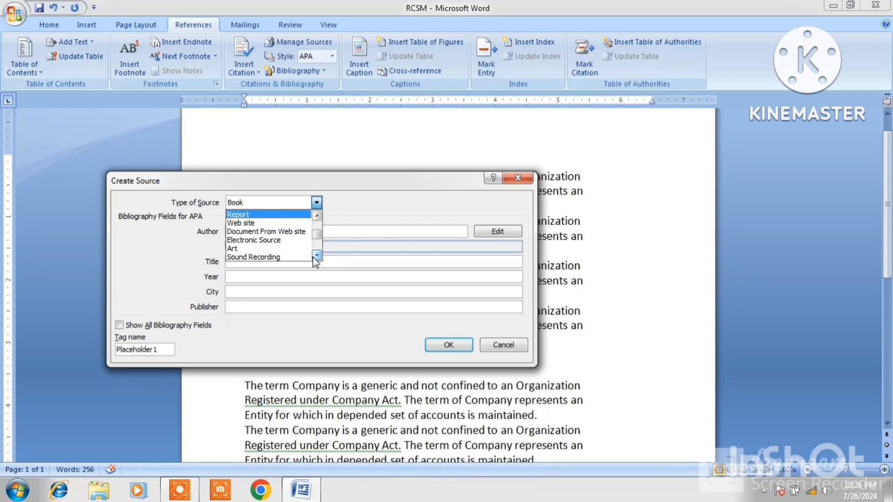
{"action": "left_click", "coordinate": [317, 255]}
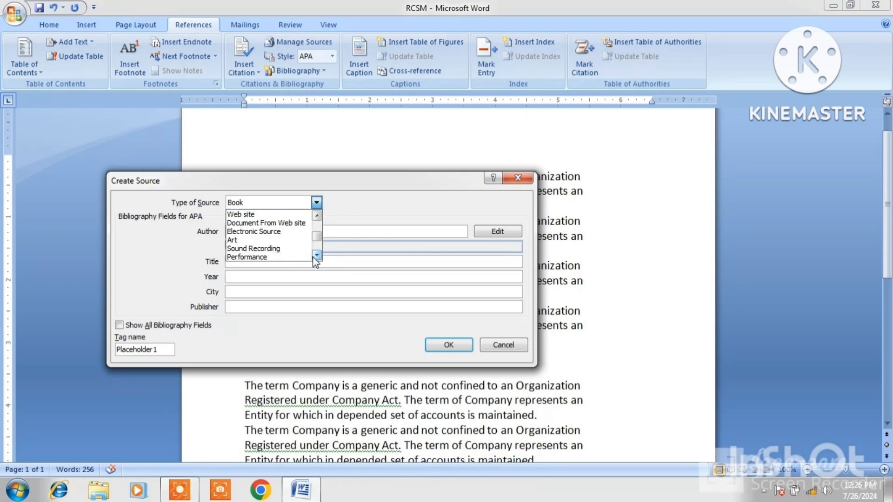
{"action": "left_click", "coordinate": [314, 257]}
{"action": "left_click", "coordinate": [314, 256]}
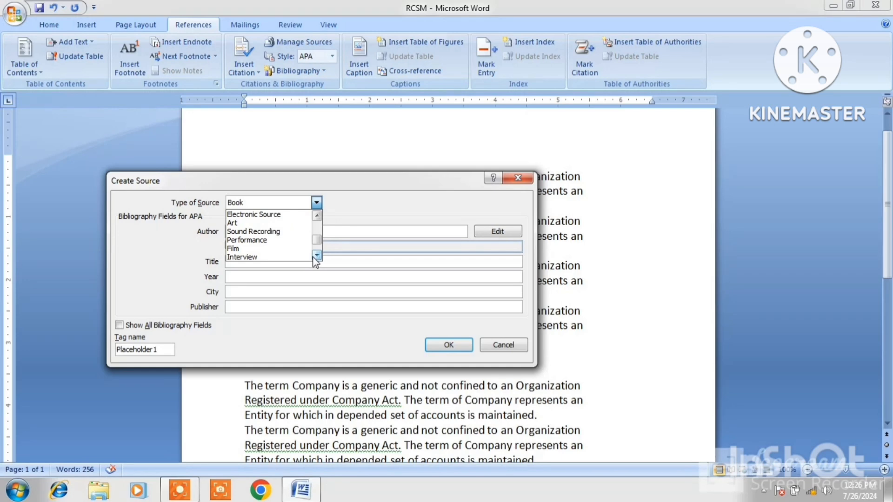
{"action": "left_click", "coordinate": [317, 204]}
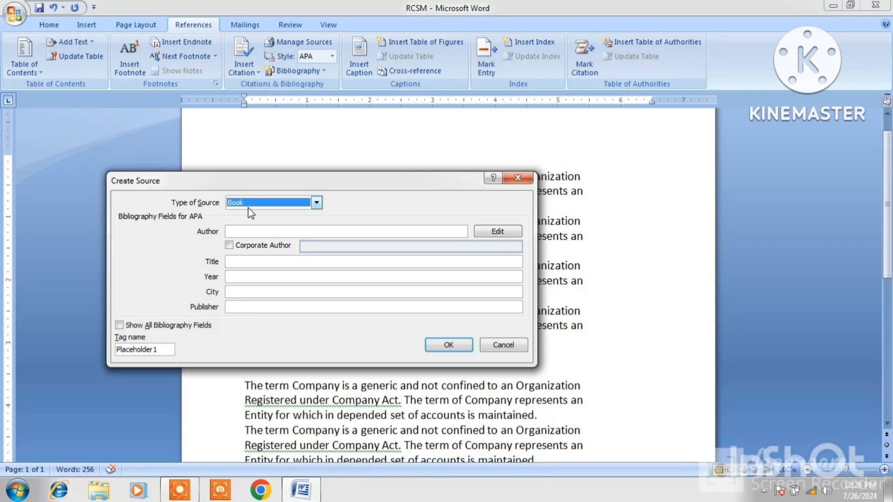
Step: Fill in the book source's author name, the title CCC BOOK and the year 2024
{"action": "left_click", "coordinate": [251, 231]}
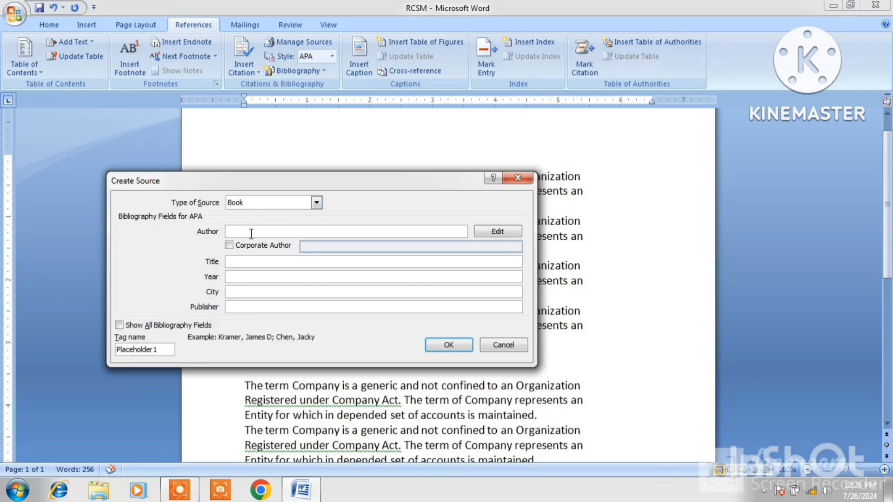
{"action": "type", "text": "SIR TEJ"}
{"action": "left_click", "coordinate": [251, 263]}
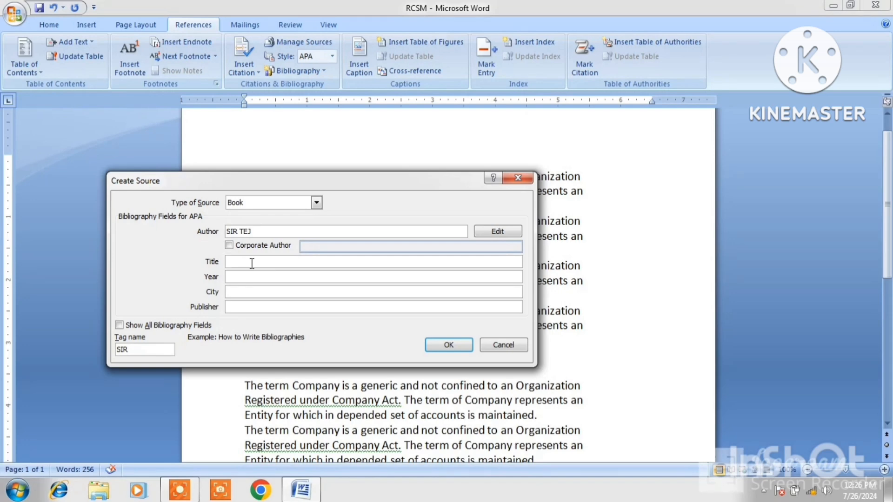
{"action": "type", "text": "CCC BOOK"}
{"action": "left_click", "coordinate": [243, 274]}
{"action": "type", "text": "2024"}
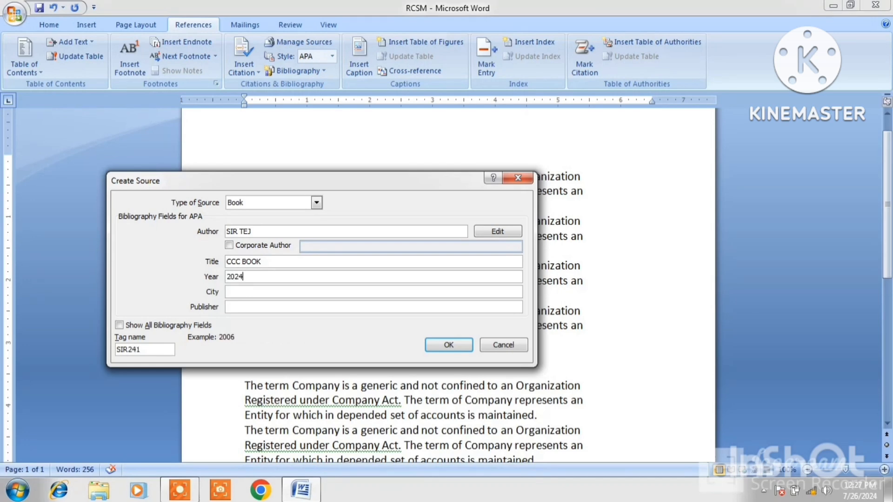
Step: Set the city to KANPUR and the publisher to TEJ PUBLICATINS, and create the source
{"action": "left_click", "coordinate": [245, 292]}
{"action": "type", "text": "KANPUR"}
{"action": "left_click", "coordinate": [243, 307]}
{"action": "type", "text": "TE"}
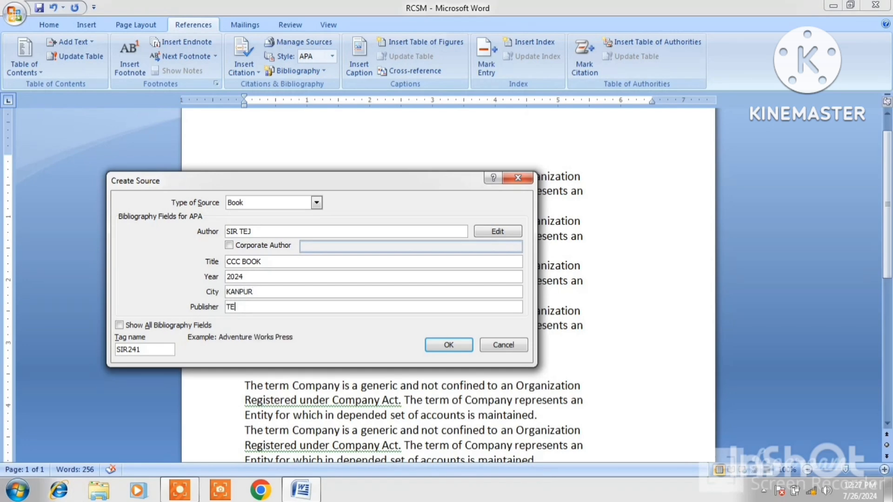
{"action": "type", "text": "J PUBLICATINS"}
{"action": "left_click", "coordinate": [444, 346]}
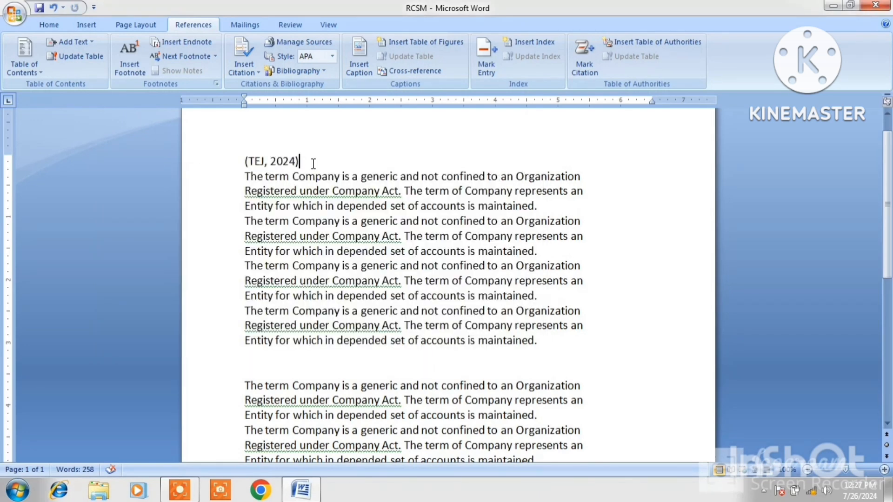
Step: Delete the inserted citation above the body text and insert the built-in Bibliography in its place
{"action": "key", "text": "BackSpace"}
{"action": "key", "text": "BackSpace"}
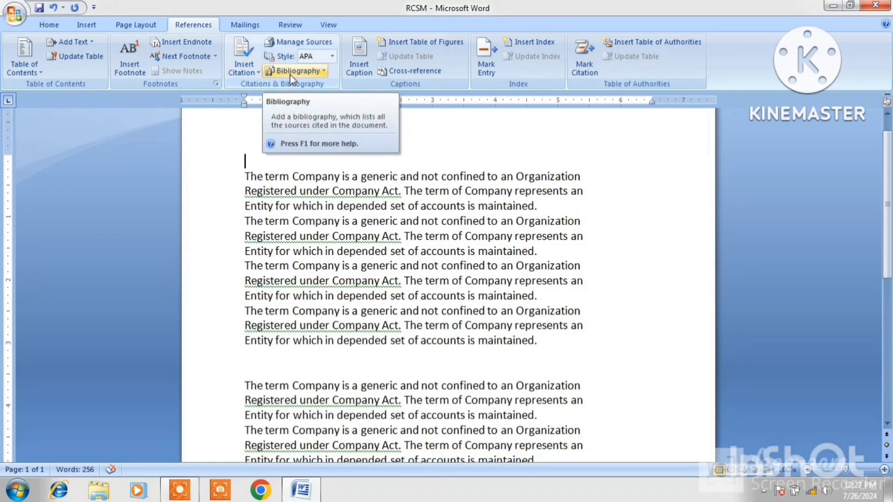
{"action": "left_click", "coordinate": [302, 74]}
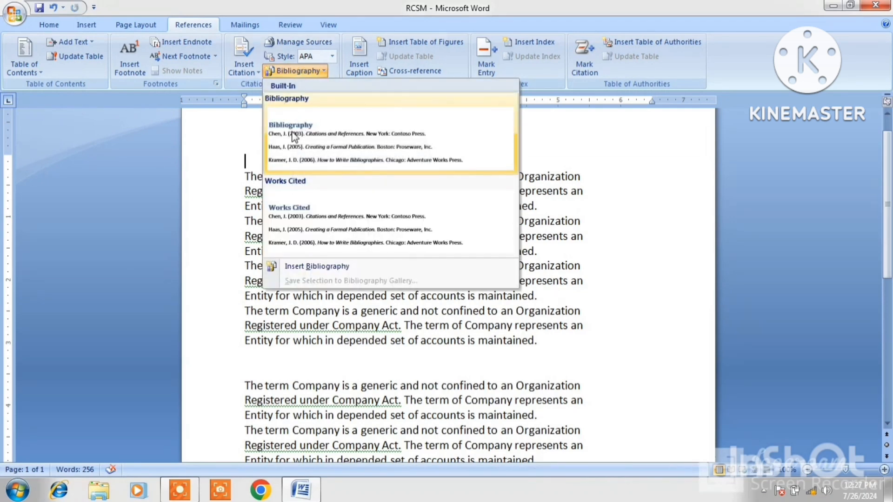
{"action": "left_click", "coordinate": [298, 138]}
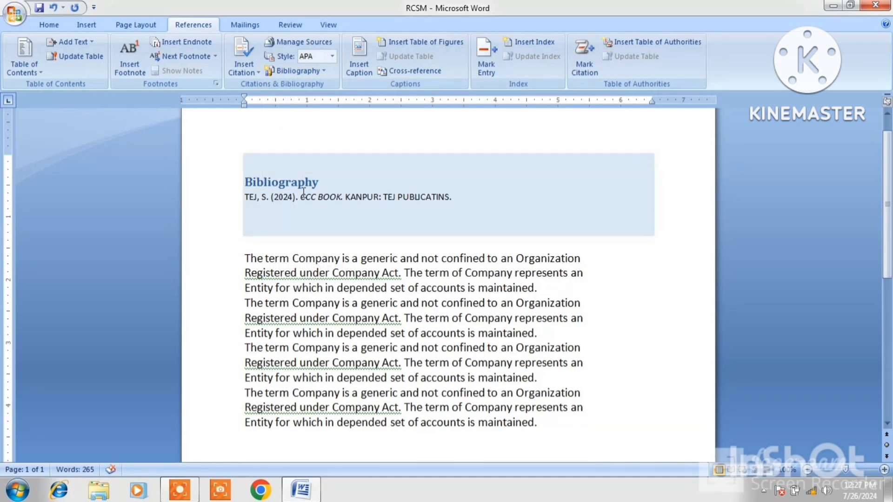
{"action": "left_click", "coordinate": [318, 197]}
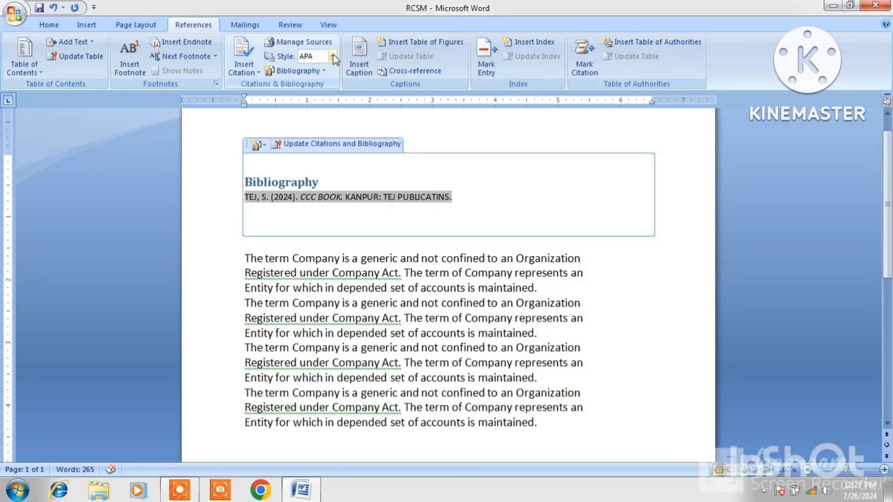
Step: Edit the CCC BOOK source in the Source Manager so its publisher reads TEJ PUBLICATINS PVT. LTD
{"action": "left_click", "coordinate": [327, 44]}
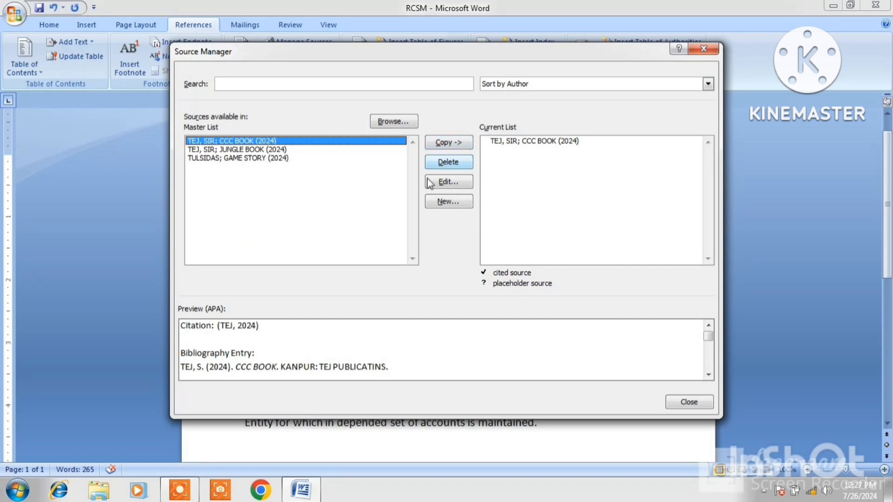
{"action": "left_click", "coordinate": [441, 184]}
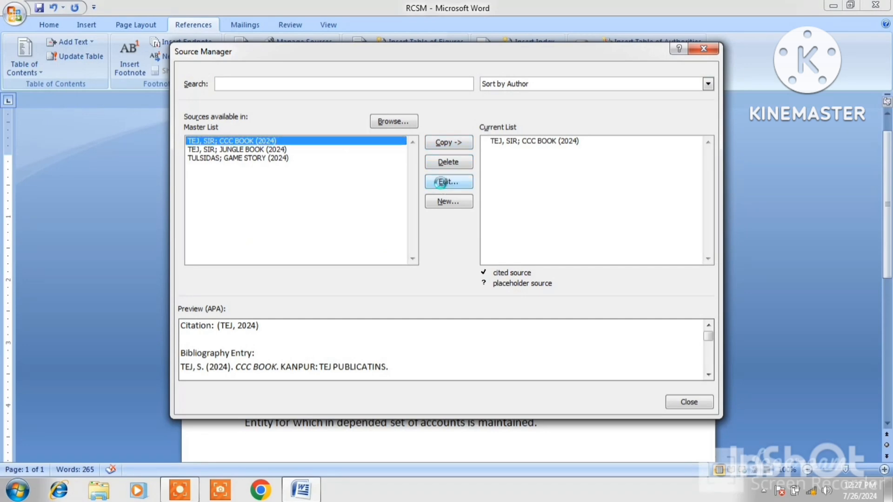
{"action": "left_click", "coordinate": [302, 307]}
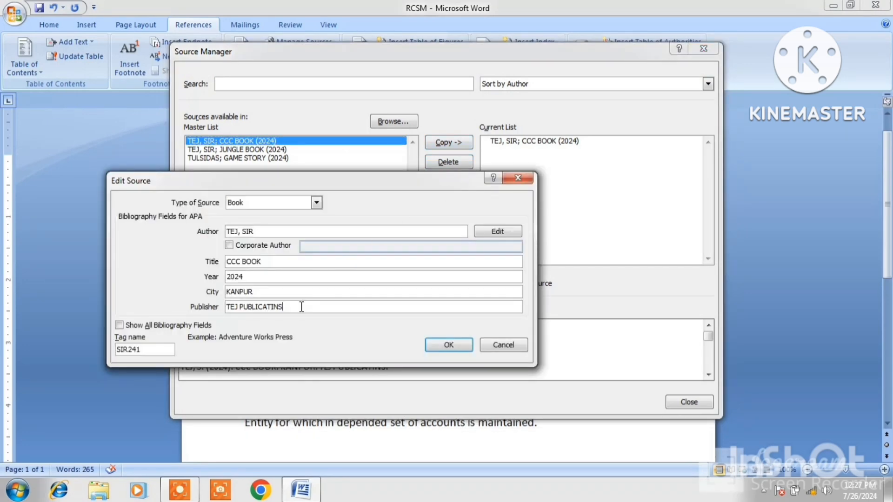
{"action": "type", "text": "PVT. LTD."}
{"action": "left_click", "coordinate": [461, 344]}
{"action": "left_click", "coordinate": [401, 278]}
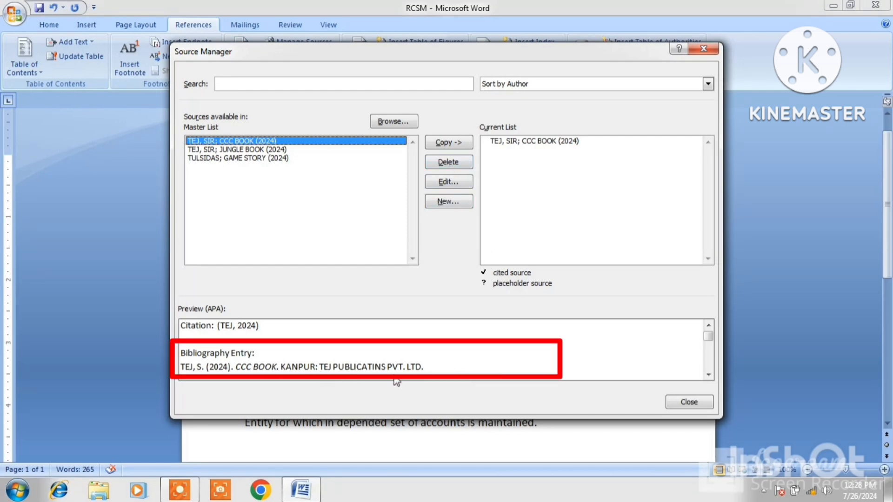
{"action": "left_click", "coordinate": [687, 405]}
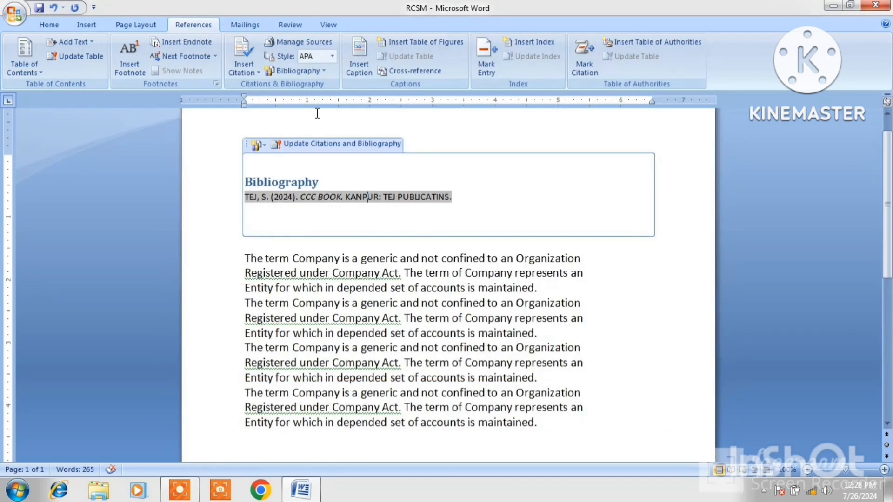
Step: Insert the built-in Bibliography again inside the existing bibliography entry and select its new entry
{"action": "left_click", "coordinate": [302, 72]}
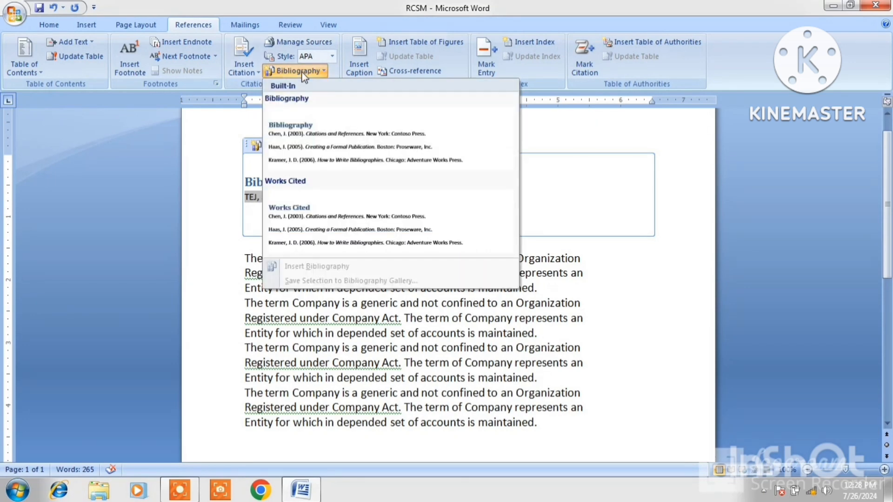
{"action": "left_click", "coordinate": [317, 136]}
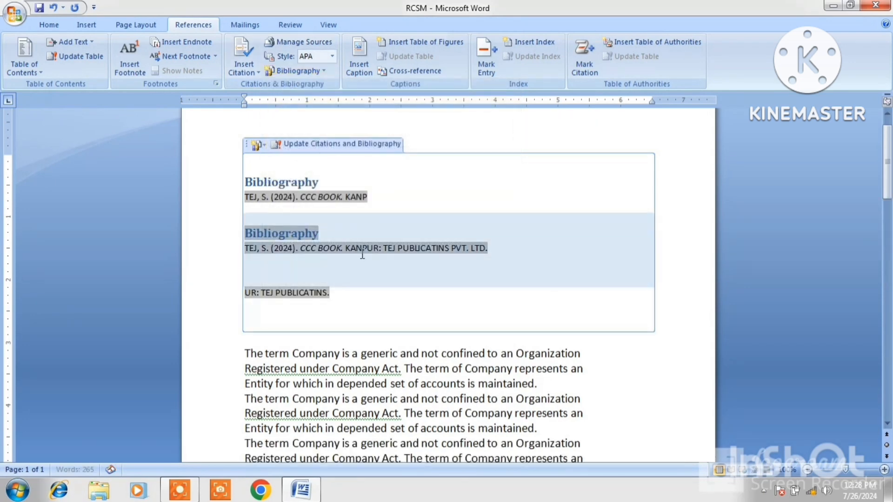
{"action": "left_click", "coordinate": [320, 249]}
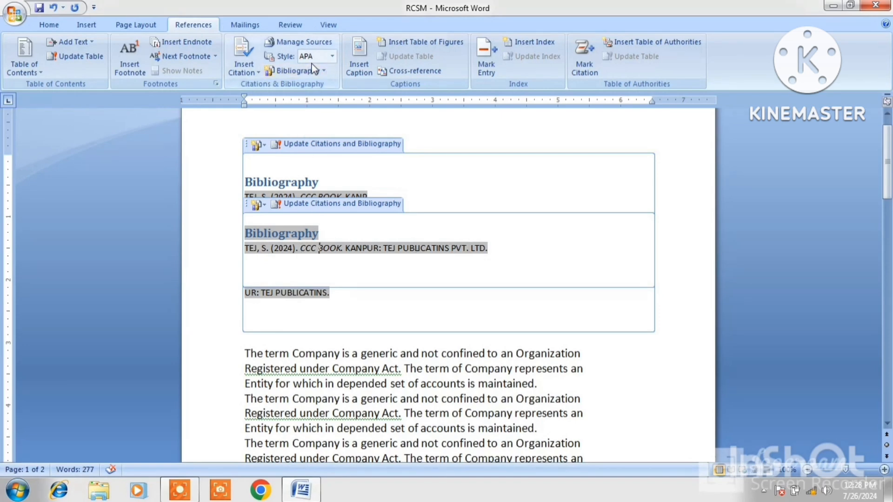
Step: Apply the bibliography styles GB7714, ISO 690 - First Element and Date, and finally Chicago
{"action": "left_click", "coordinate": [332, 56]}
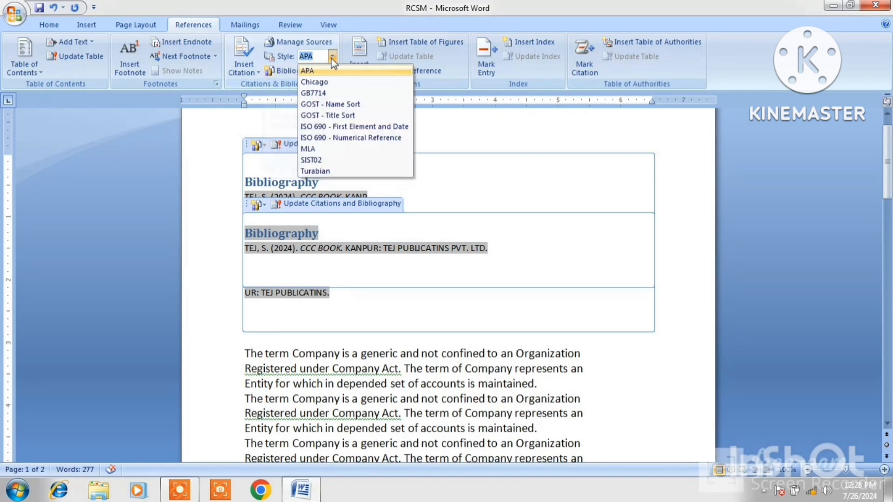
{"action": "left_click", "coordinate": [320, 93]}
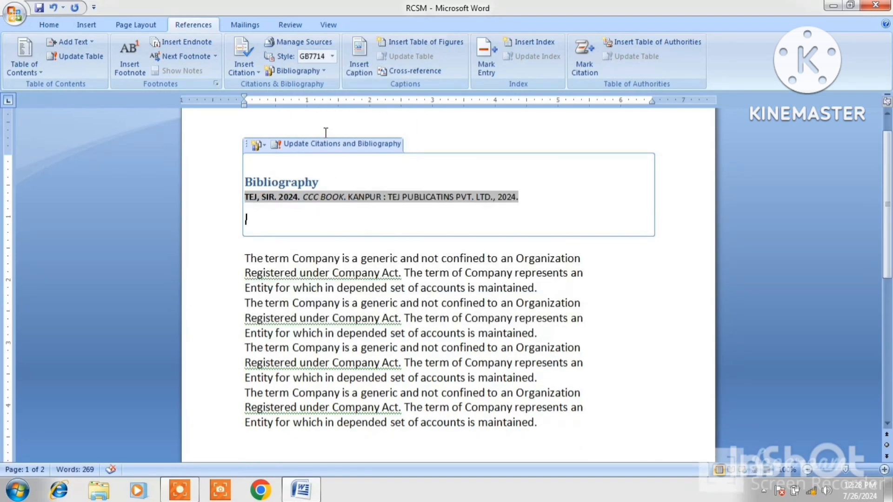
{"action": "left_click", "coordinate": [332, 57]}
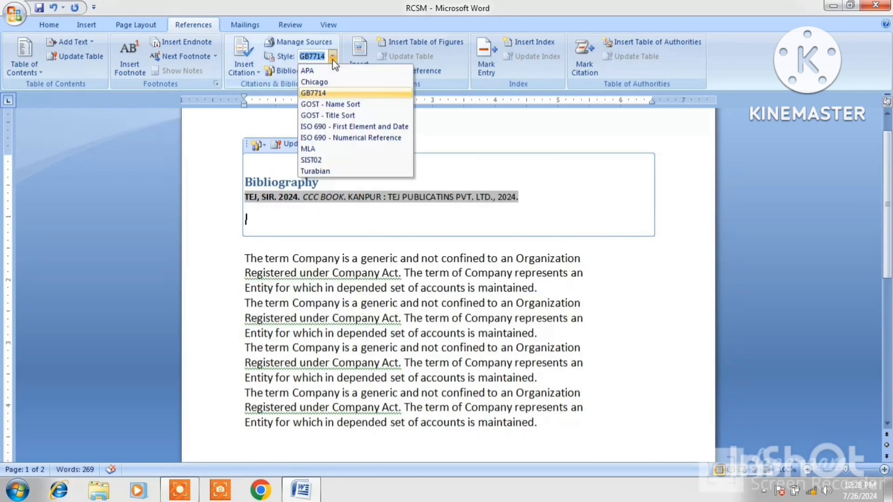
{"action": "left_click", "coordinate": [329, 127]}
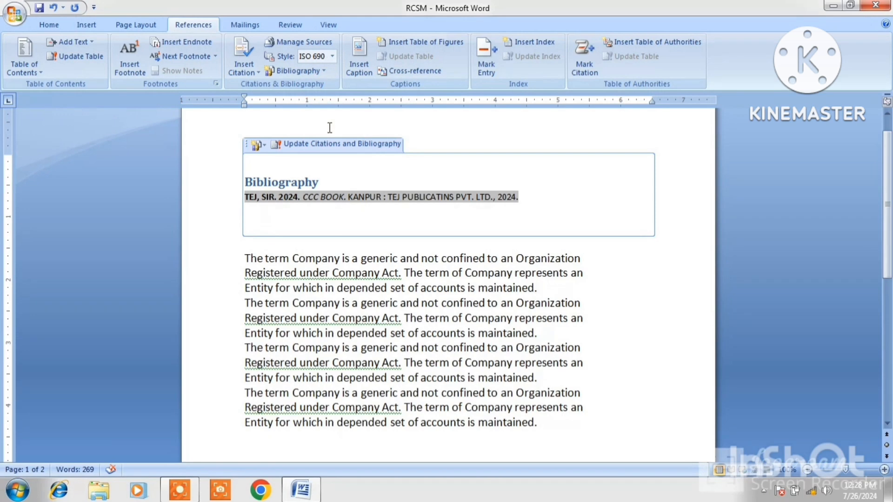
{"action": "left_click", "coordinate": [332, 56]}
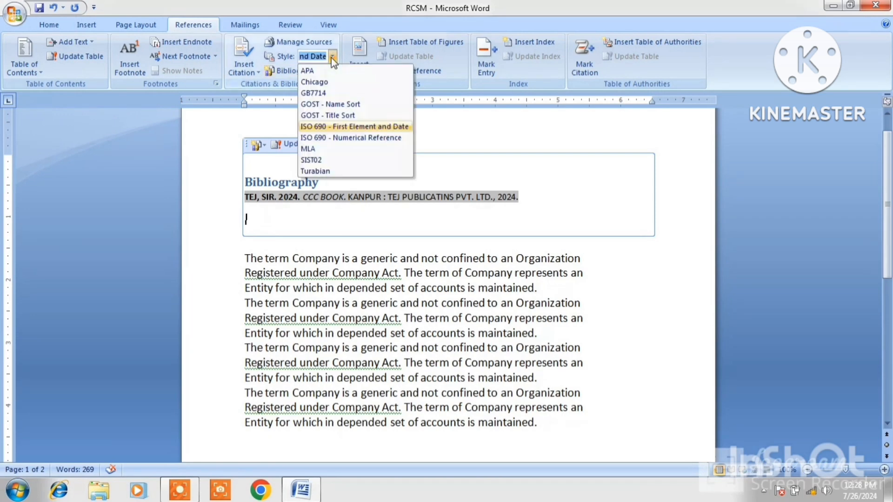
{"action": "left_click", "coordinate": [320, 83]}
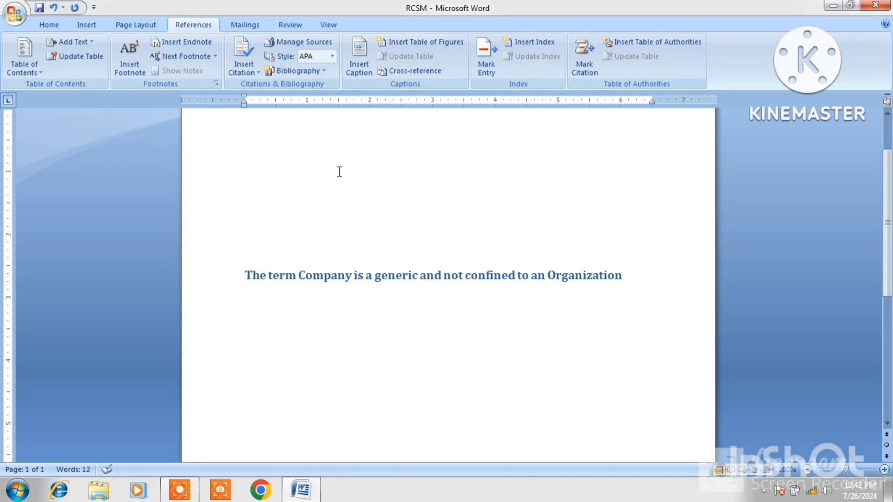
Step: Insert the portrait photo from file below the blue heading line
{"action": "left_click", "coordinate": [87, 25]}
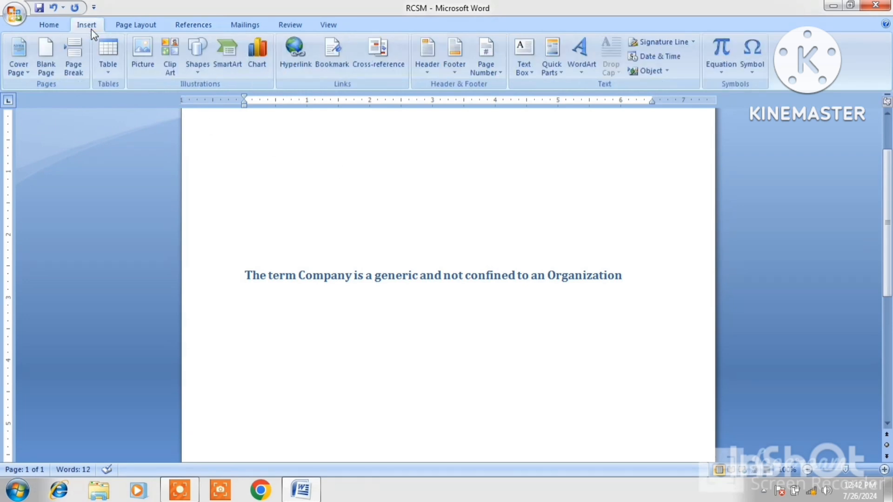
{"action": "left_click", "coordinate": [138, 63]}
{"action": "double_click", "coordinate": [309, 126]}
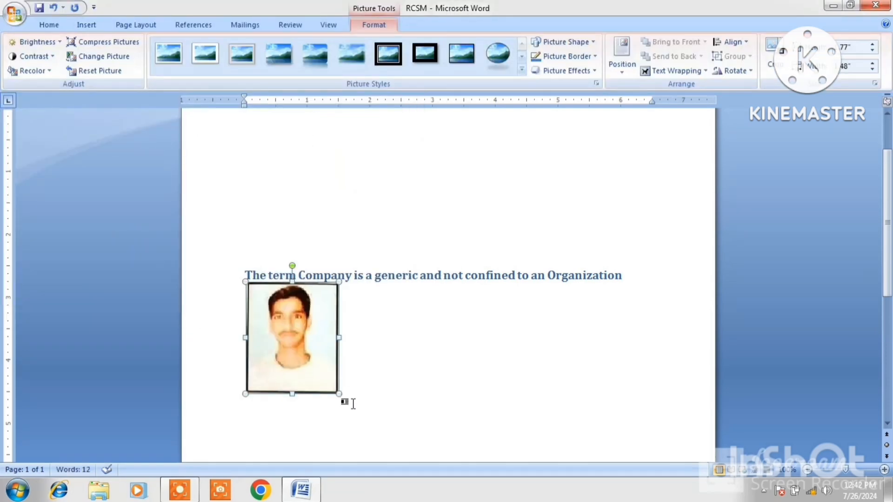
Step: Insert a caption with the PICTURE label on a new line below the portrait, reading PICTURE 1
{"action": "left_click", "coordinate": [342, 401]}
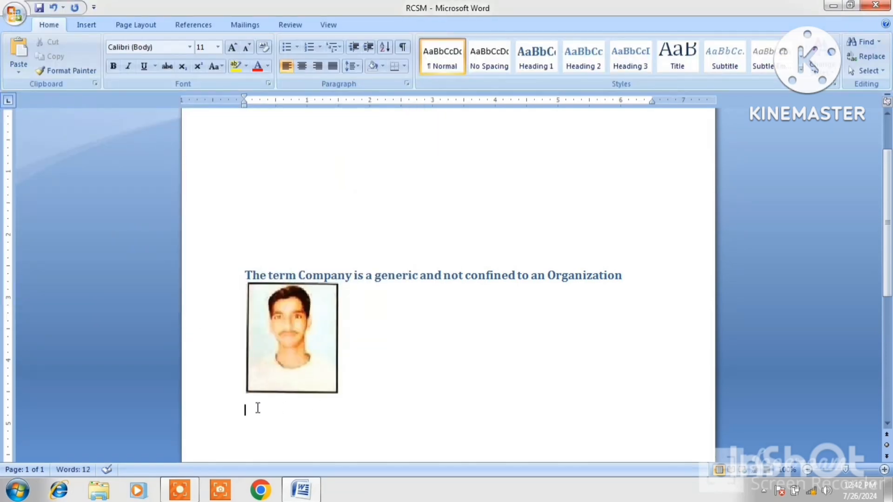
{"action": "left_click", "coordinate": [189, 26]}
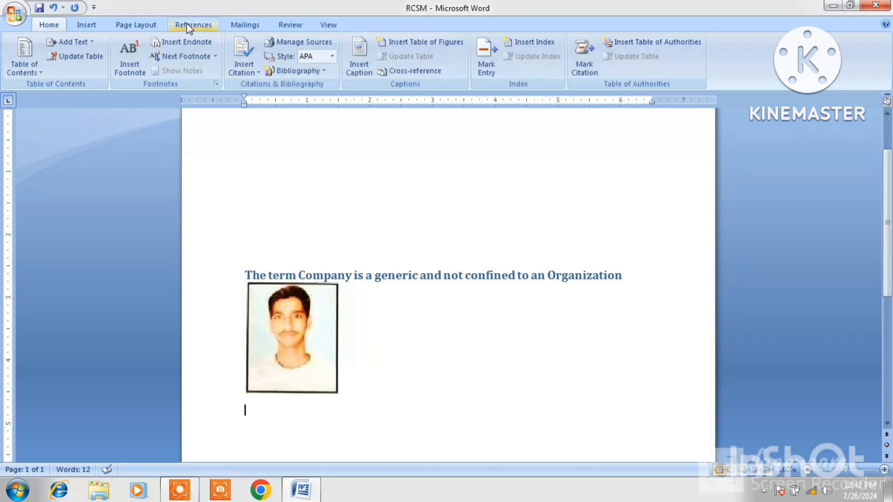
{"action": "left_click", "coordinate": [359, 74]}
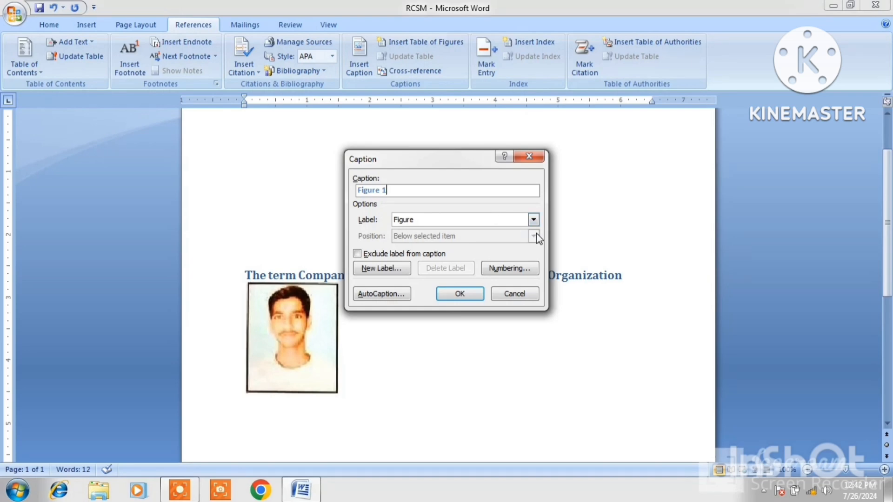
{"action": "left_click", "coordinate": [533, 220]}
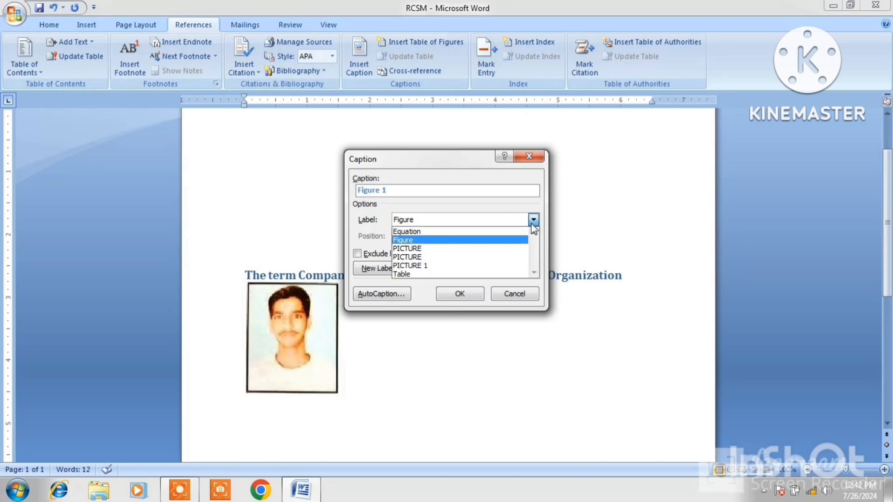
{"action": "left_click", "coordinate": [421, 249]}
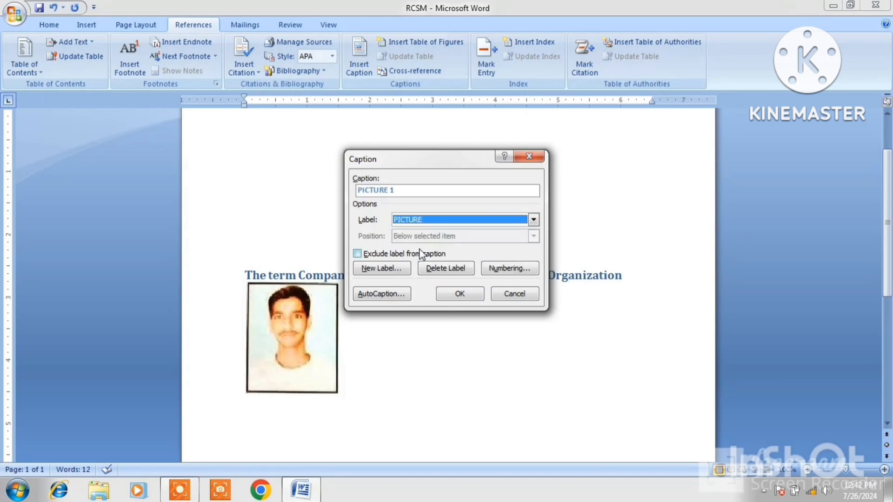
{"action": "left_click", "coordinate": [460, 294]}
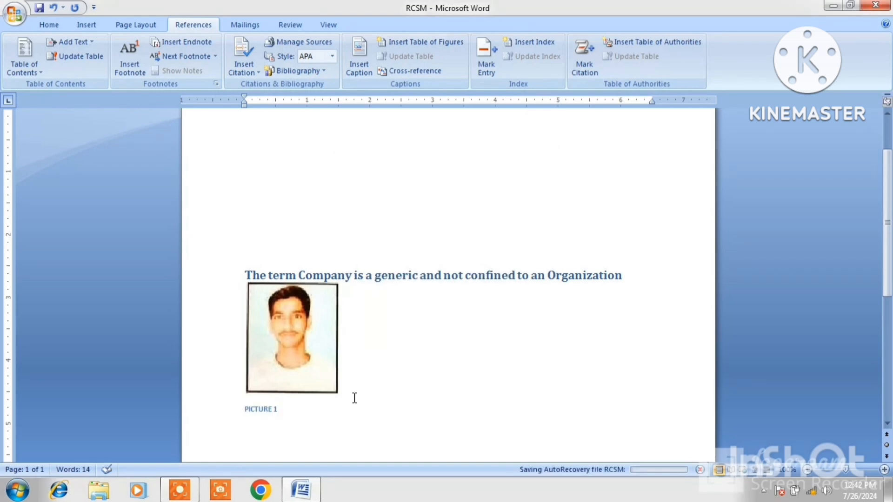
Step: Insert the portrait photo of the man in the red shirt on a new line below the PICTURE 1 caption
{"action": "key", "text": "Return"}
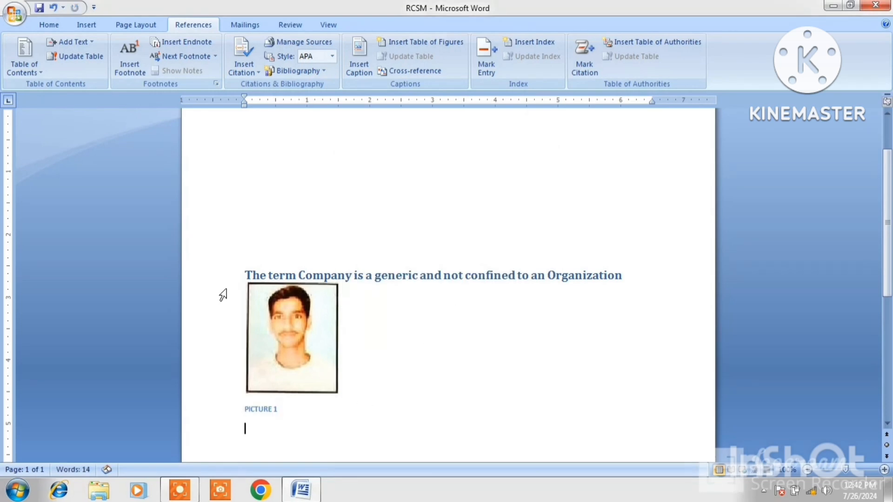
{"action": "left_click", "coordinate": [90, 25]}
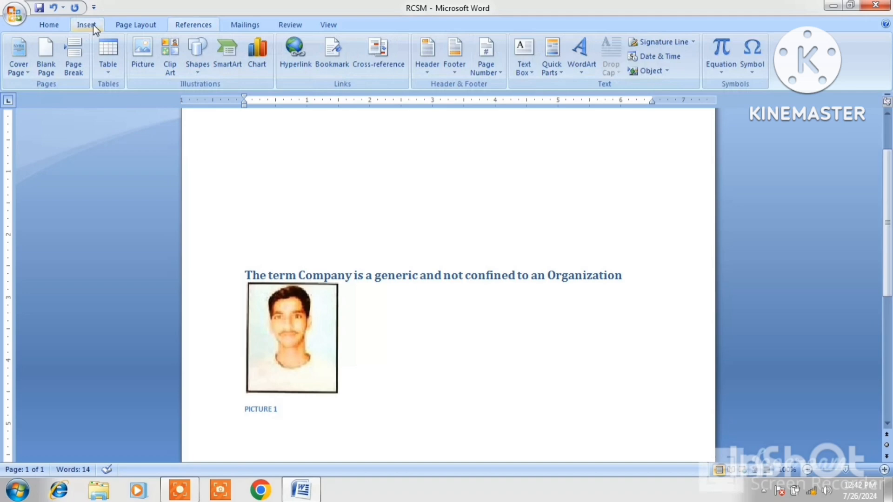
{"action": "left_click", "coordinate": [138, 67]}
{"action": "double_click", "coordinate": [369, 114]}
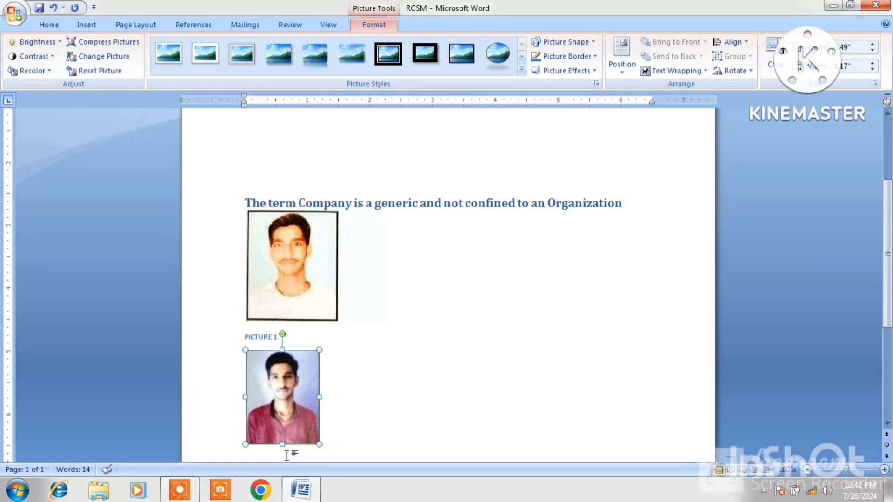
Step: Add the caption PICTURE 2 on a new line below the red-shirt portrait
{"action": "left_click", "coordinate": [347, 442]}
{"action": "key", "text": "Return"}
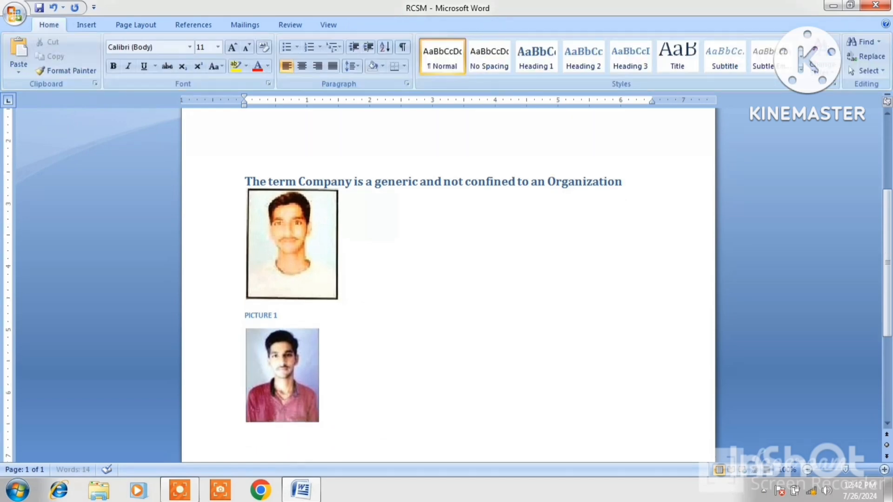
{"action": "left_click", "coordinate": [203, 25]}
{"action": "left_click", "coordinate": [364, 63]}
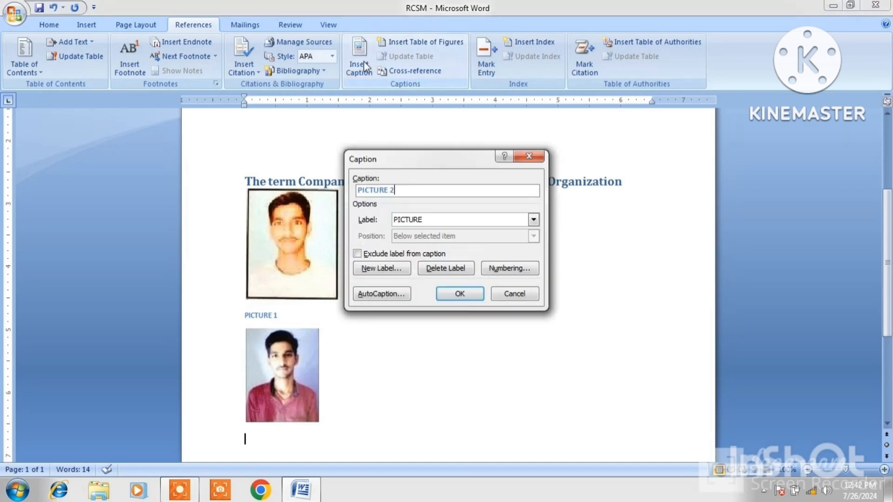
{"action": "left_click", "coordinate": [451, 293]}
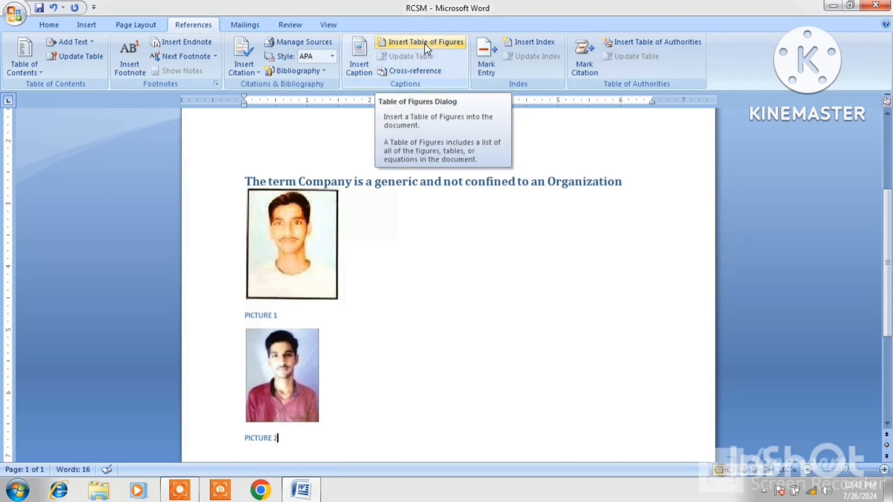
Step: Insert a table of figures for the PICTURE captions above the blue heading, using the solid underline tab leader
{"action": "left_click", "coordinate": [462, 131]}
{"action": "scroll", "coordinate": [463, 131], "scroll_direction": "up", "scroll_amount": 4}
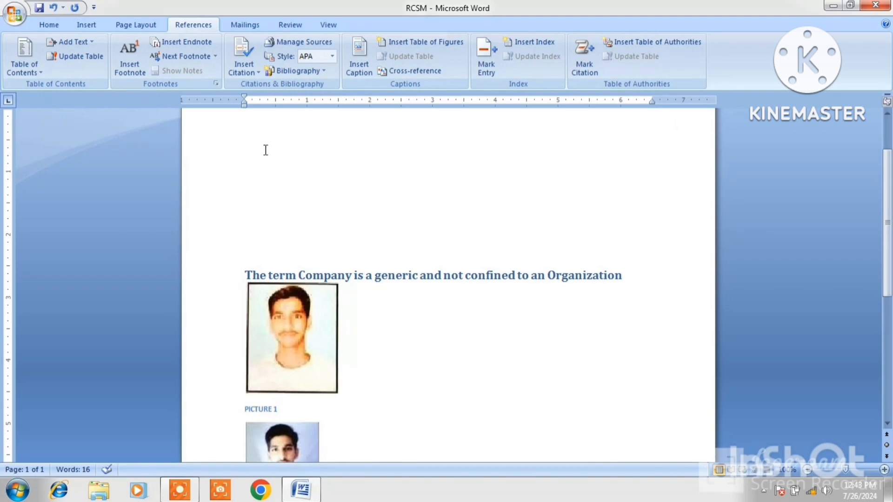
{"action": "key", "text": "Return"}
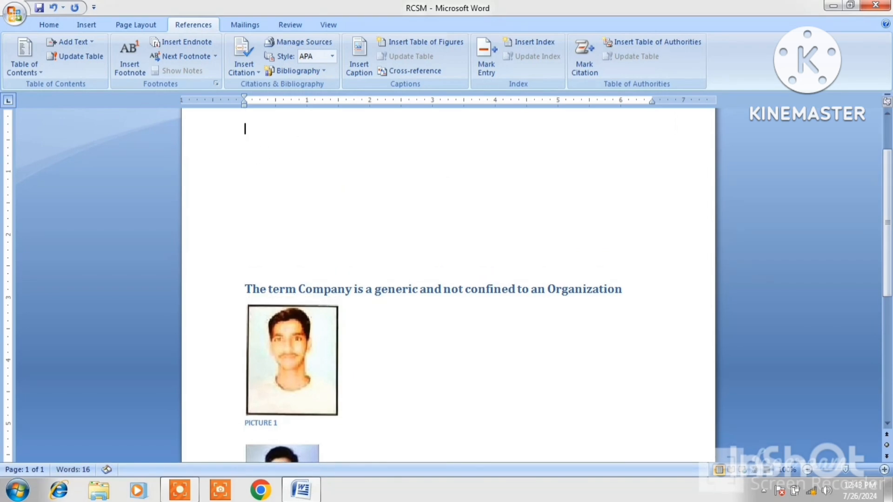
{"action": "left_click", "coordinate": [420, 43]}
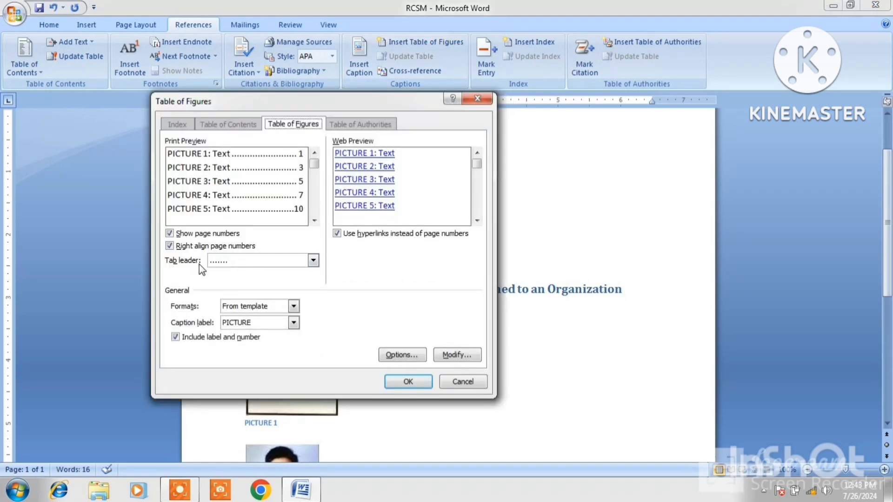
{"action": "left_click", "coordinate": [313, 261]}
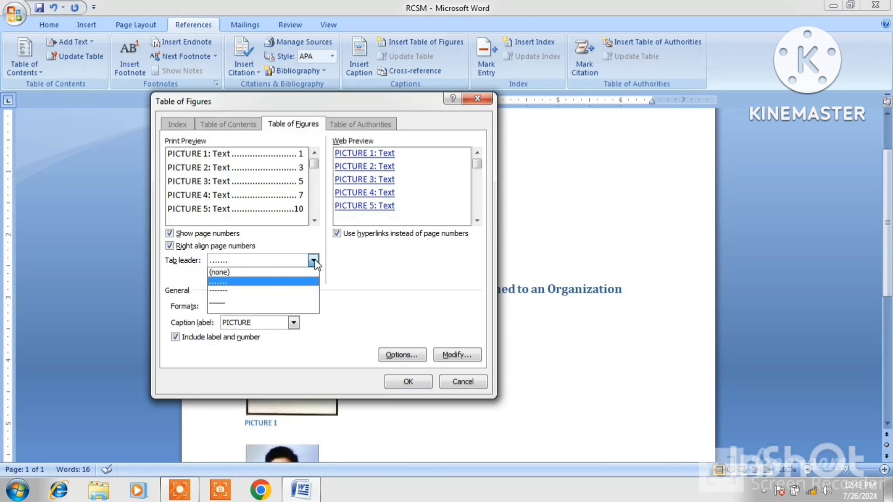
{"action": "left_click", "coordinate": [219, 300]}
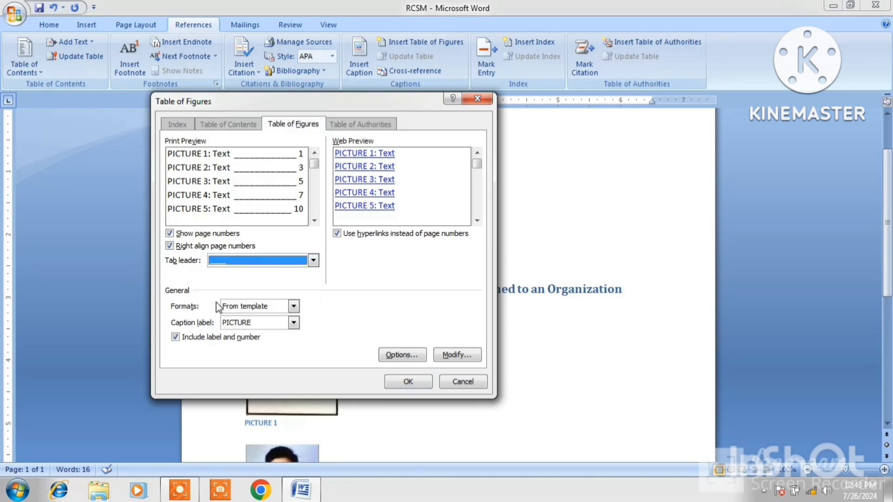
{"action": "left_click", "coordinate": [409, 382]}
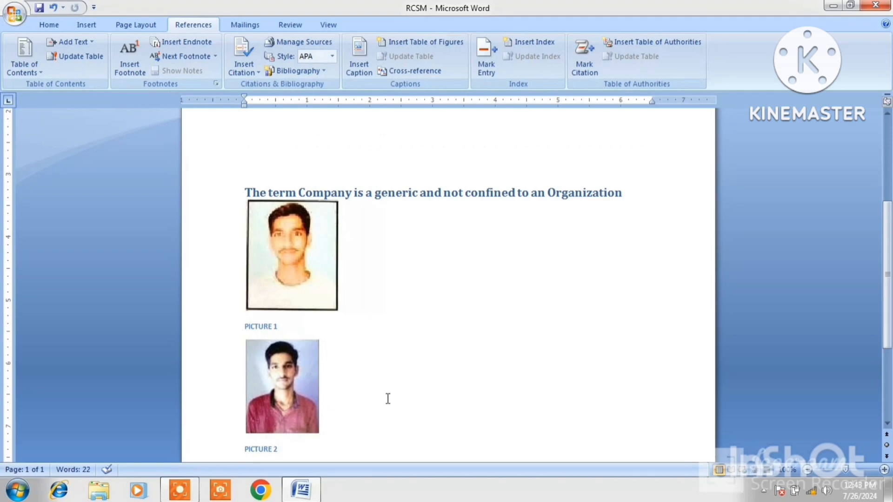
{"action": "key", "text": "Return"}
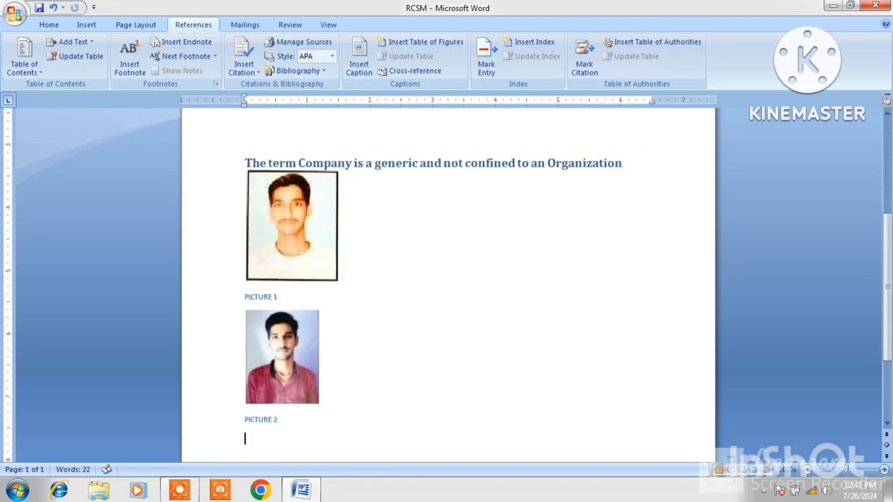
{"action": "left_click", "coordinate": [86, 24]}
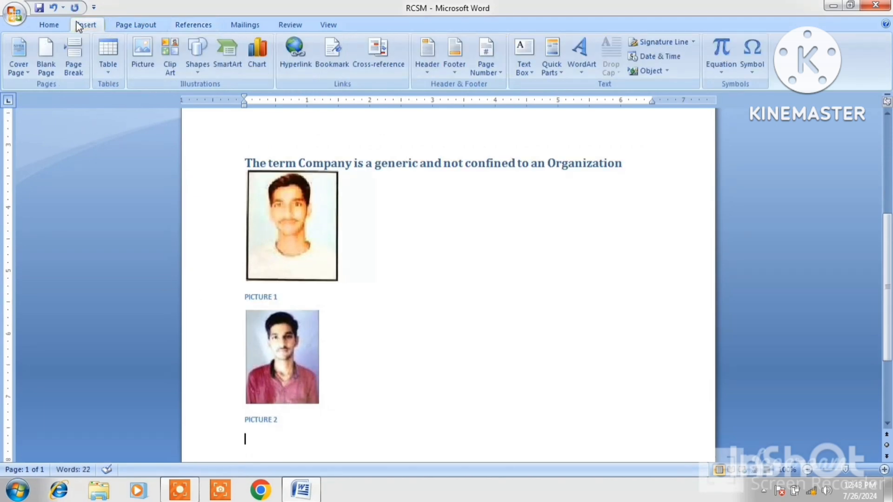
{"action": "left_click", "coordinate": [139, 62]}
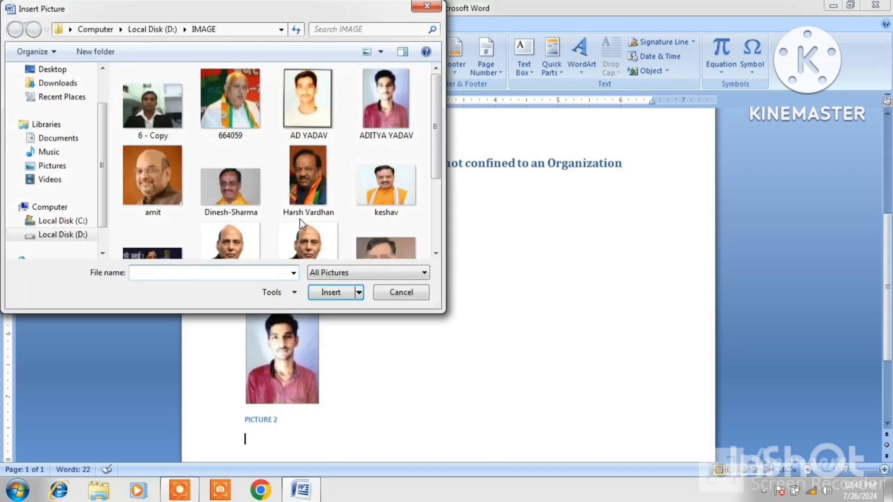
{"action": "left_click", "coordinate": [242, 193]}
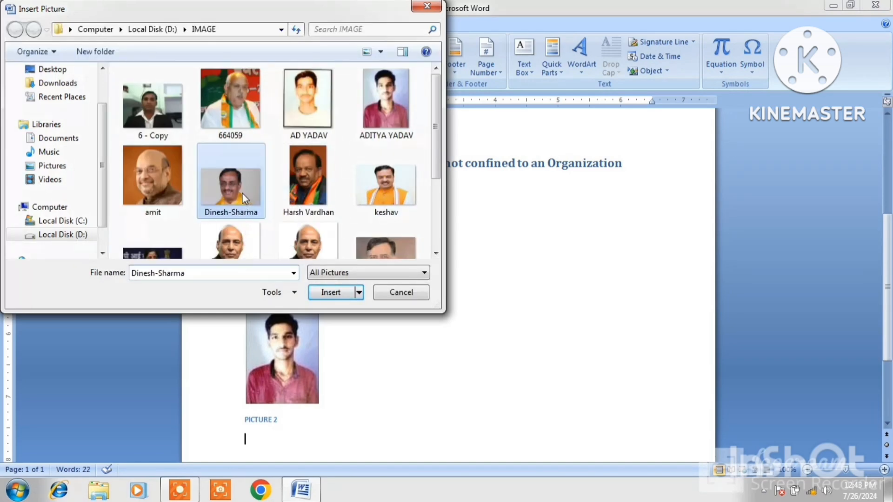
{"action": "left_click", "coordinate": [327, 297]}
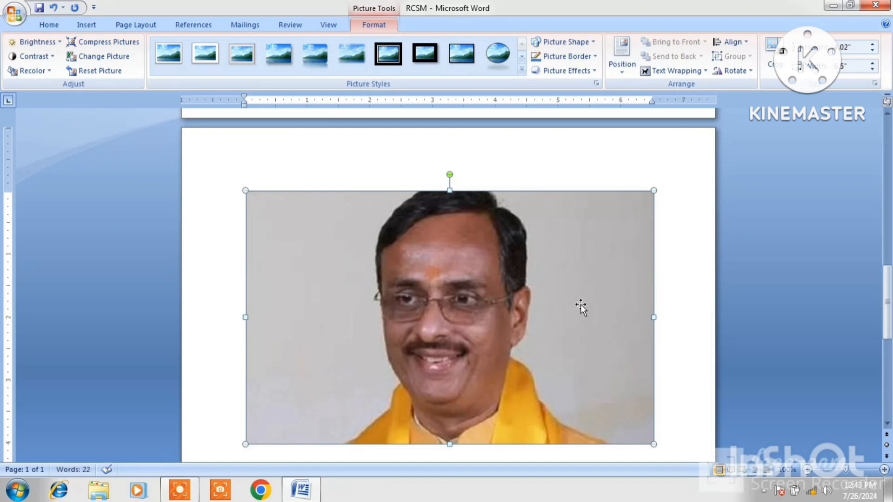
Step: Shrink the newly inserted picture to about 1.65 inches high and 1.78 inches wide
{"action": "left_click_drag", "start_coordinate": [652, 443], "coordinate": [239, 285]}
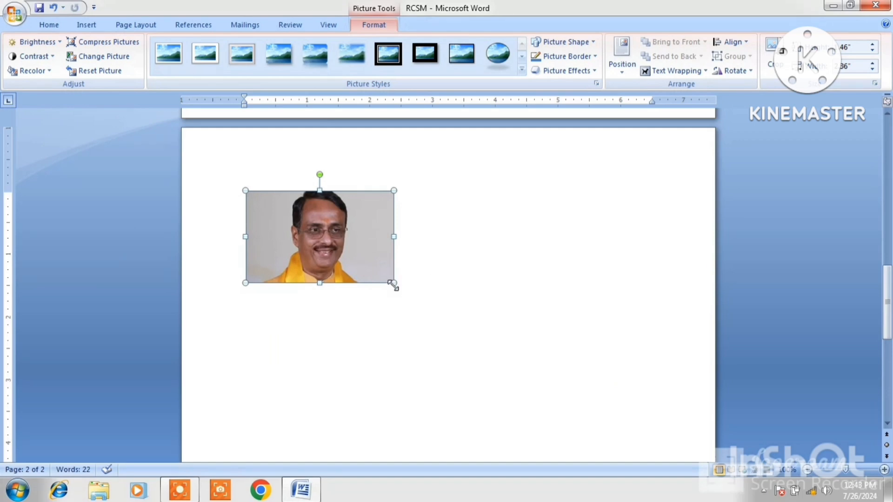
{"action": "left_click_drag", "start_coordinate": [394, 285], "coordinate": [413, 295]}
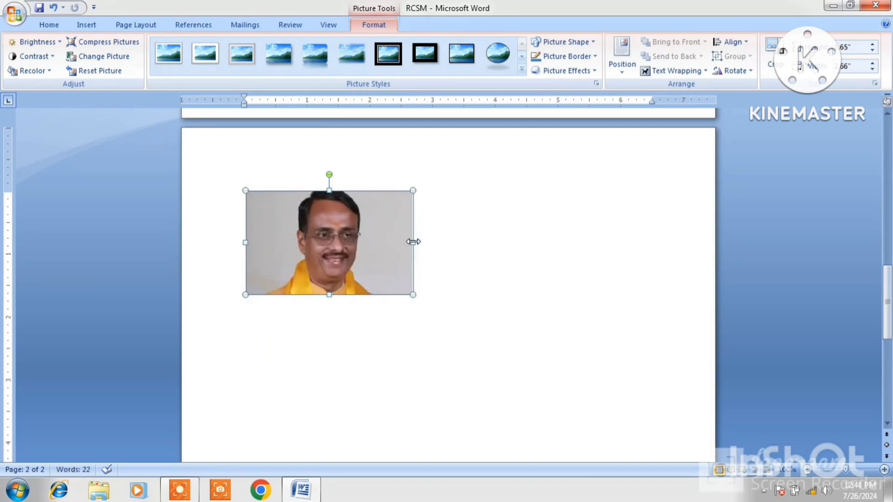
{"action": "left_click_drag", "start_coordinate": [413, 242], "coordinate": [359, 243]}
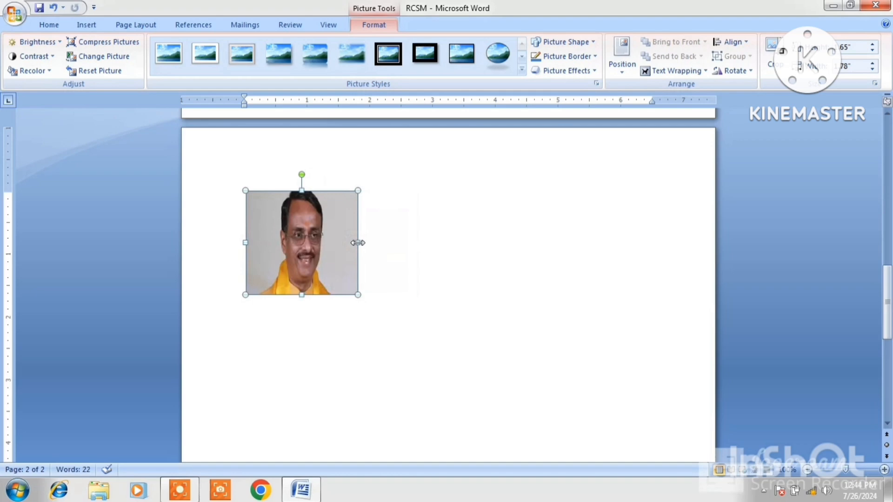
Step: Add the caption PICTURE 3 on a new line below the resized picture on the second page
{"action": "left_click", "coordinate": [436, 180]}
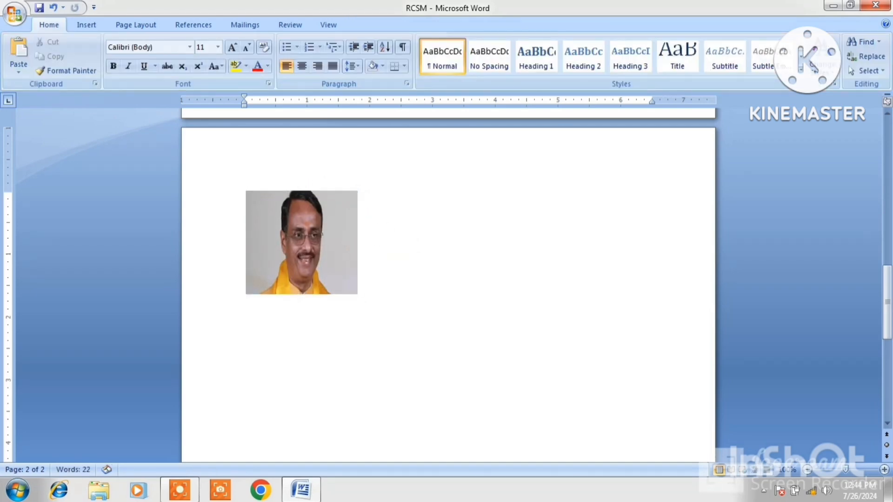
{"action": "left_click", "coordinate": [191, 24]}
{"action": "left_click", "coordinate": [361, 62]}
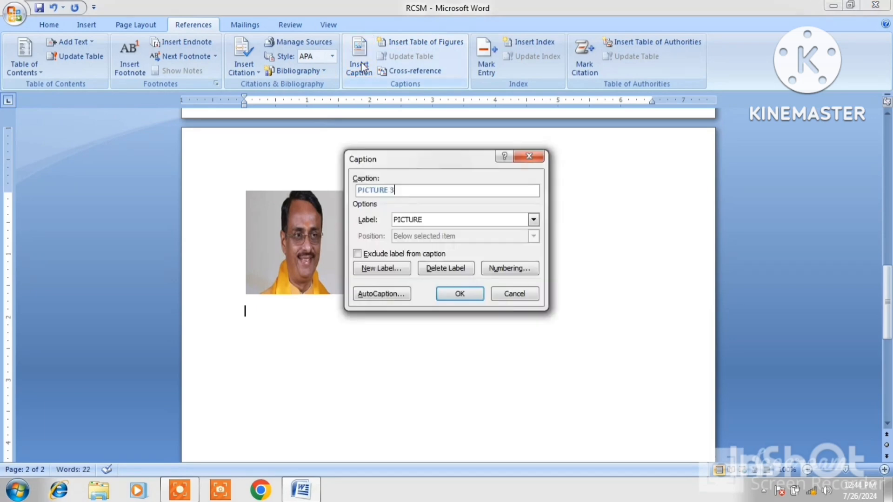
{"action": "left_click", "coordinate": [459, 294]}
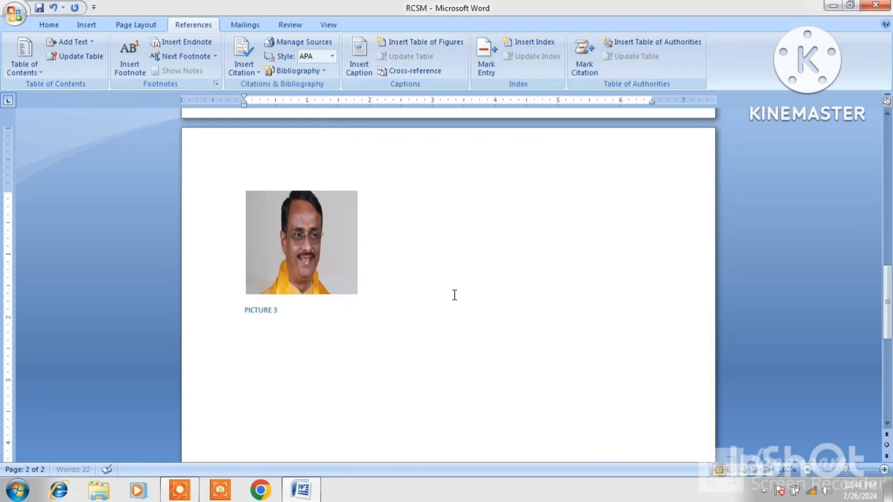
Step: Update the entire table of figures so that it includes the PICTURE 3 caption, and place the cursor below it
{"action": "scroll", "coordinate": [440, 260], "scroll_direction": "up", "scroll_amount": 10}
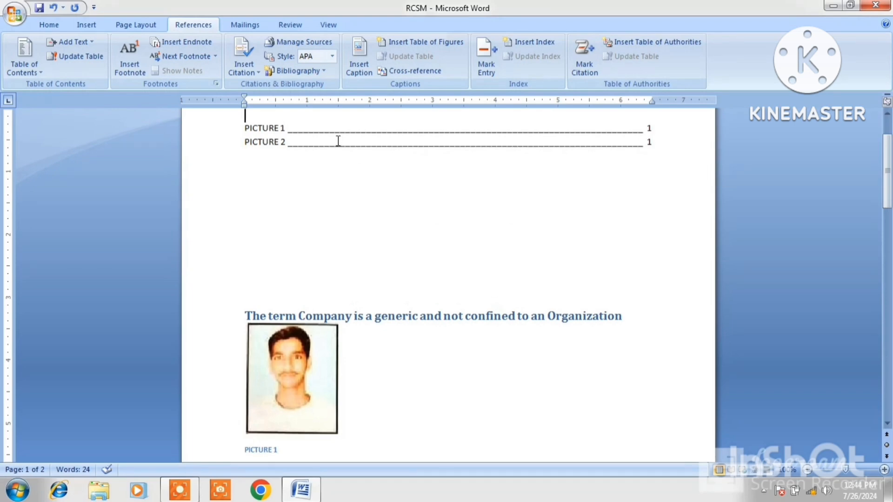
{"action": "left_click", "coordinate": [337, 140]}
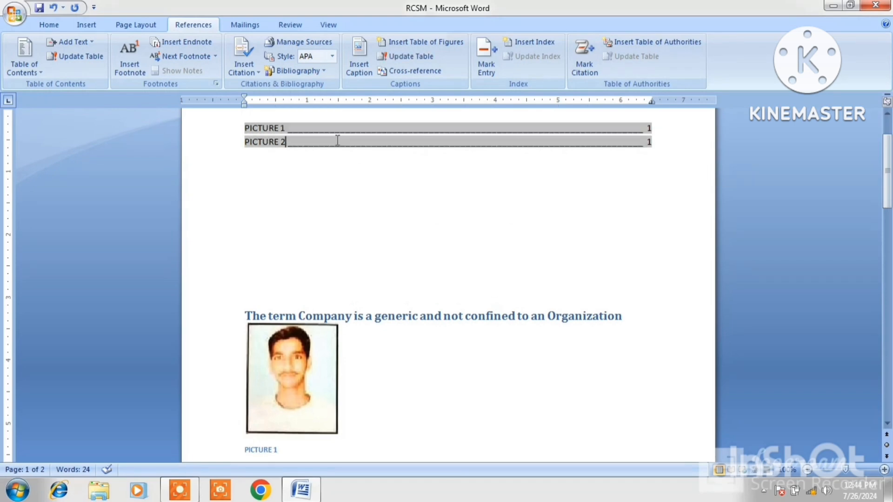
{"action": "left_click", "coordinate": [414, 56]}
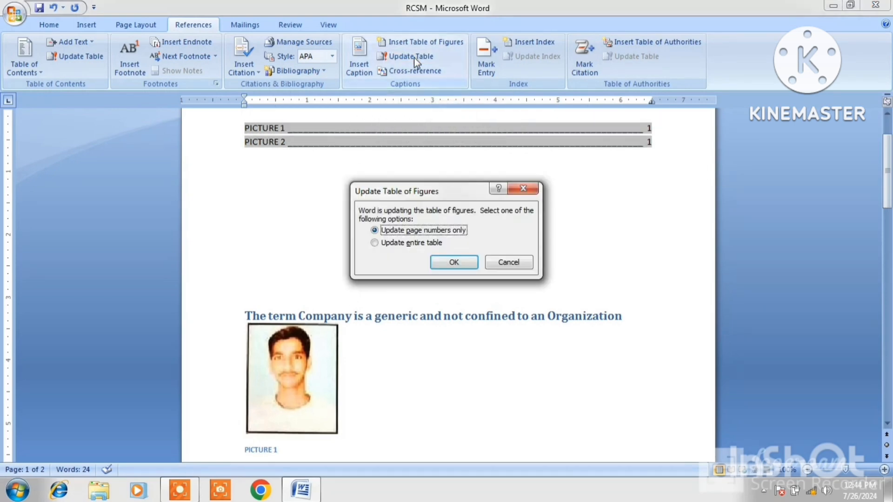
{"action": "left_click", "coordinate": [419, 243]}
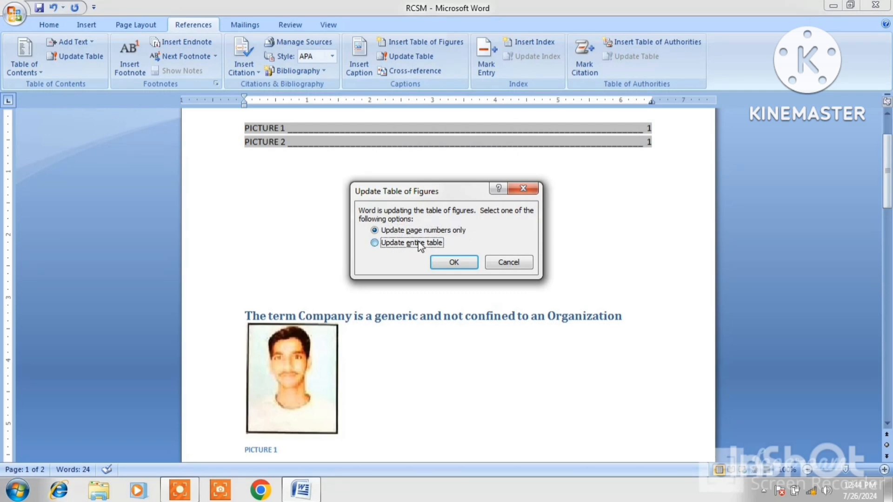
{"action": "left_click", "coordinate": [446, 263]}
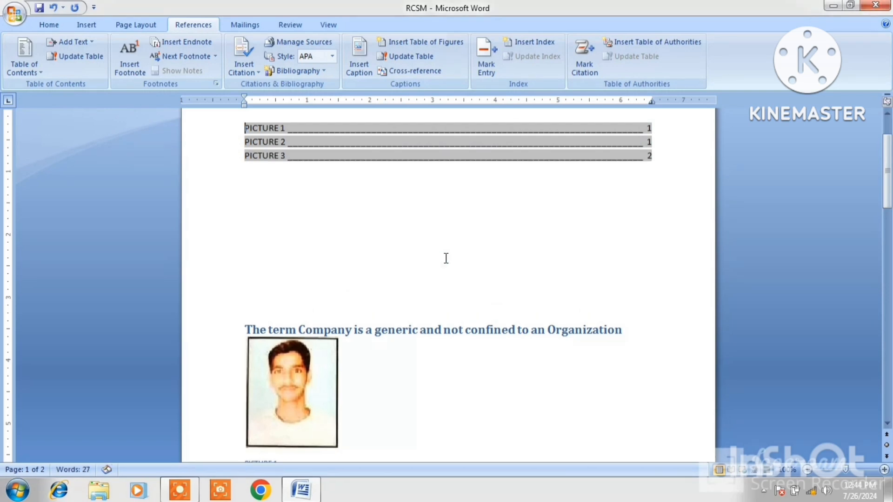
{"action": "left_click", "coordinate": [419, 178]}
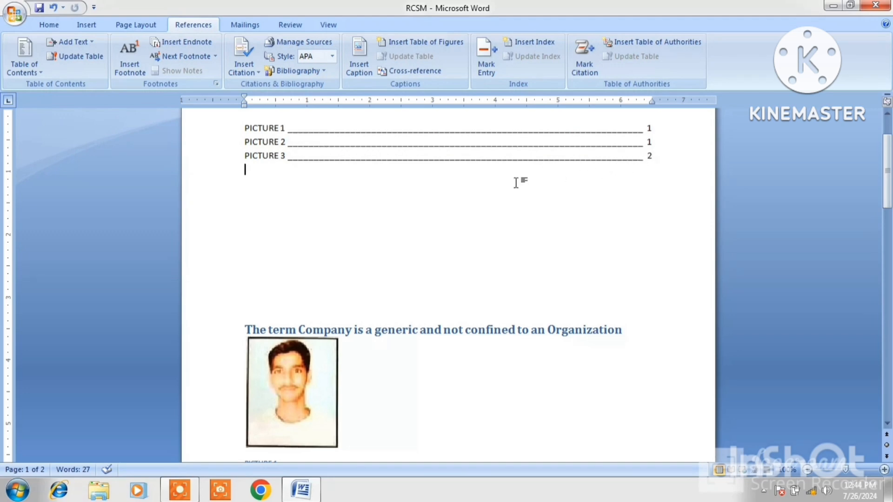
{"action": "left_click", "coordinate": [262, 155]}
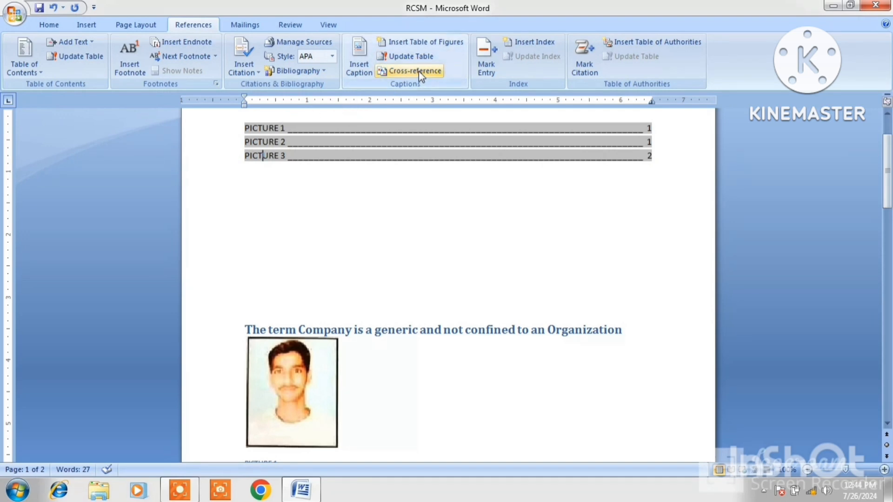
{"action": "left_click", "coordinate": [295, 350]}
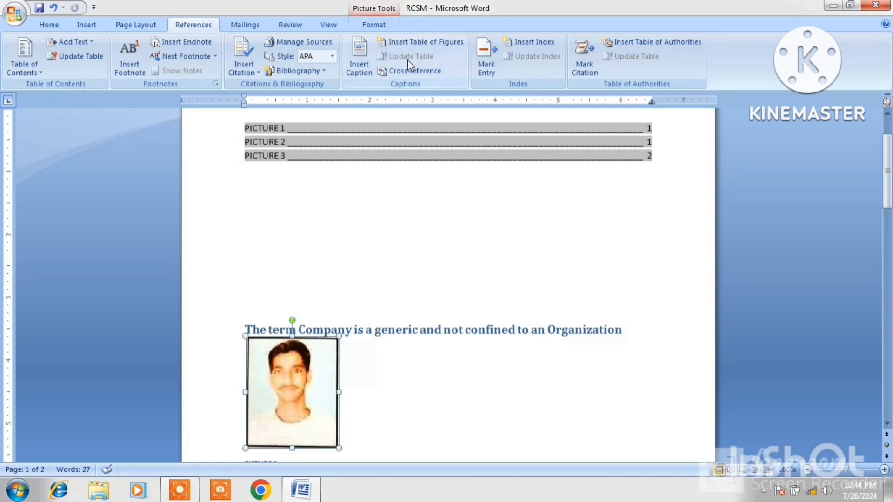
{"action": "left_click", "coordinate": [409, 141]}
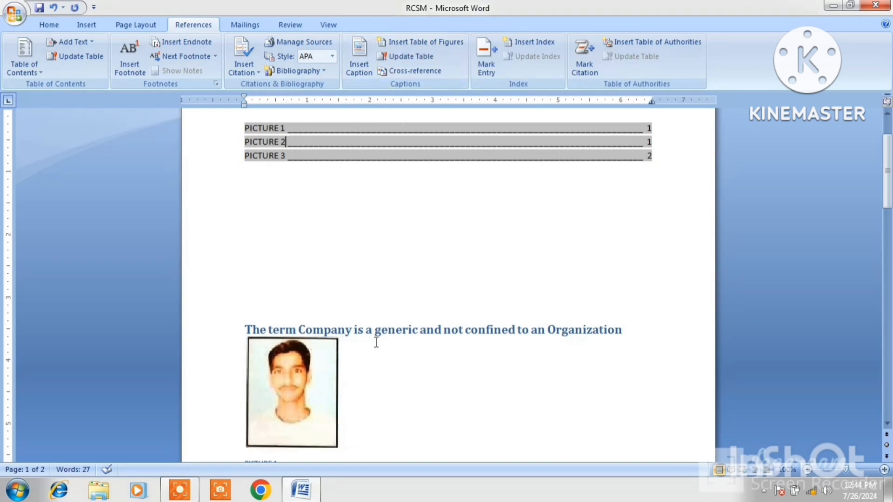
Step: Follow the PICTURE 3 entry in the table of figures to its caption, and return to page 1
{"action": "left_click", "coordinate": [264, 159], "text": "ctrl"}
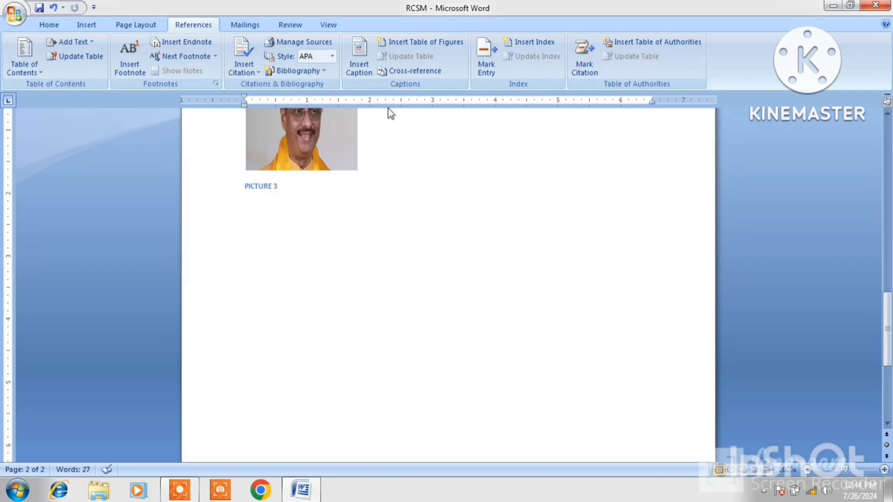
{"action": "key", "text": "ctrl+g"}
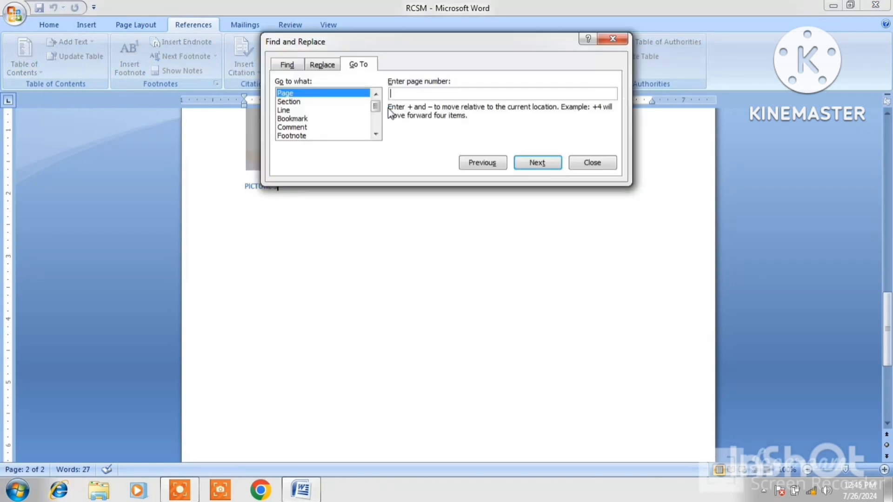
{"action": "type", "text": "1"}
{"action": "key", "text": "Return"}
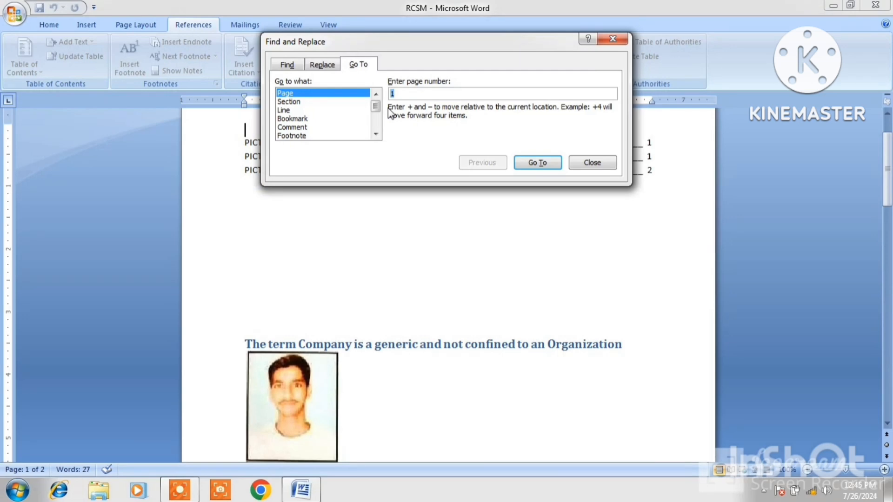
{"action": "left_click", "coordinate": [611, 40]}
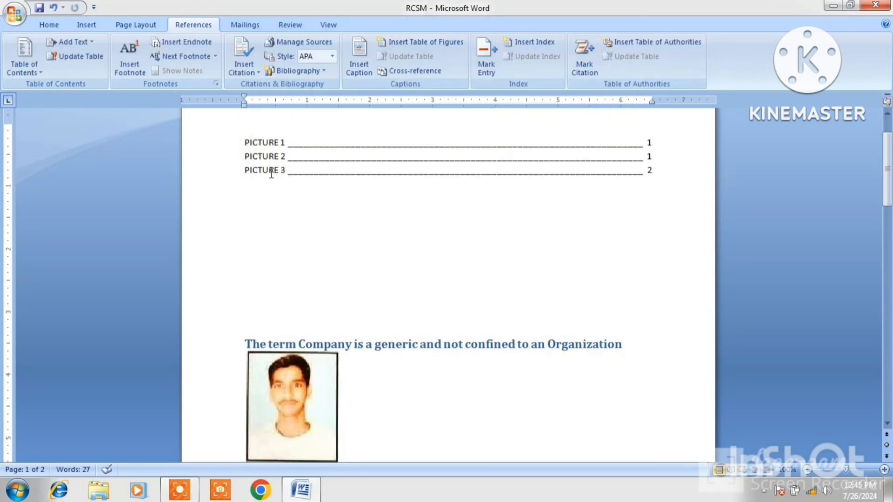
Step: Insert a hyperlinked cross-reference to the entire PICTURE 2 caption, before the number in the second table of figures entry
{"action": "left_click", "coordinate": [272, 173]}
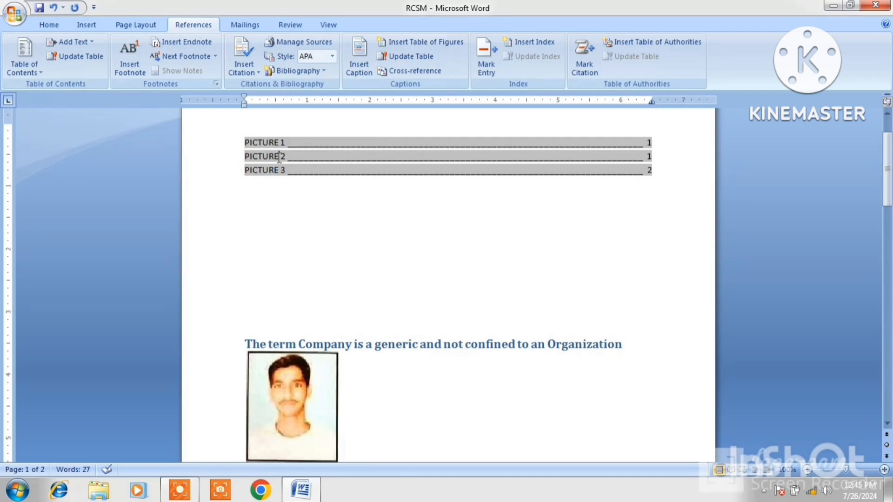
{"action": "left_click", "coordinate": [421, 72]}
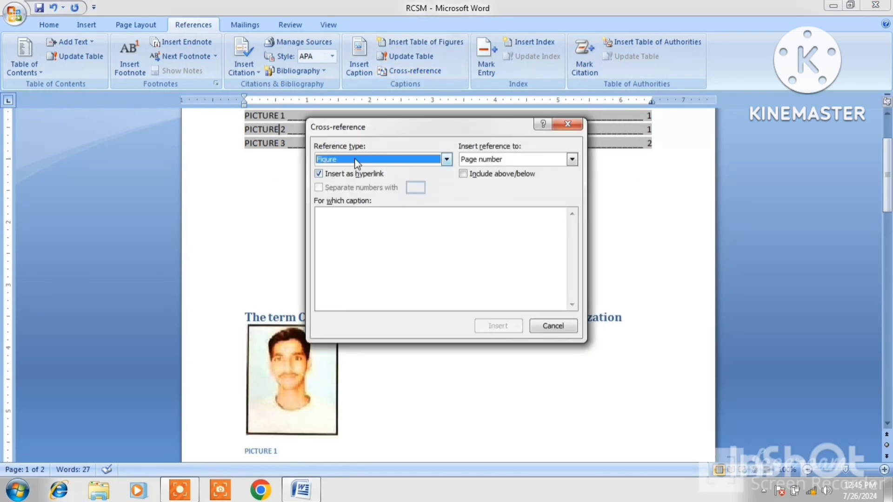
{"action": "left_click", "coordinate": [447, 160]}
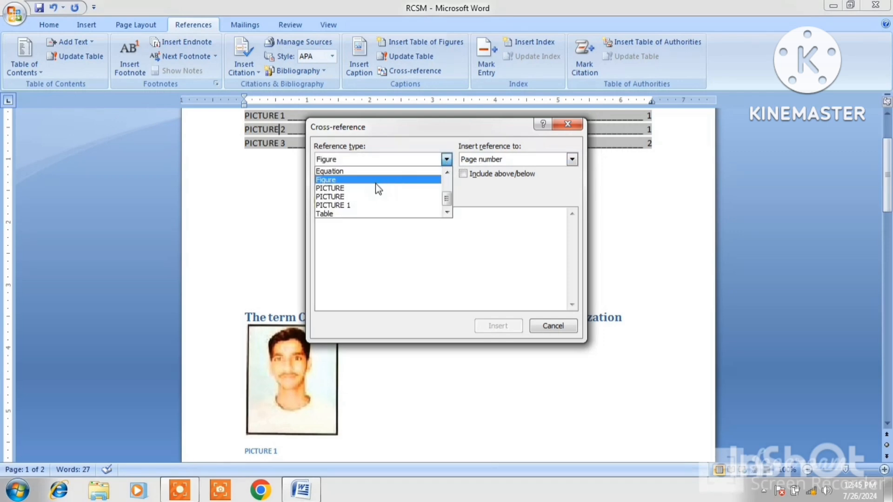
{"action": "left_click", "coordinate": [349, 188]}
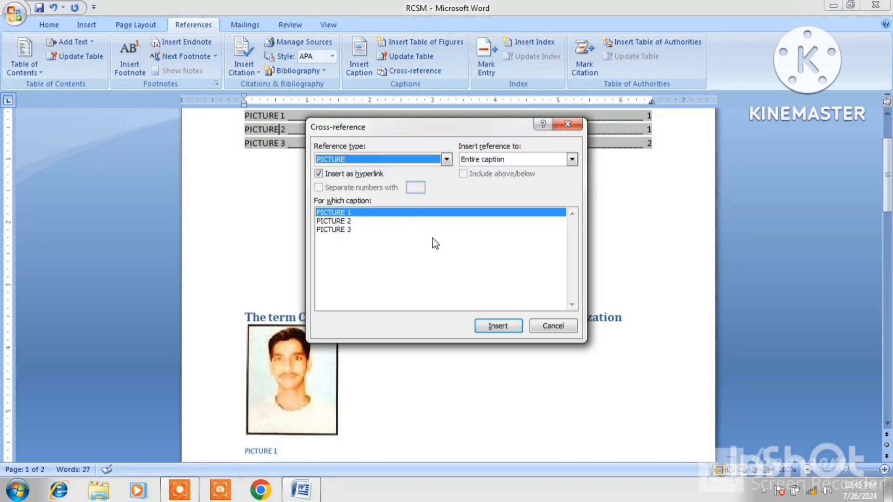
{"action": "left_click", "coordinate": [335, 222]}
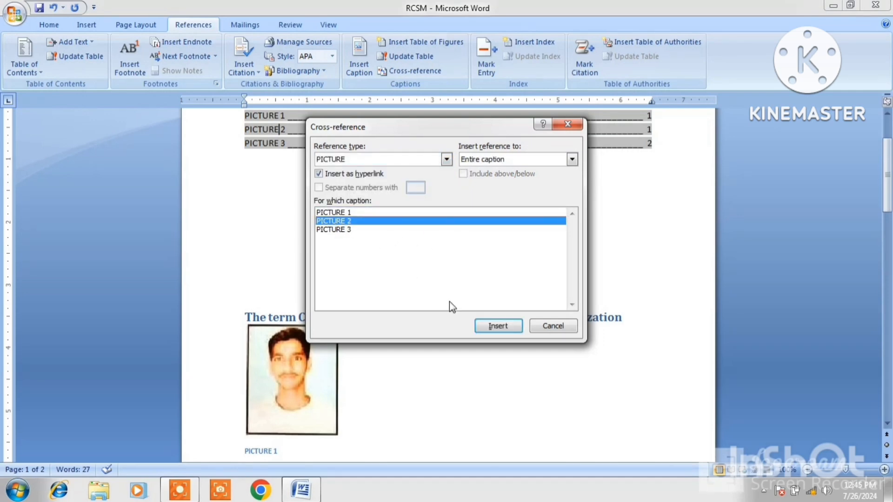
{"action": "left_click", "coordinate": [492, 327]}
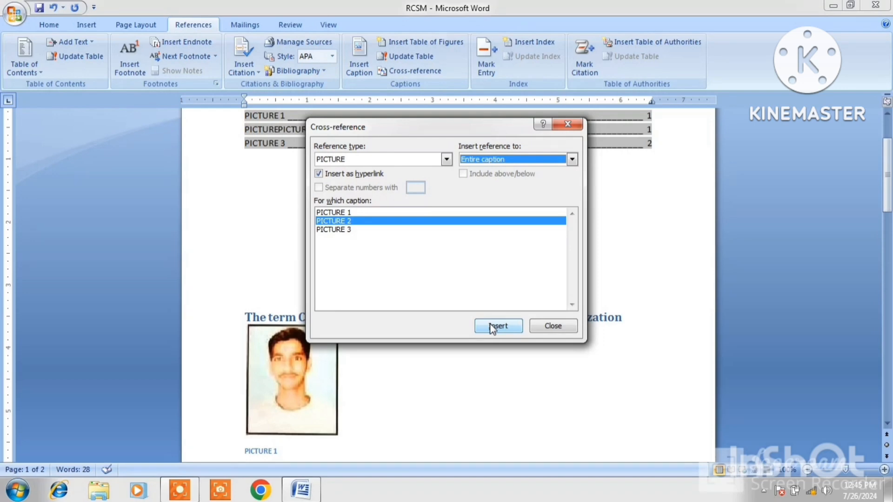
{"action": "left_click", "coordinate": [543, 328]}
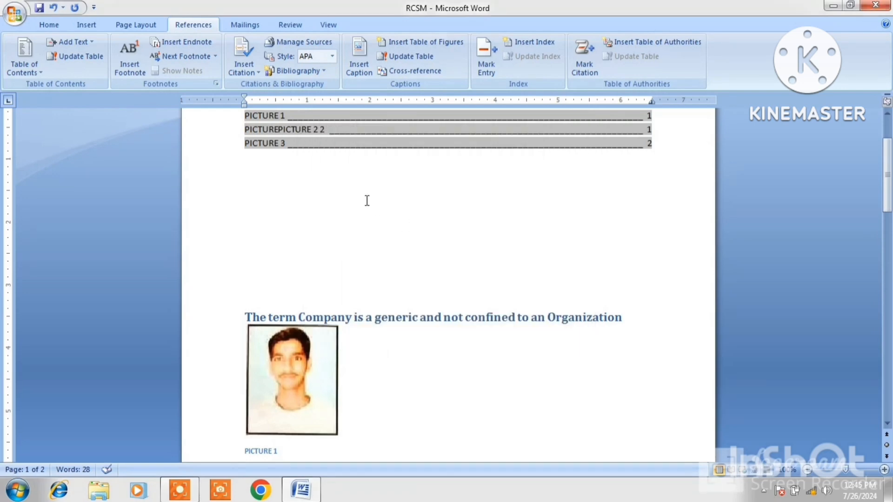
{"action": "left_click", "coordinate": [321, 130]}
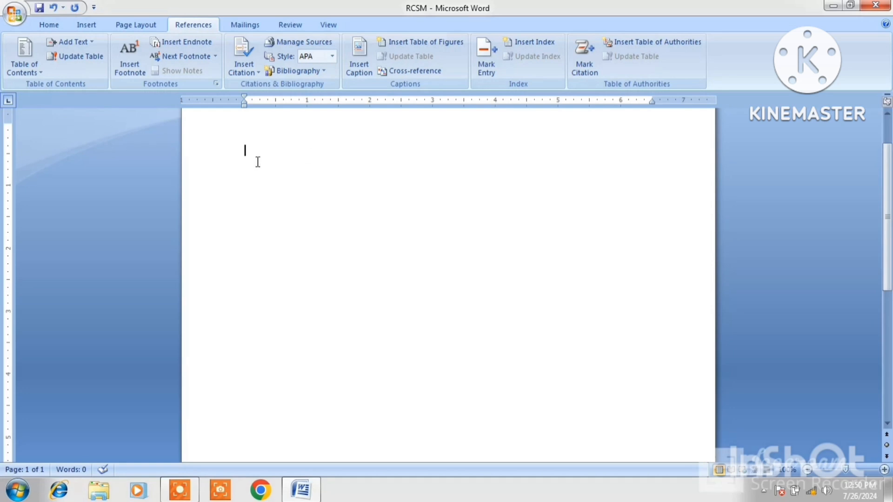
Step: Enter the words KANPUR, UNNAV, LUCKNOW, PATEHPUR and DELHI on separate lines of the blank page
{"action": "type", "text": "KANPUR"}
{"action": "key", "text": "Return"}
{"action": "type", "text": "UNNAV"}
{"action": "key", "text": "Return"}
{"action": "type", "text": "LUCKNOW"}
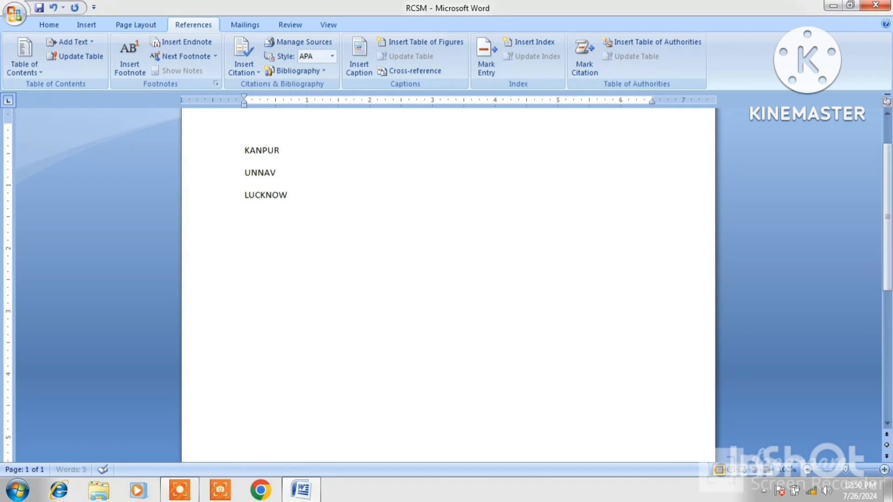
{"action": "key", "text": "Return"}
{"action": "type", "text": "PATEHPUR"}
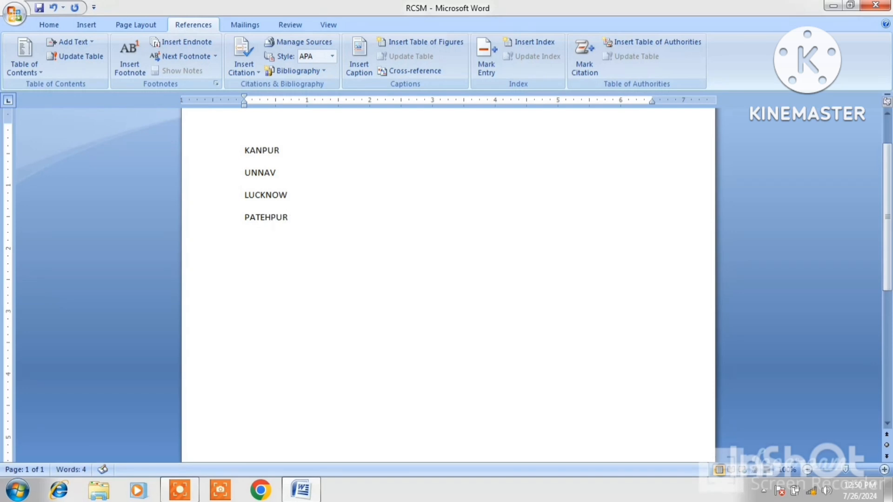
{"action": "key", "text": "Return"}
{"action": "type", "text": "DELHI"}
Step: Mark the word KANPUR as a main index entry for the current page
{"action": "left_click", "coordinate": [484, 72]}
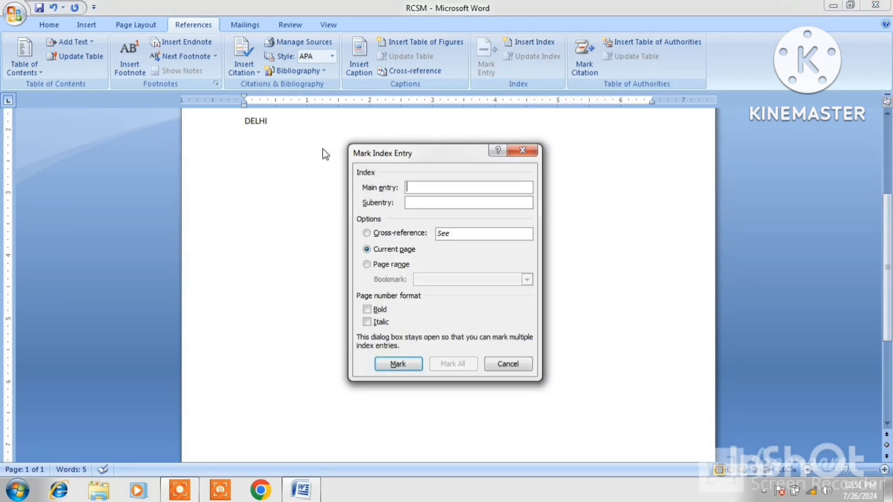
{"action": "left_click", "coordinate": [324, 150]}
{"action": "scroll", "coordinate": [325, 149], "scroll_direction": "up", "scroll_amount": 3}
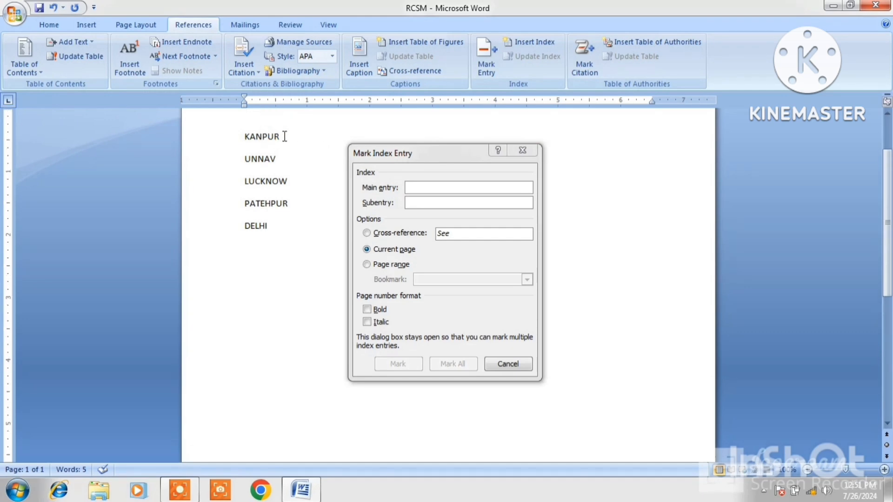
{"action": "left_click_drag", "start_coordinate": [284, 136], "coordinate": [244, 138]}
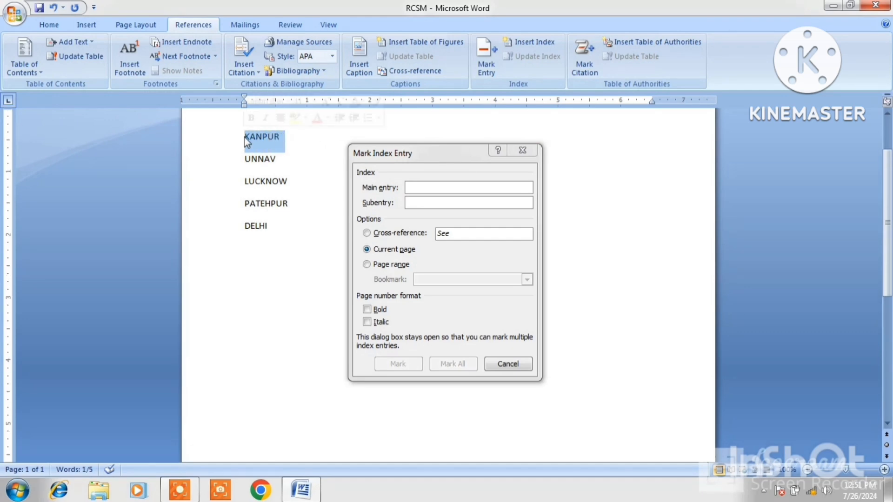
{"action": "left_click", "coordinate": [439, 315]}
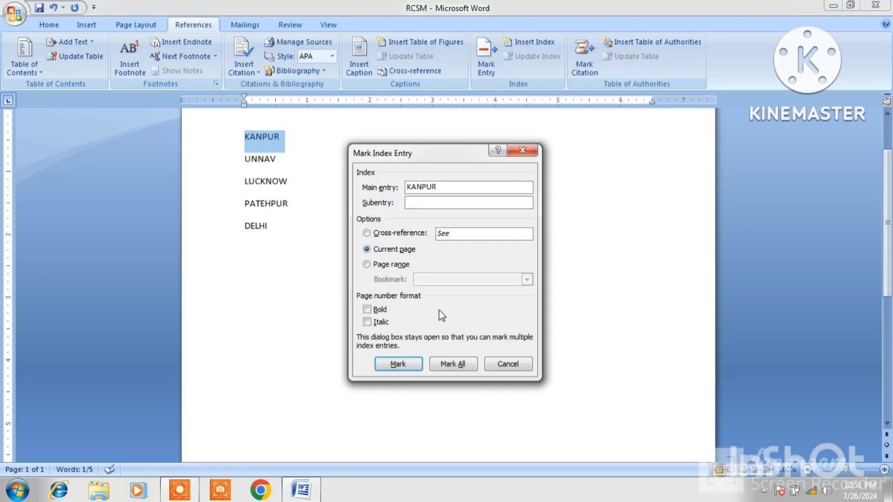
{"action": "left_click", "coordinate": [398, 364]}
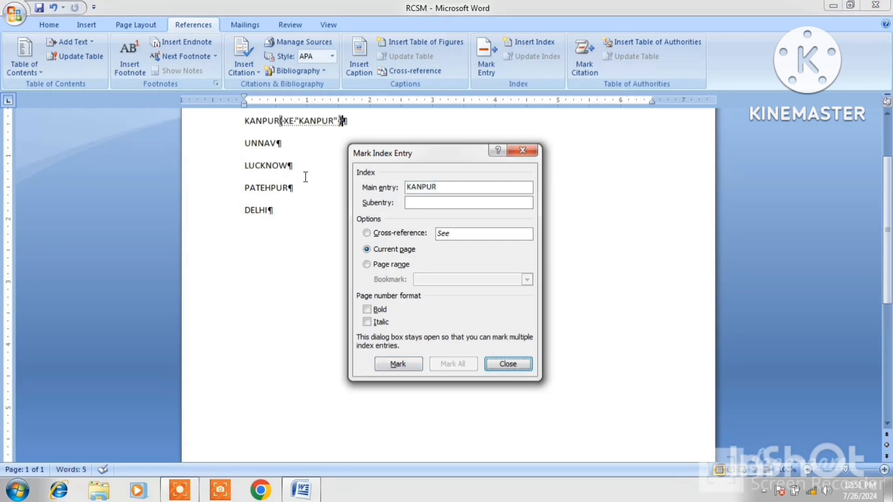
Step: Mark UNNAV and LUCKNOW as separate main index entries for the current page
{"action": "double_click", "coordinate": [269, 144]}
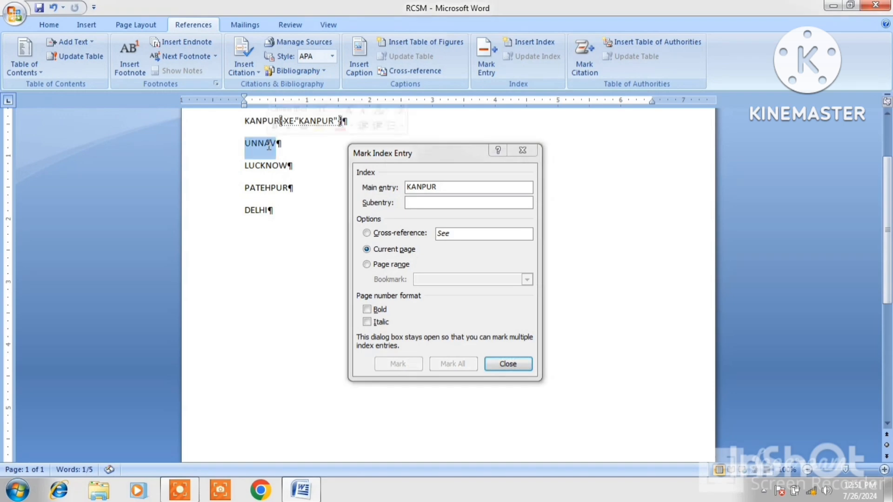
{"action": "left_click", "coordinate": [414, 317]}
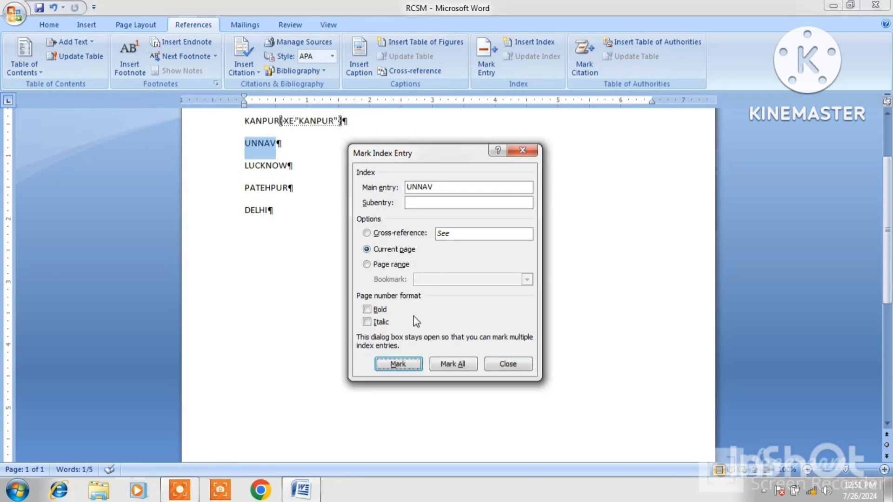
{"action": "left_click", "coordinate": [398, 365]}
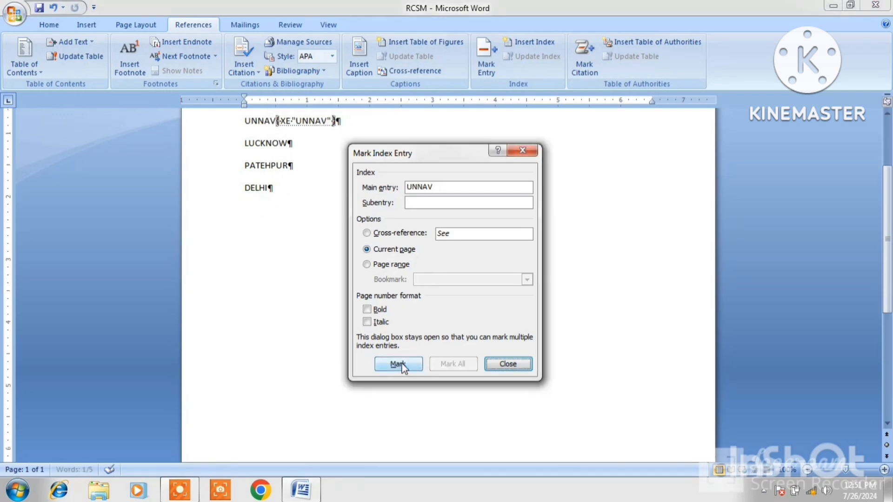
{"action": "double_click", "coordinate": [265, 143]}
{"action": "left_click", "coordinate": [424, 327]}
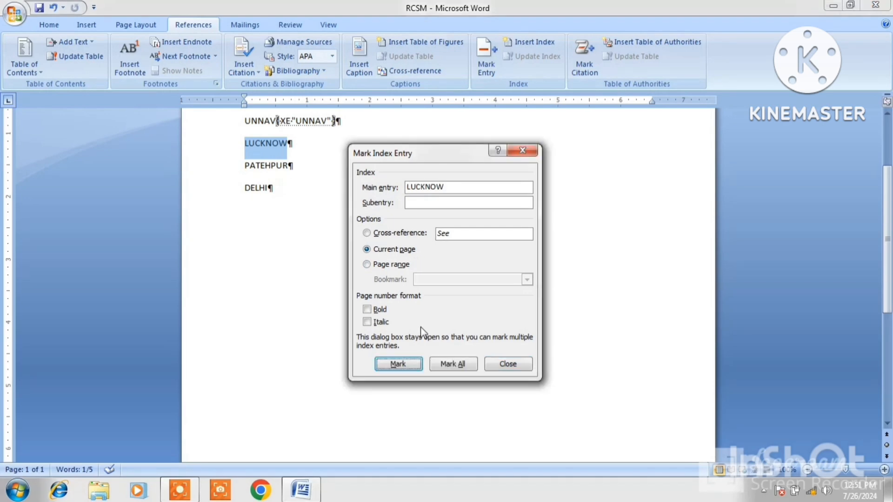
{"action": "left_click", "coordinate": [397, 364]}
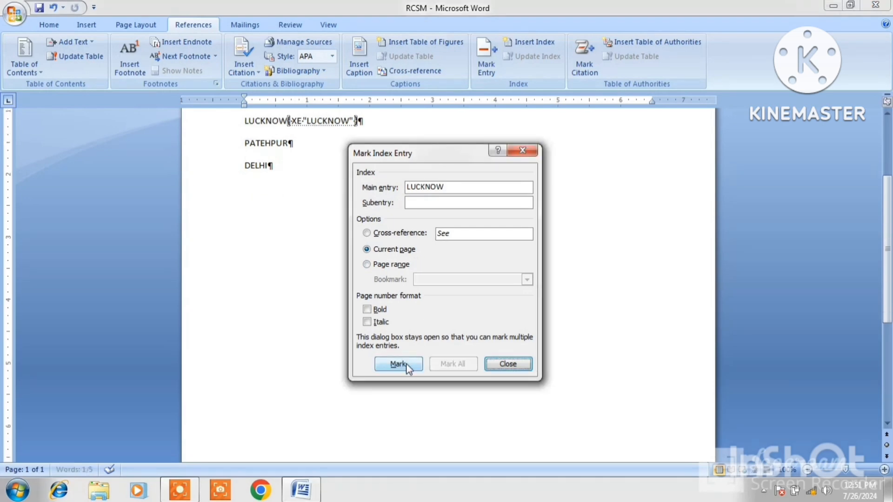
Step: Mark PATEHPUR and DELHI as main index entries for the current page, and finish marking entries
{"action": "double_click", "coordinate": [272, 144]}
{"action": "left_click", "coordinate": [423, 309]}
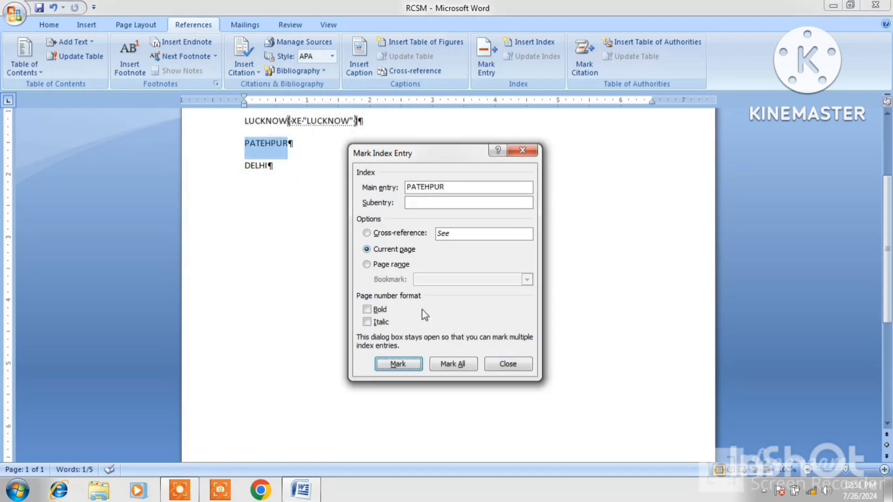
{"action": "left_click", "coordinate": [398, 364]}
{"action": "double_click", "coordinate": [257, 143]}
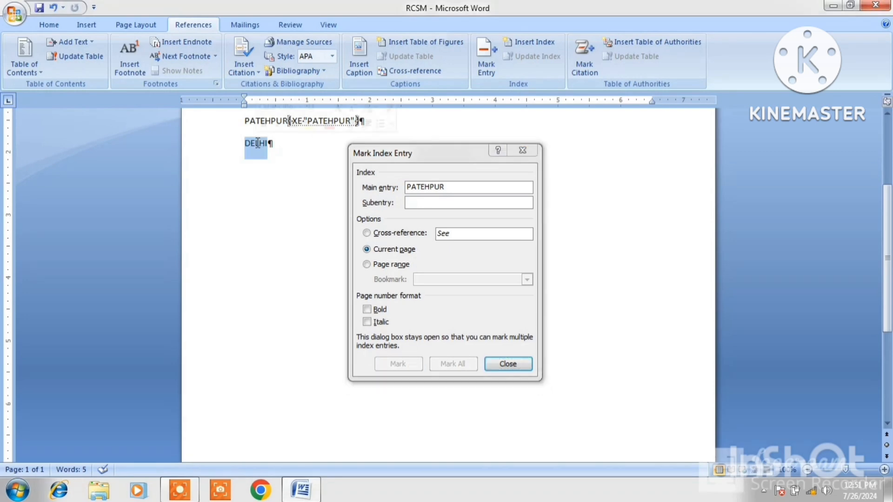
{"action": "left_click", "coordinate": [421, 313]}
{"action": "left_click", "coordinate": [408, 366]}
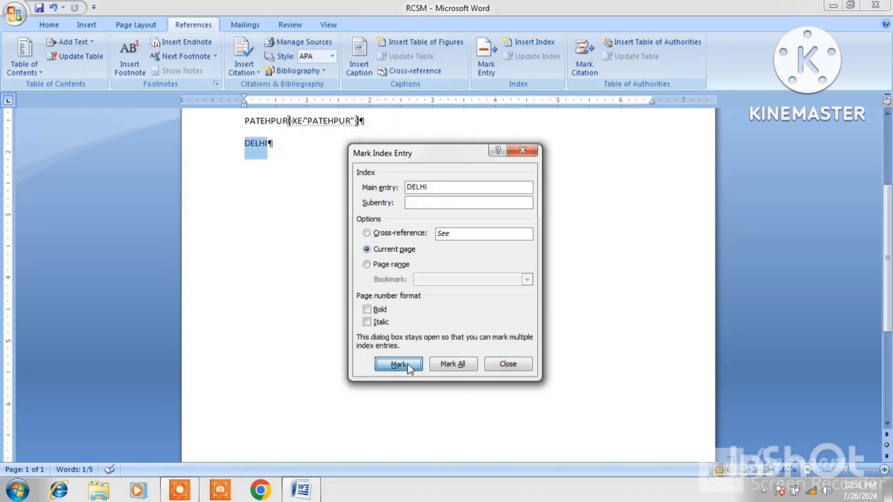
{"action": "left_click", "coordinate": [504, 368]}
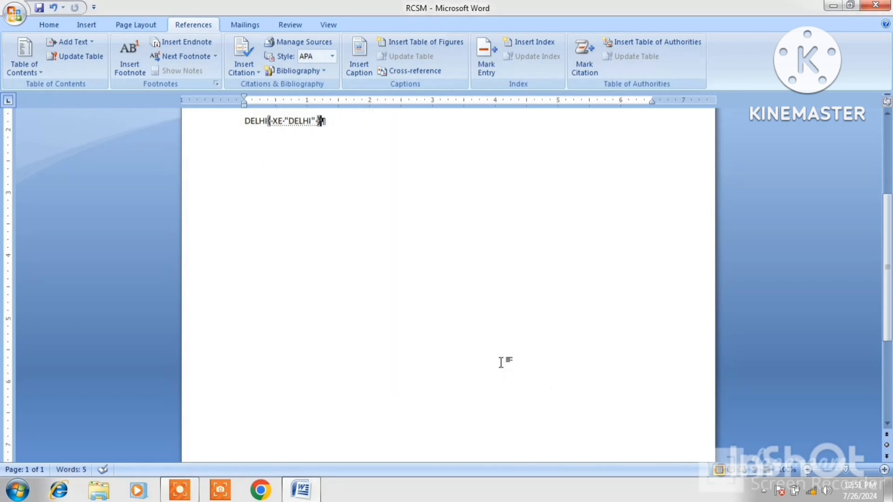
Step: Hide the paragraph marks and index field codes in the document
{"action": "scroll", "coordinate": [406, 236], "scroll_direction": "up", "scroll_amount": 3}
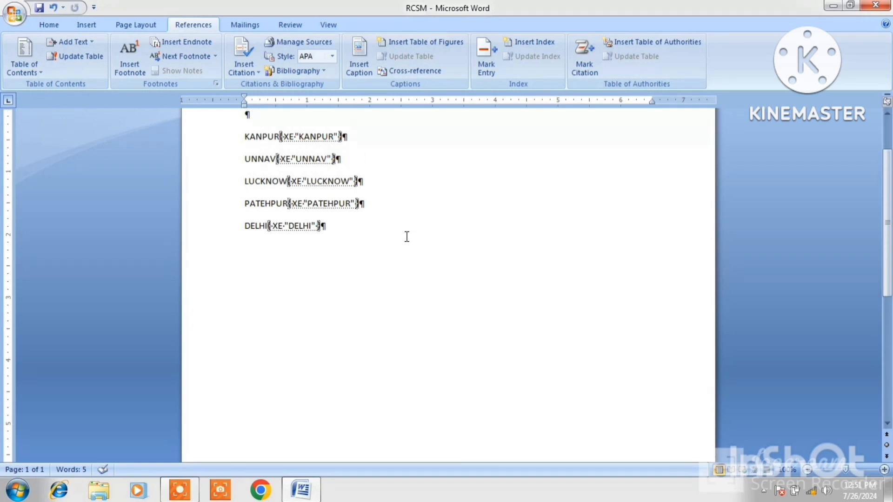
{"action": "left_click", "coordinate": [61, 26]}
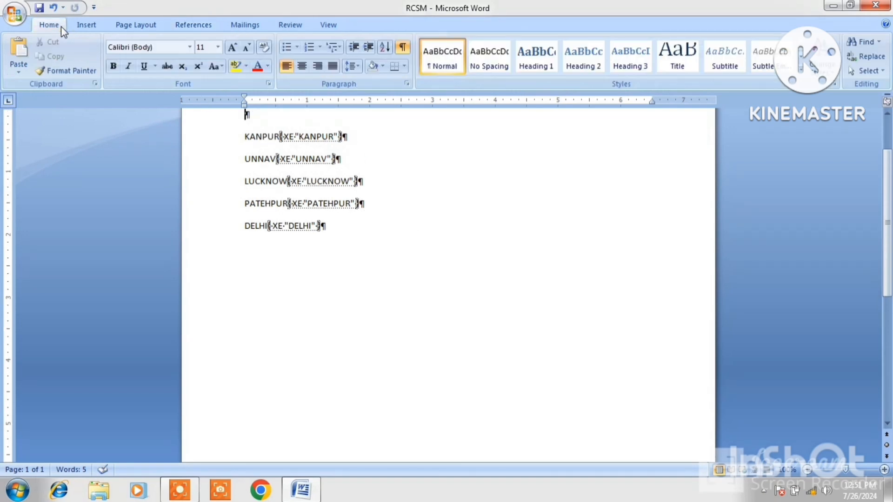
{"action": "left_click", "coordinate": [401, 48]}
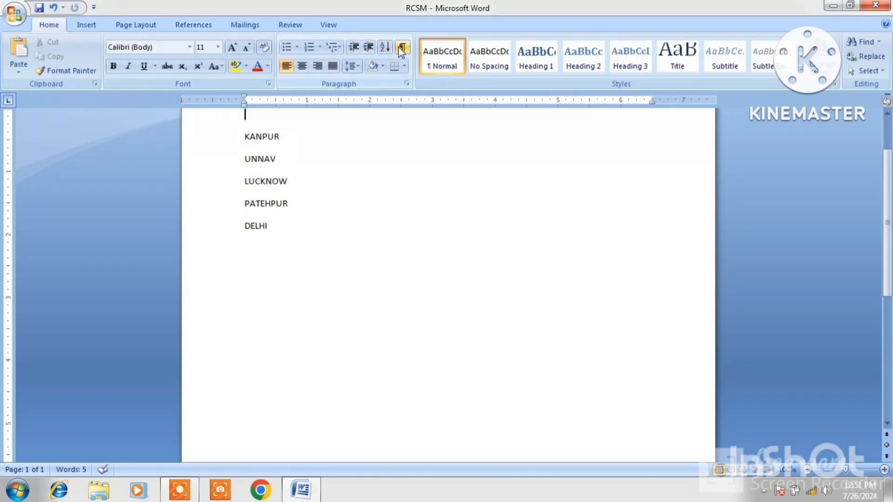
Step: Add two blank lines below DELHI at the end of the city list
{"action": "left_click", "coordinate": [281, 228]}
{"action": "key", "text": "Return"}
{"action": "key", "text": "Return"}
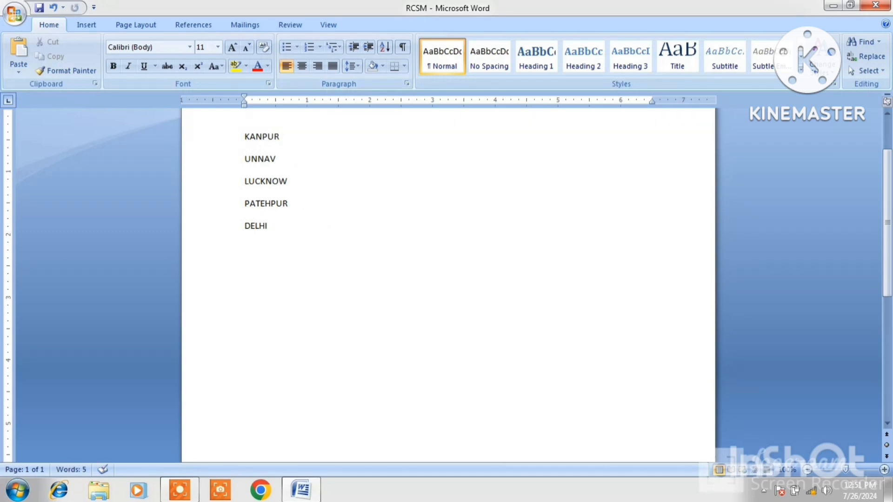
Step: Insert a two-column indented index in the Fancy format below the city list
{"action": "left_click", "coordinate": [205, 24]}
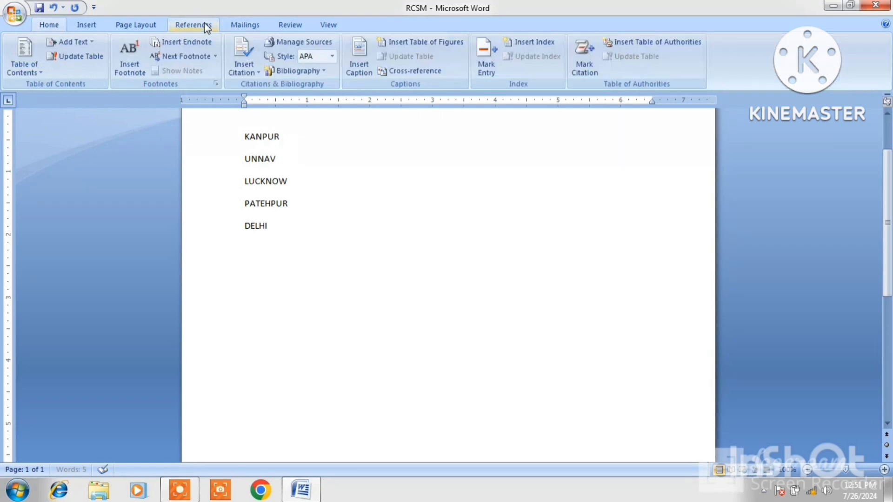
{"action": "left_click", "coordinate": [532, 44]}
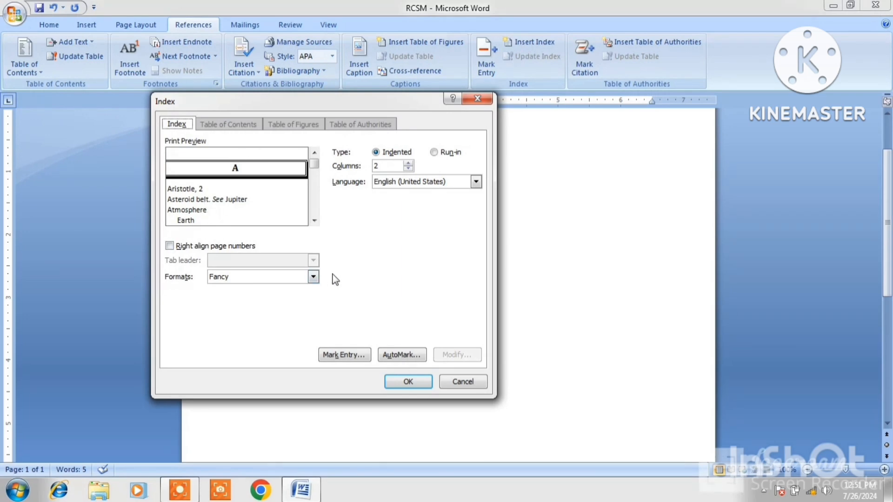
{"action": "left_click", "coordinate": [314, 277]}
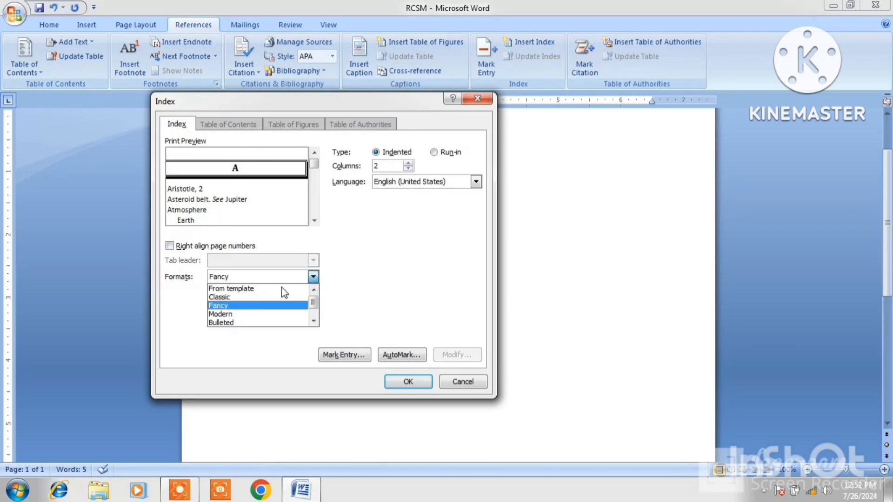
{"action": "left_click", "coordinate": [231, 299]}
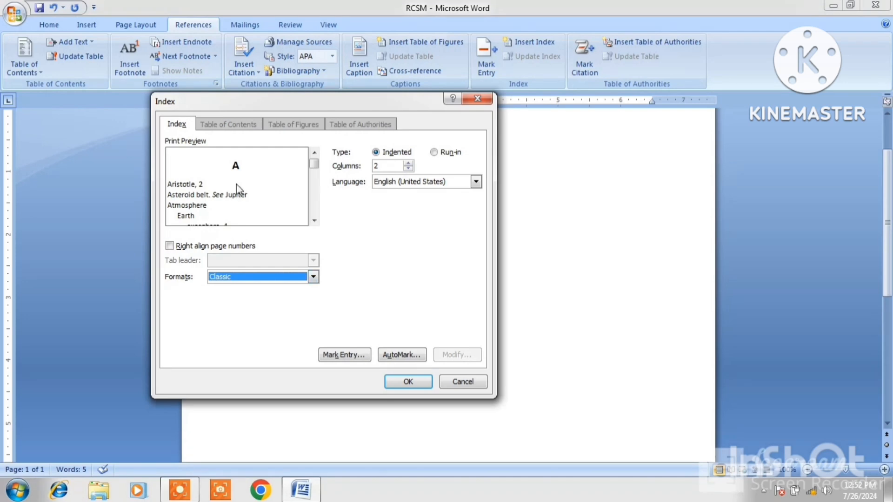
{"action": "left_click", "coordinate": [313, 277]}
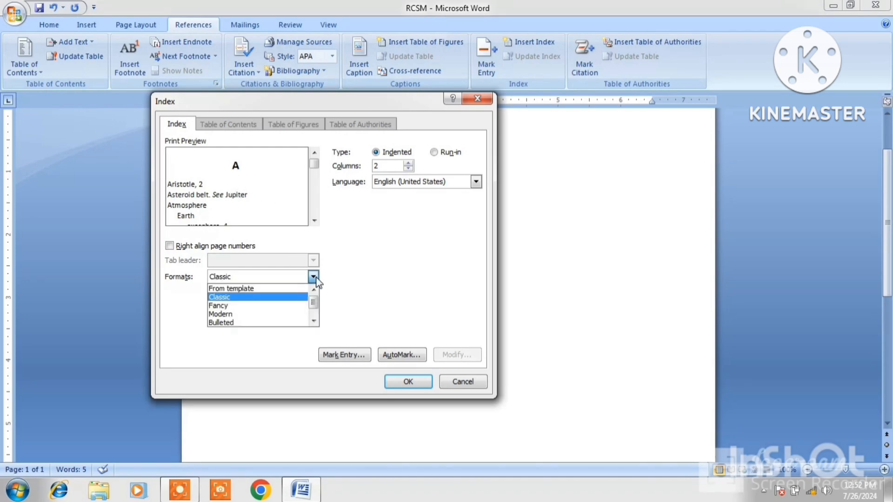
{"action": "left_click", "coordinate": [236, 305]}
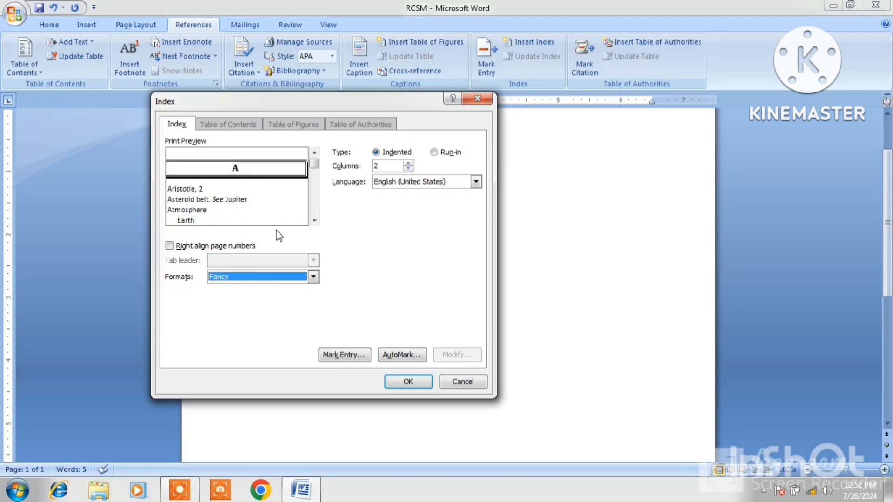
{"action": "left_click", "coordinate": [408, 383]}
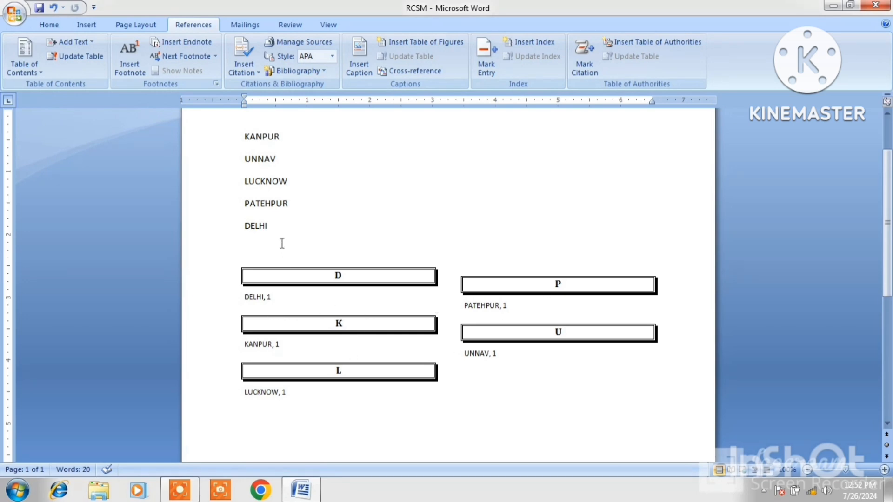
Step: Add AJMER and NEW DELHI as new lines below DELHI at the end of the city list
{"action": "left_click", "coordinate": [275, 227]}
{"action": "key", "text": "Return"}
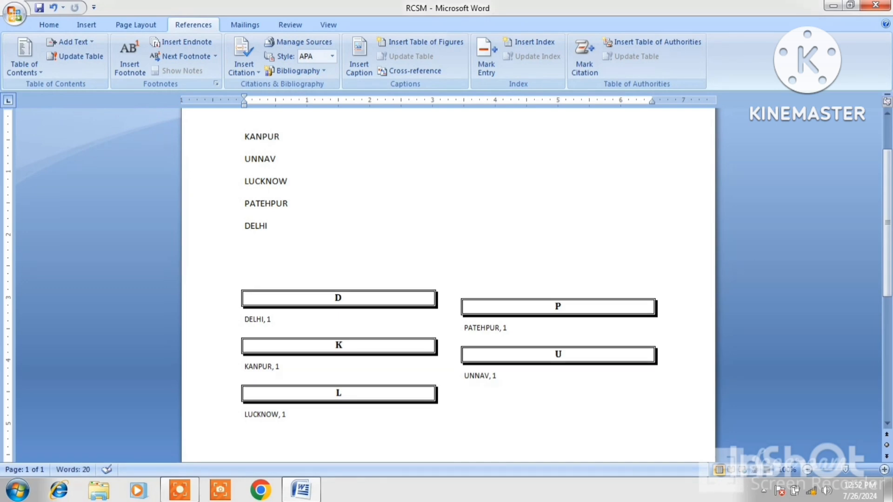
{"action": "type", "text": "AJMER"}
{"action": "key", "text": "Return"}
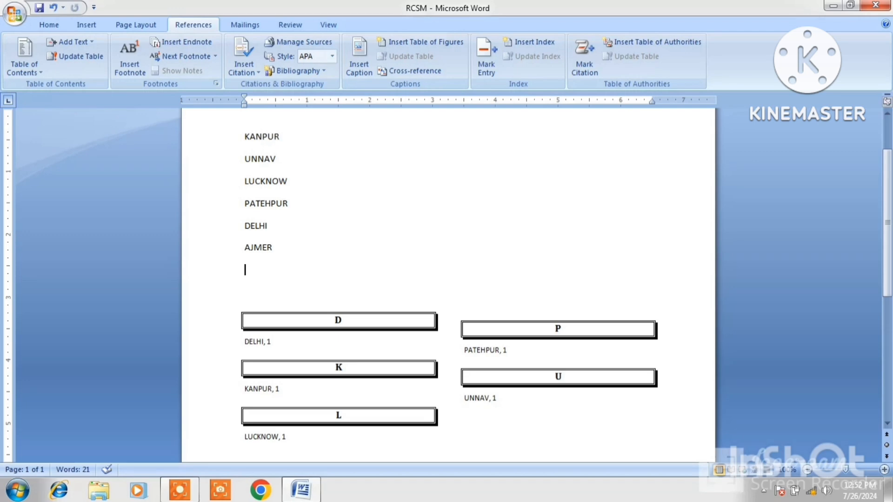
{"action": "type", "text": "NEW DELHI"}
{"action": "key", "text": "ctrl+z"}
{"action": "left_click", "coordinate": [365, 60]}
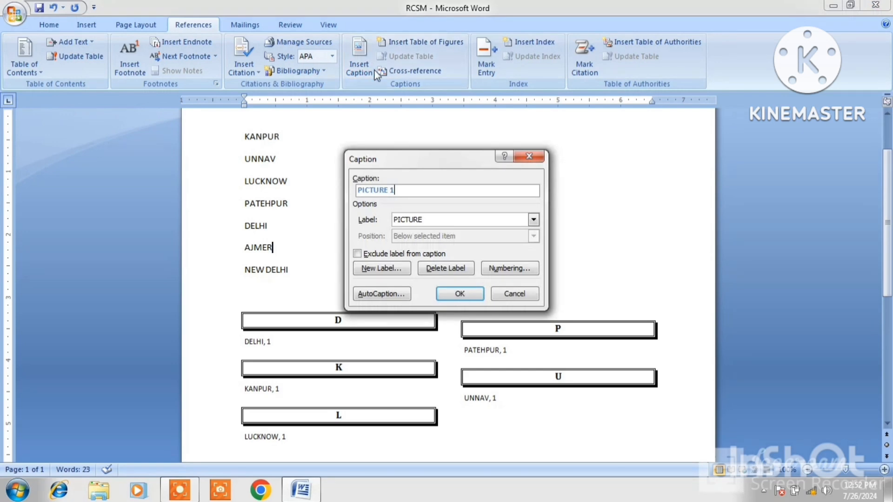
{"action": "left_click", "coordinate": [526, 154]}
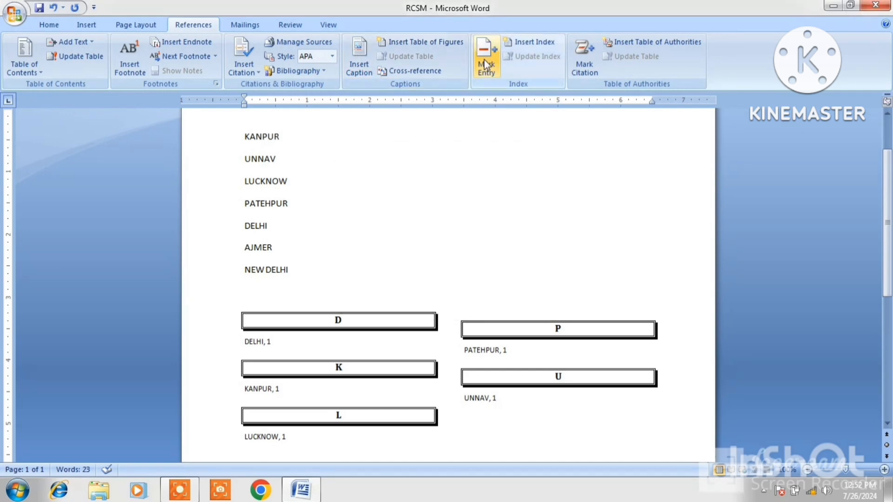
Step: Mark AJMER in the city list as a main index entry for the current page
{"action": "left_click", "coordinate": [487, 65]}
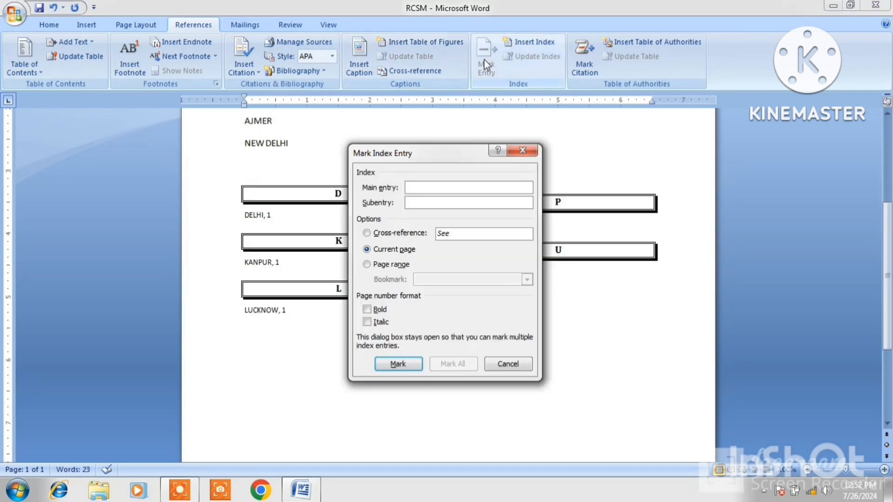
{"action": "left_click", "coordinate": [275, 121]}
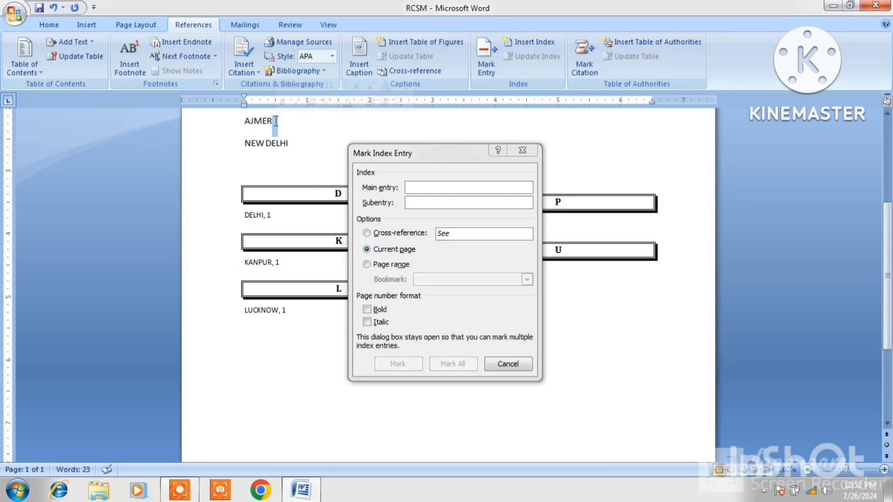
{"action": "scroll", "coordinate": [275, 122], "scroll_direction": "up", "scroll_amount": 3}
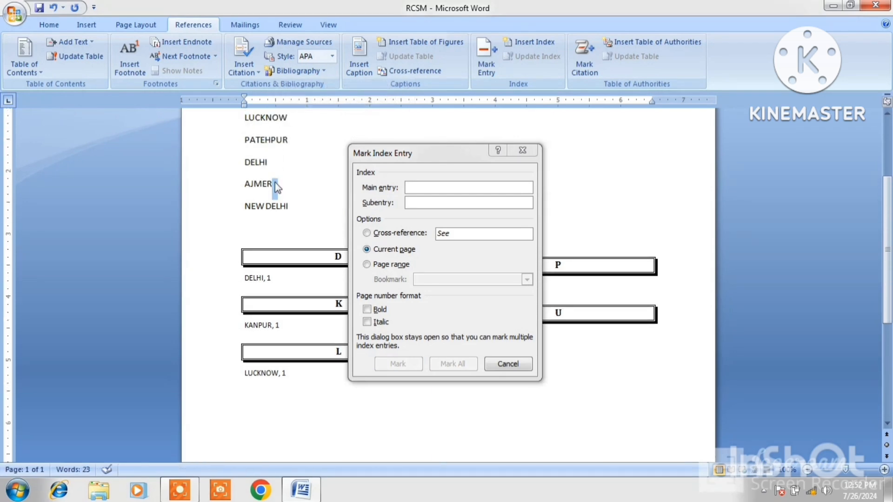
{"action": "left_click_drag", "start_coordinate": [275, 183], "coordinate": [245, 184]}
{"action": "left_click", "coordinate": [271, 186]}
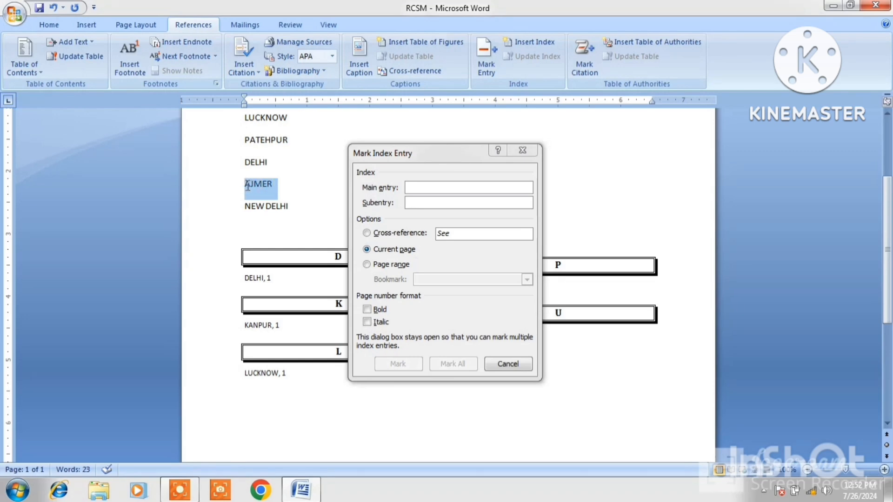
{"action": "left_click", "coordinate": [465, 308]}
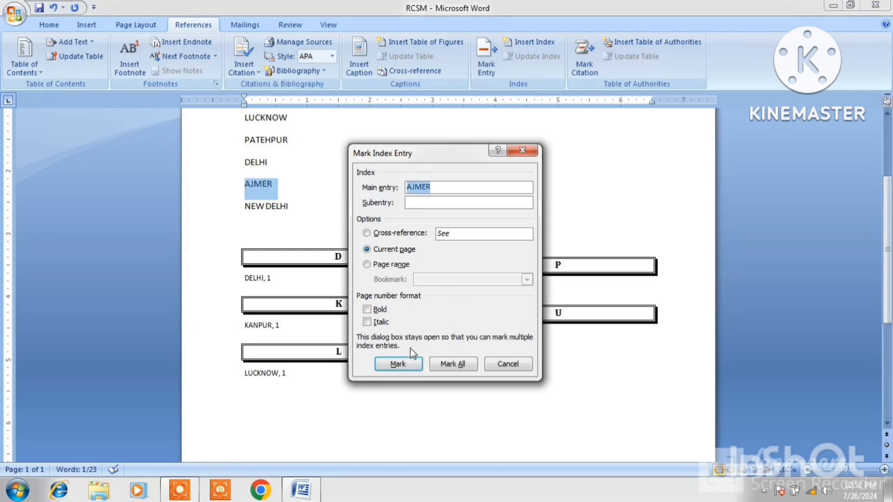
{"action": "left_click", "coordinate": [398, 364]}
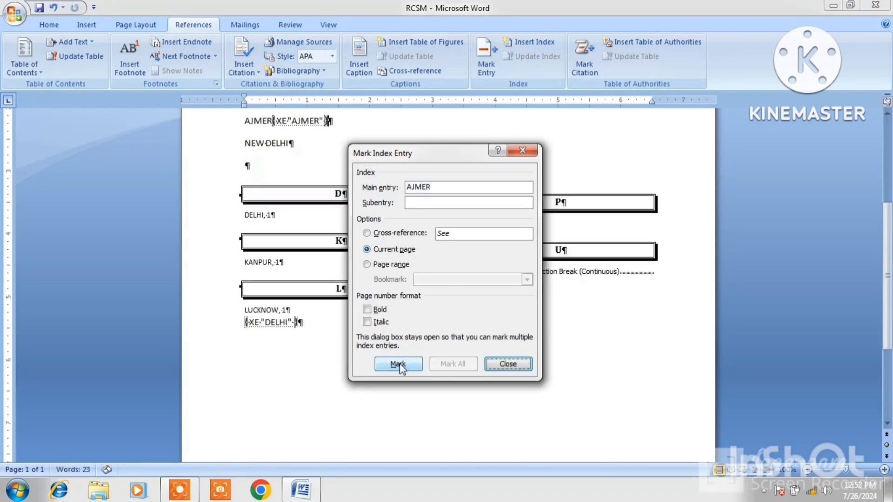
Step: Mark NEW DELHI as a main index entry for the current page, finish marking, and hide the paragraph marks and field codes
{"action": "double_click", "coordinate": [279, 144]}
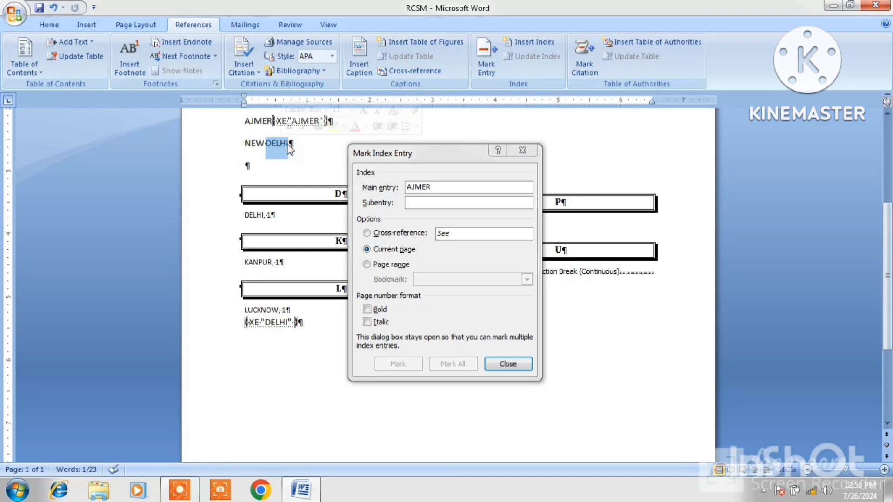
{"action": "mouse_move", "coordinate": [286, 142]}
{"action": "left_mouse_down"}
{"action": "mouse_move", "coordinate": [255, 142]}
{"action": "mouse_move", "coordinate": [286, 142]}
{"action": "left_mouse_up"}
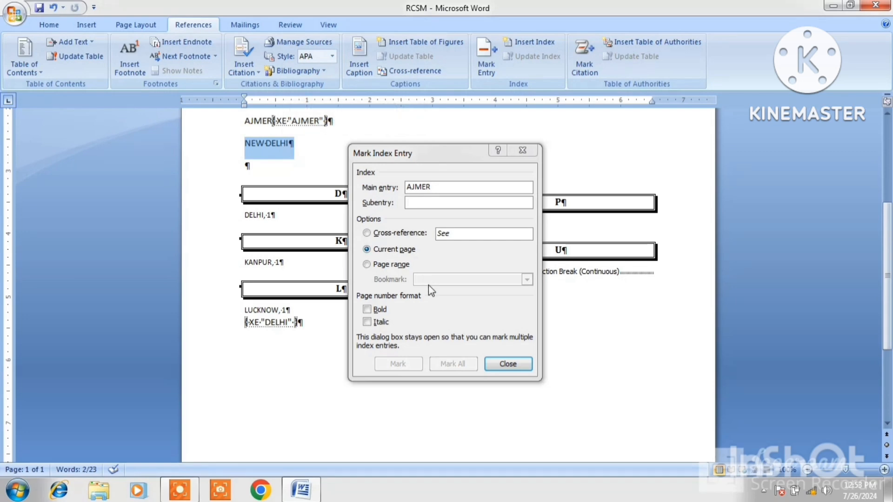
{"action": "left_click", "coordinate": [440, 309]}
{"action": "left_click", "coordinate": [399, 364]}
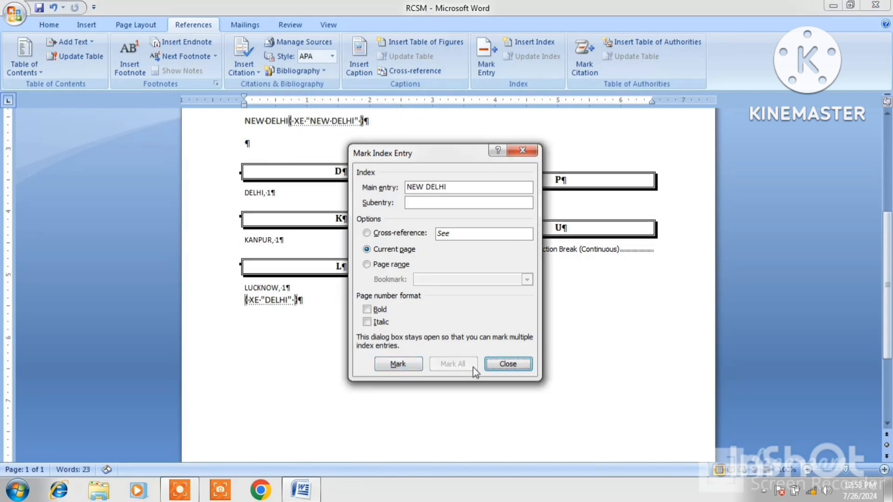
{"action": "left_click", "coordinate": [504, 365]}
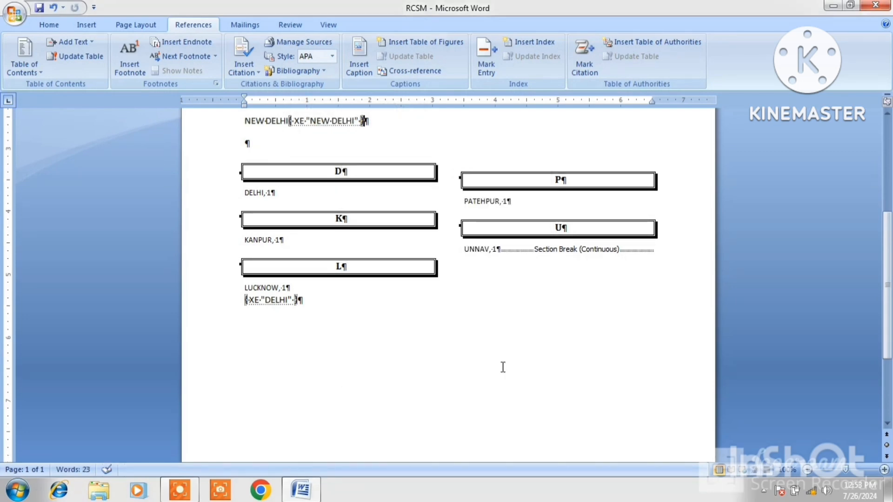
{"action": "left_click", "coordinate": [52, 27]}
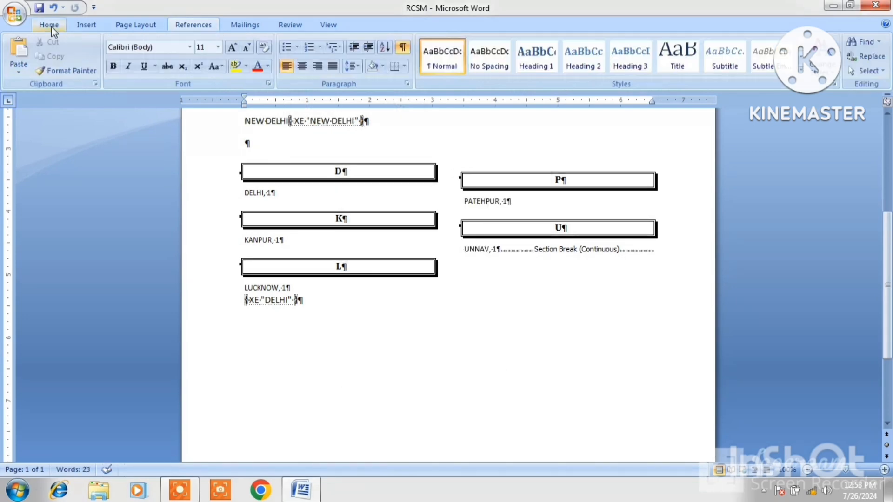
{"action": "left_click", "coordinate": [402, 48]}
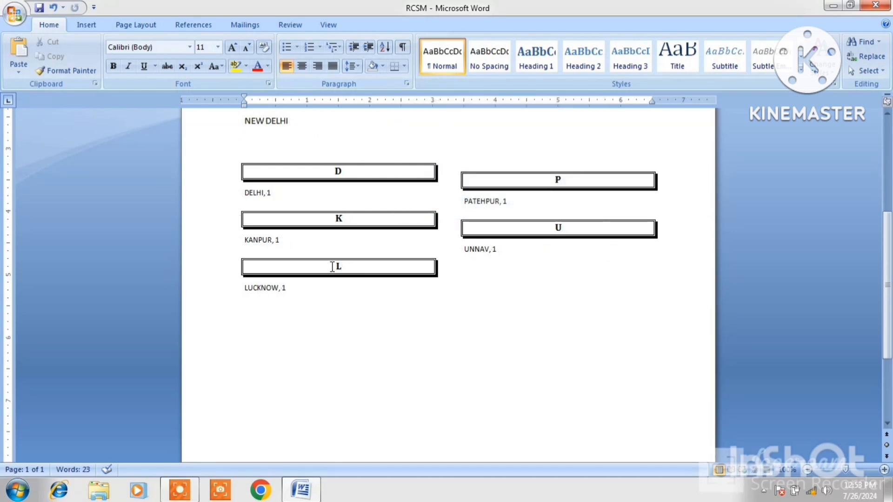
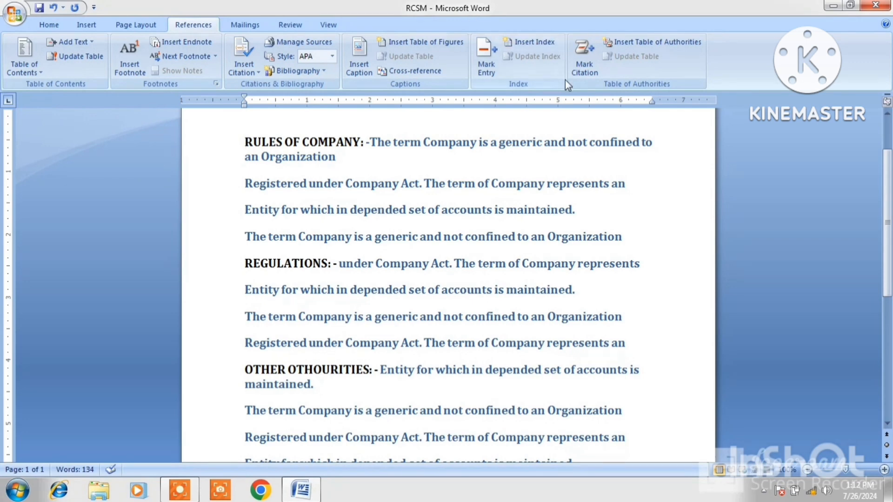
Step: Mark the heading text "RULES OF COMPANY:" as a table of authorities citation in the Rules category
{"action": "left_click", "coordinate": [589, 72]}
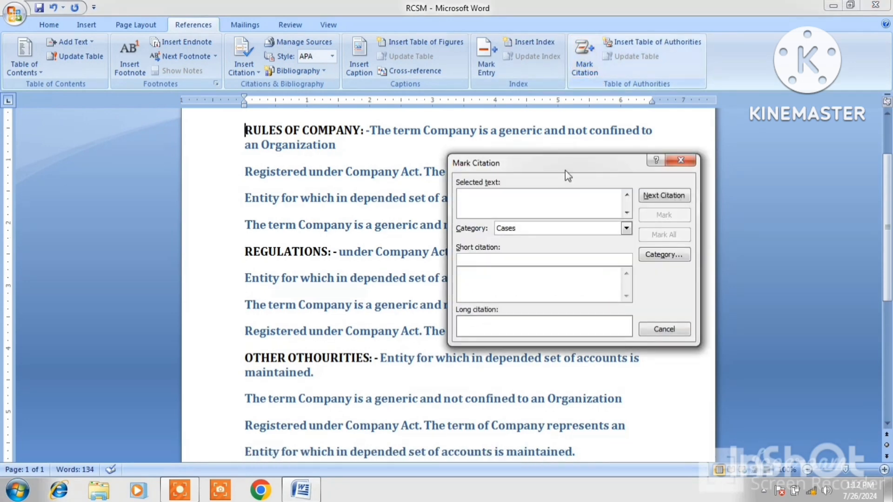
{"action": "left_click", "coordinate": [361, 129]}
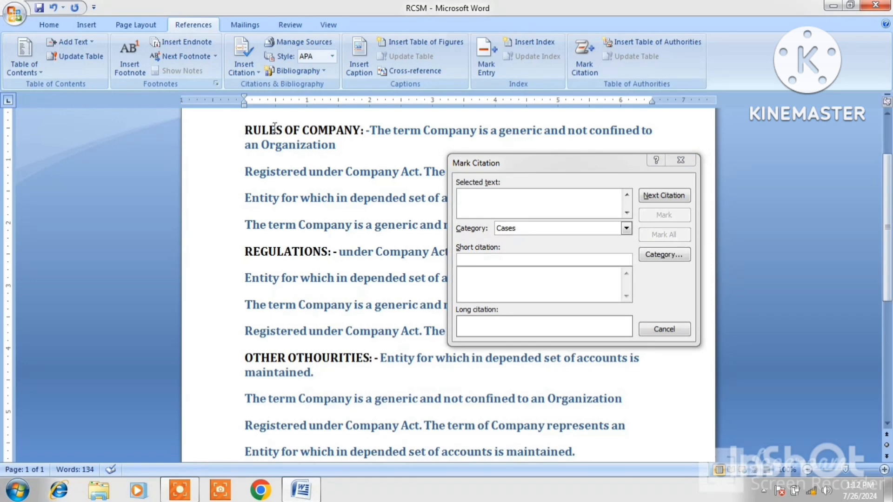
{"action": "left_click_drag", "start_coordinate": [244, 132], "coordinate": [364, 132]}
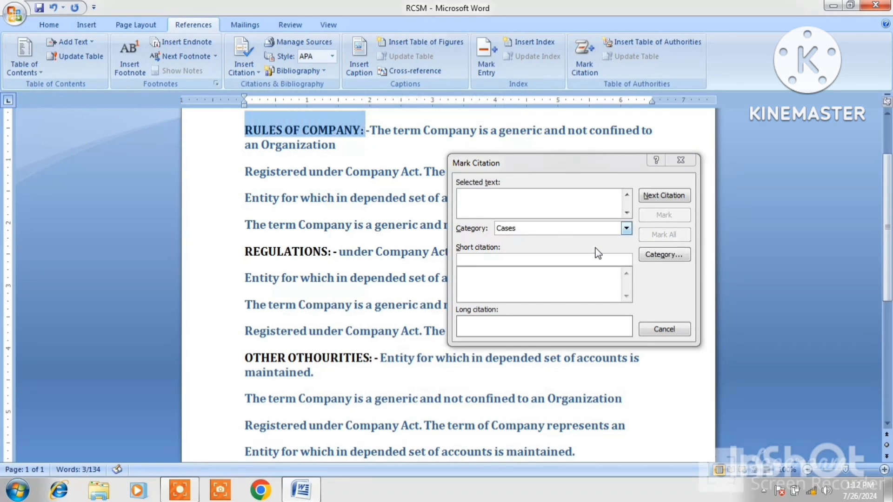
{"action": "left_click", "coordinate": [626, 229]}
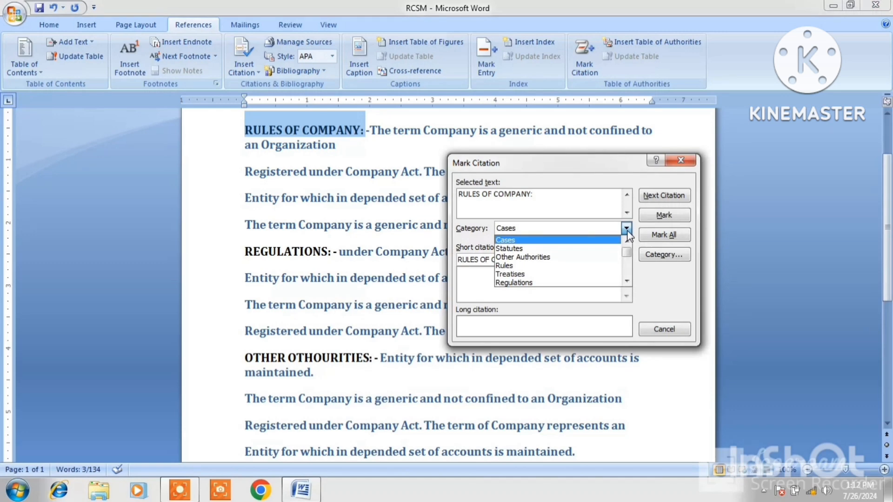
{"action": "left_click", "coordinate": [517, 268]}
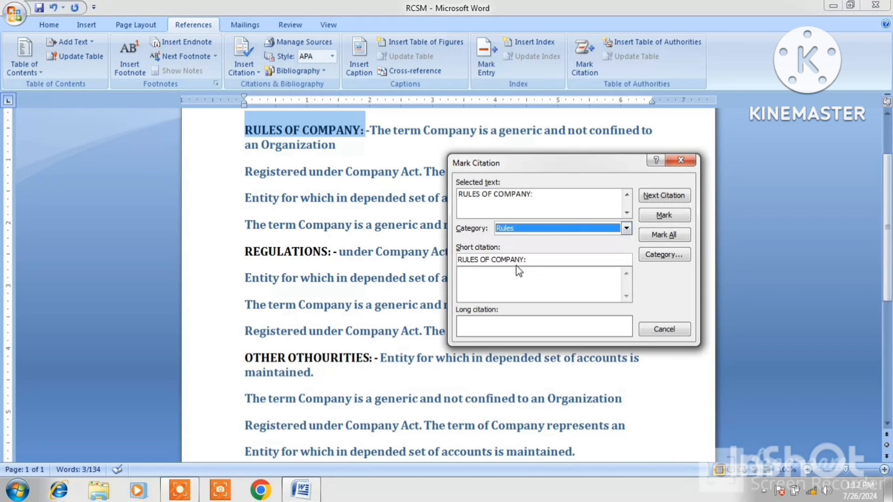
{"action": "left_click", "coordinate": [664, 218]}
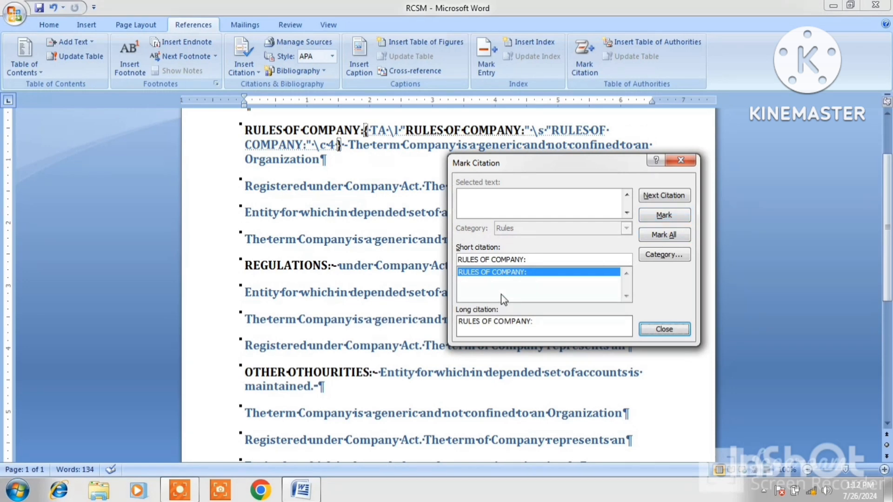
Step: Mark the heading text "REGULATIONS:" as a table of authorities citation in the Regulations category
{"action": "left_click", "coordinate": [333, 266]}
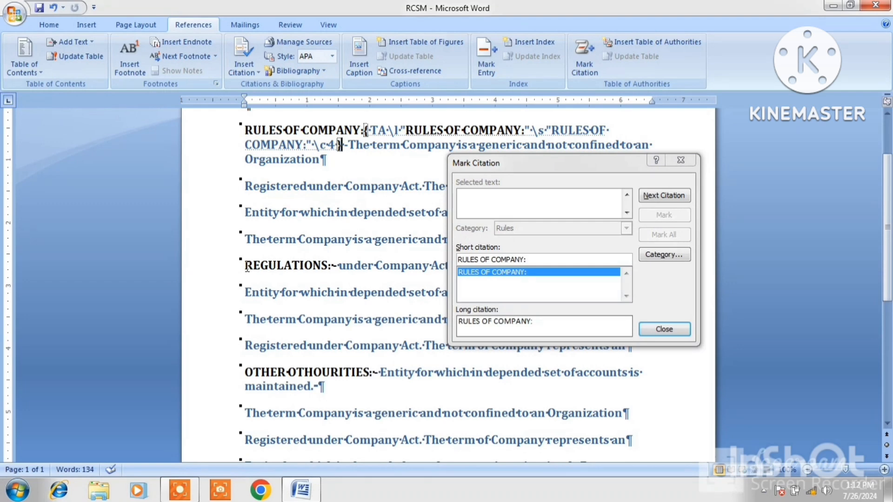
{"action": "left_click_drag", "start_coordinate": [247, 266], "coordinate": [333, 265]}
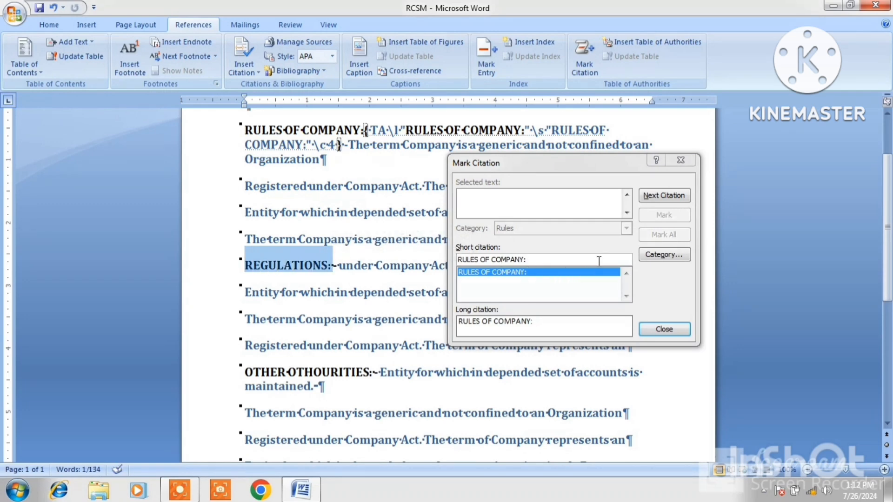
{"action": "left_click", "coordinate": [585, 234]}
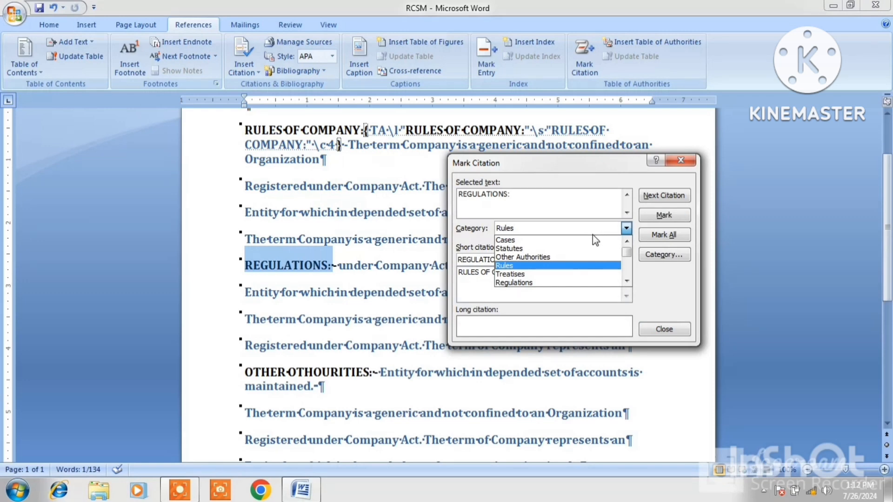
{"action": "left_click", "coordinate": [528, 282]}
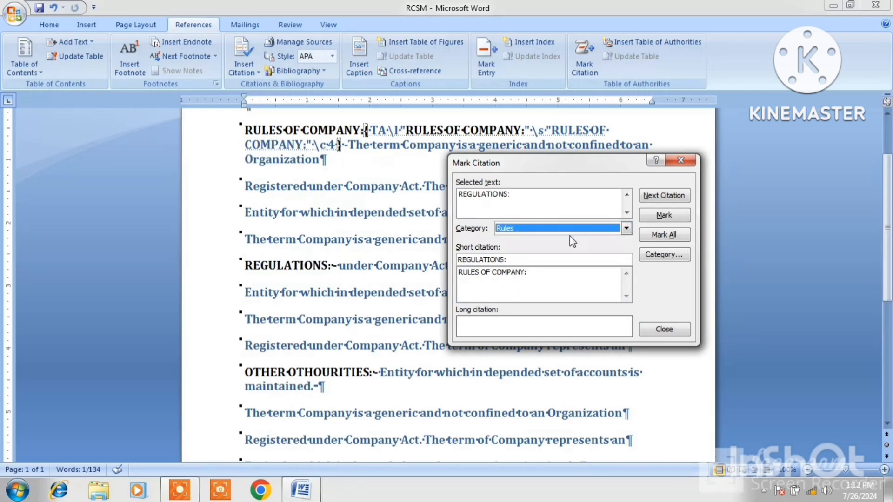
{"action": "left_click", "coordinate": [626, 228]}
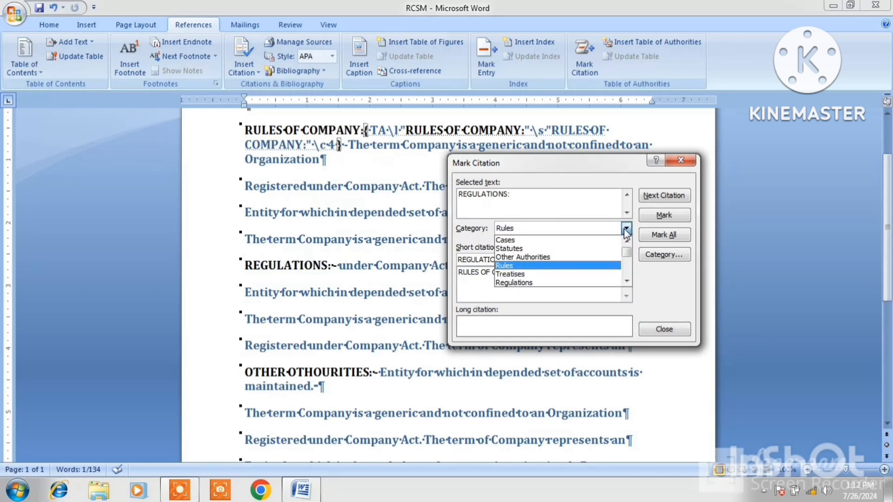
{"action": "left_click", "coordinate": [530, 283]}
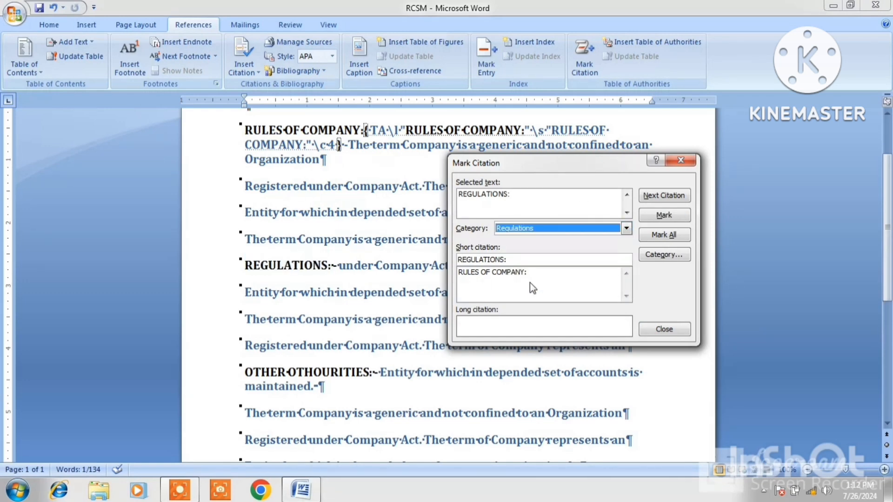
{"action": "left_click", "coordinate": [660, 215]}
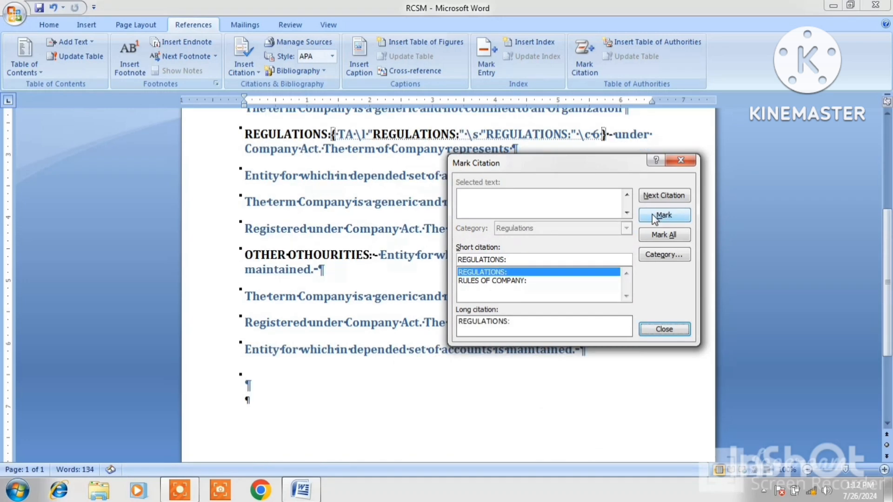
Step: Mark "OTHER OTHOURITIES" as a citation in the Other Authorities category, finish marking, and hide the paragraph marks and field codes
{"action": "left_click", "coordinate": [248, 255]}
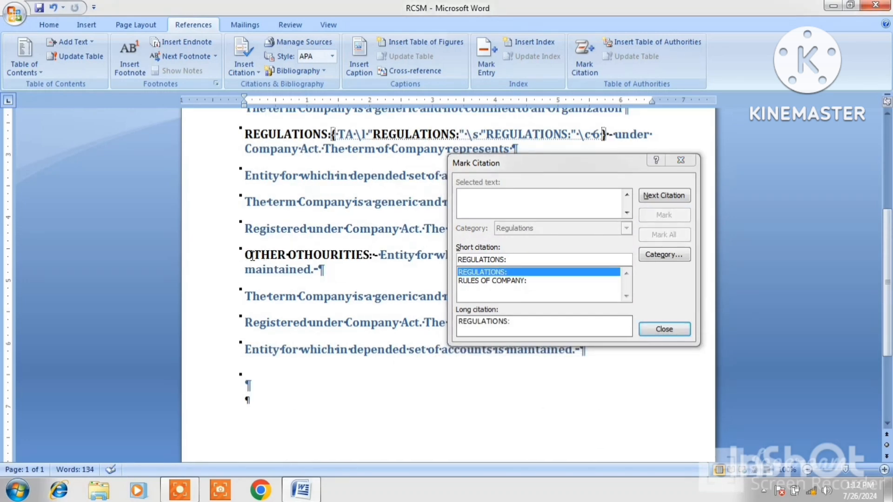
{"action": "left_click_drag", "start_coordinate": [250, 256], "coordinate": [370, 251]}
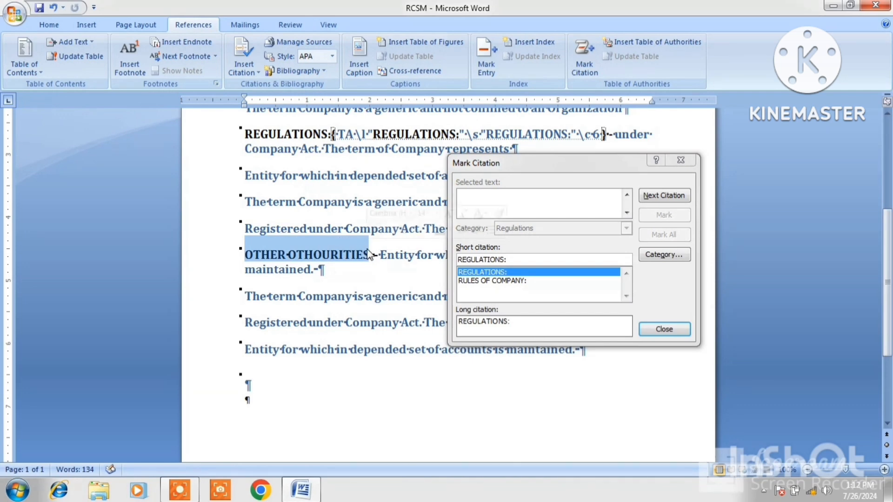
{"action": "left_click", "coordinate": [608, 229]}
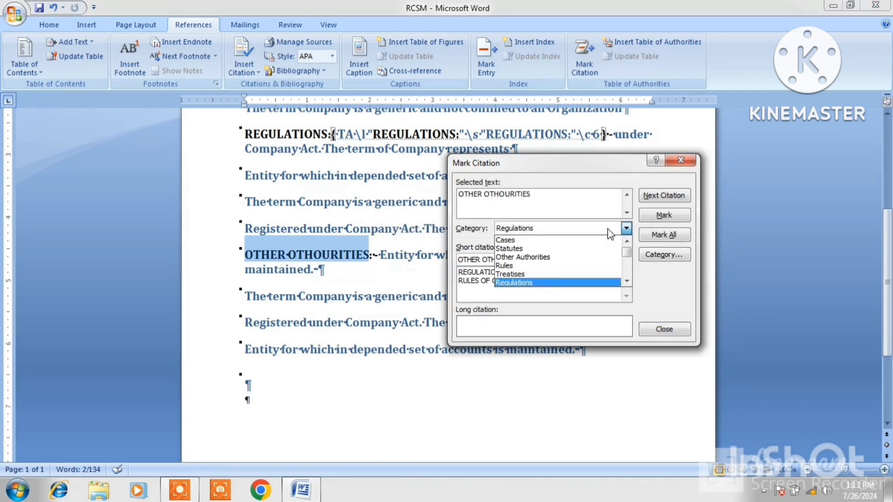
{"action": "left_click", "coordinate": [551, 257]}
{"action": "left_click", "coordinate": [660, 217]}
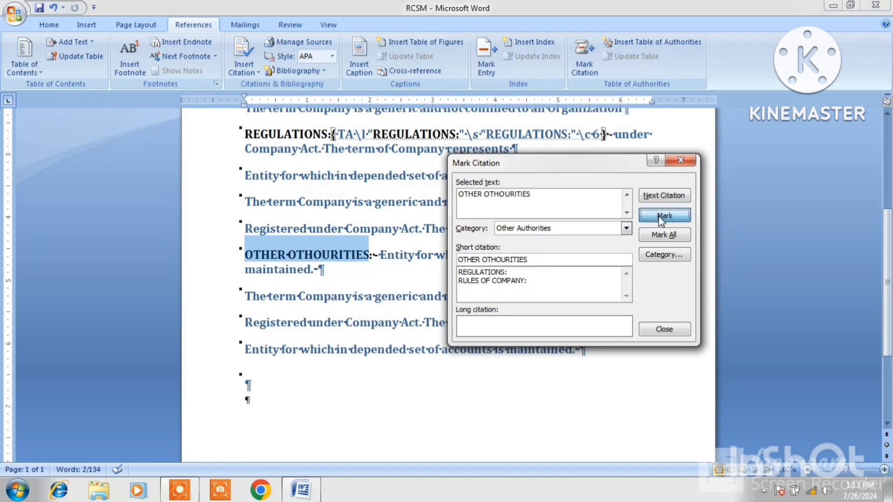
{"action": "left_click", "coordinate": [664, 330]}
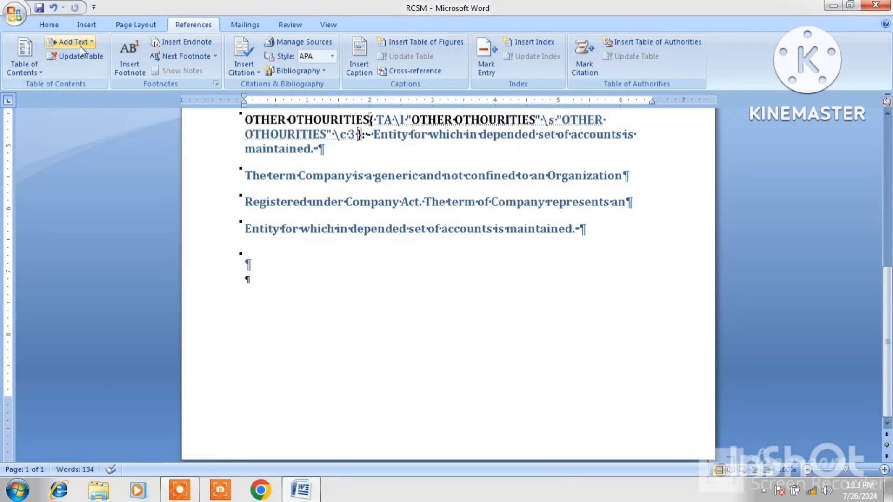
{"action": "left_click", "coordinate": [52, 29]}
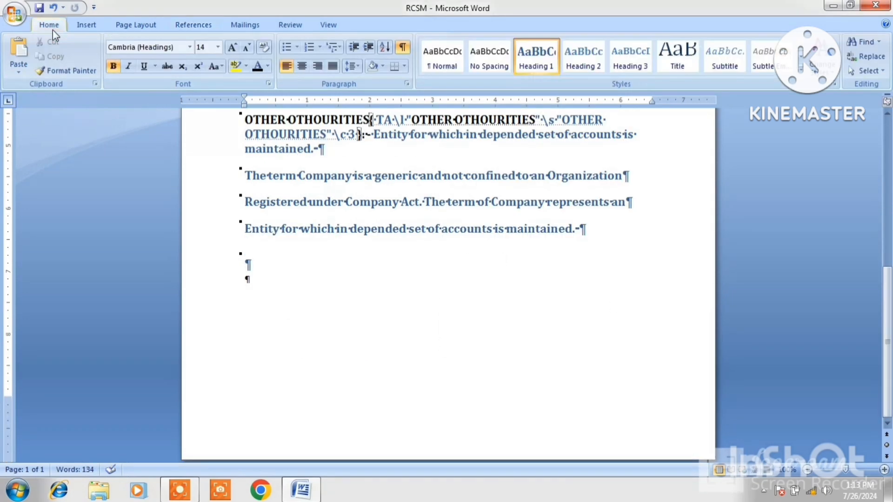
{"action": "left_click", "coordinate": [403, 49]}
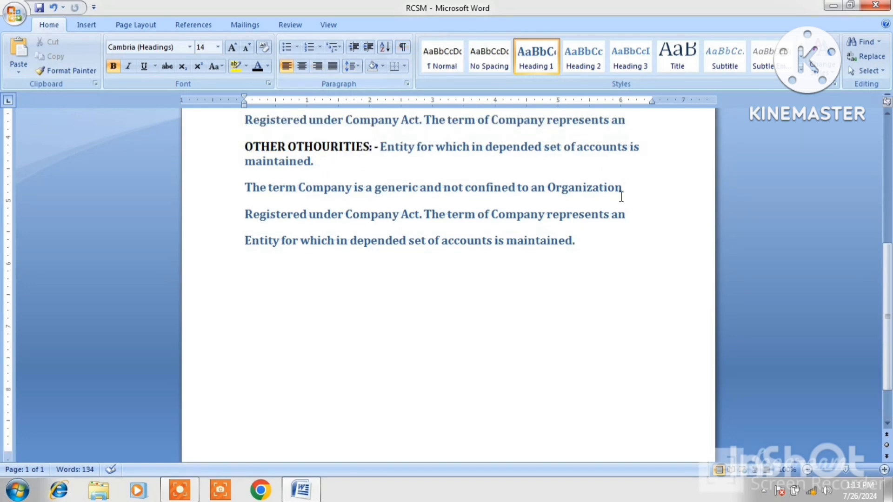
Step: Insert blank lines above the "RULES OF COMPANY:" heading until the company text moves to the second page
{"action": "left_click", "coordinate": [888, 125]}
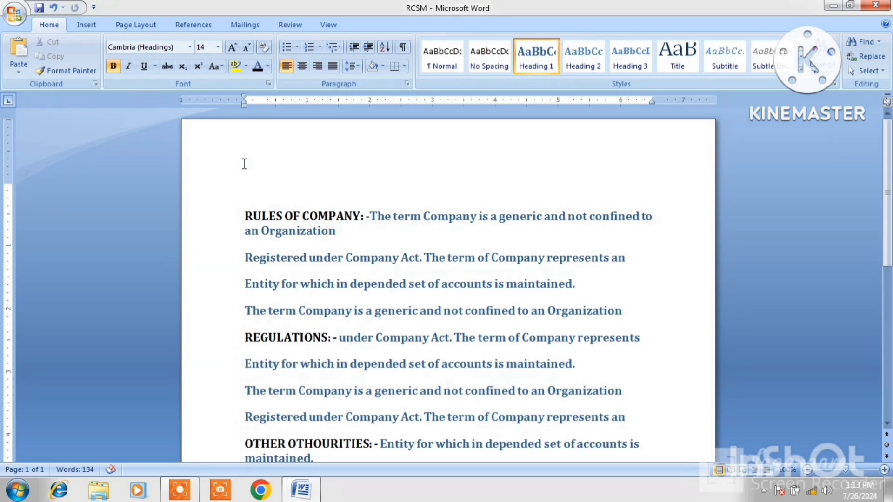
{"action": "key", "text": "Return"}
{"action": "key", "text": "Return"}
{"action": "key", "text": "Return"}
{"action": "key", "text": "Return"}
{"action": "key", "text": "Return"}
{"action": "key", "text": "Return"}
{"action": "key", "text": "Return"}
{"action": "key", "text": "Return"}
{"action": "key", "text": "Return"}
{"action": "key", "text": "Return"}
{"action": "key", "text": "Return"}
{"action": "key", "text": "Return"}
{"action": "key", "text": "Return"}
{"action": "key", "text": "Return"}
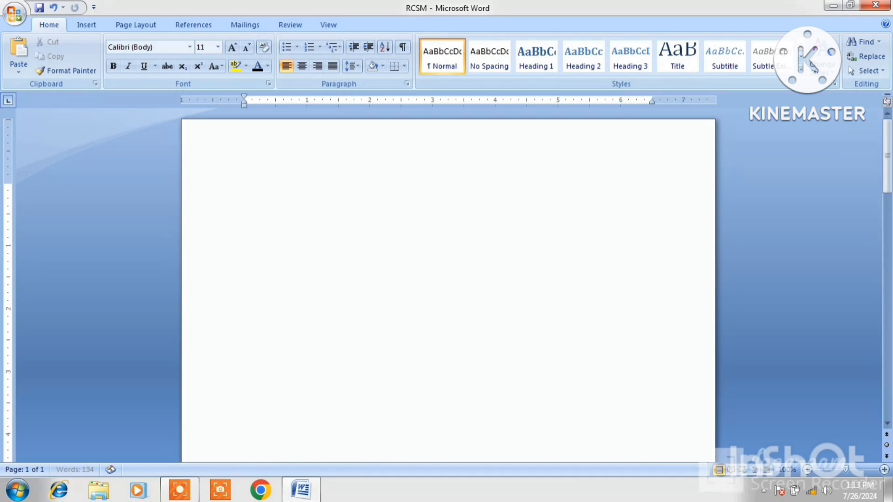
Step: Open the Table of Authorities settings for insertion at the start of the blank first page
{"action": "left_click", "coordinate": [243, 159]}
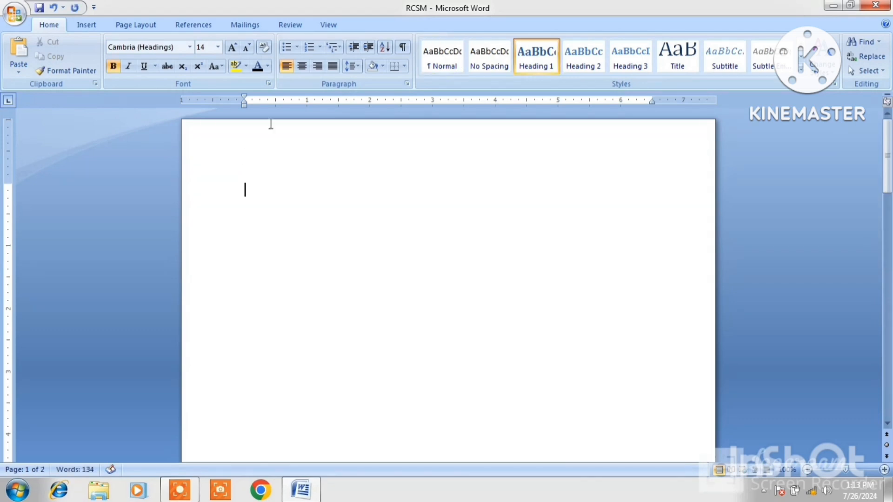
{"action": "left_click", "coordinate": [194, 24]}
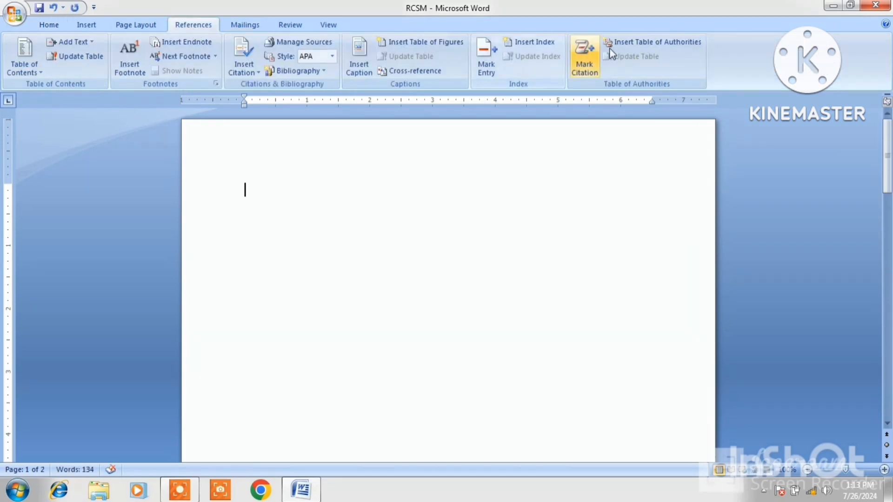
{"action": "left_click", "coordinate": [658, 43]}
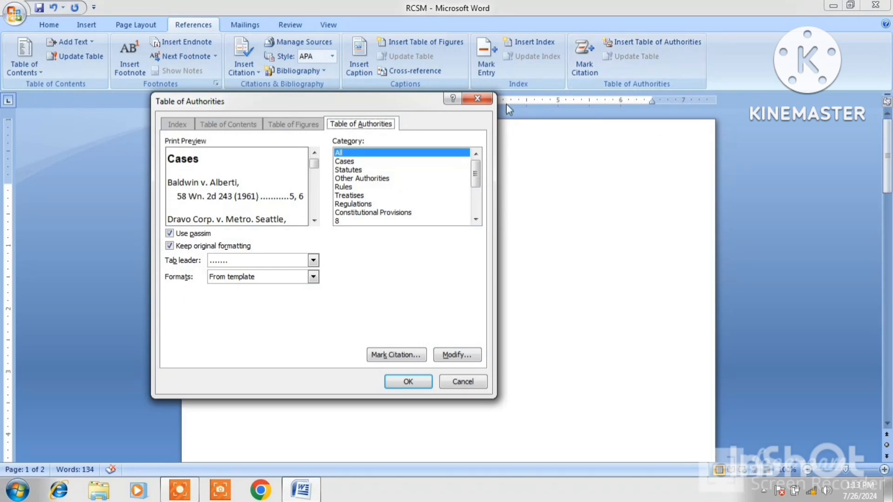
Step: Try the underline tab leader and the Classic, Distinctive and Simple formats for the table of authorities
{"action": "left_click", "coordinate": [313, 260]}
{"action": "left_click", "coordinate": [240, 303]}
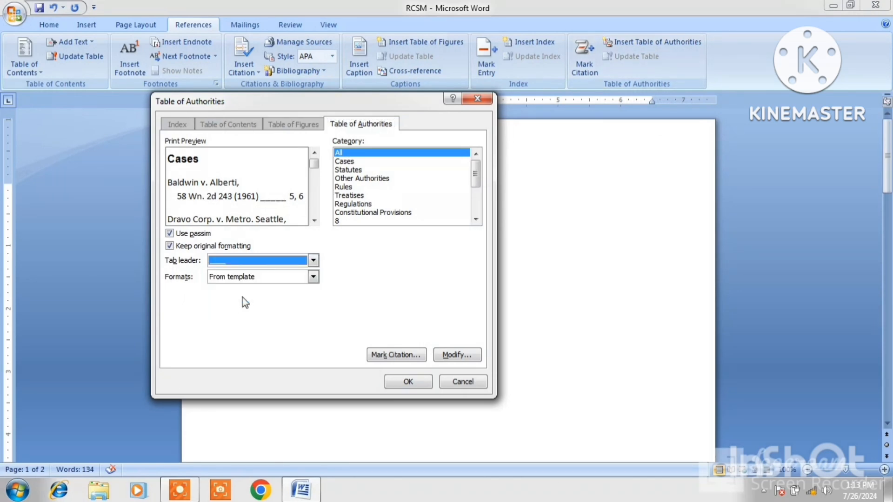
{"action": "left_click", "coordinate": [313, 277]}
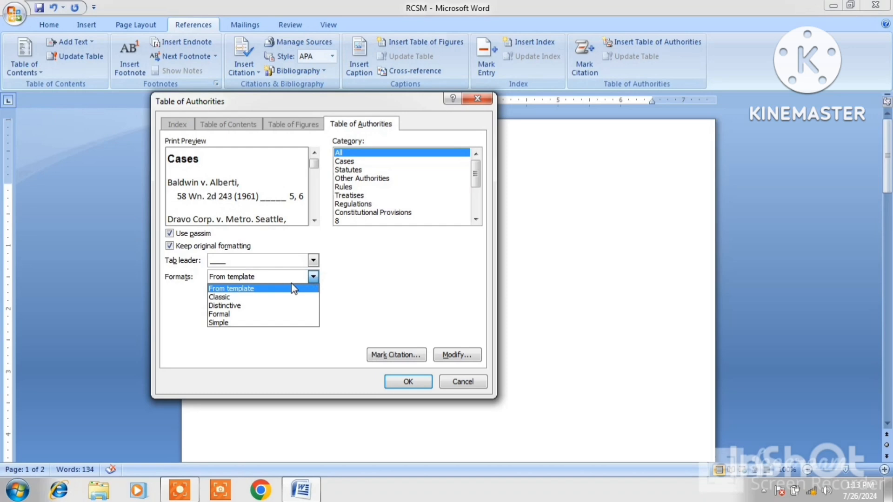
{"action": "left_click", "coordinate": [237, 298]}
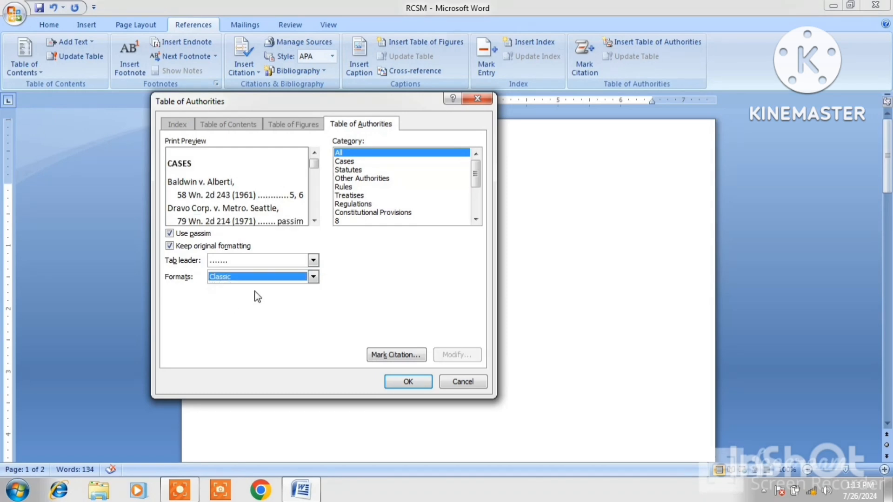
{"action": "left_click", "coordinate": [313, 277]}
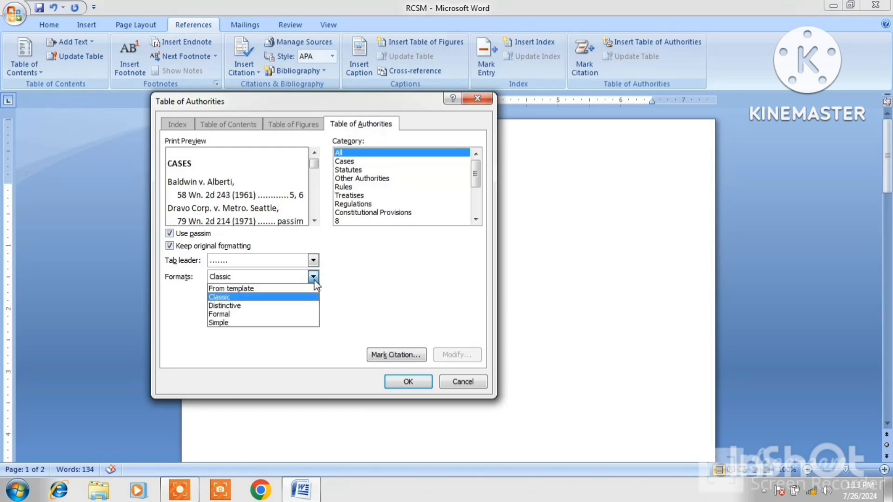
{"action": "left_click", "coordinate": [238, 307]}
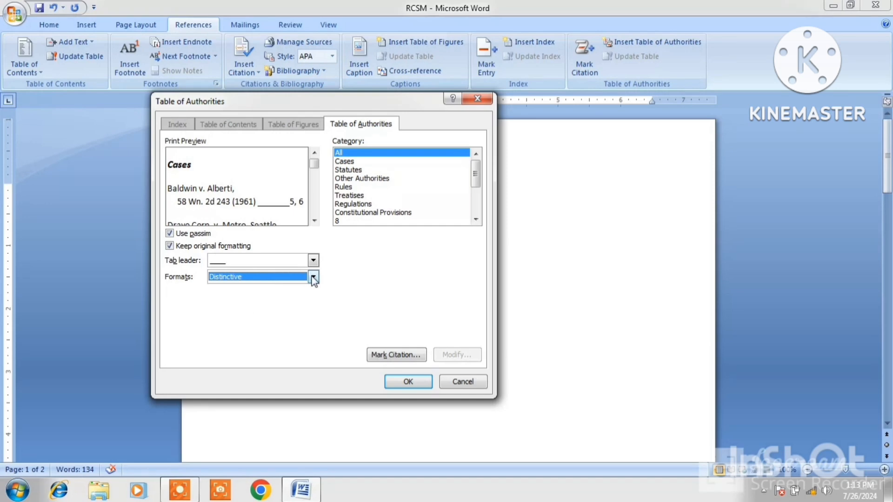
{"action": "left_click", "coordinate": [314, 278]}
{"action": "left_click", "coordinate": [241, 321]}
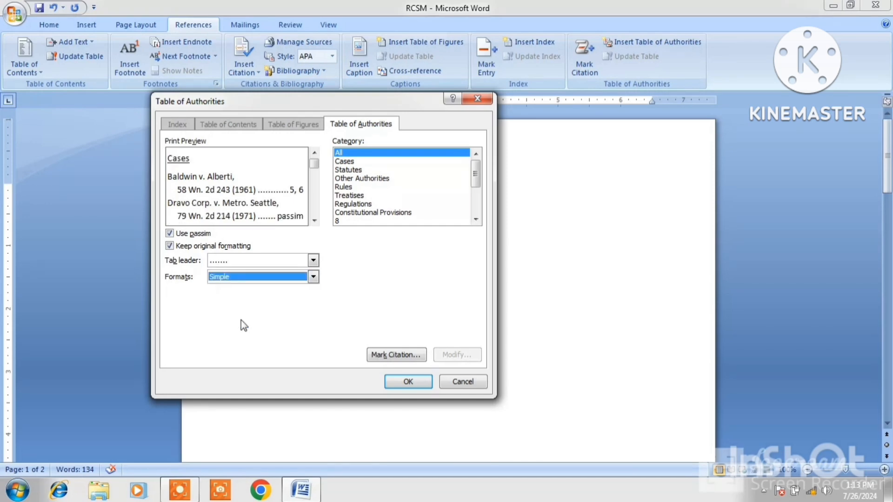
Step: Insert the table of authorities for all categories in the Formal format
{"action": "left_click", "coordinate": [313, 277]}
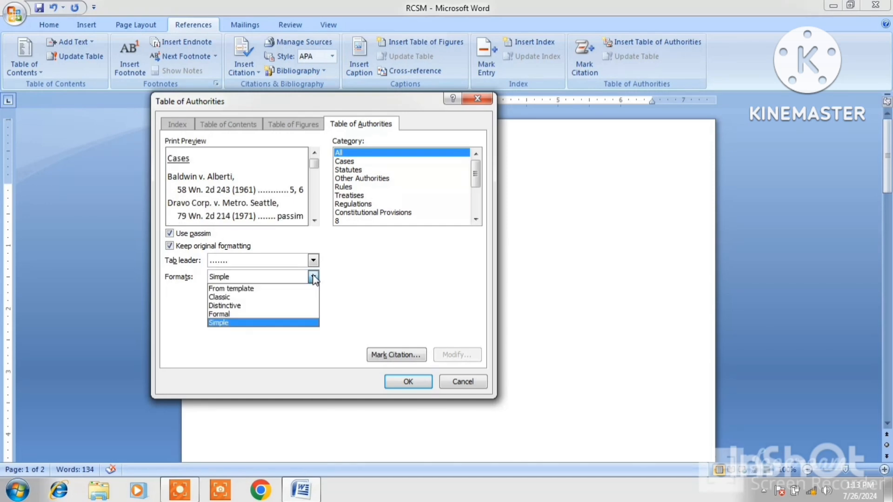
{"action": "left_click", "coordinate": [234, 316]}
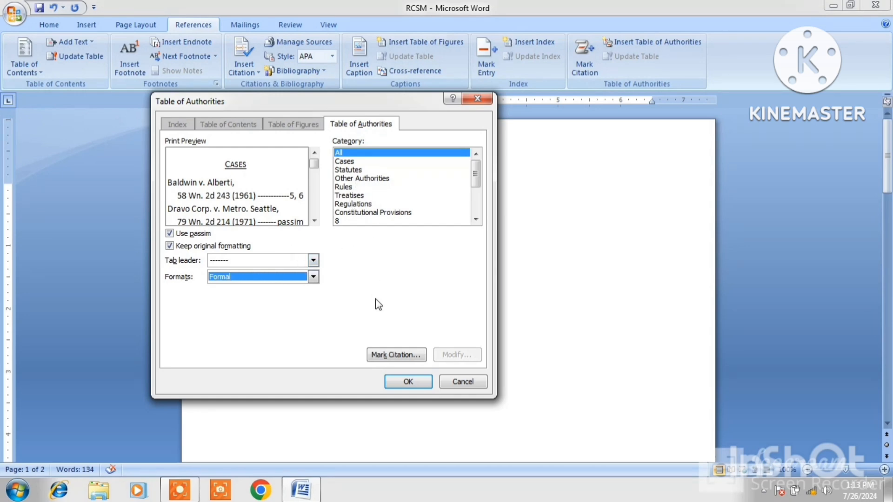
{"action": "left_click", "coordinate": [417, 384]}
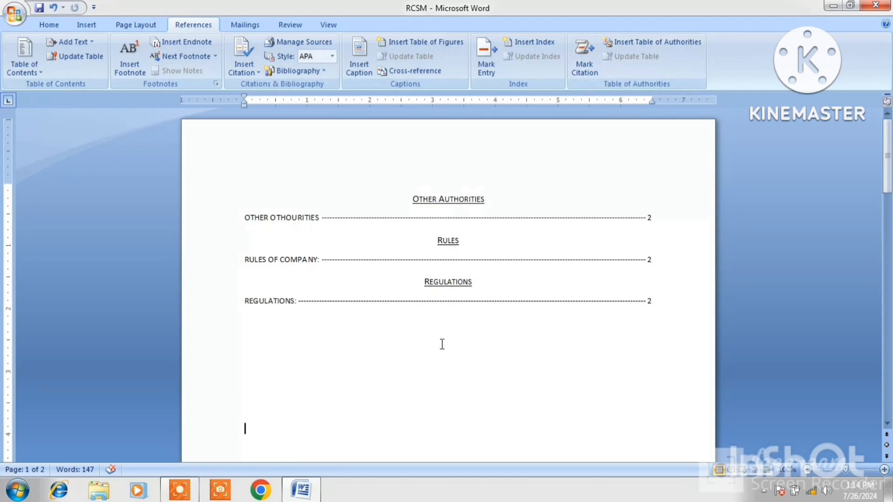
Step: Examine the marked headings and company text on the second page against the table of authorities
{"action": "key", "text": "Down"}
{"action": "key", "text": "Down"}
{"action": "key", "text": "Down"}
{"action": "key", "text": "Down"}
{"action": "key", "text": "Down"}
{"action": "key", "text": "Down"}
{"action": "key", "text": "Down"}
{"action": "key", "text": "Down"}
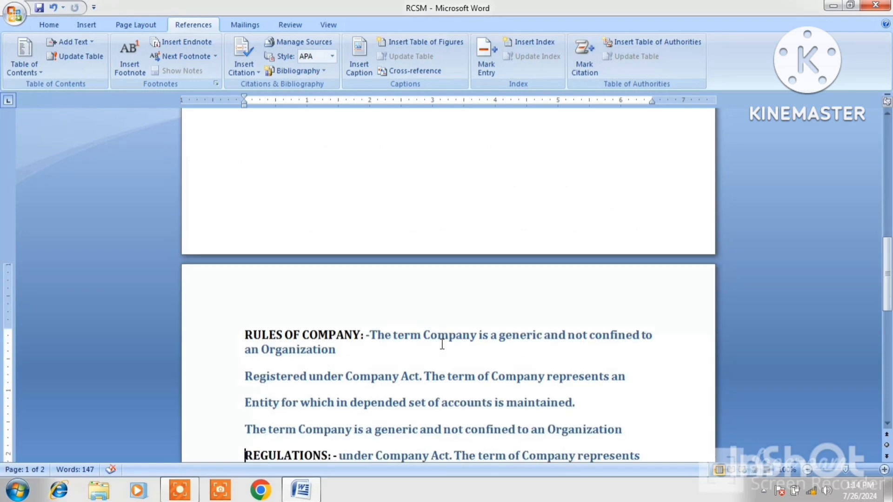
{"action": "key", "text": "Down"}
{"action": "key", "text": "Down"}
{"action": "key", "text": "Down"}
{"action": "key", "text": "Down"}
{"action": "key", "text": "Down"}
{"action": "key", "text": "Down"}
{"action": "key", "text": "Down"}
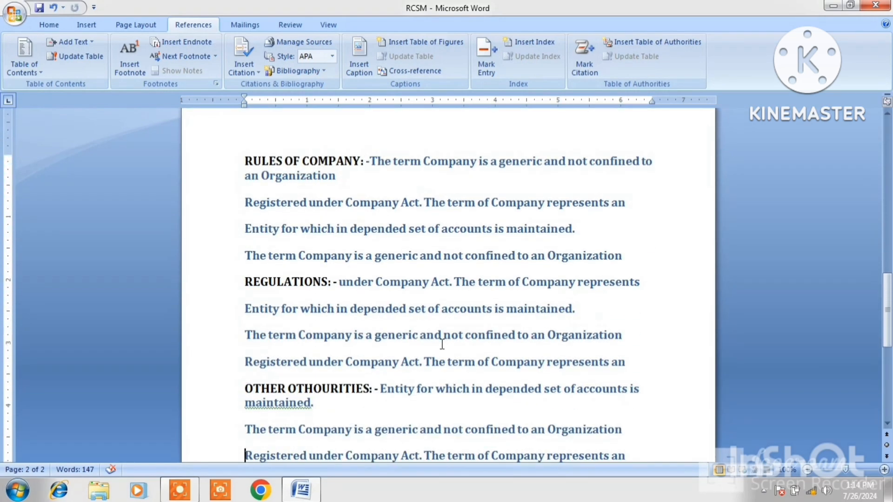
{"action": "key", "text": "Down"}
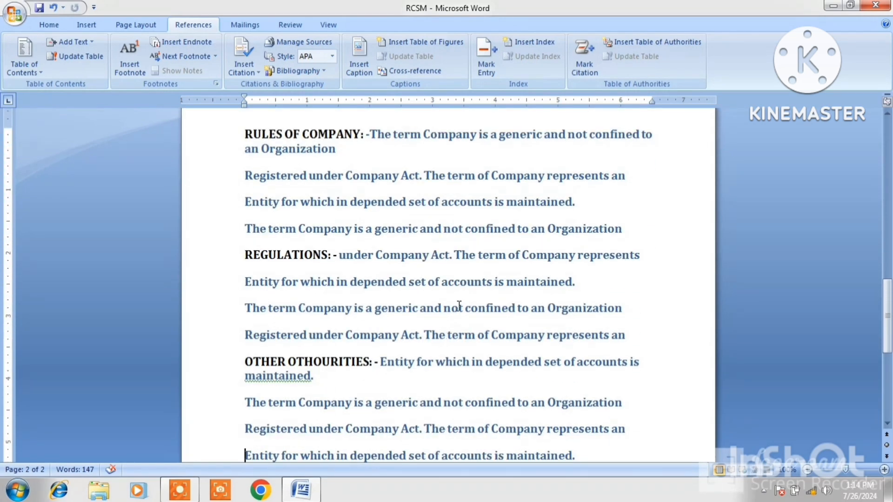
Step: Mark the word "term" in the line below the OTHER OTHOURITIES paragraph as a Rules citation, and hide the formatting marks
{"action": "left_click", "coordinate": [296, 405]}
{"action": "left_click_drag", "start_coordinate": [296, 405], "coordinate": [269, 402]}
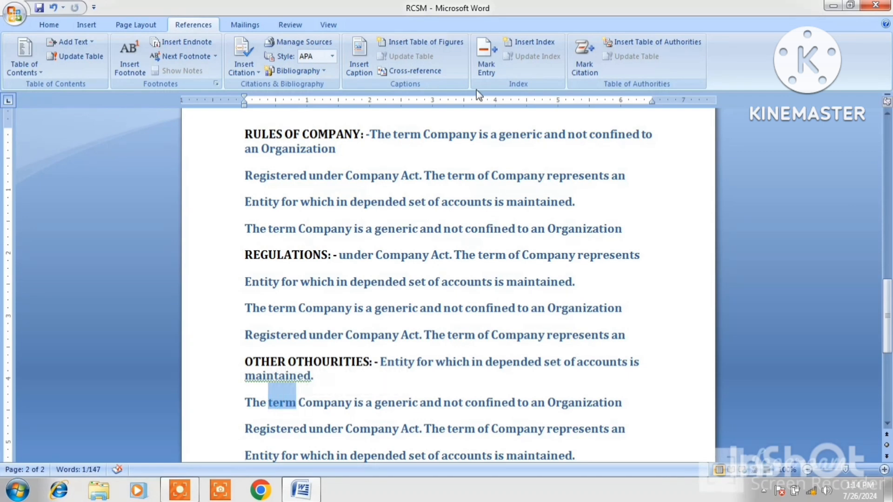
{"action": "left_click", "coordinate": [588, 63]}
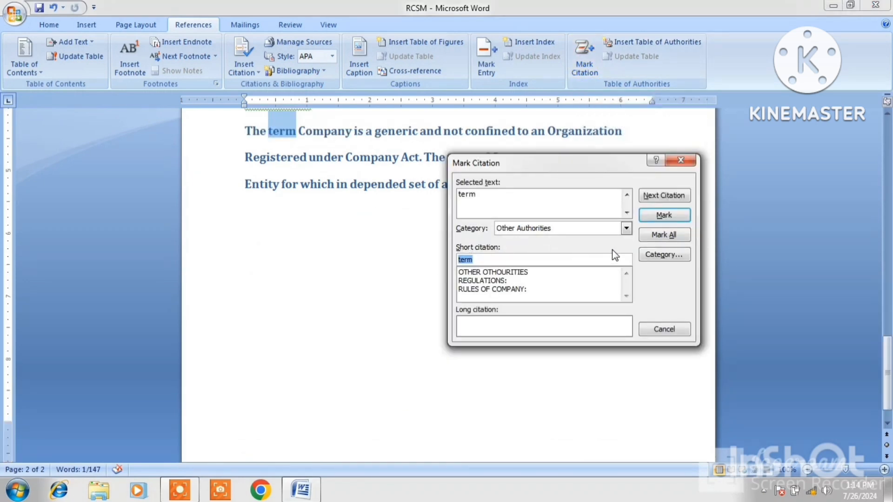
{"action": "left_click", "coordinate": [627, 229]}
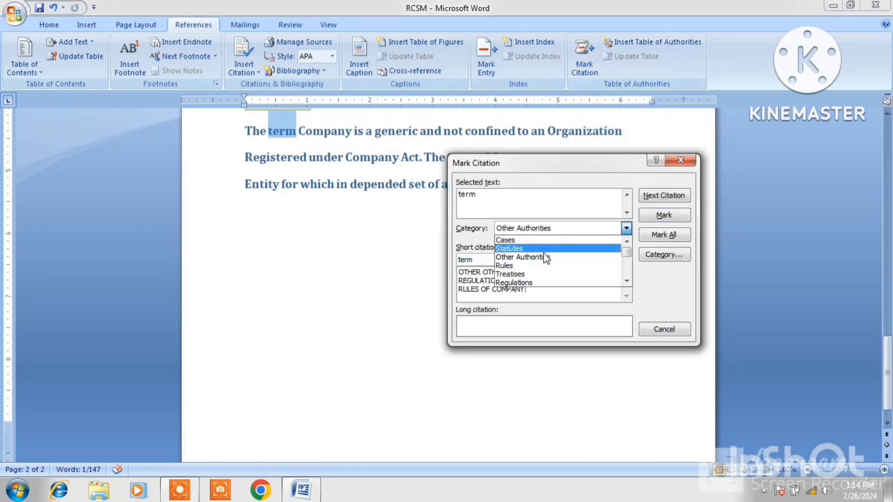
{"action": "left_click", "coordinate": [517, 266]}
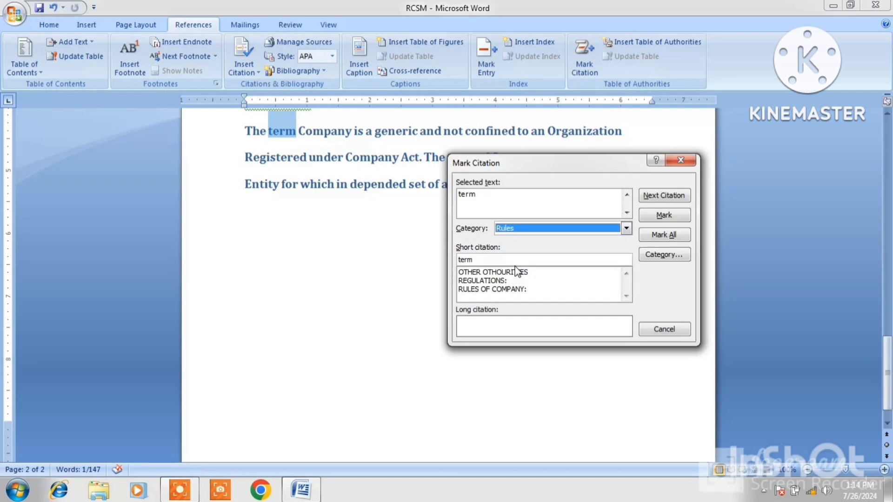
{"action": "left_click", "coordinate": [678, 220]}
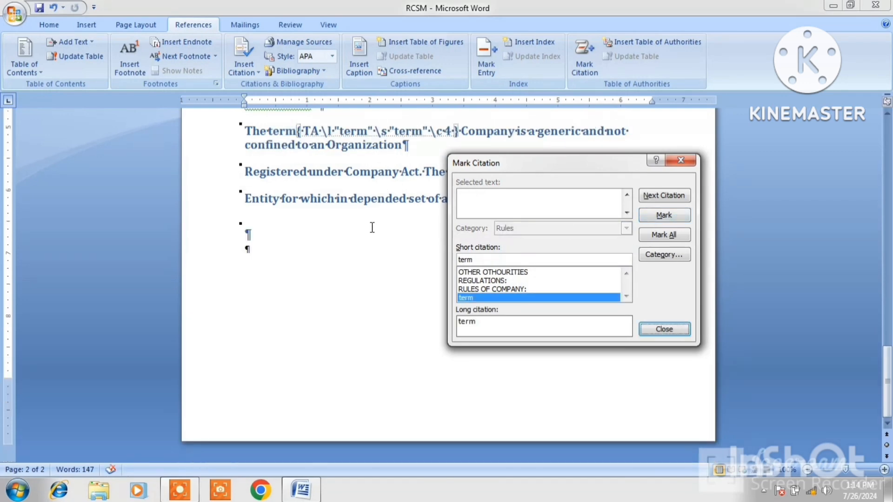
{"action": "left_click", "coordinate": [649, 331]}
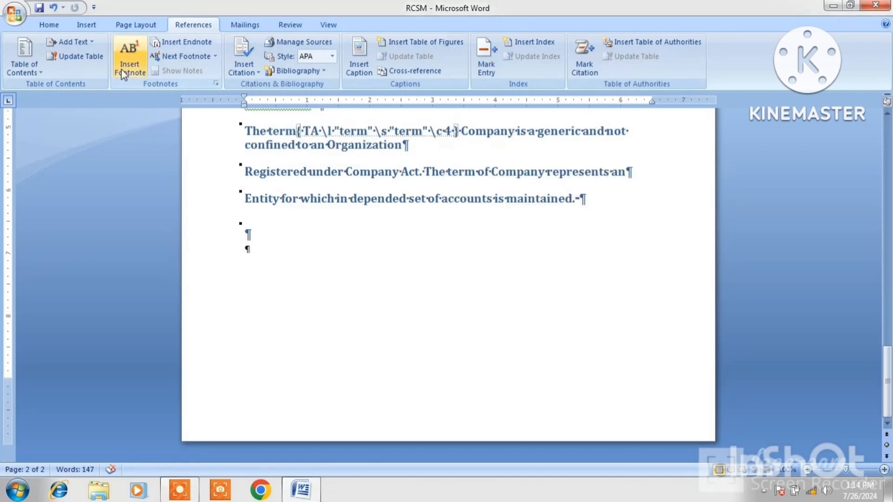
{"action": "left_click", "coordinate": [47, 24]}
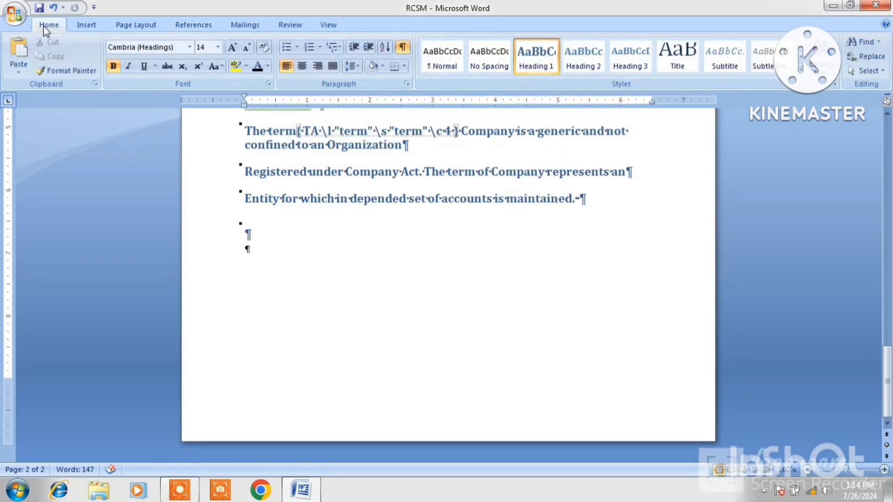
{"action": "left_click", "coordinate": [403, 48]}
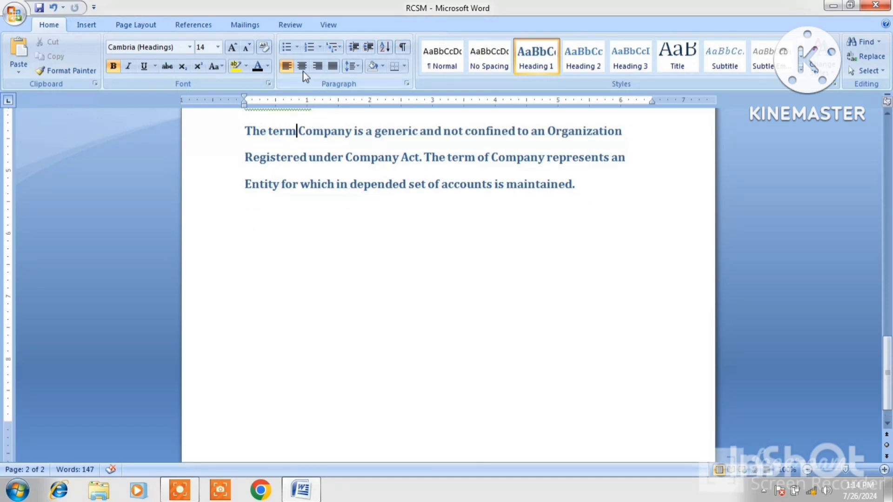
Step: Update the Rules section of the table of authorities on the first page to include the newly marked citation
{"action": "left_click", "coordinate": [209, 30]}
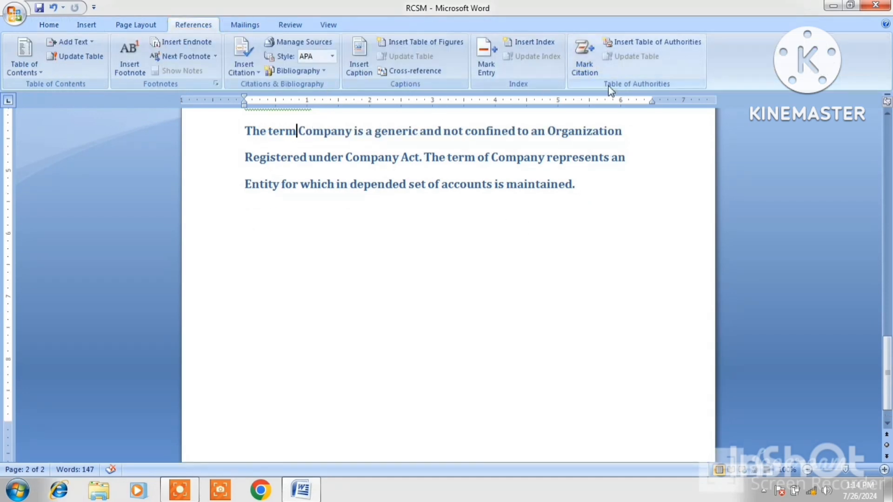
{"action": "scroll", "coordinate": [654, 174], "scroll_direction": "up", "scroll_amount": 10}
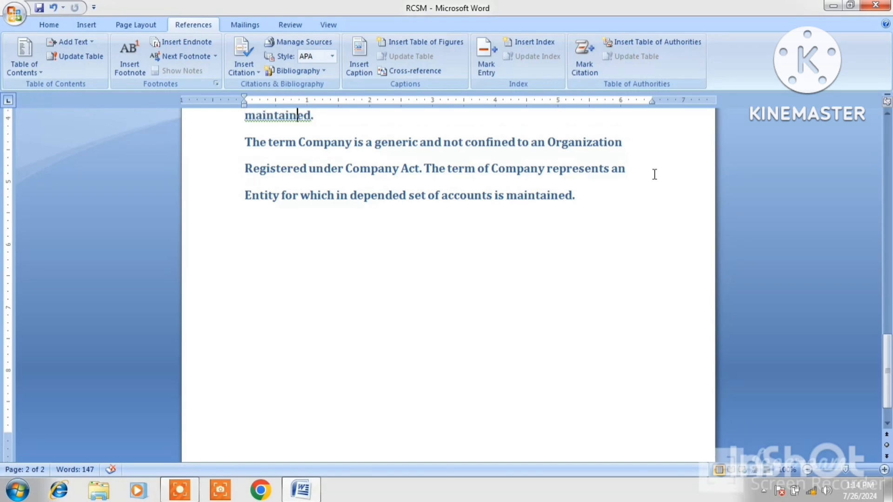
{"action": "scroll", "coordinate": [655, 174], "scroll_direction": "up", "scroll_amount": 4}
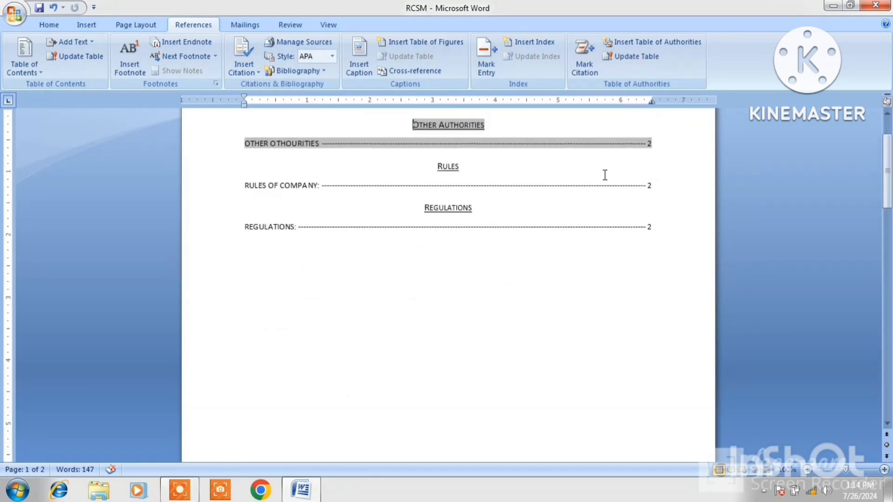
{"action": "left_click", "coordinate": [550, 179]}
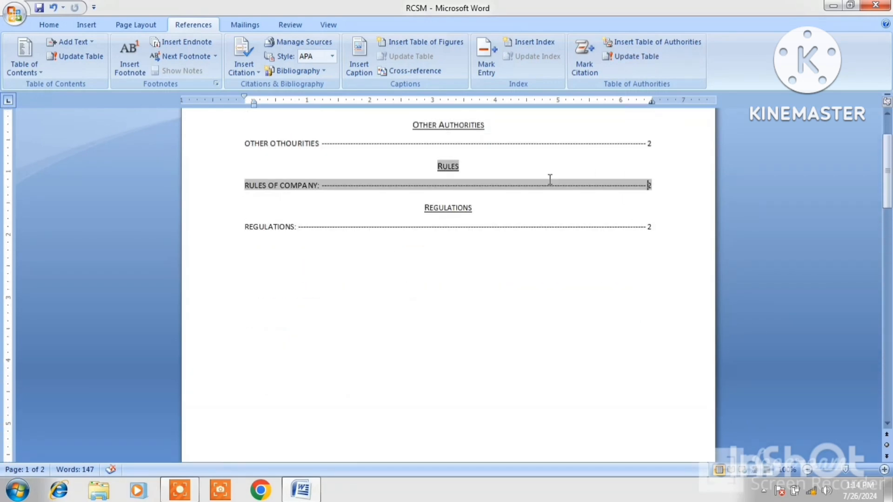
{"action": "left_click", "coordinate": [631, 56]}
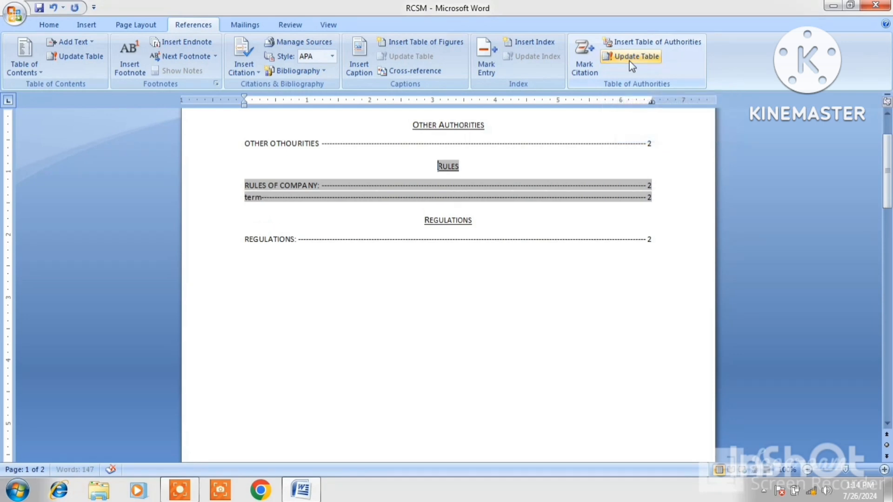
{"action": "left_click", "coordinate": [344, 207]}
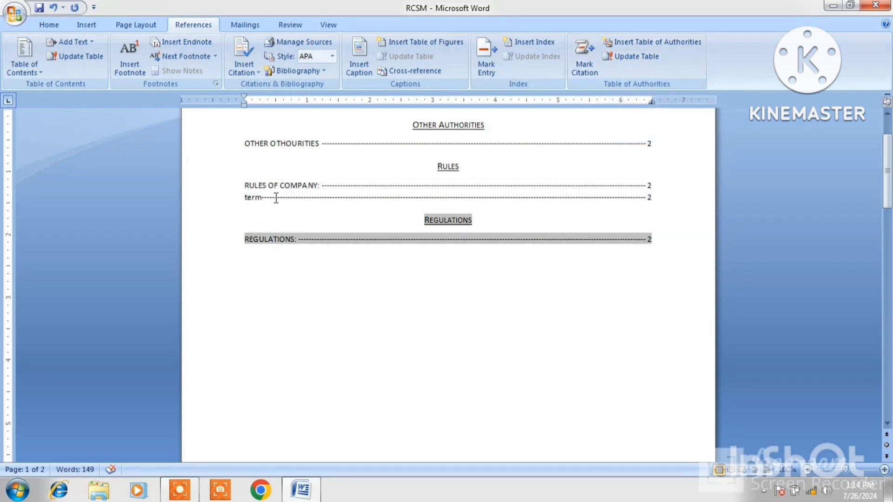